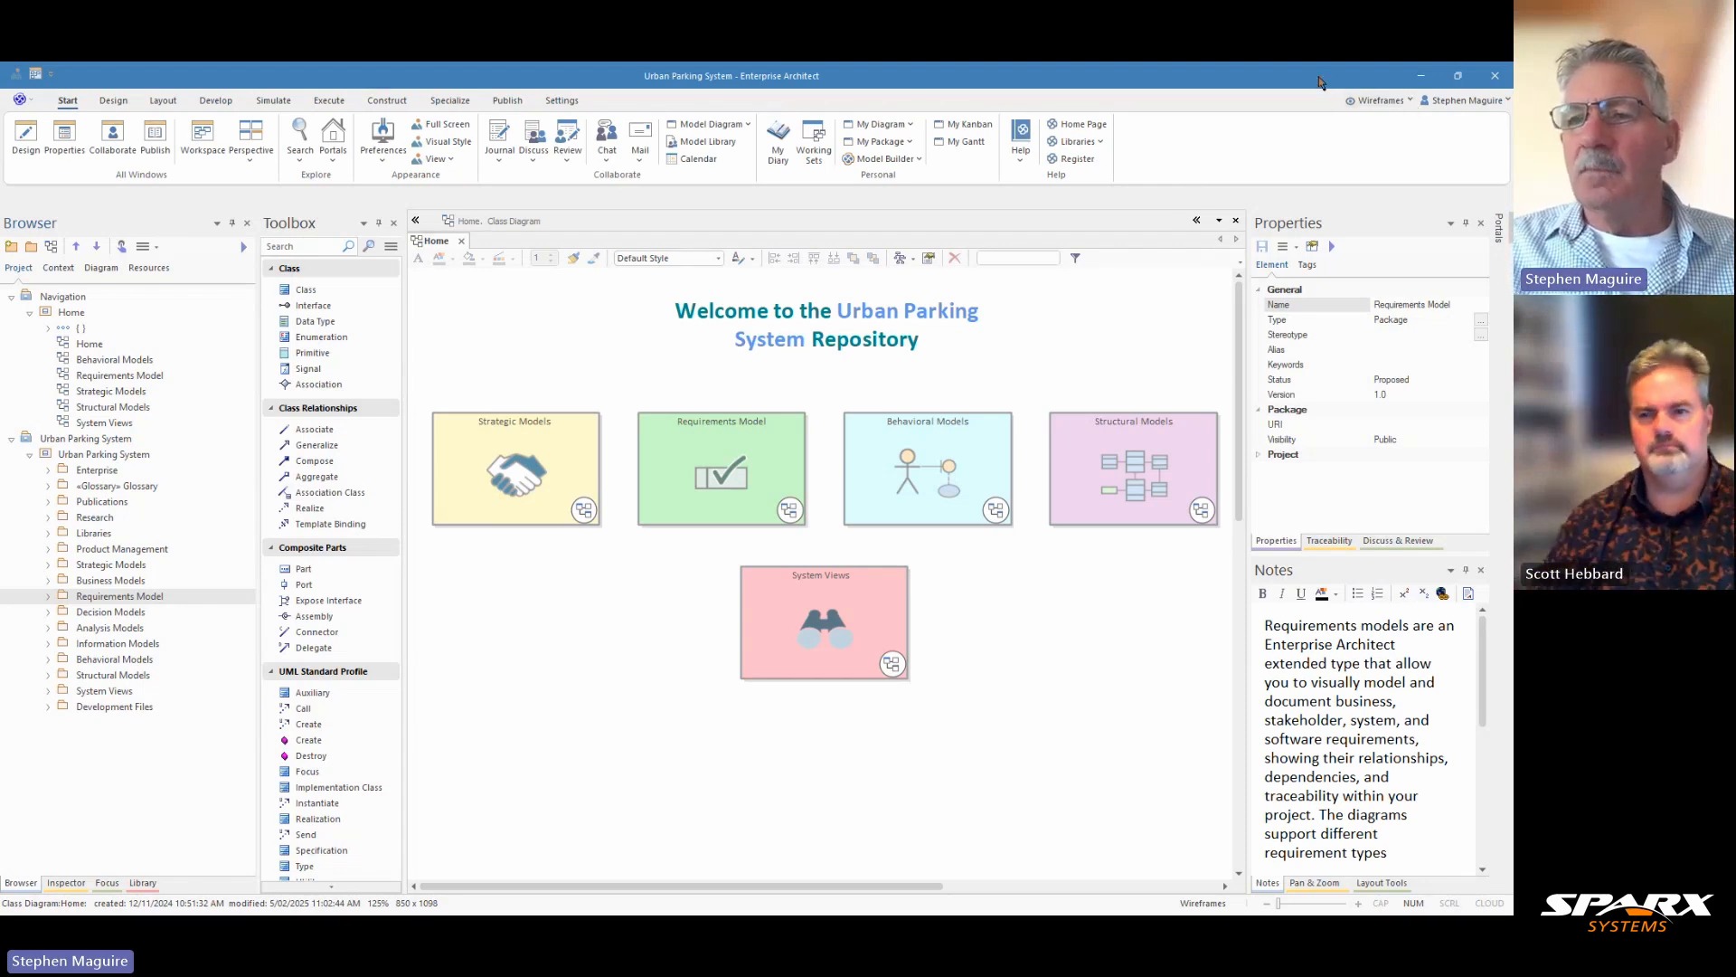
Switch the modeling perspective to ArchiMate from the Enterprise Architecture set.
click(1398, 104)
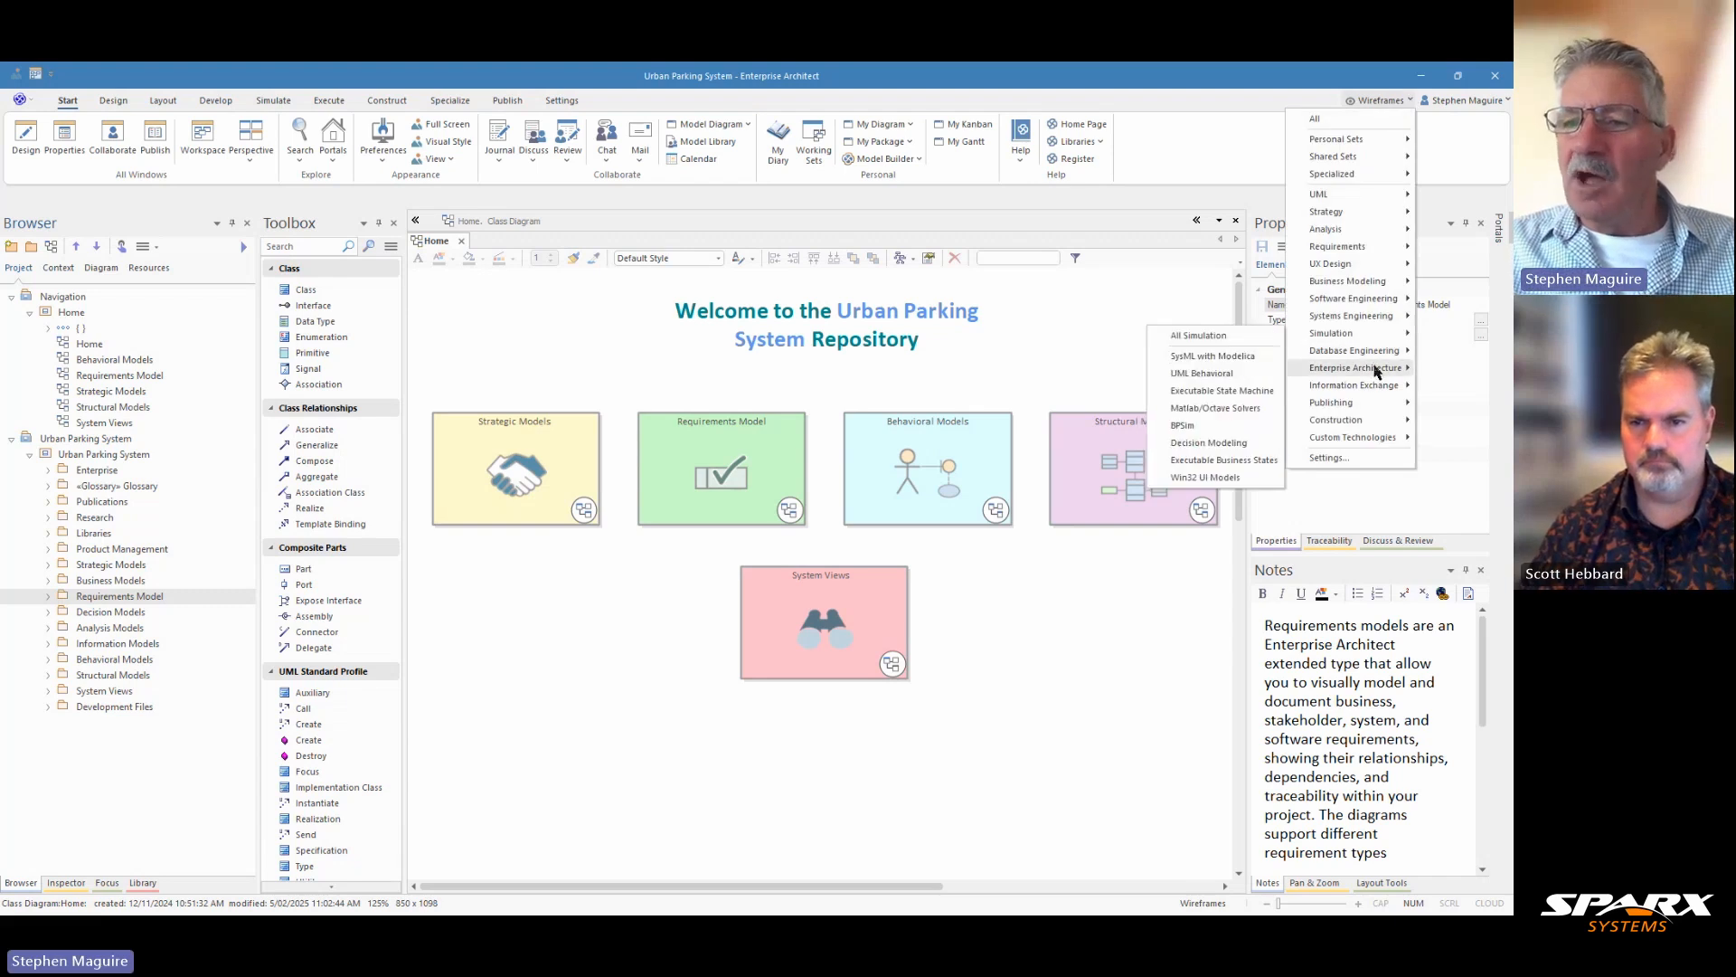
mouse_move(1377, 371)
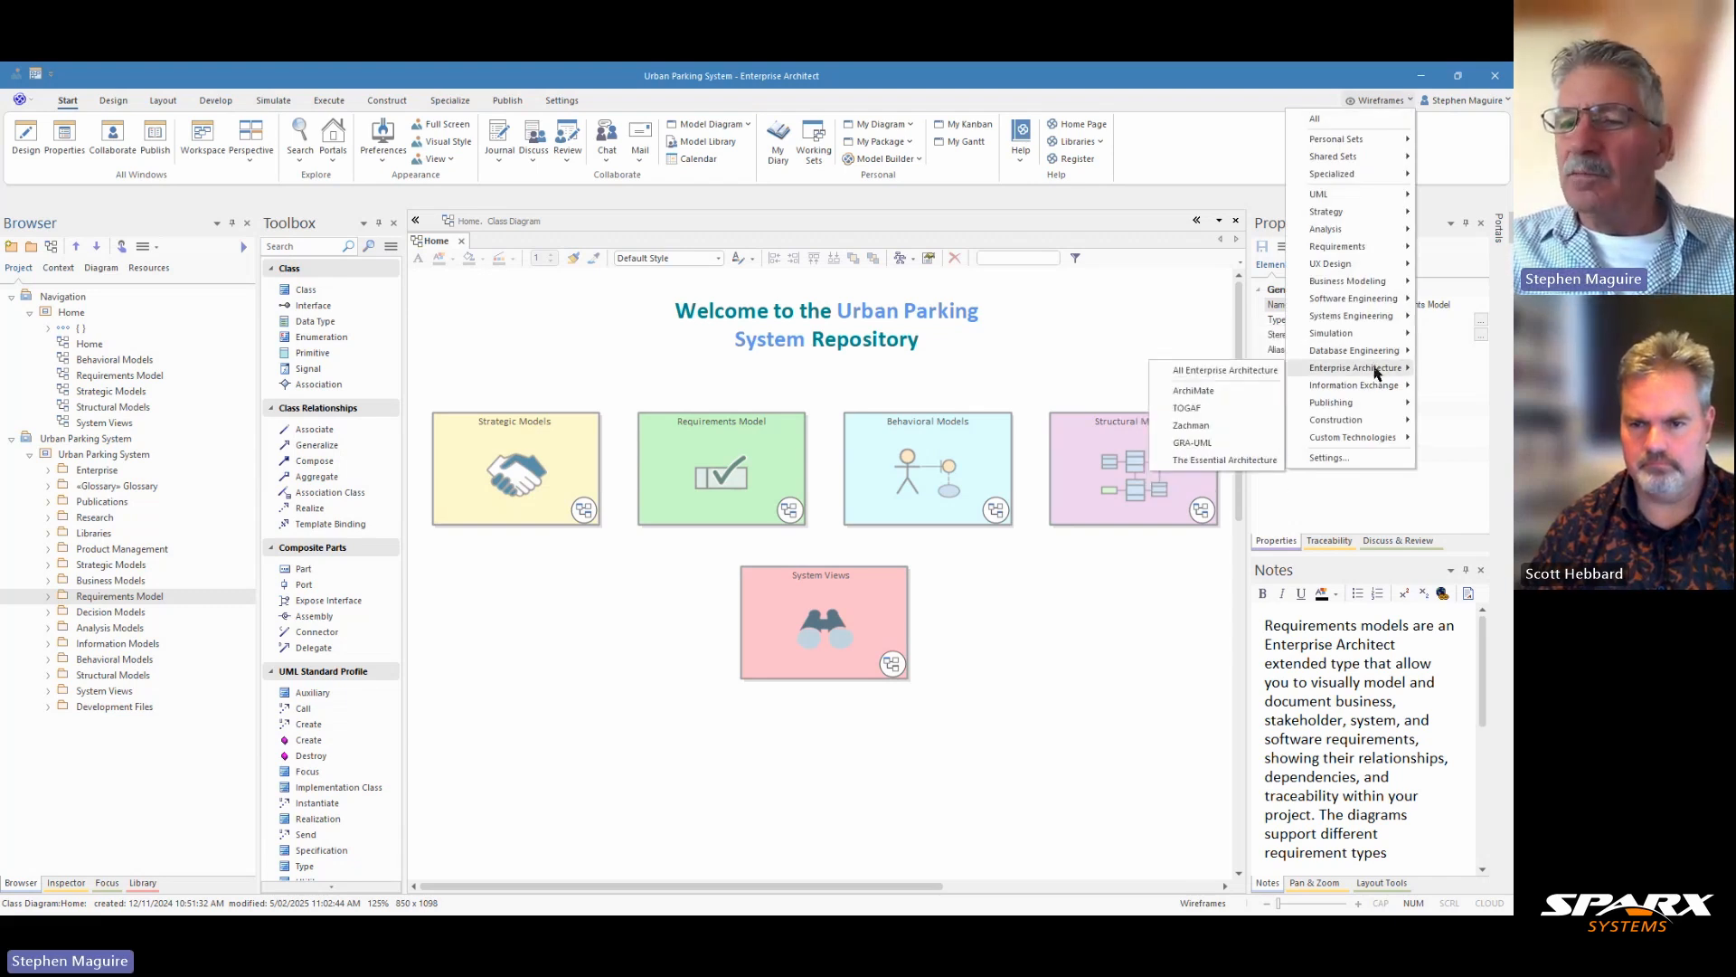
click(1193, 391)
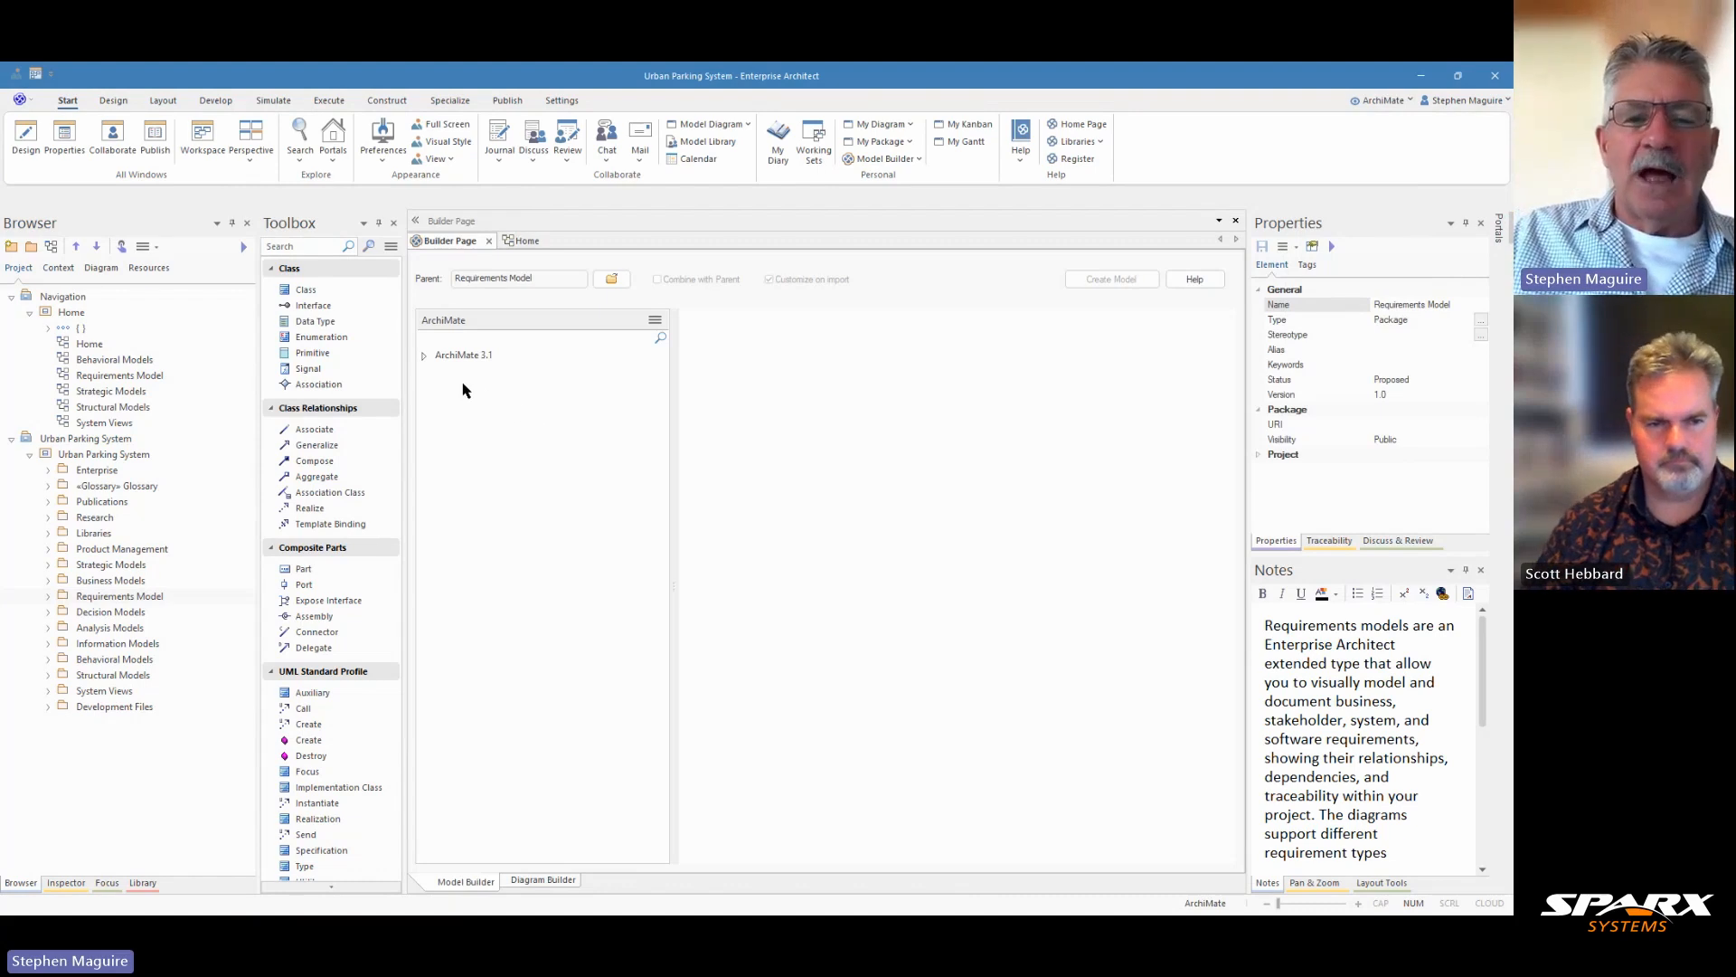
Open the description of the Layered Viewpoint pattern among the ArchiMate 3.1 Basic Viewpoints.
click(424, 356)
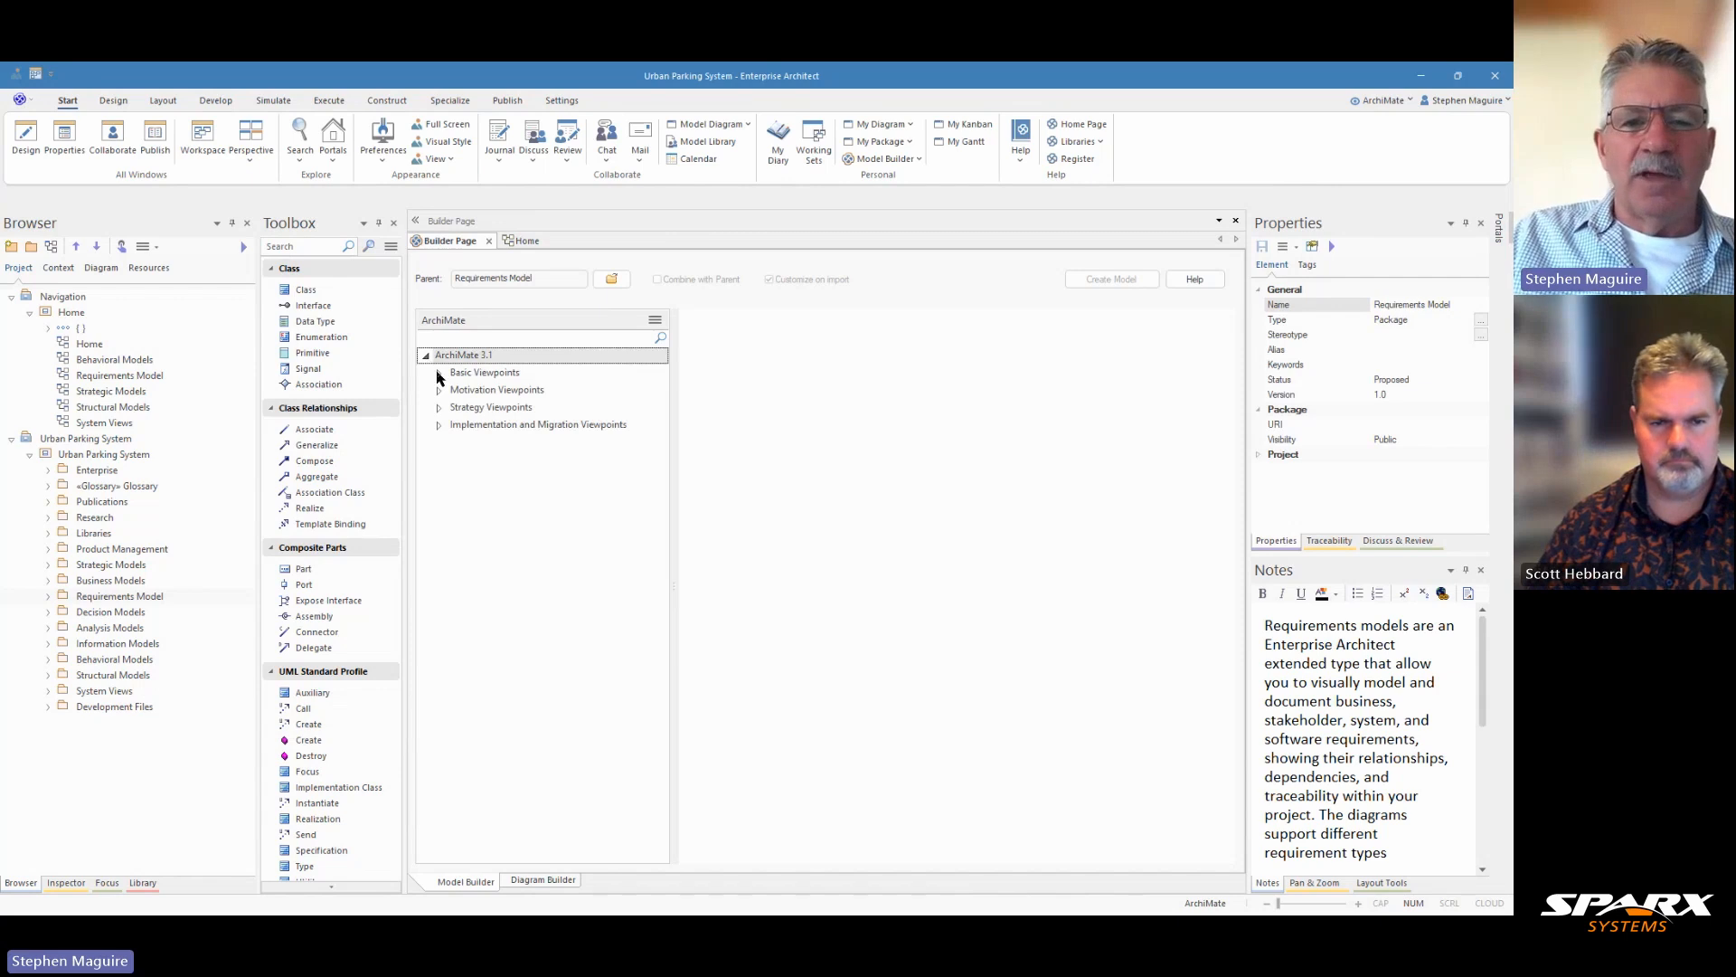
click(438, 374)
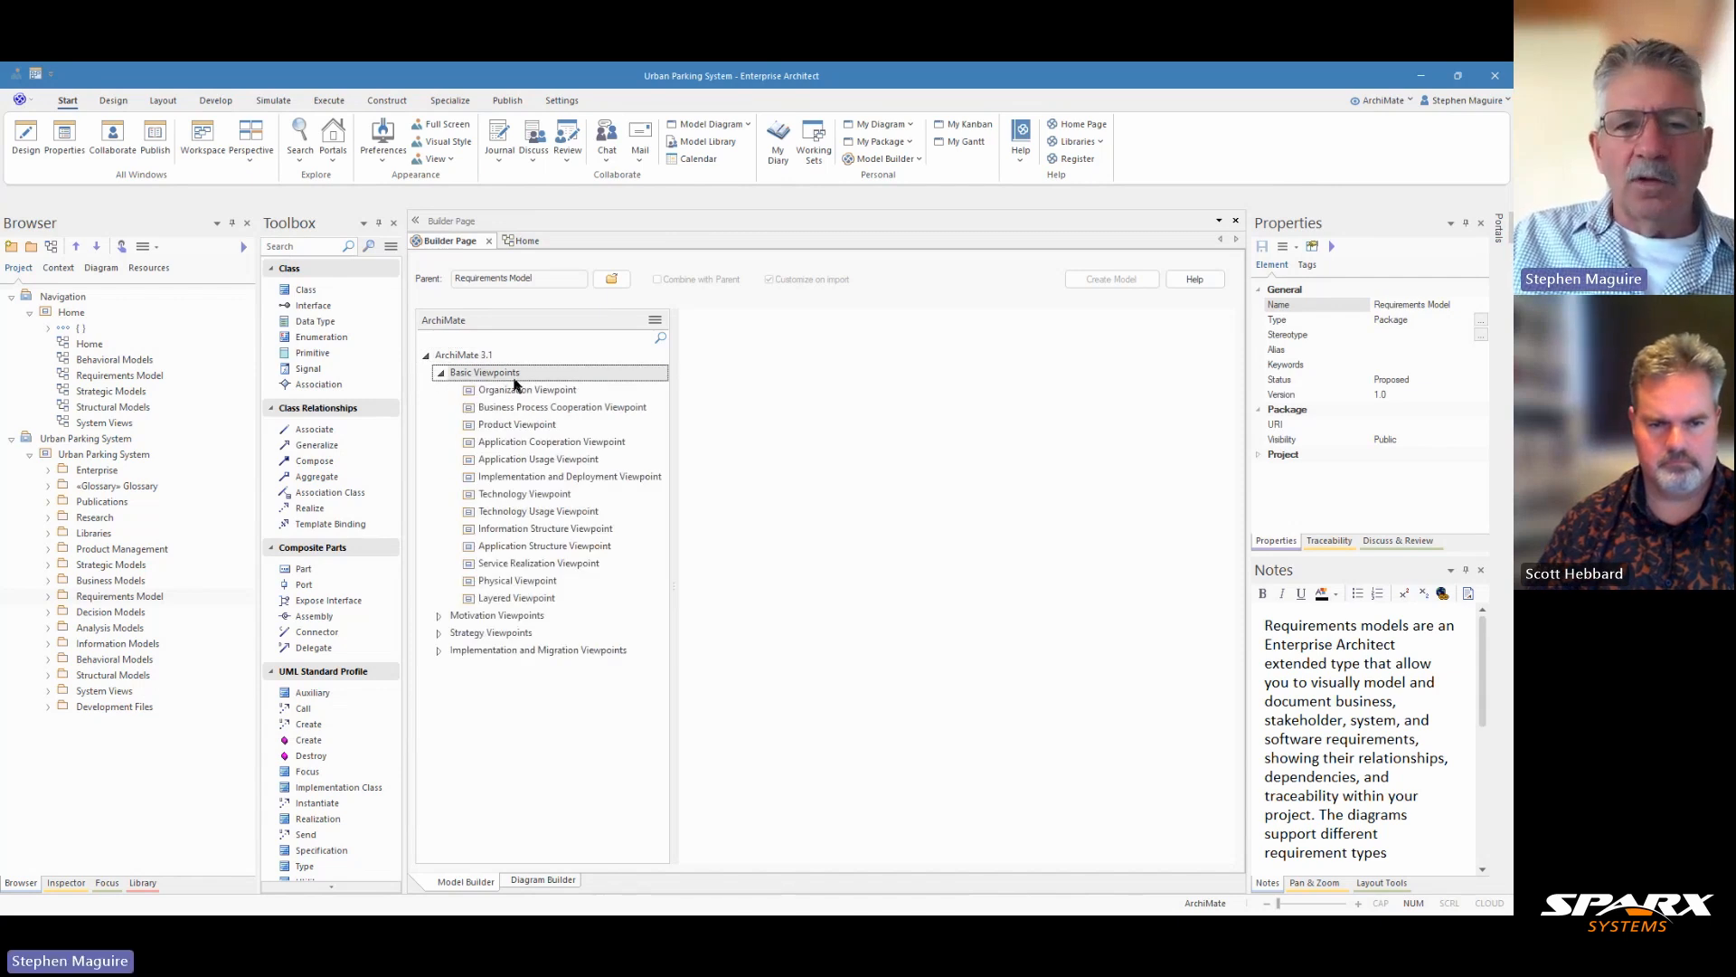
click(516, 599)
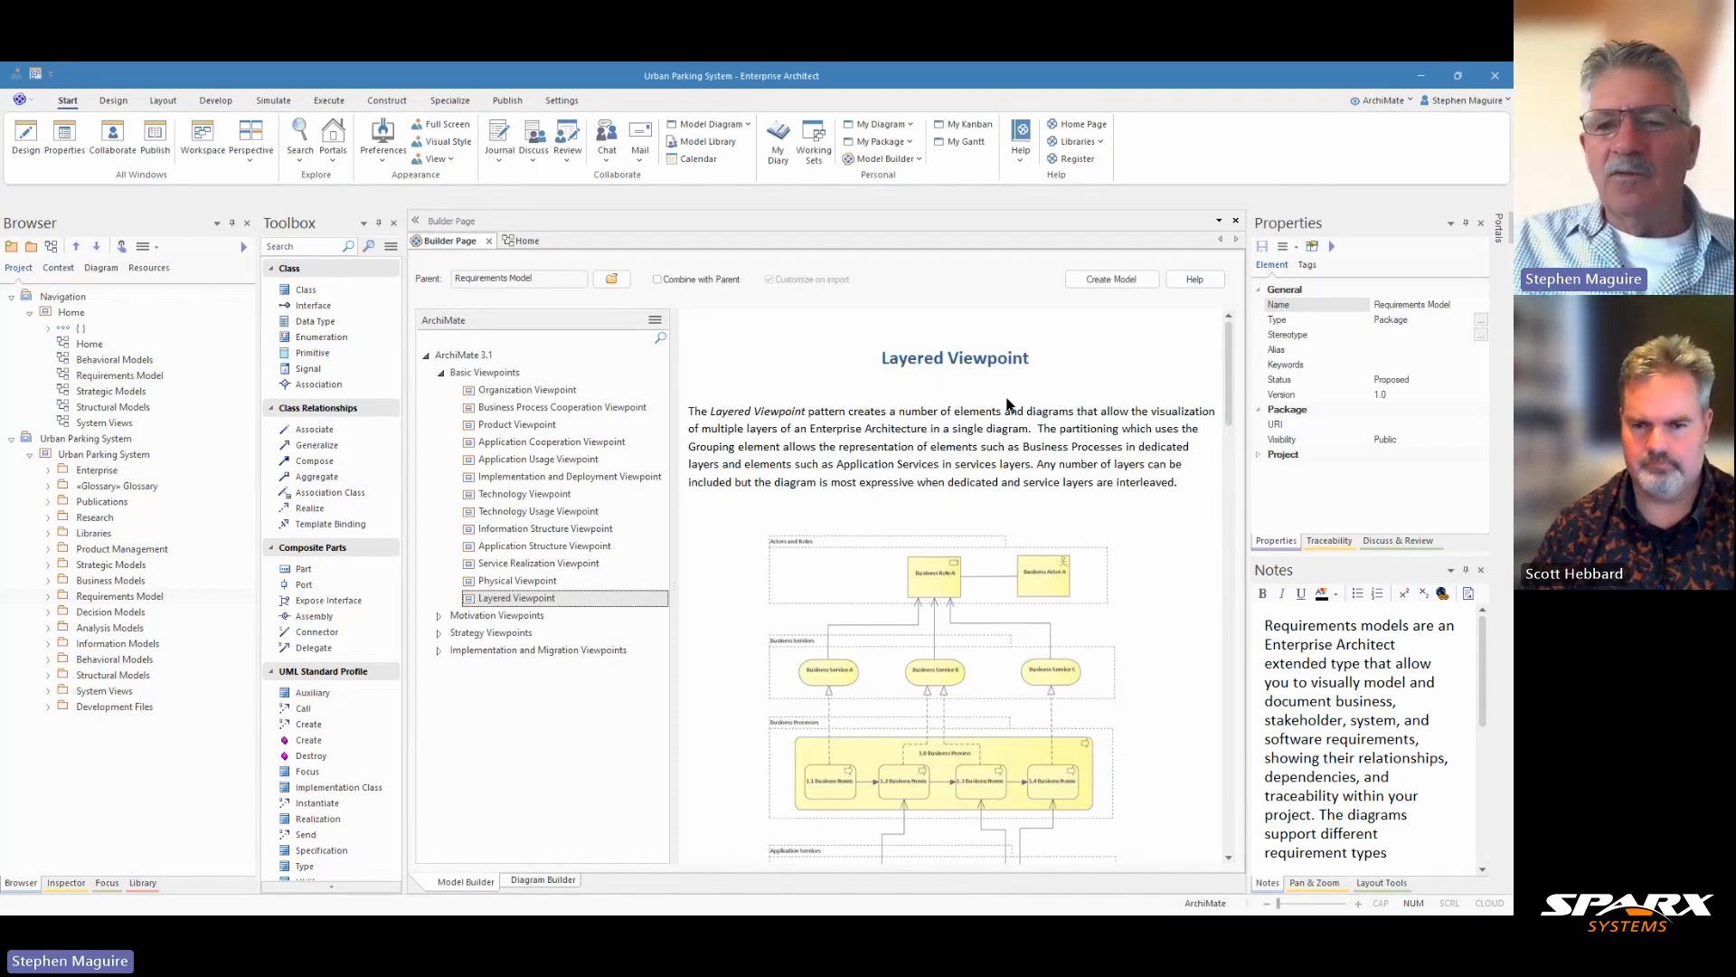
Examine the Layered Viewpoint pattern's example diagram from the business layers down to the technology layers, and close the model builder.
scroll(1010, 404, down, 4)
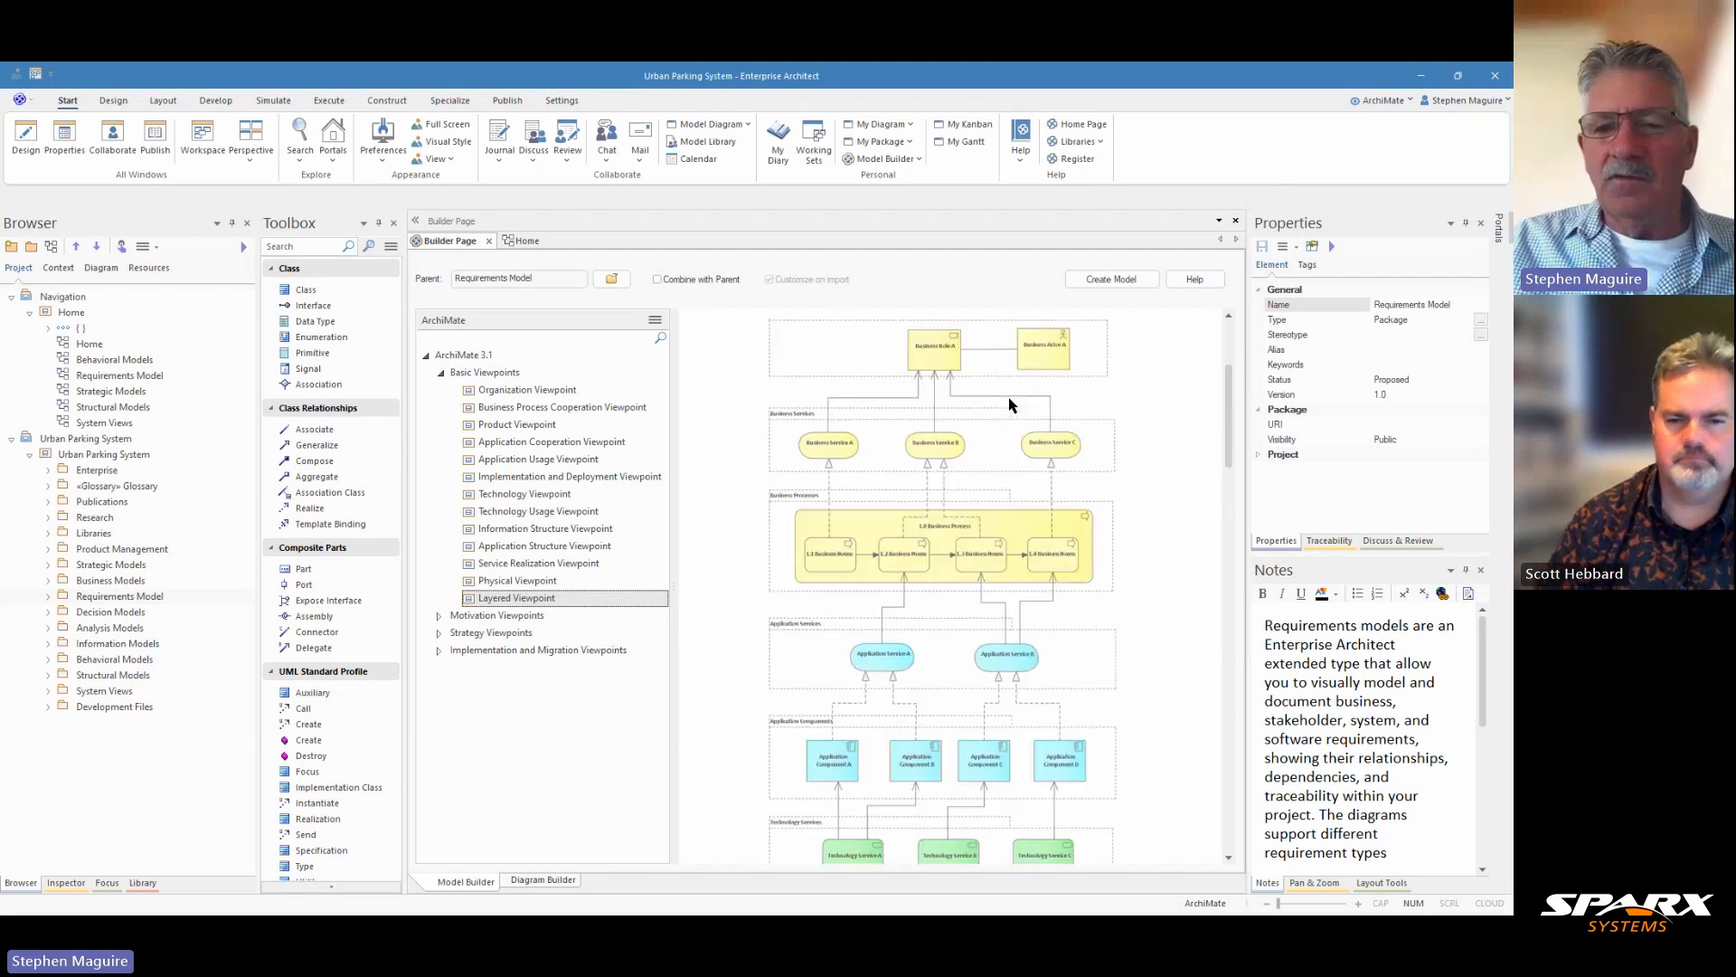
scroll(1010, 404, down, 3)
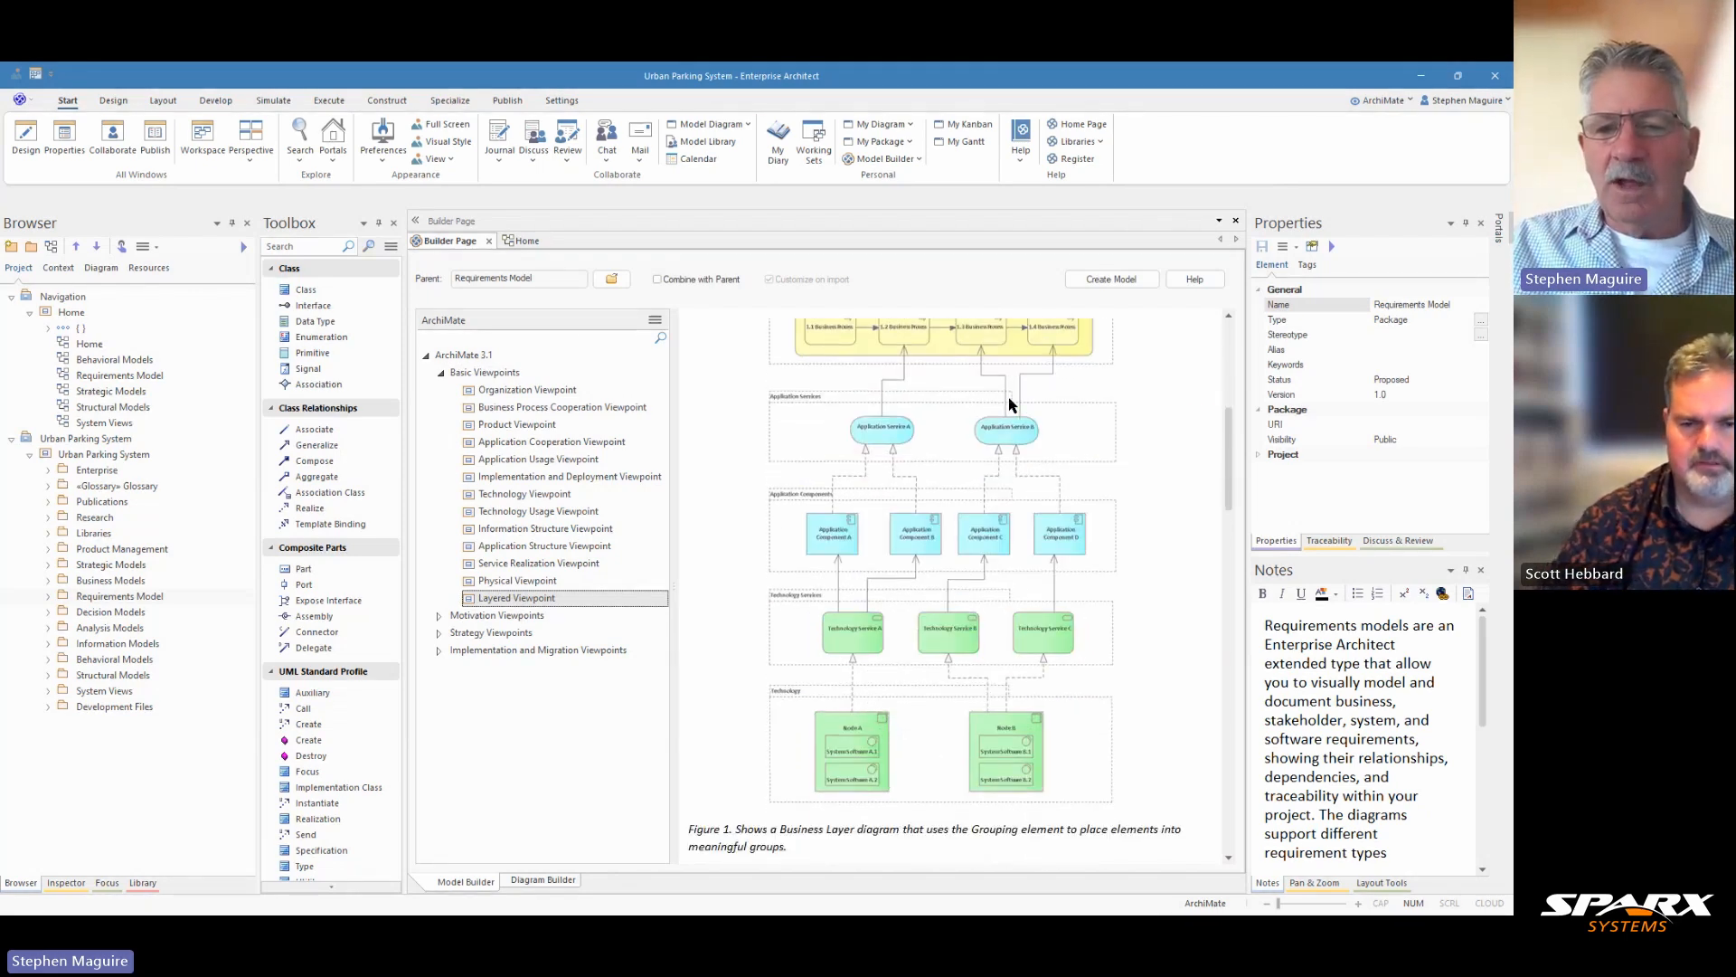
scroll(1010, 404, up, 3)
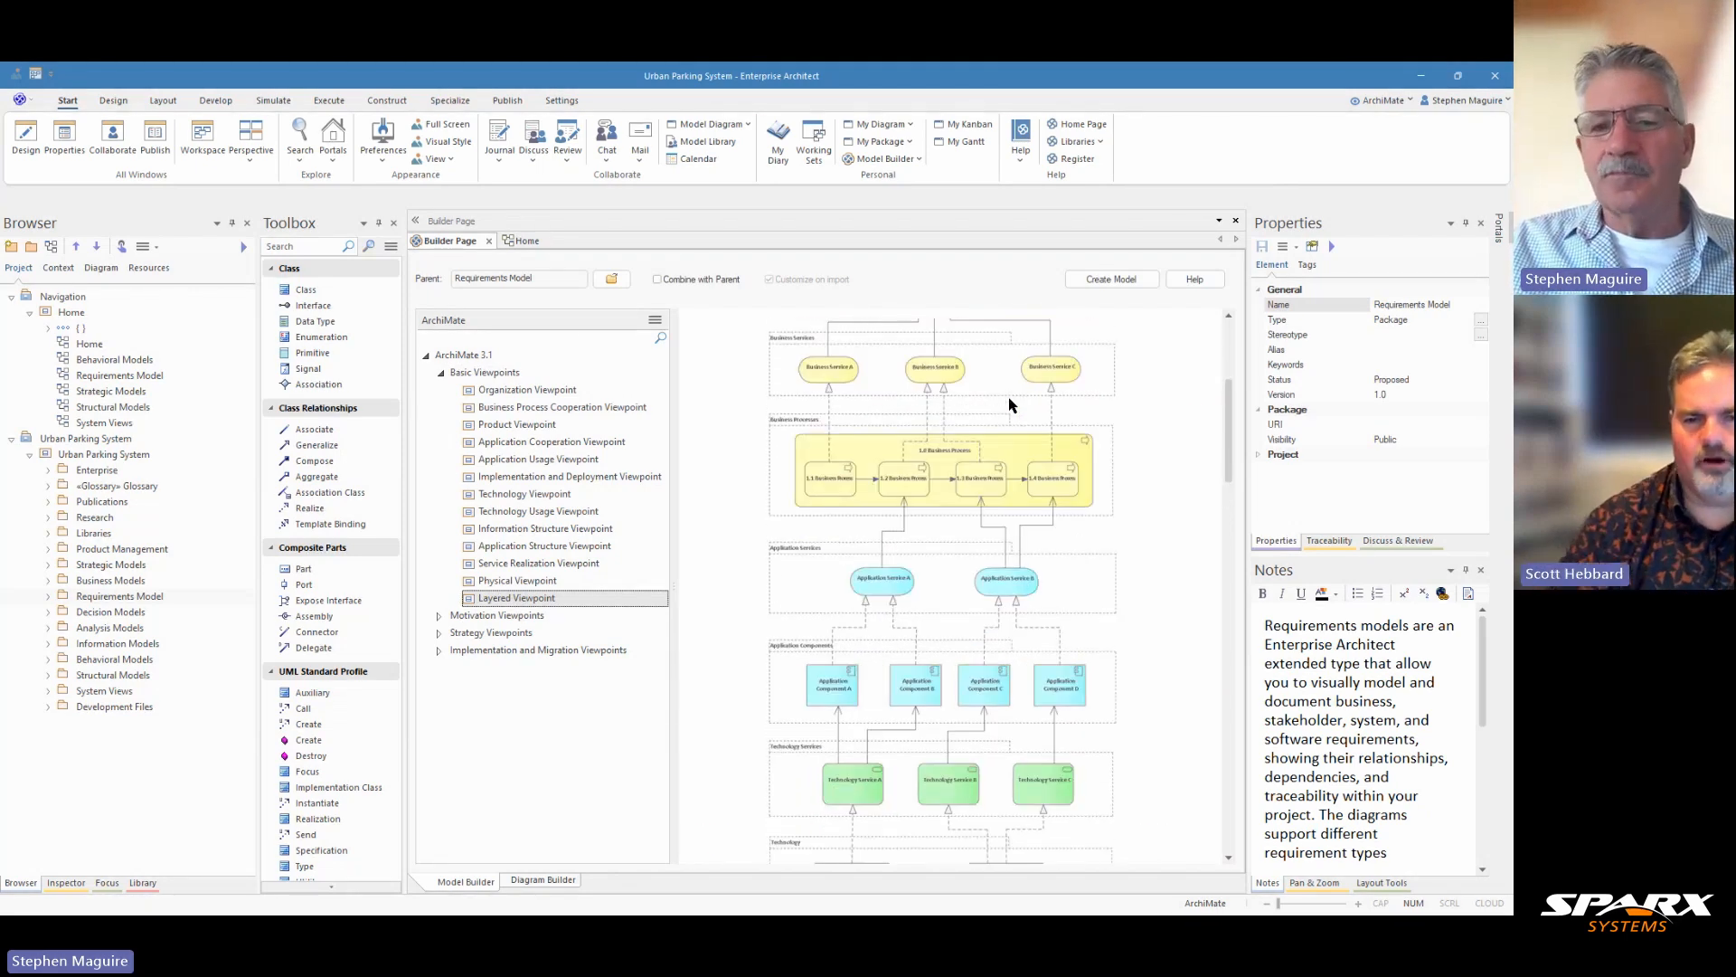
scroll(1010, 404, up, 2)
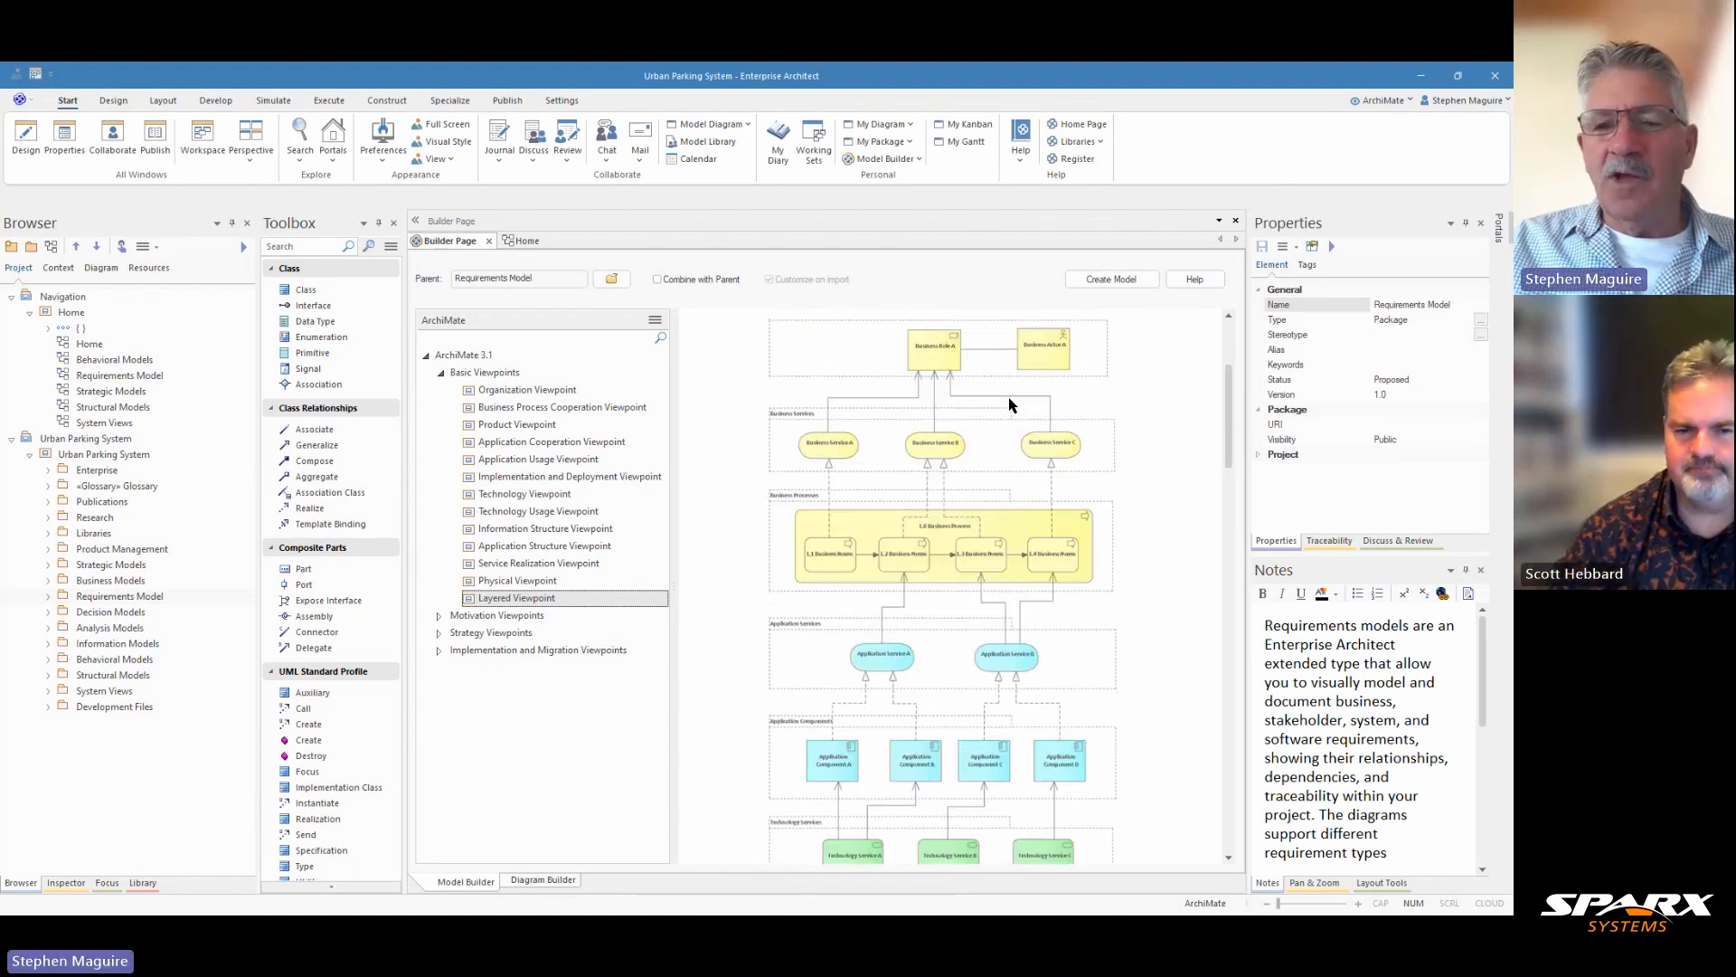
scroll(1010, 404, up, 2)
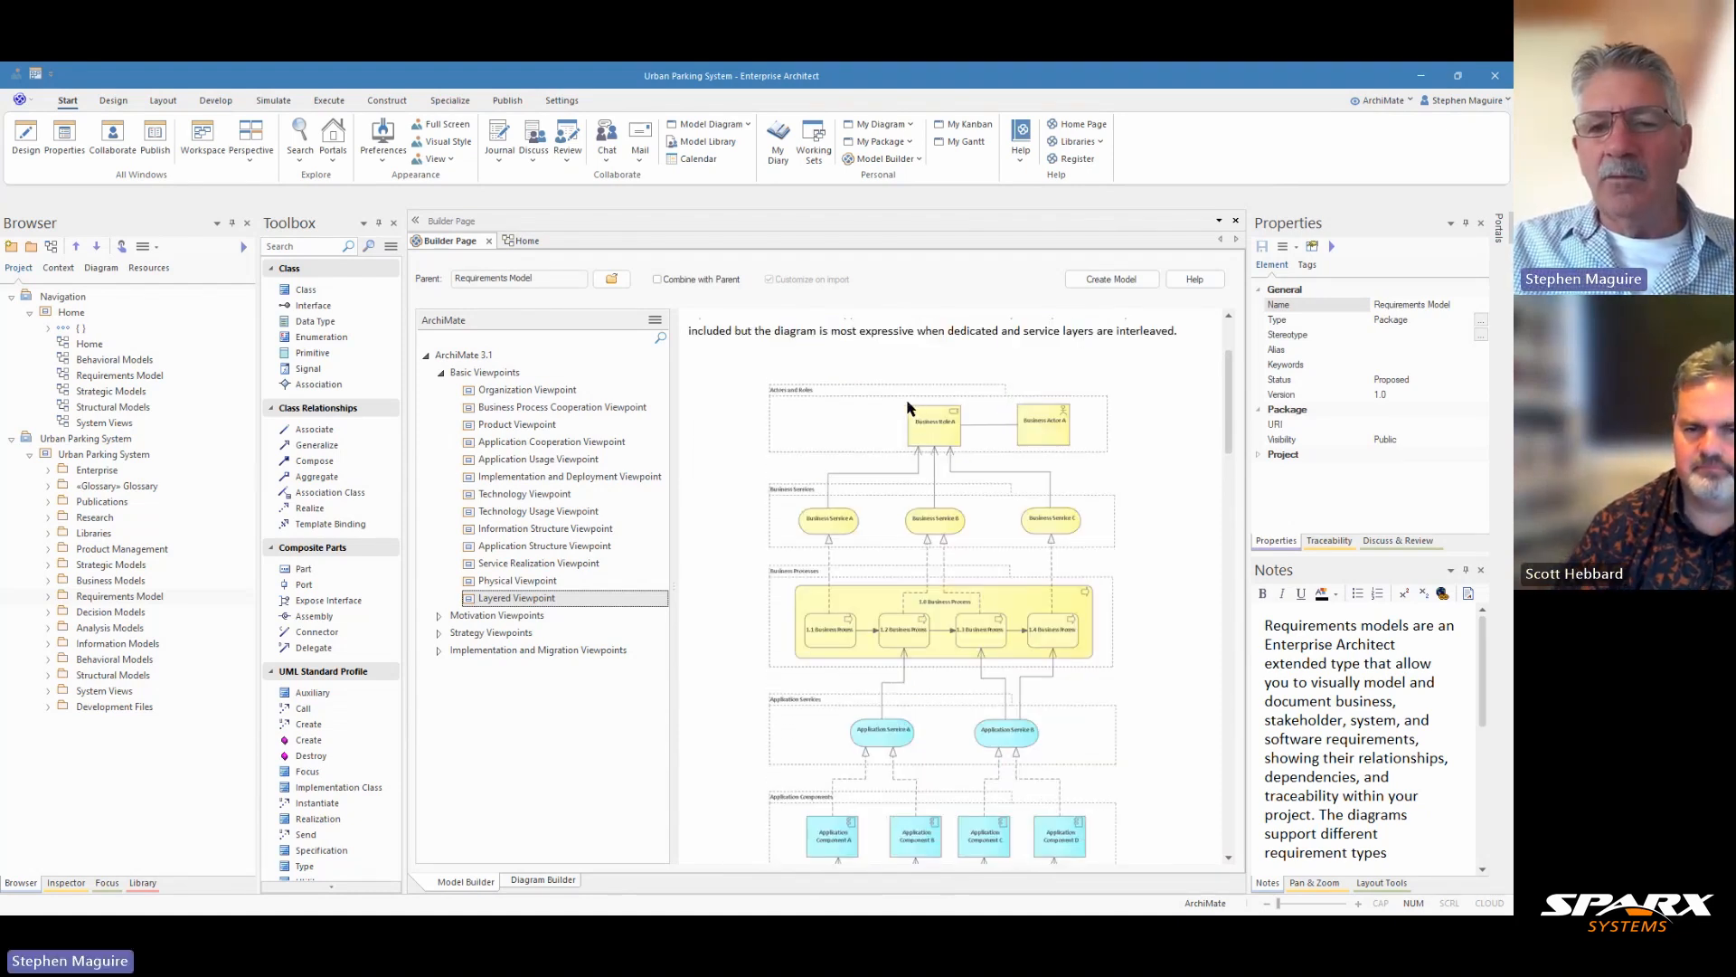
scroll(893, 477, down, 9)
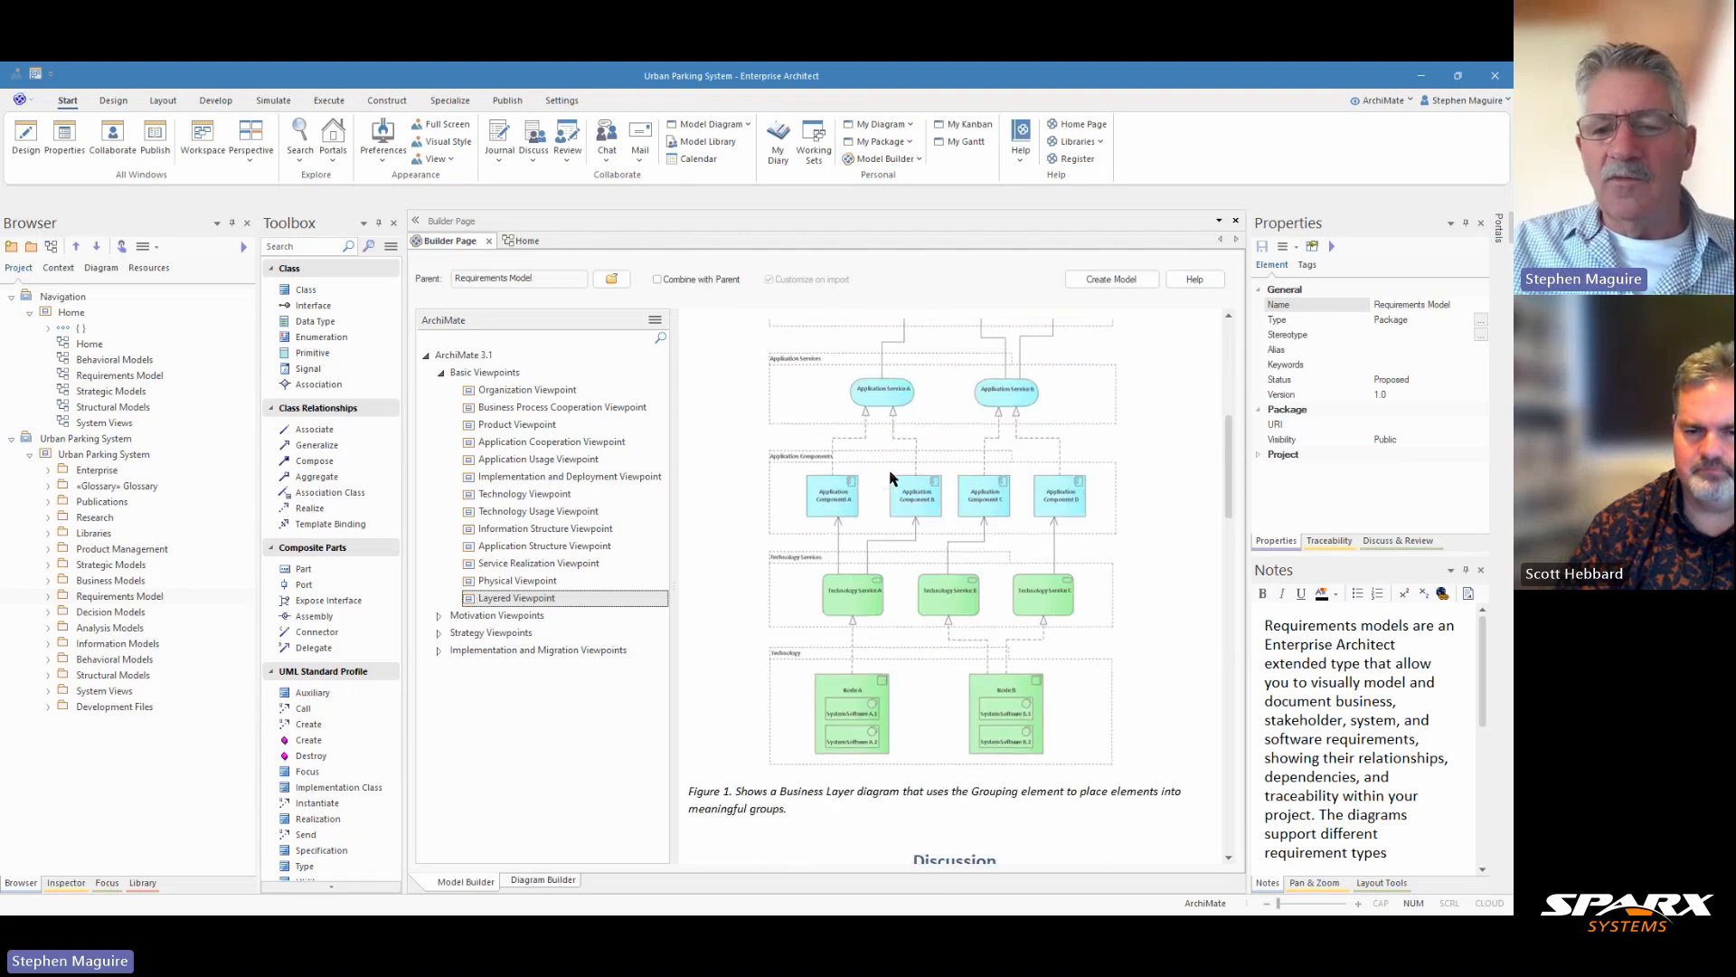
scroll(894, 479, down, 6)
scroll(928, 565, up, 14)
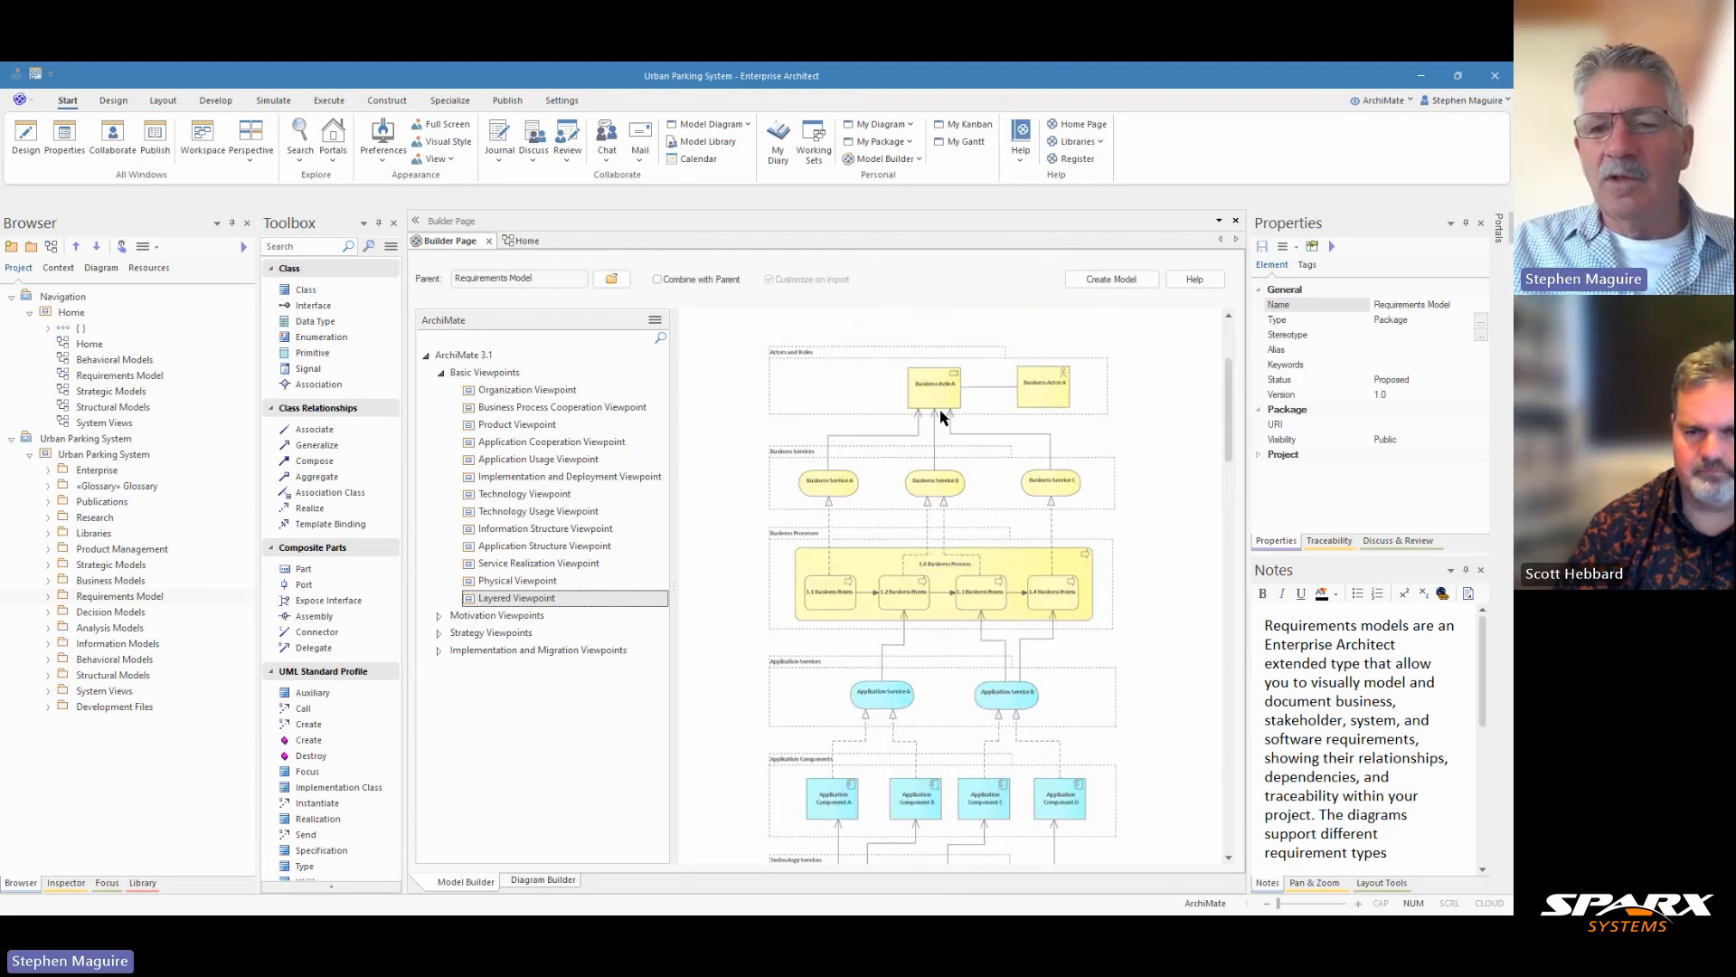
scroll(964, 401, down, 5)
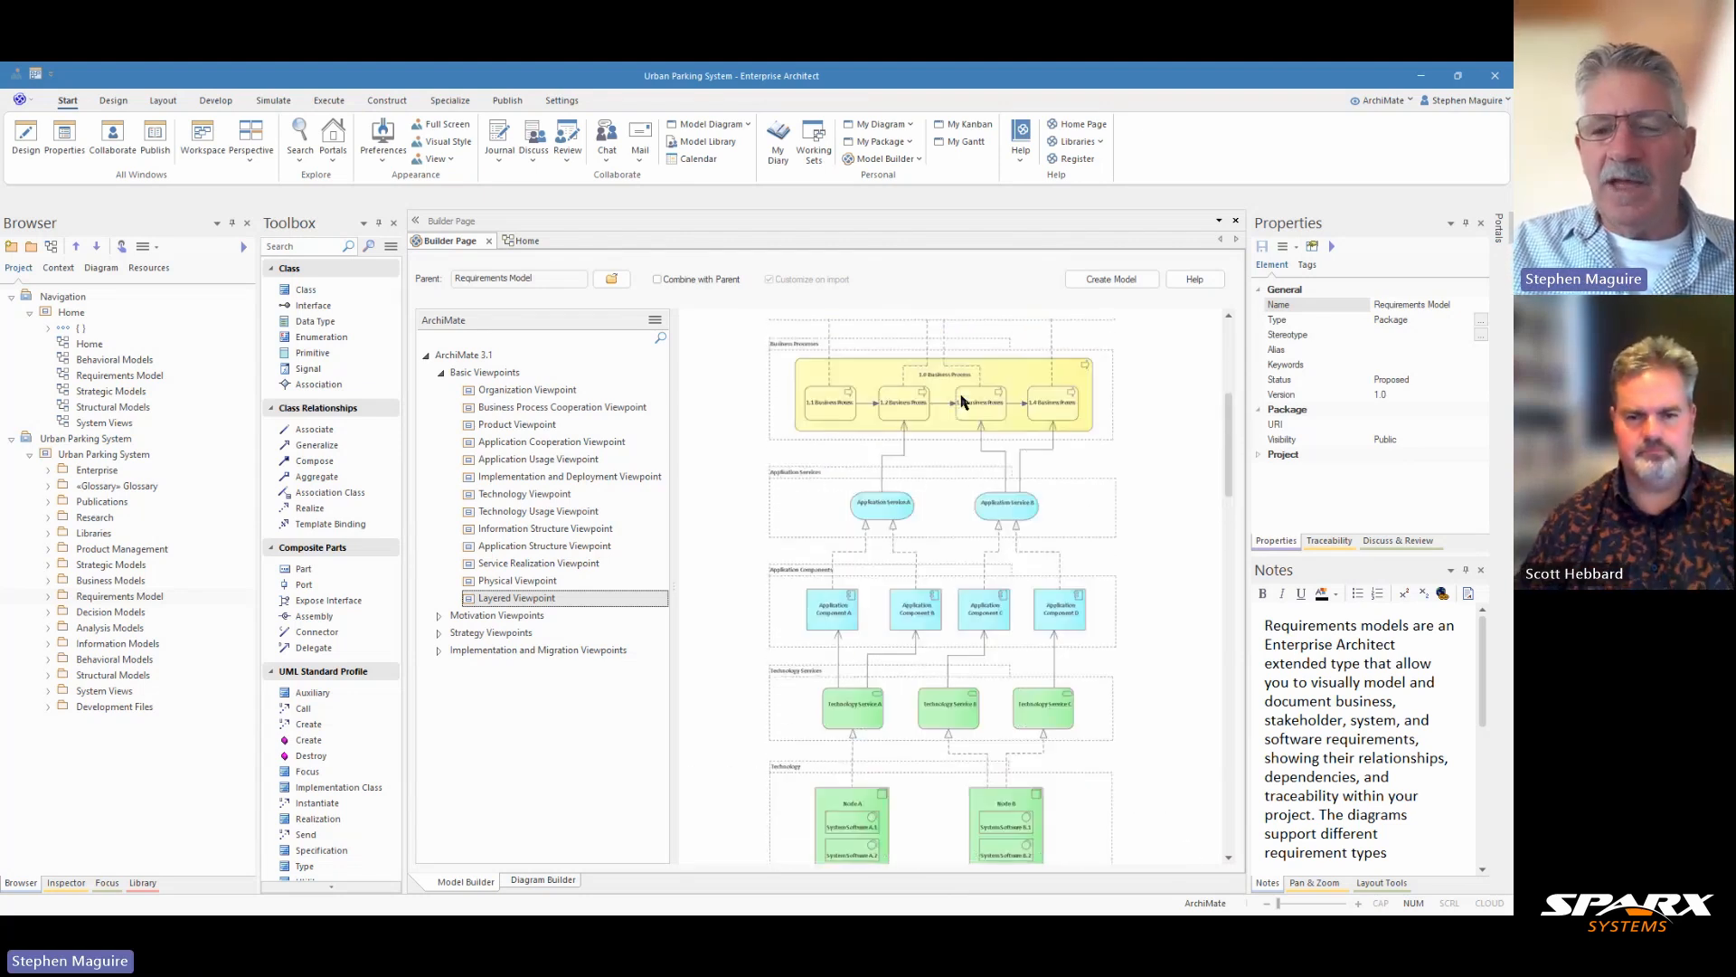
scroll(963, 401, down, 5)
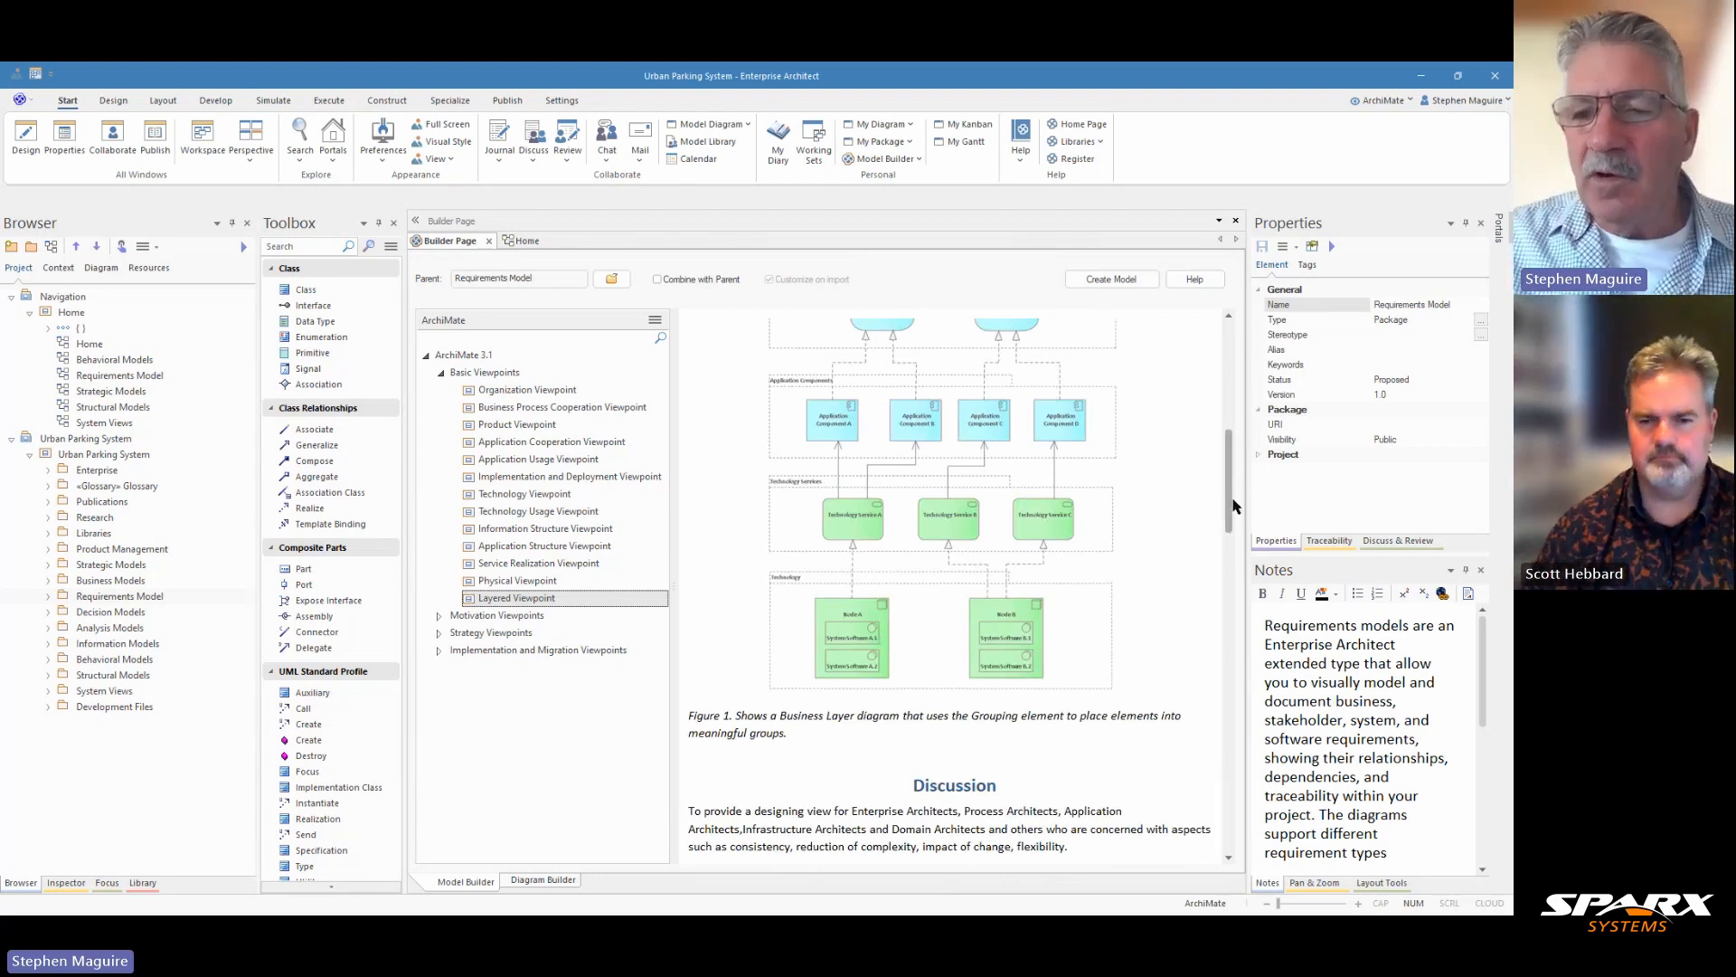
drag(1229, 508, 1231, 407)
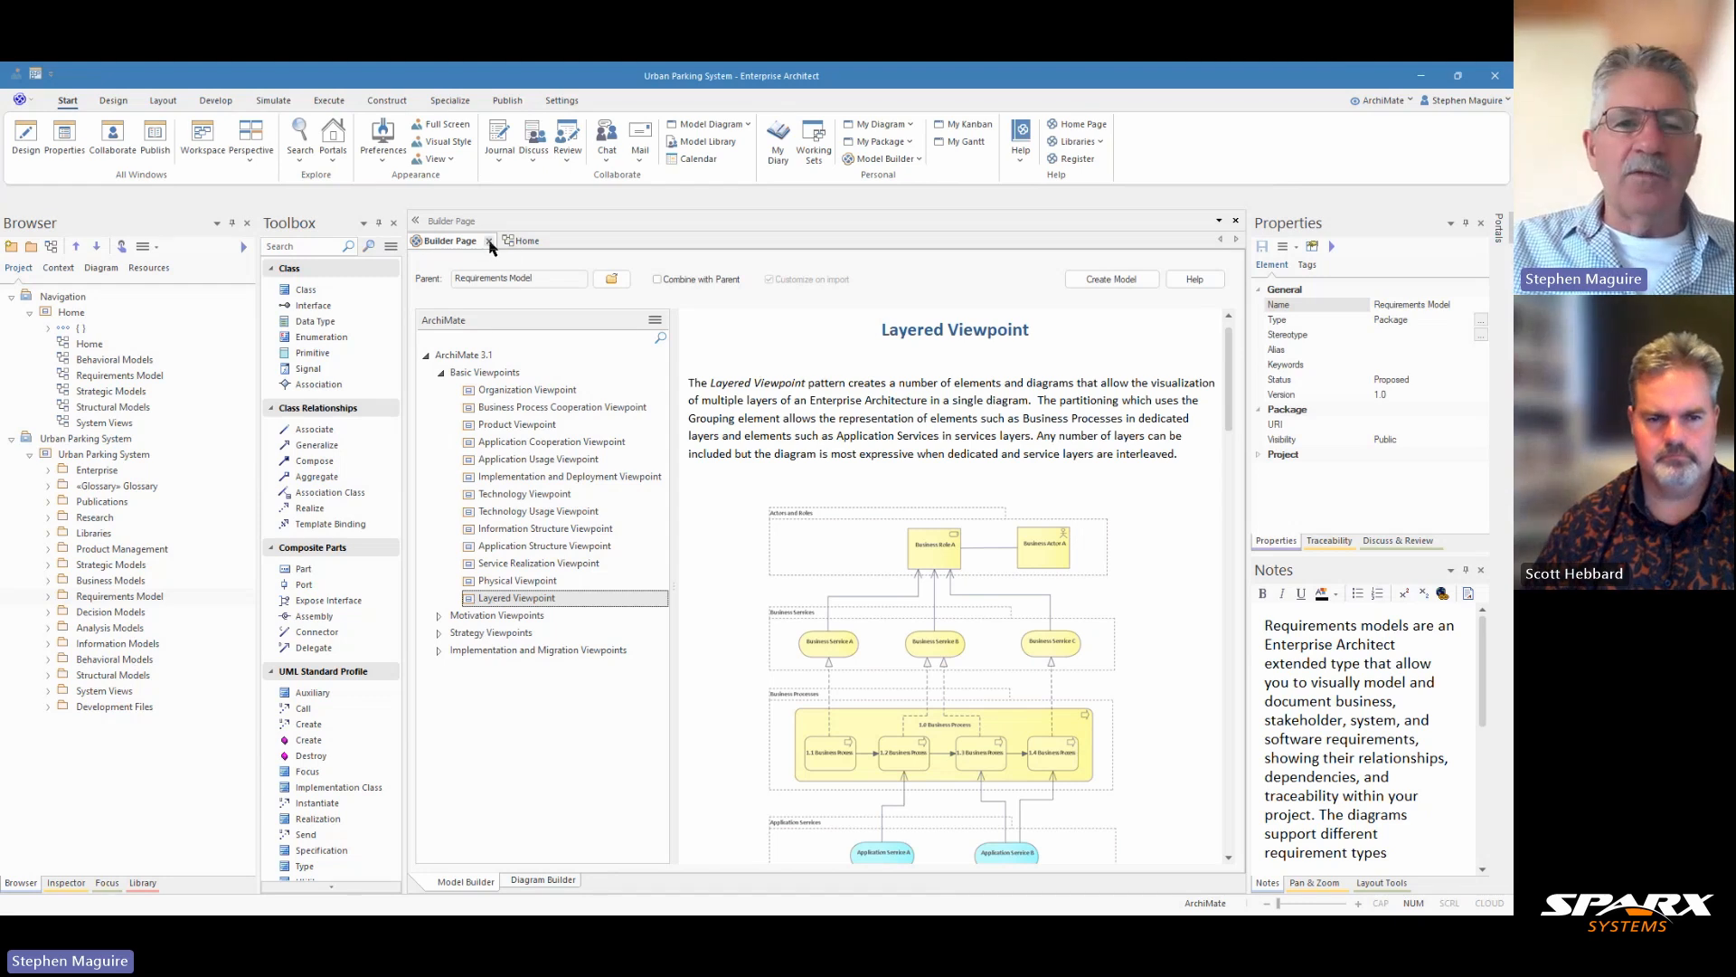
click(490, 241)
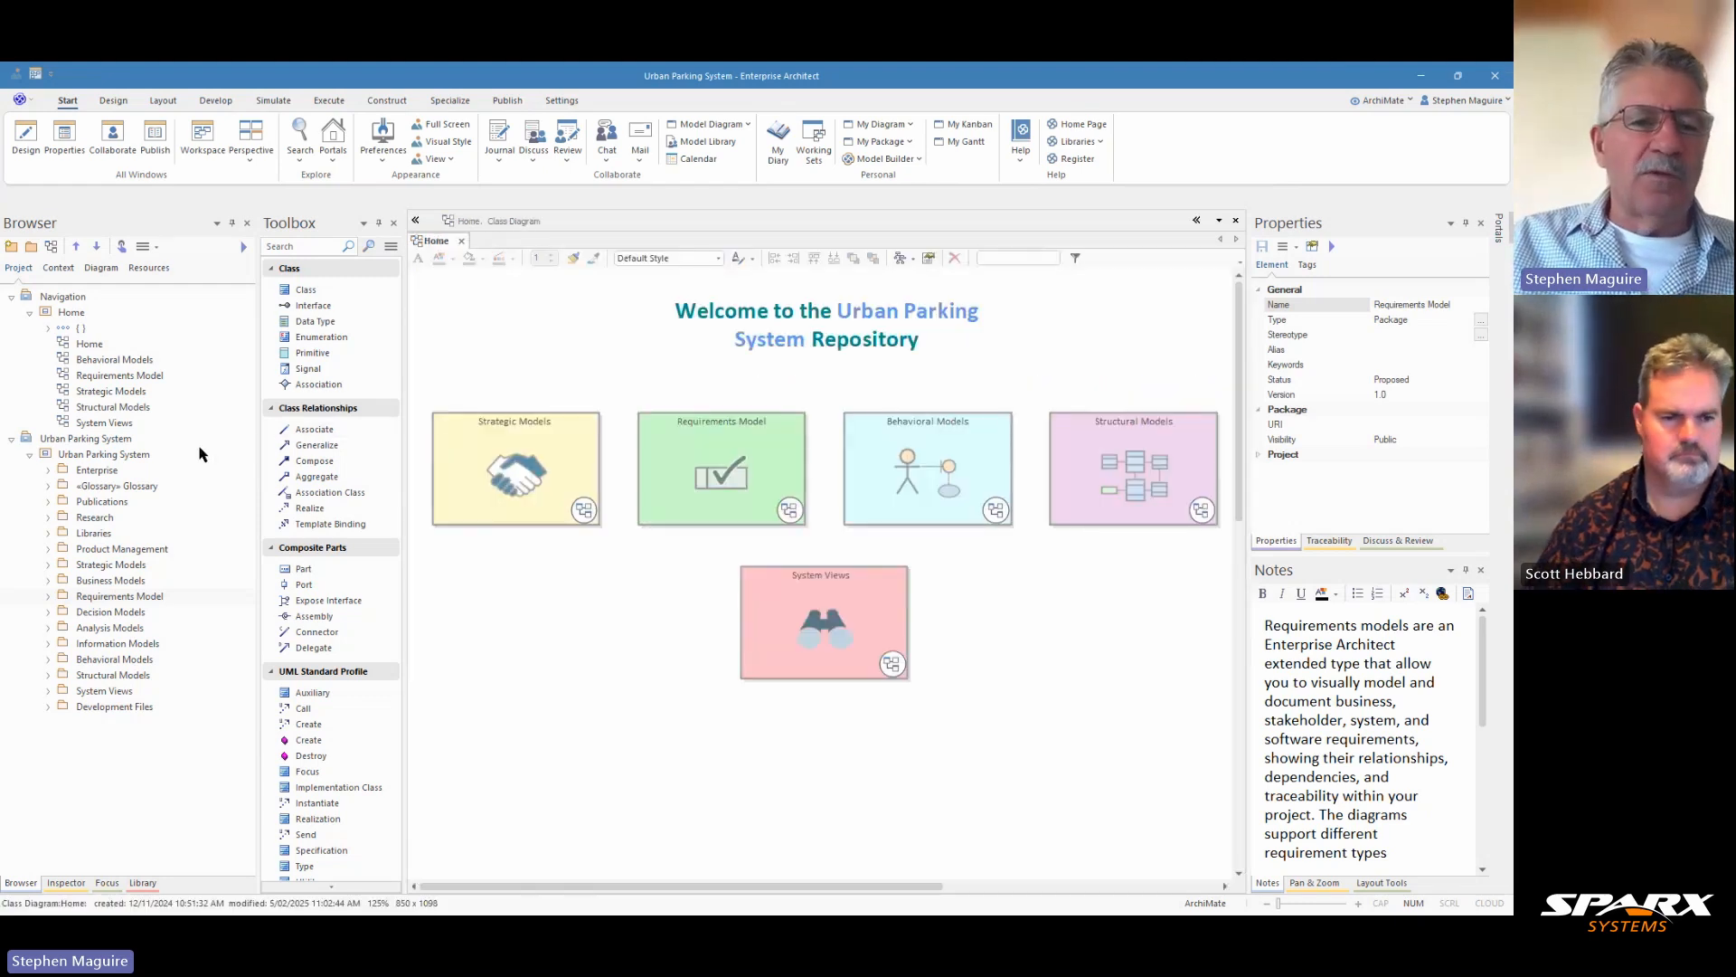
Expand the Enterprise package down to the viewpoints in Business Architecture, widen the Browser and collapse the Principles Viewpoint package.
click(49, 471)
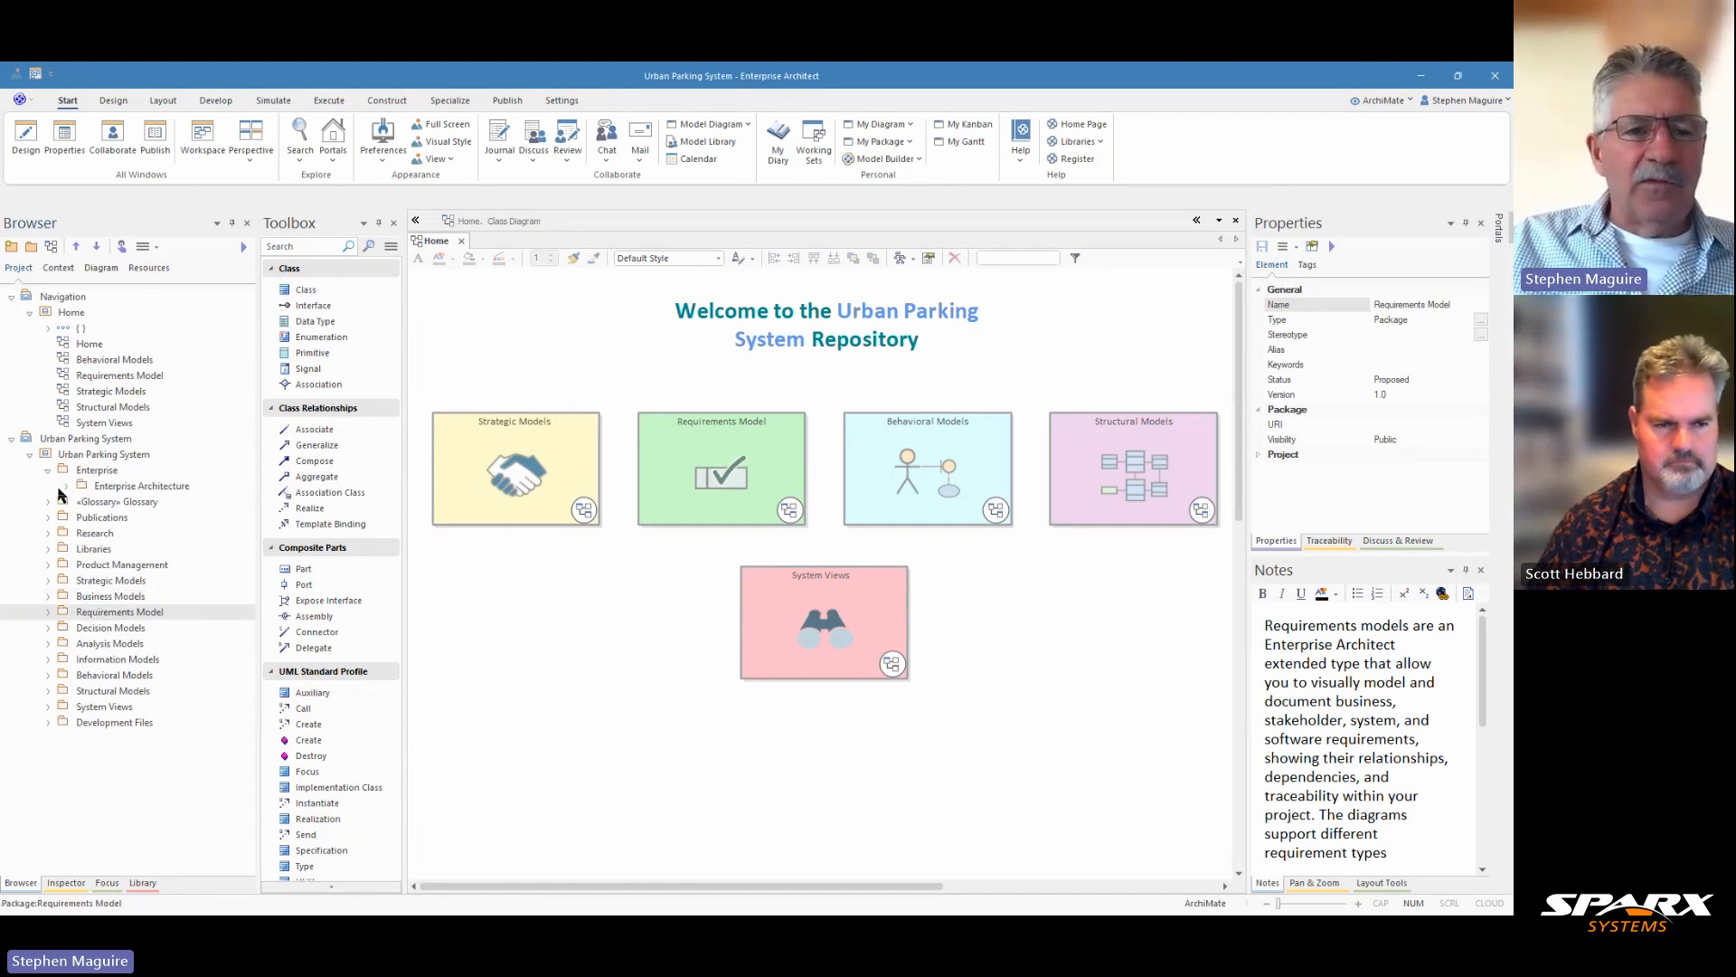
click(66, 487)
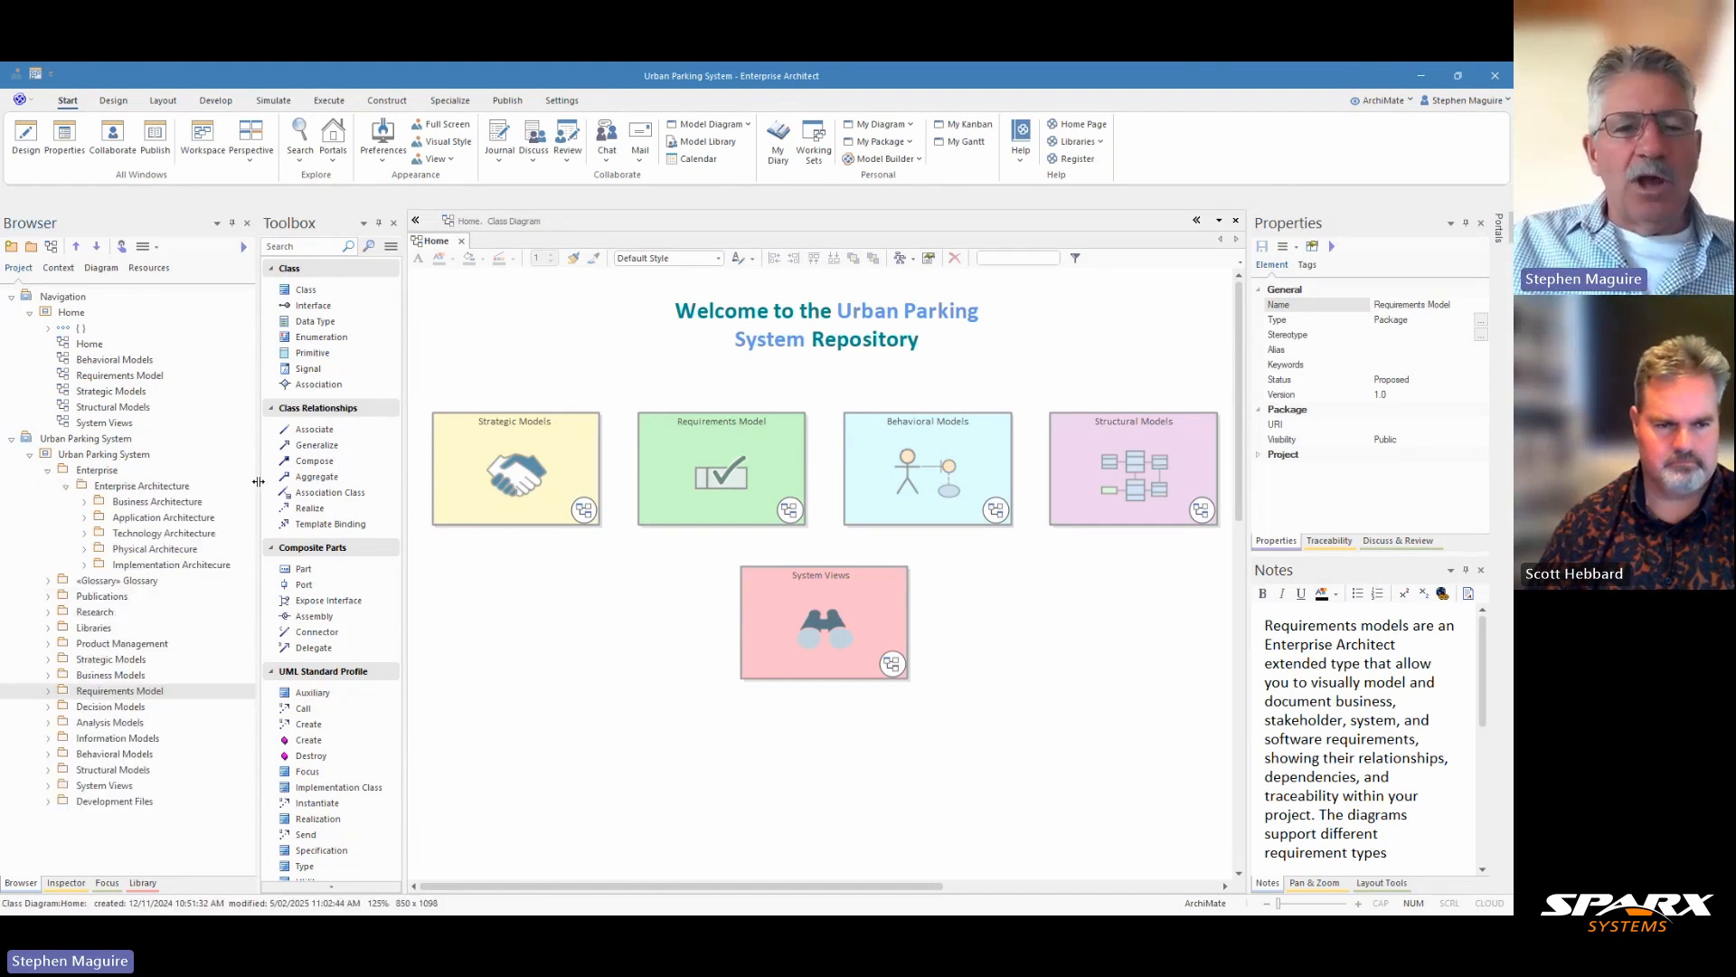
drag(261, 481, 346, 481)
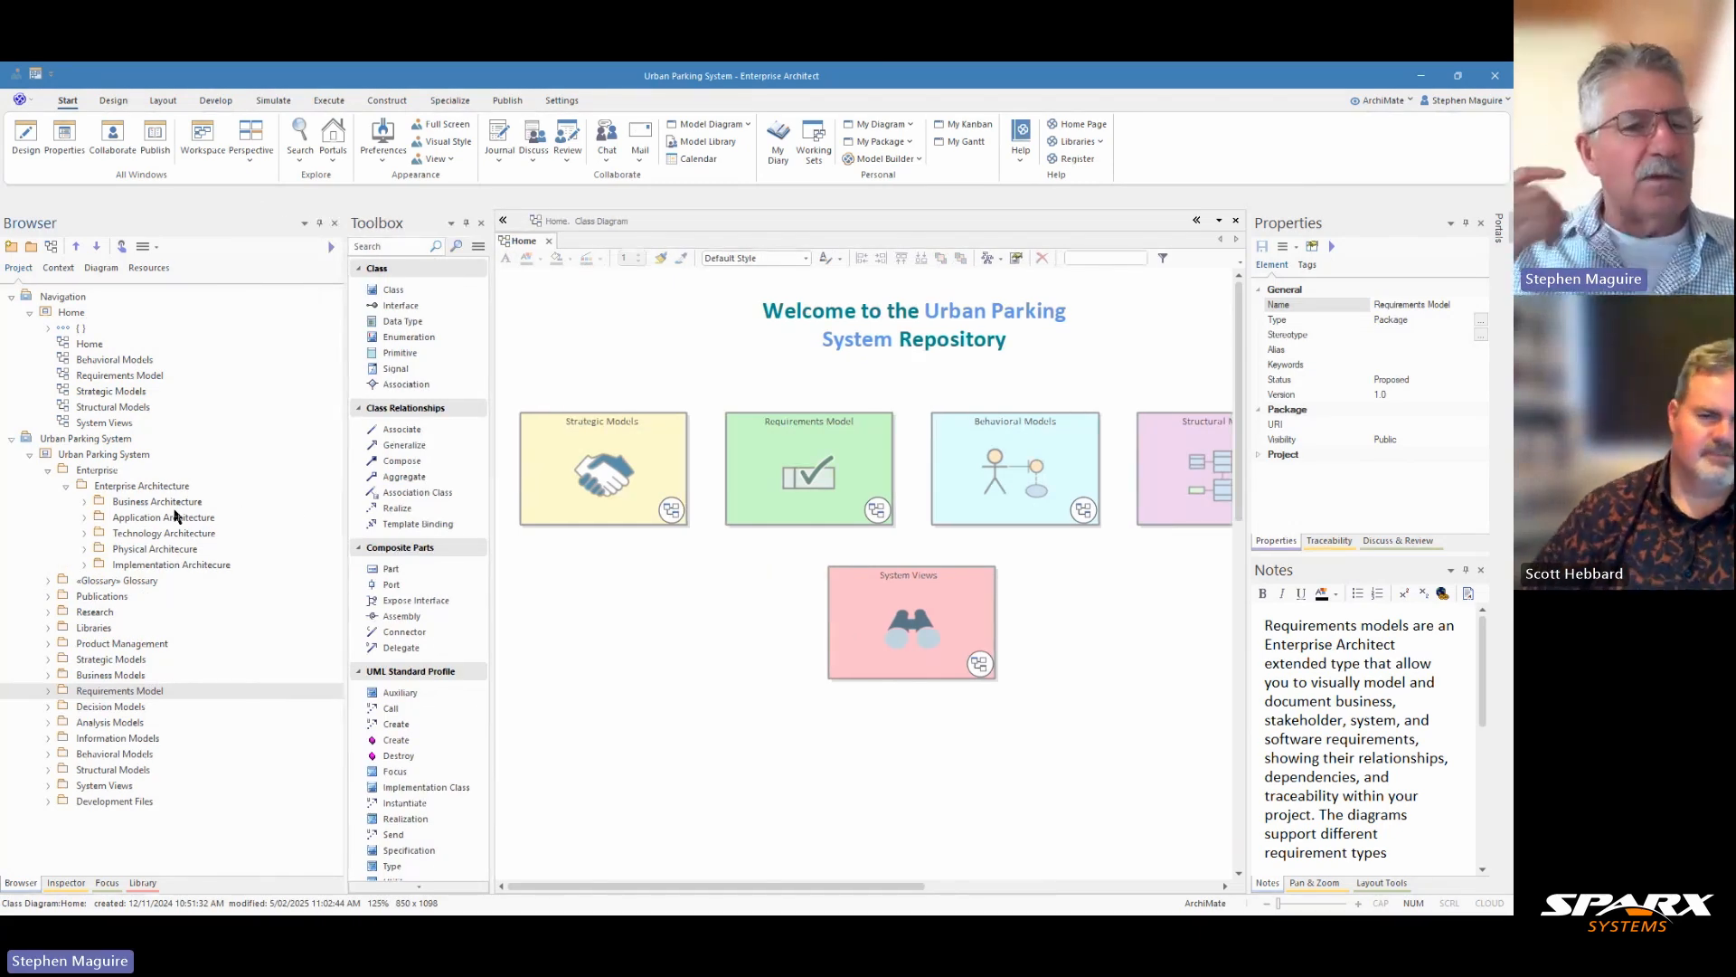
click(84, 503)
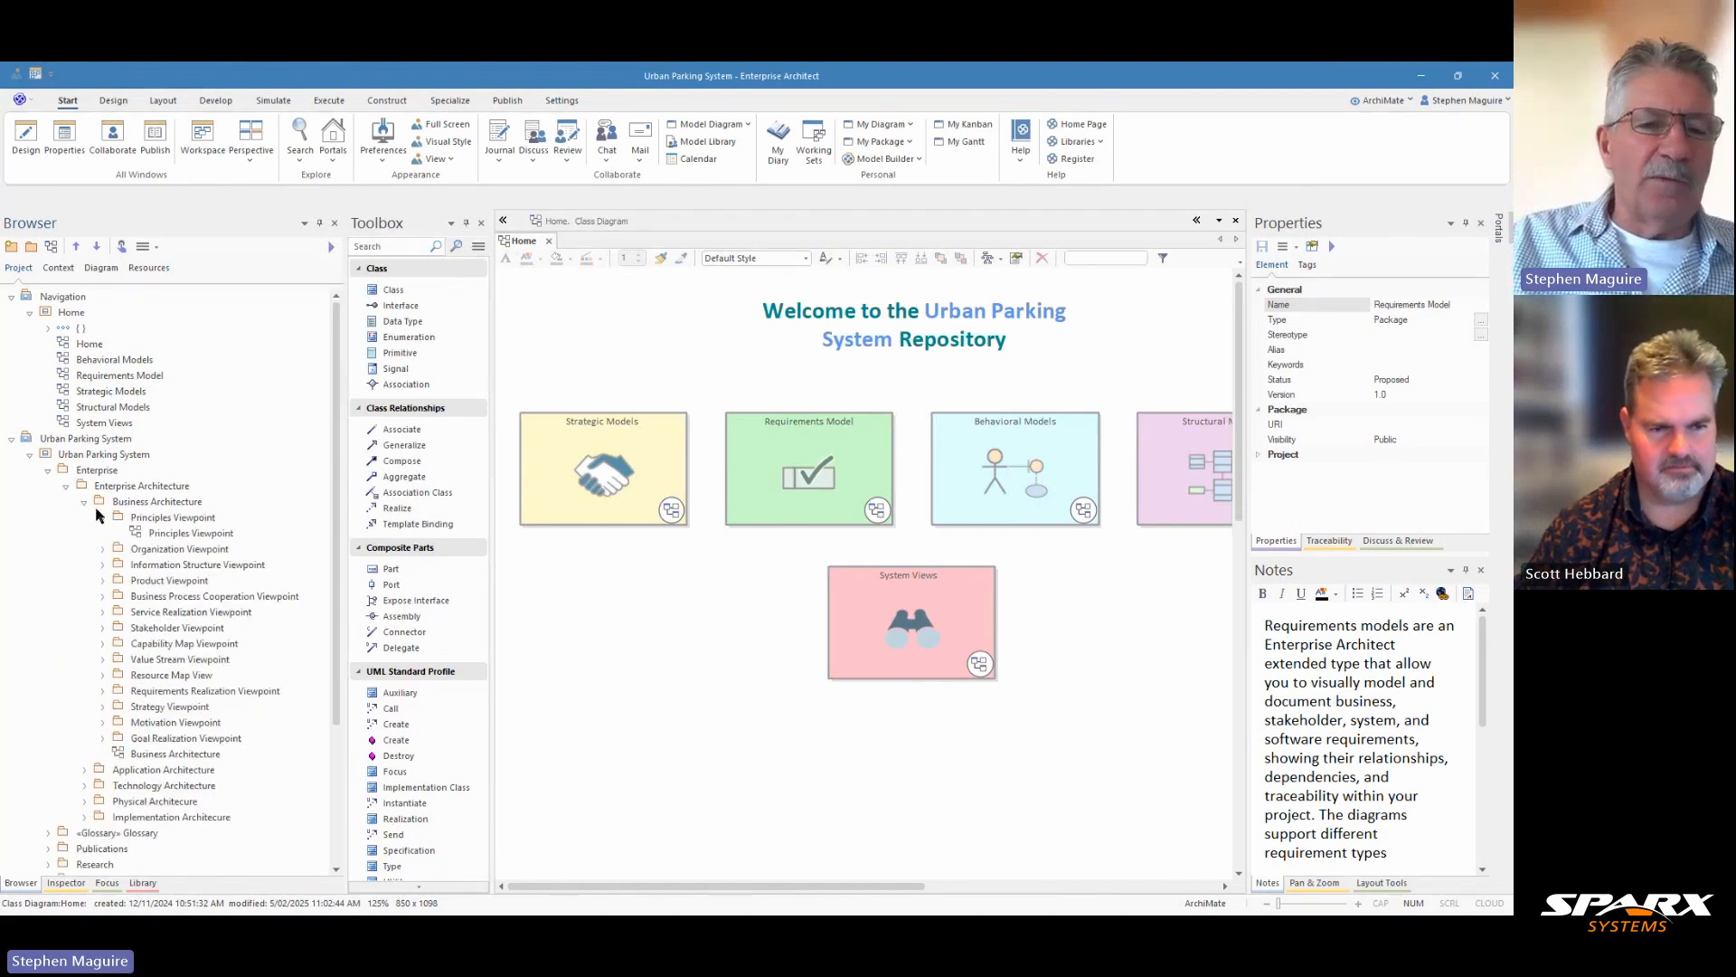
click(103, 519)
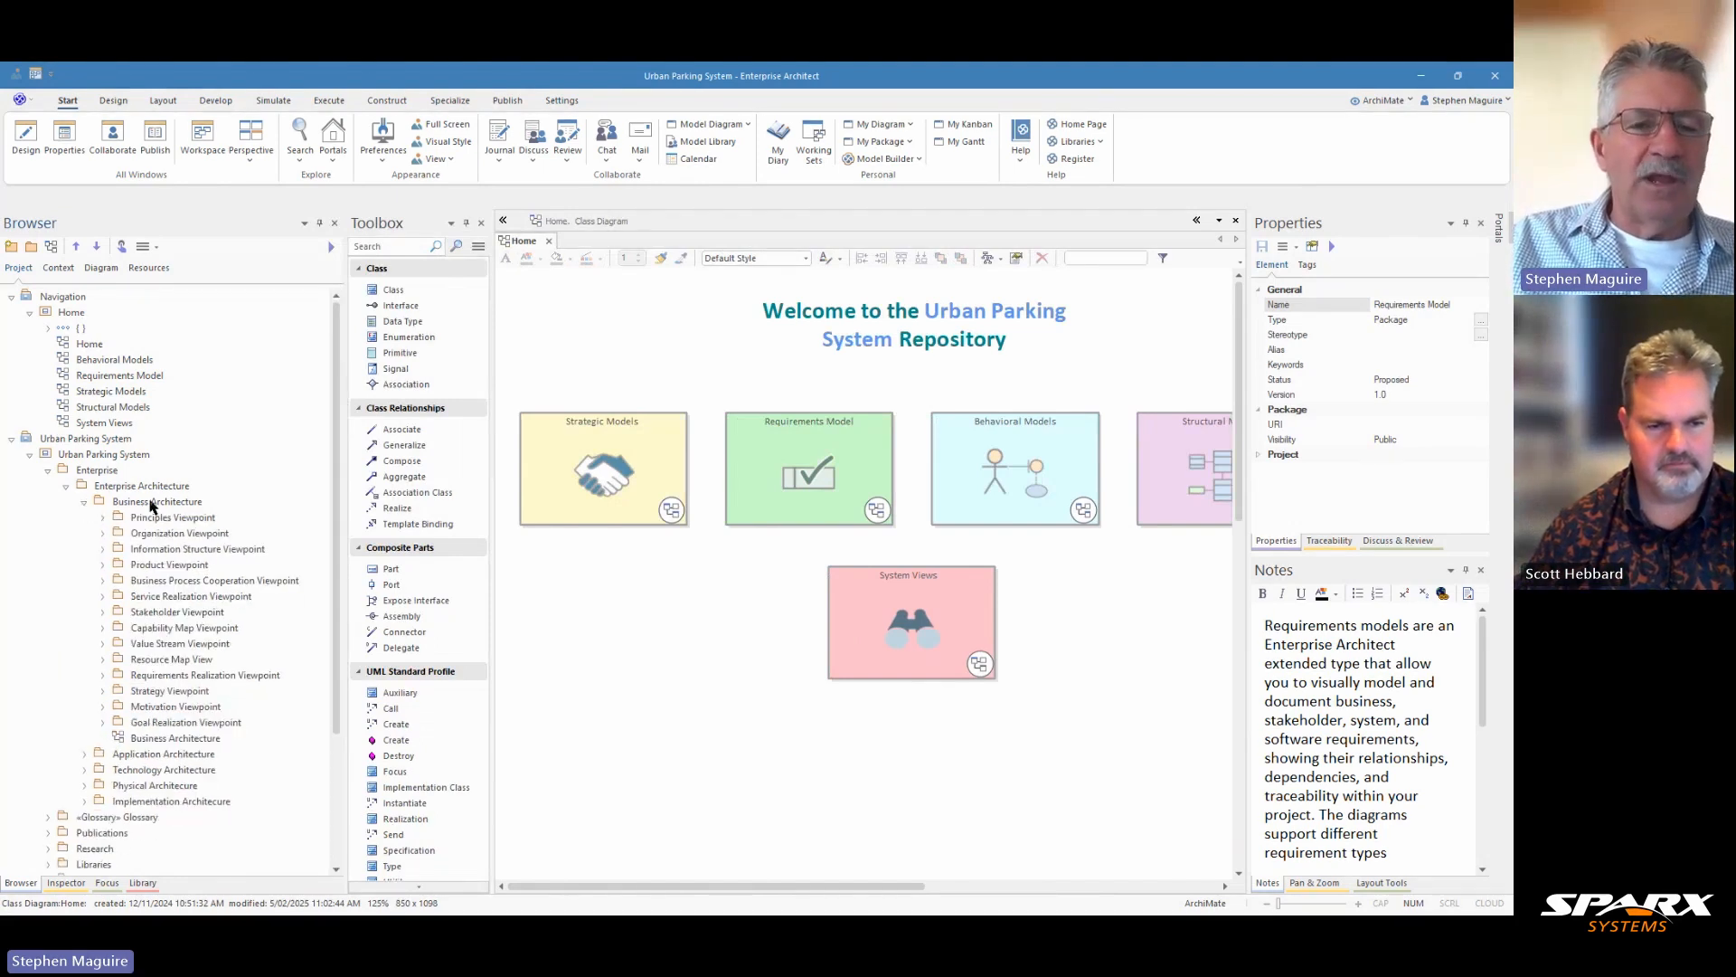
Create an empty package named Layered Viewpoint inside the Business Architecture package.
click(151, 503)
click(32, 249)
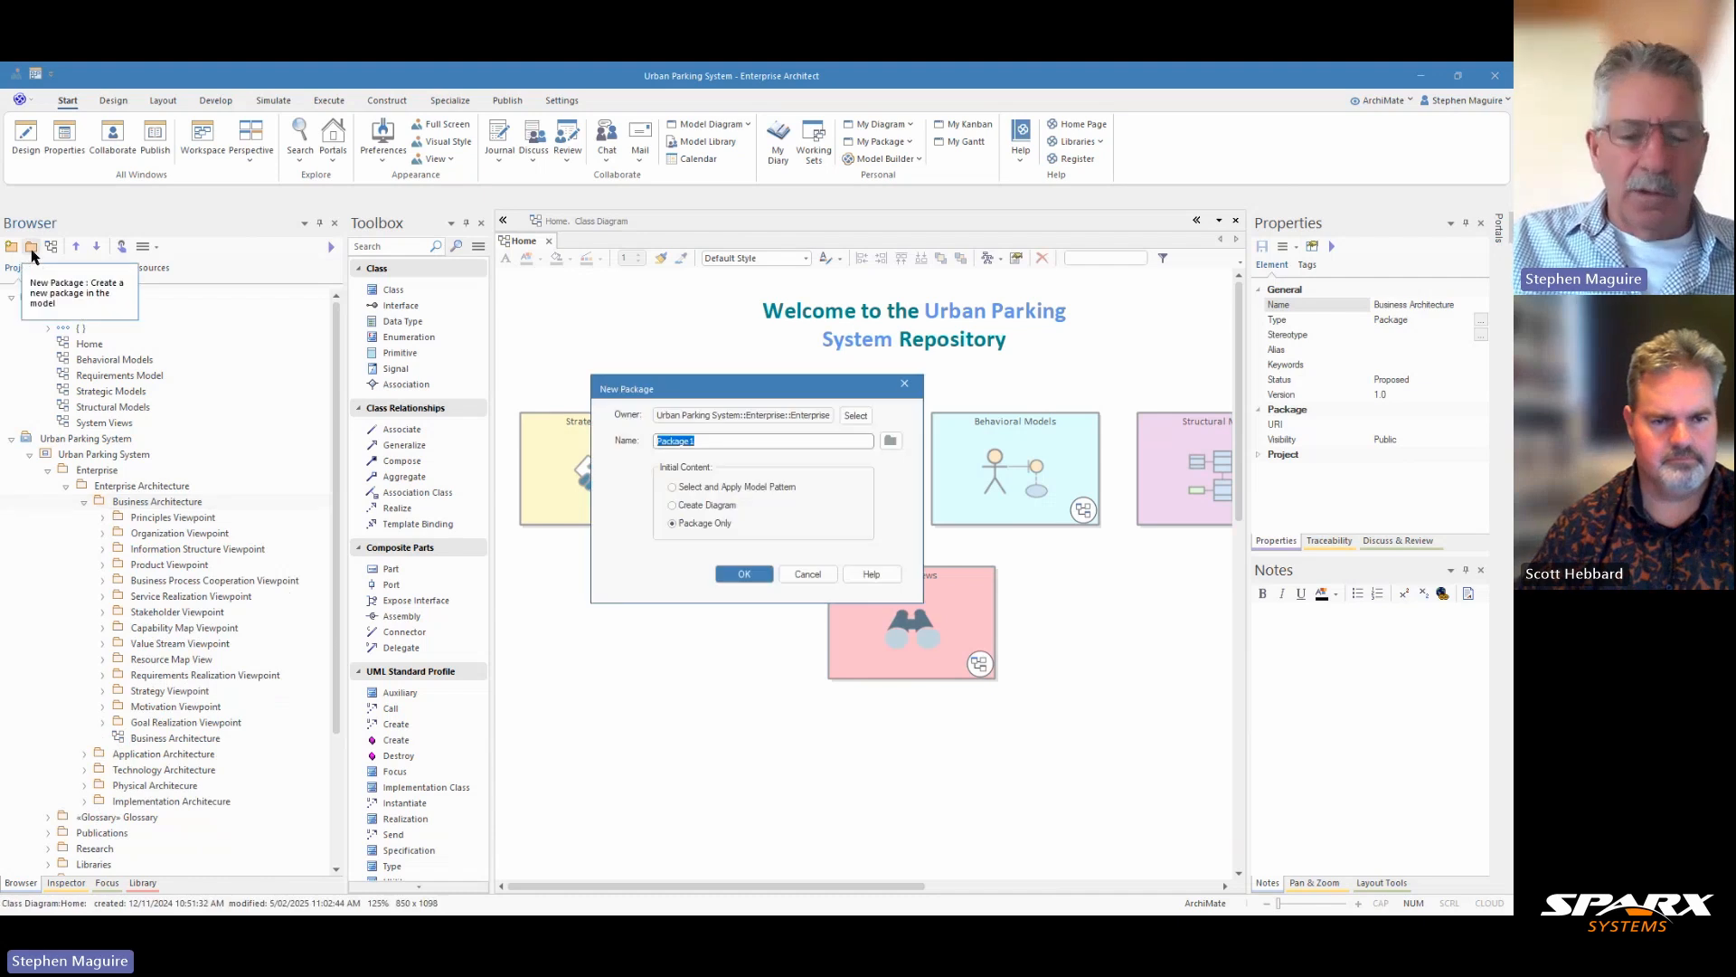
text(La)
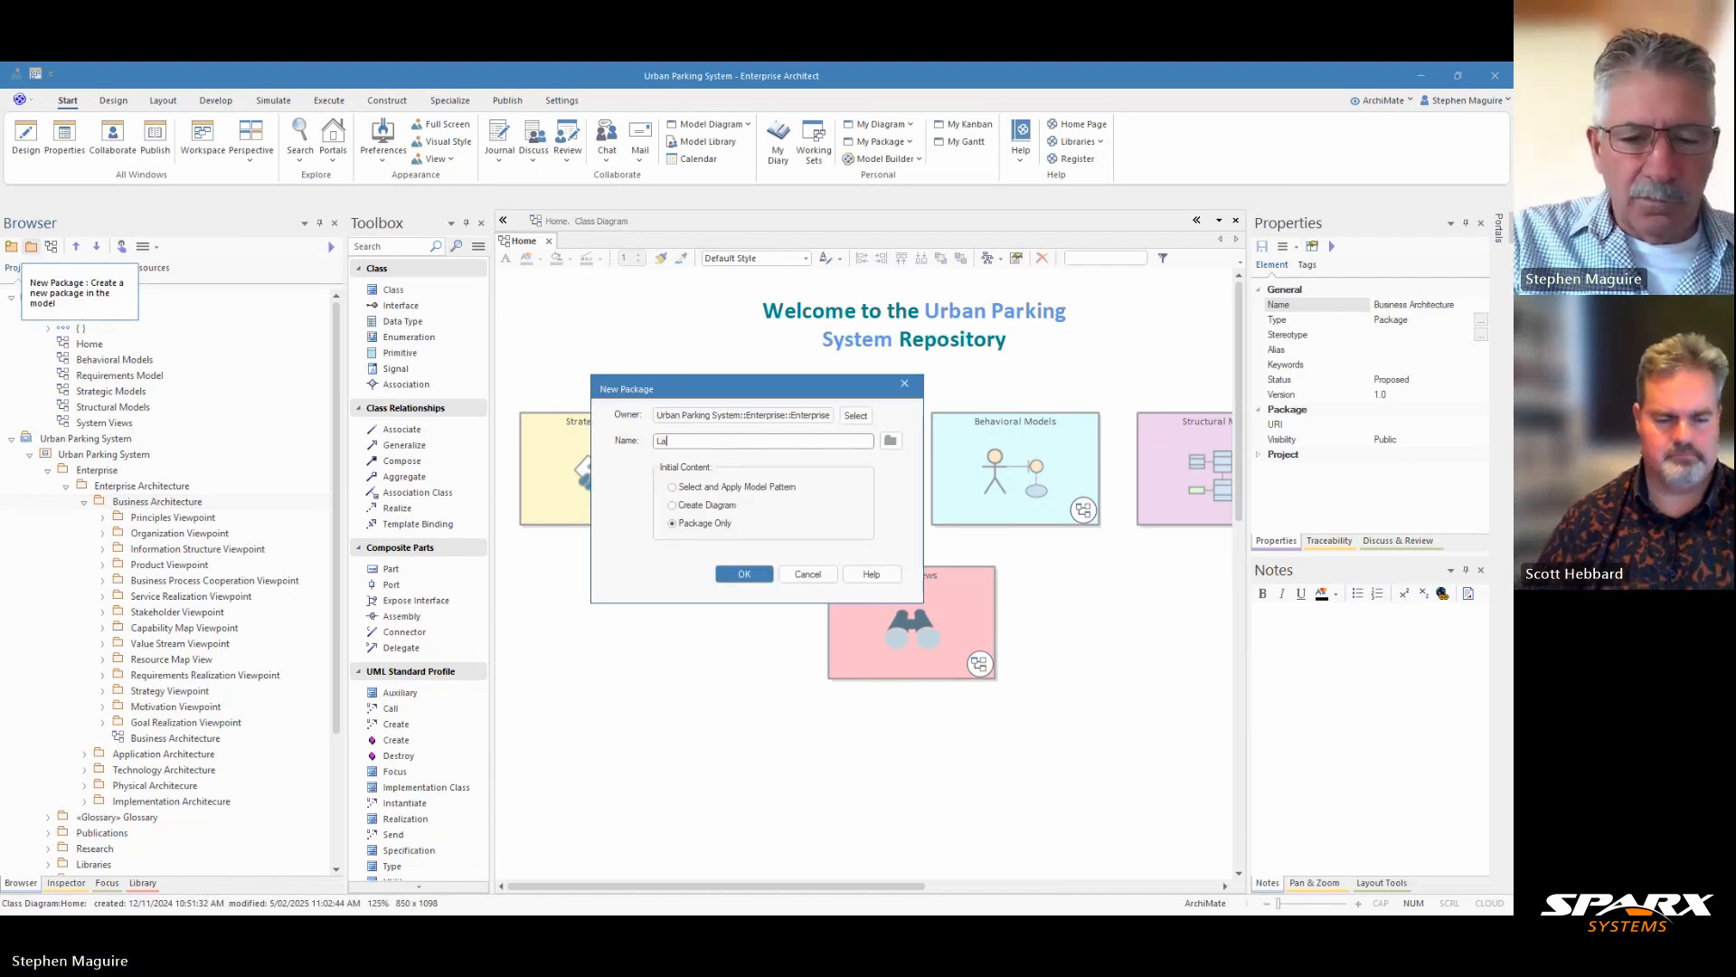
text(yered )
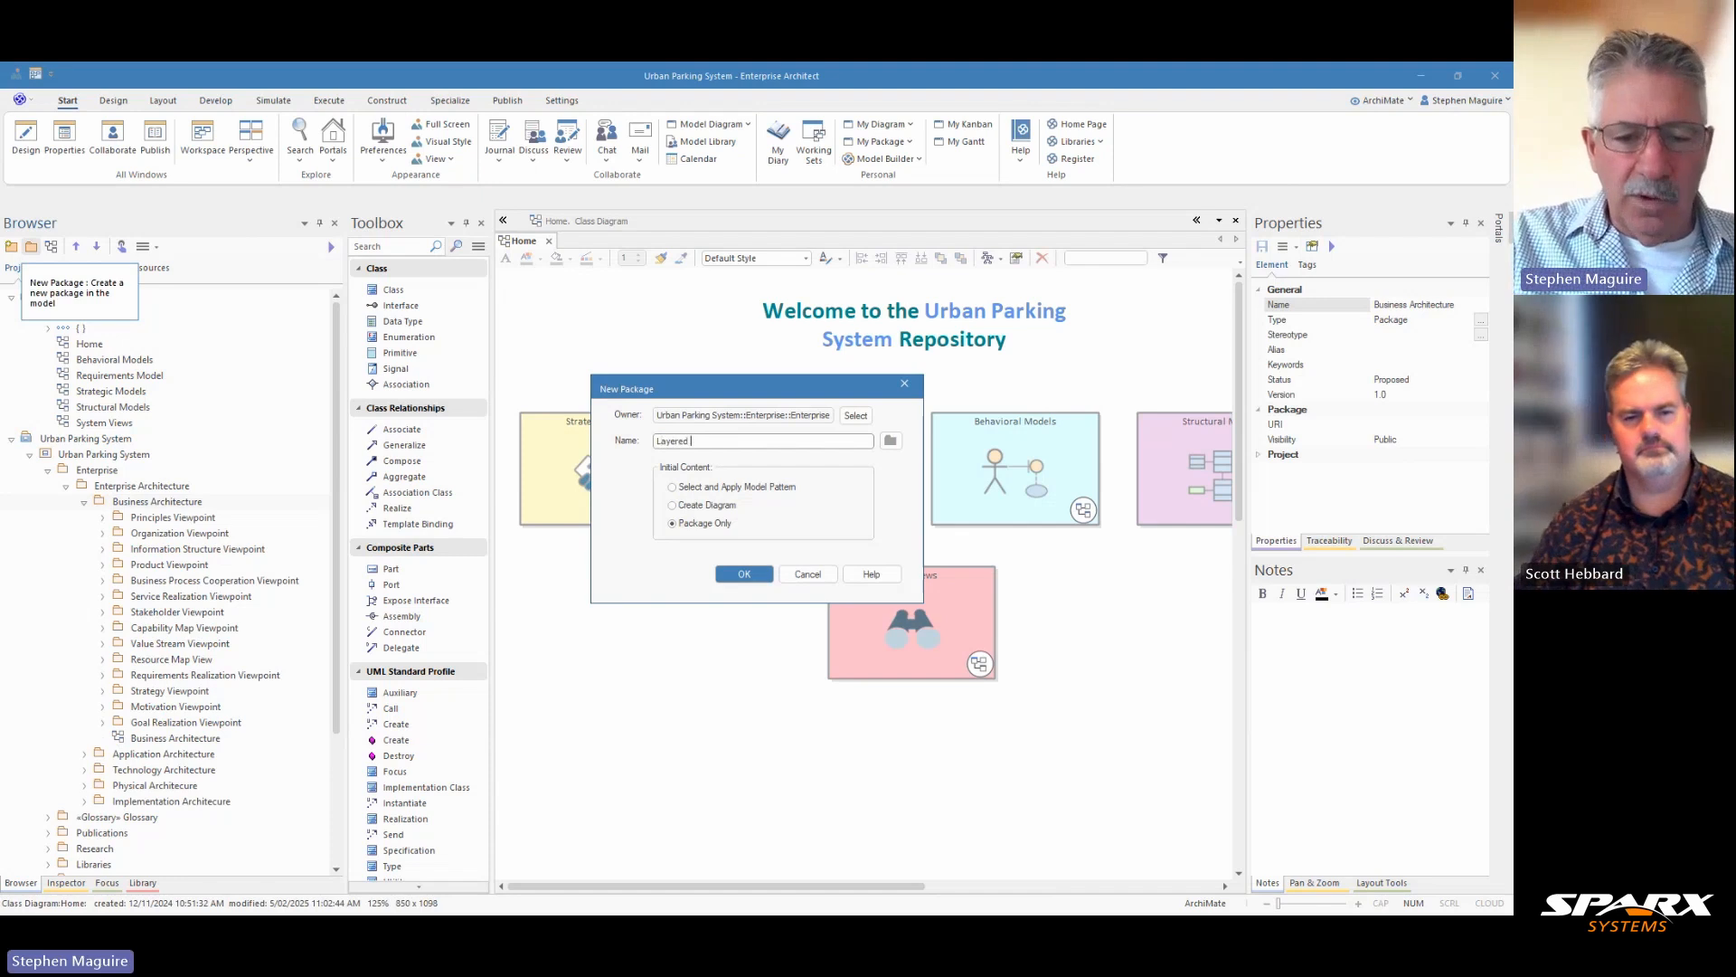
text(Viewpoint)
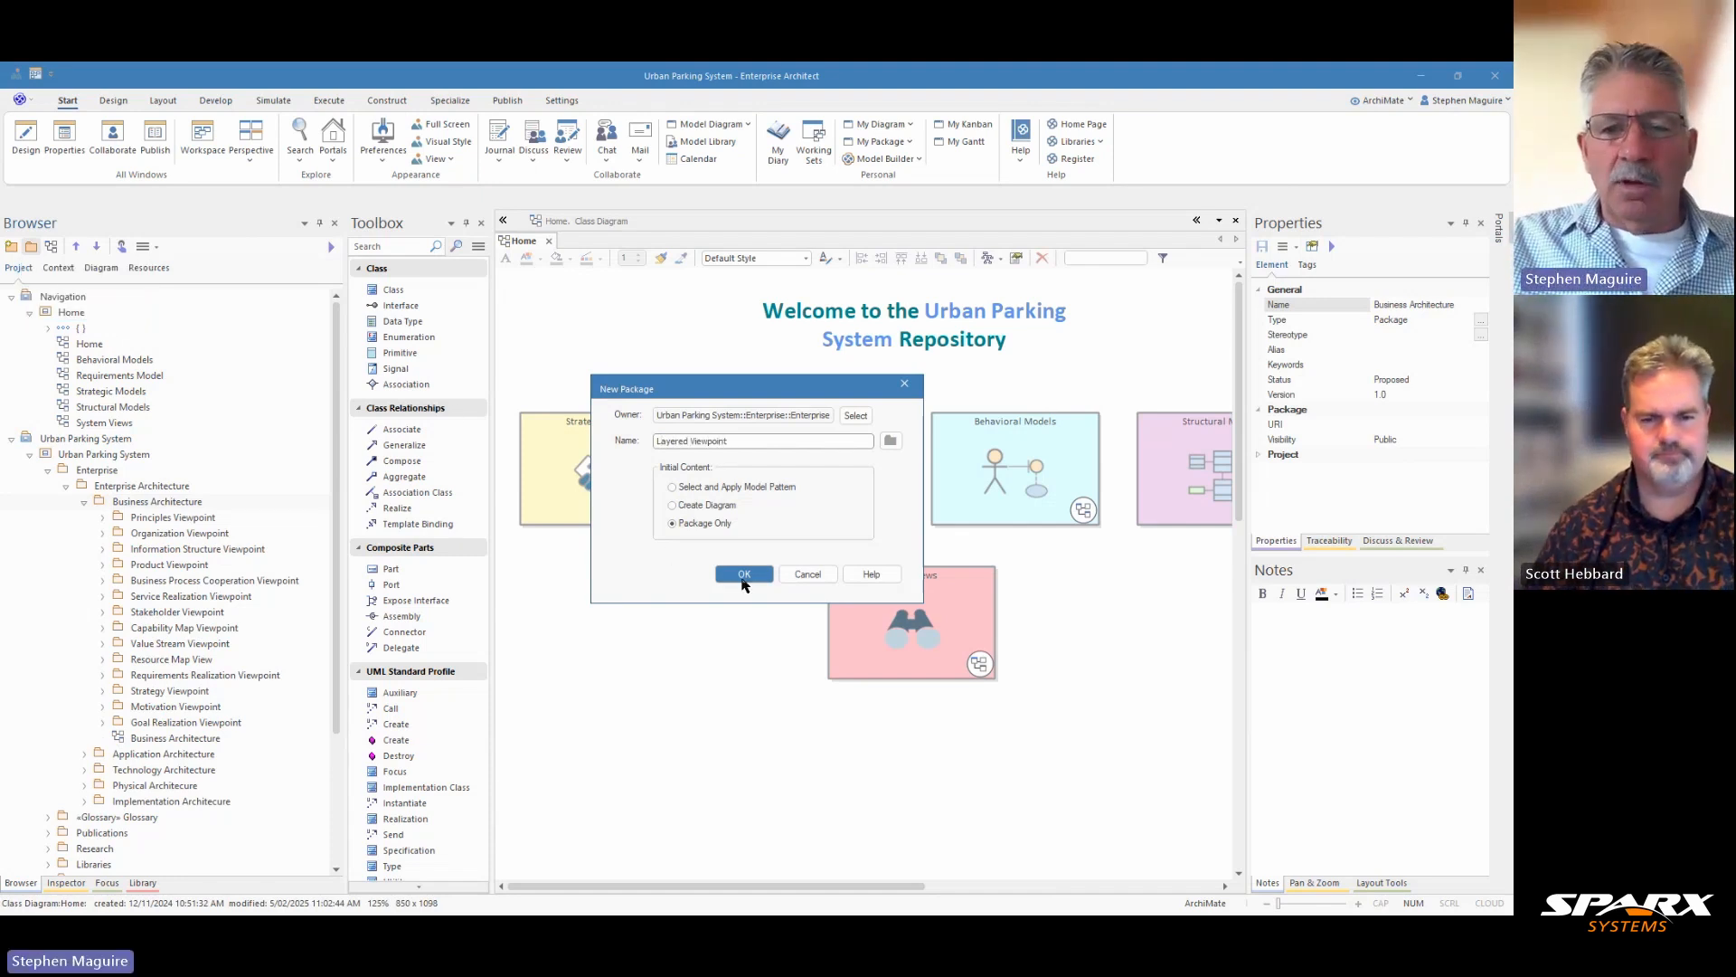
click(743, 576)
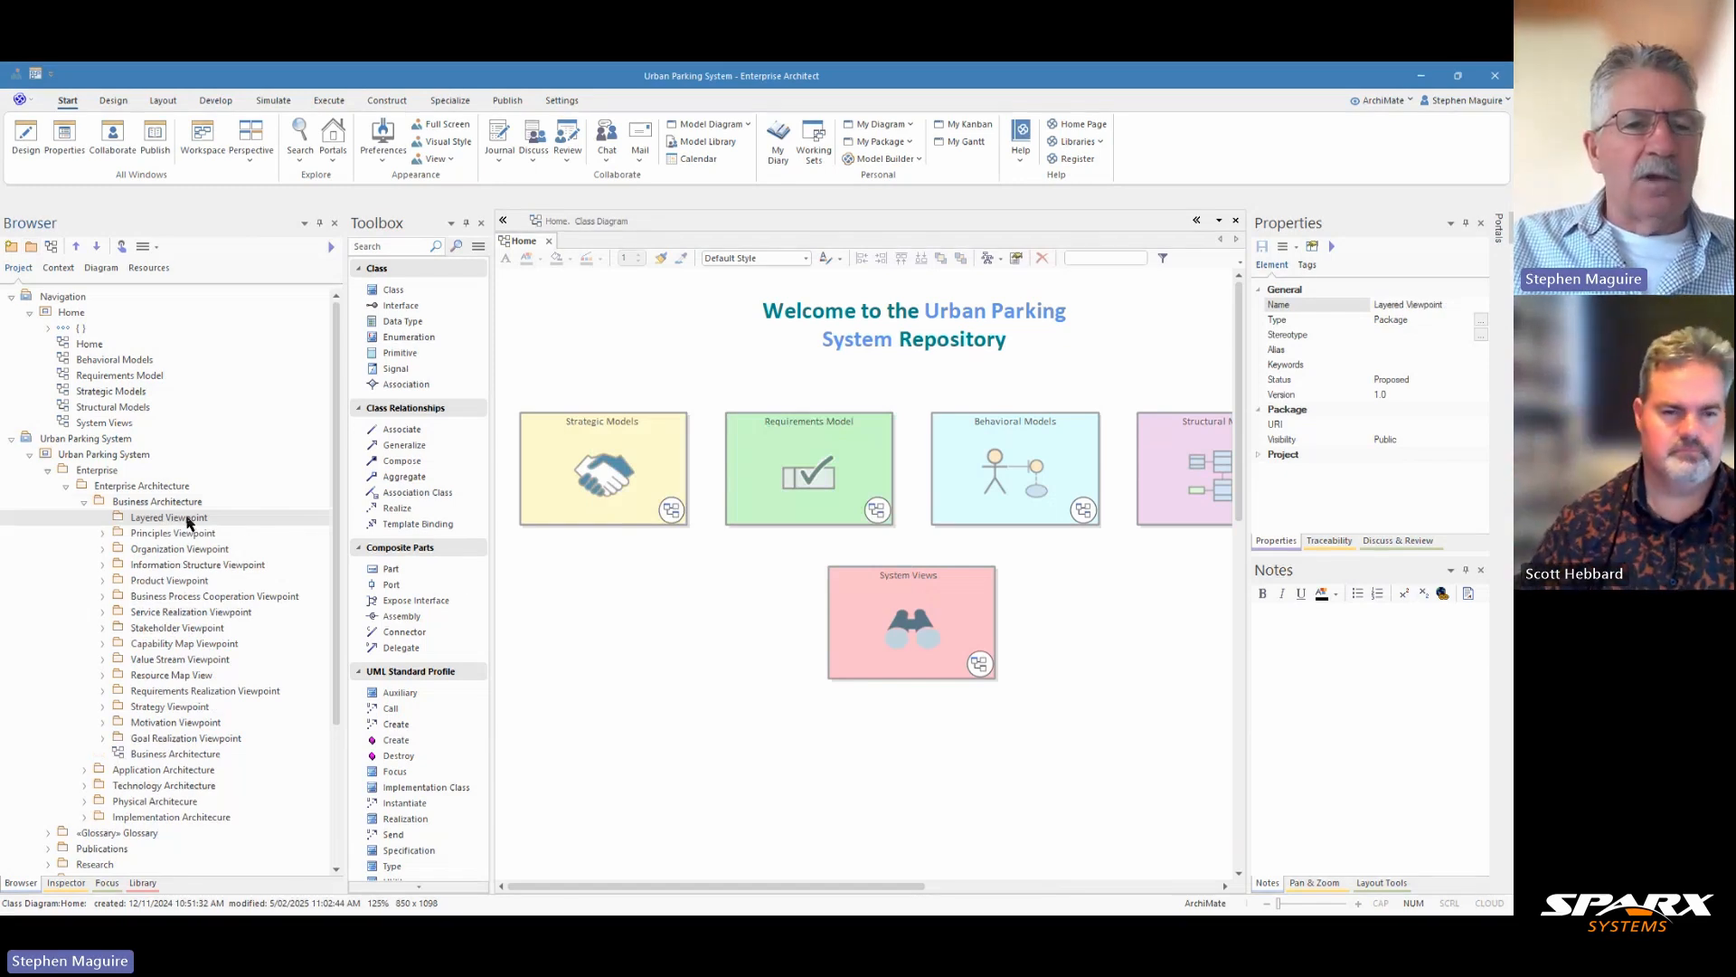
Paste the copied ArchiMate 3.2 specification description of the layered viewpoint into the Layered Viewpoint package's notes.
click(1273, 620)
key(ctrl+v)
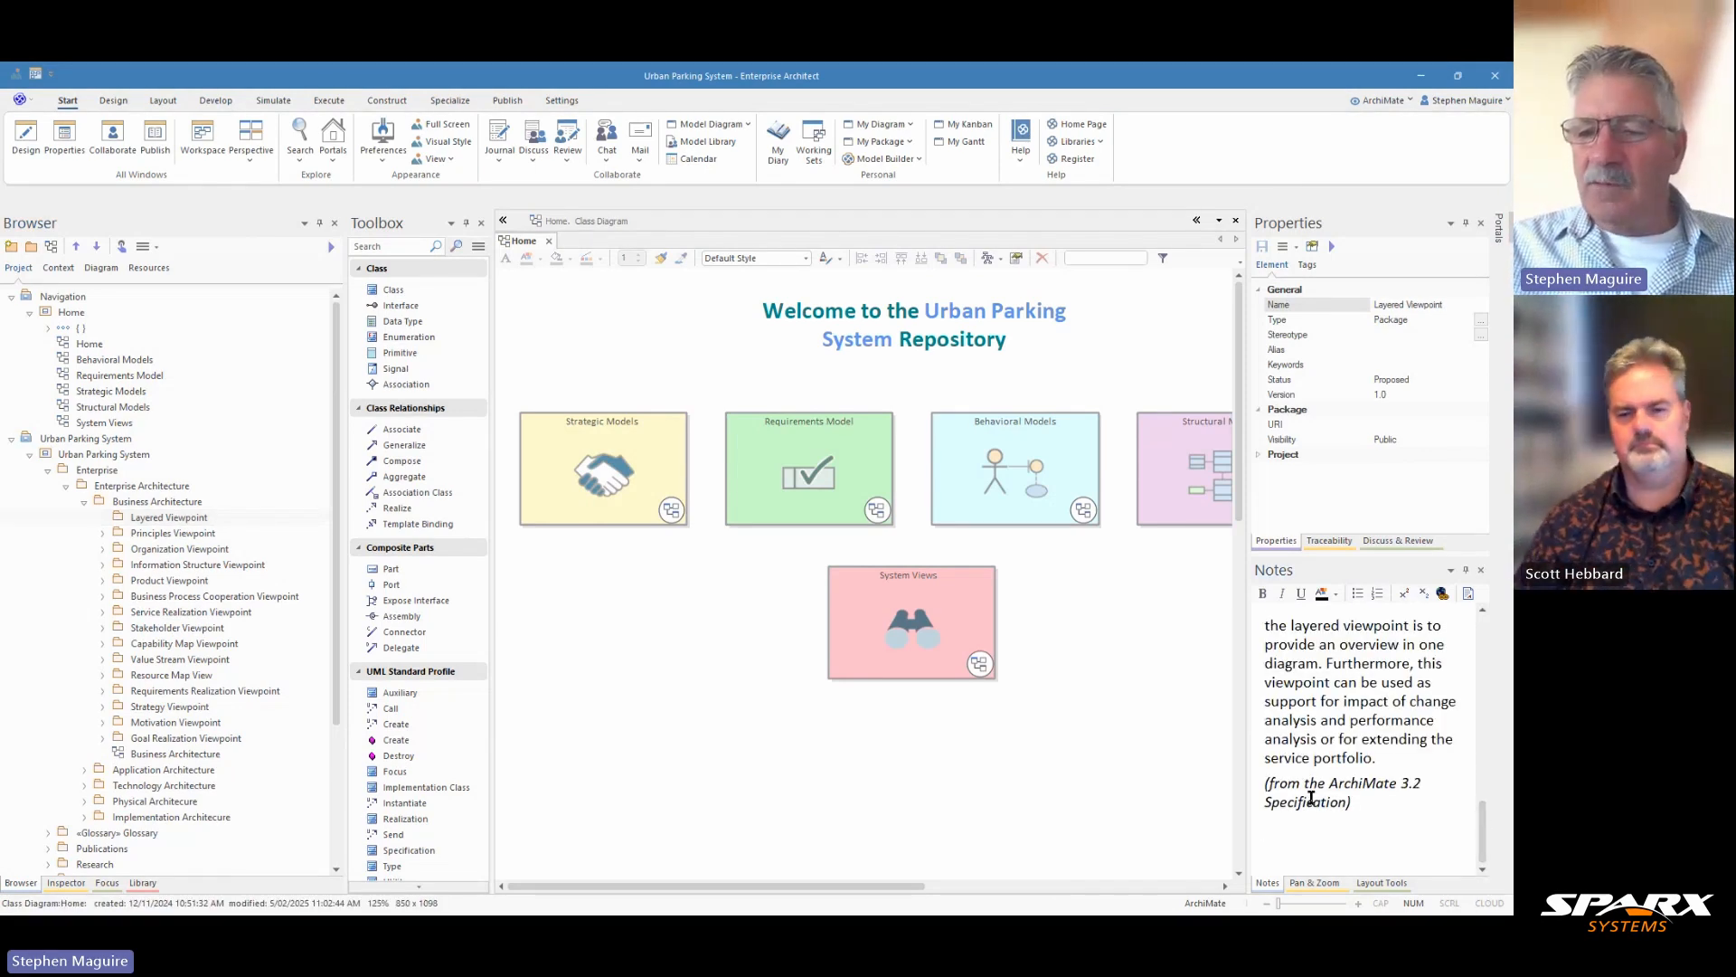
drag(1484, 835, 1483, 644)
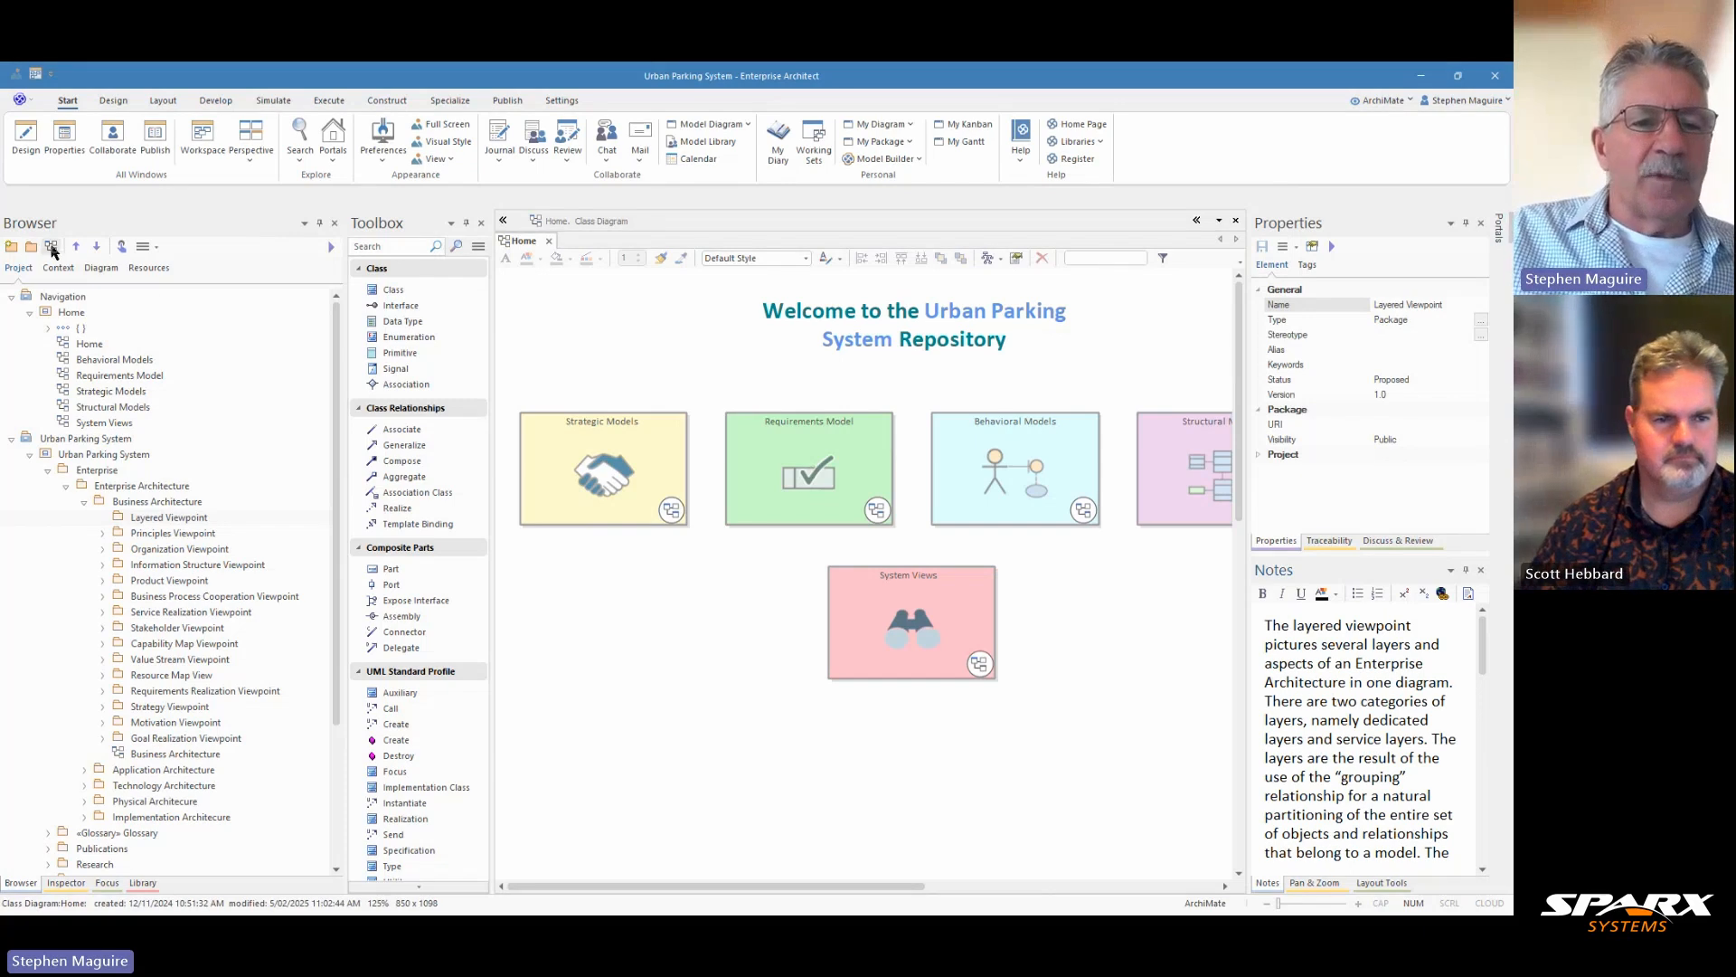
click(141, 523)
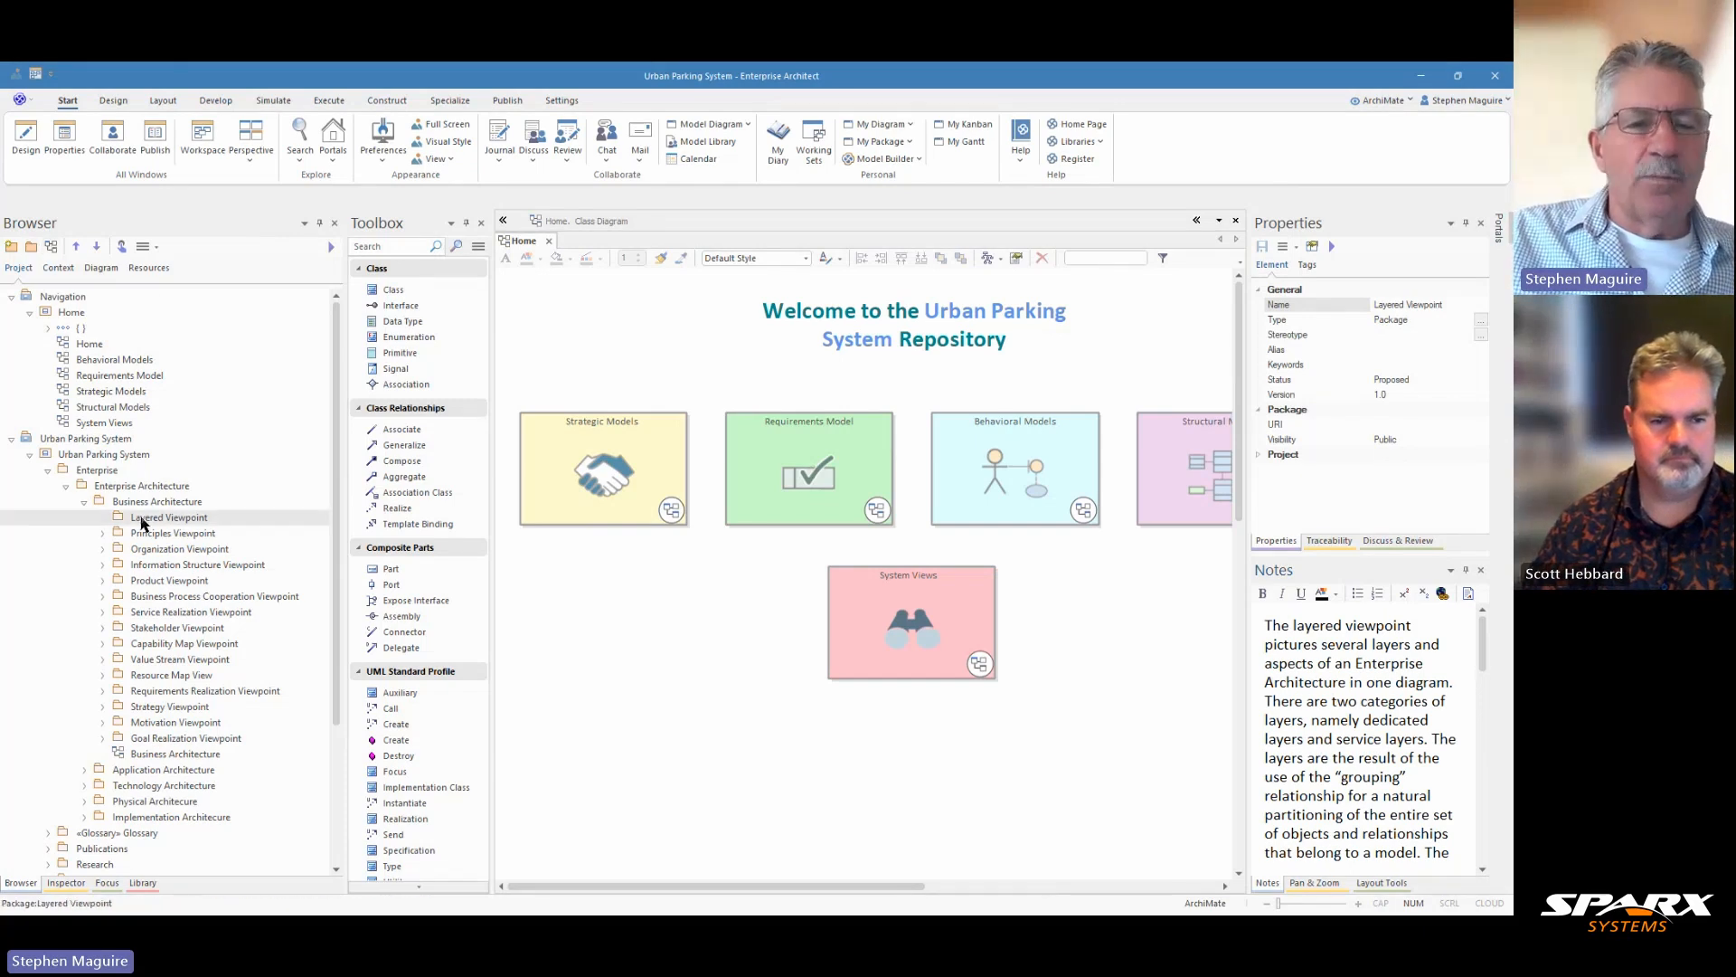
click(32, 247)
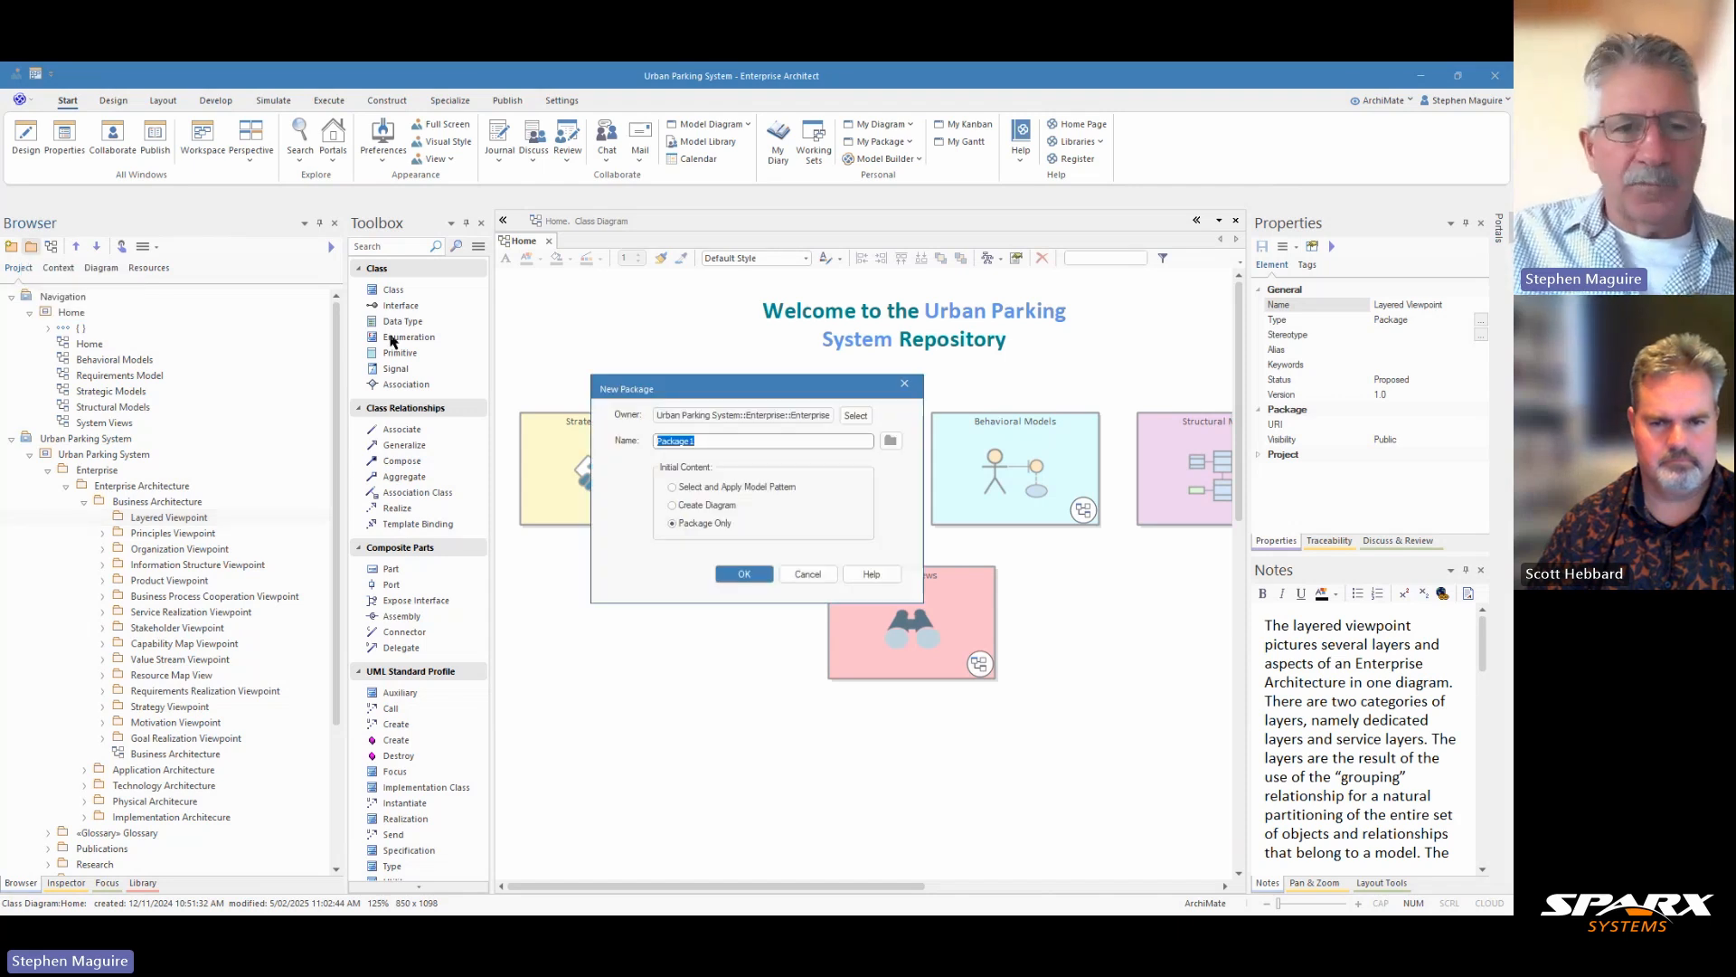
click(808, 573)
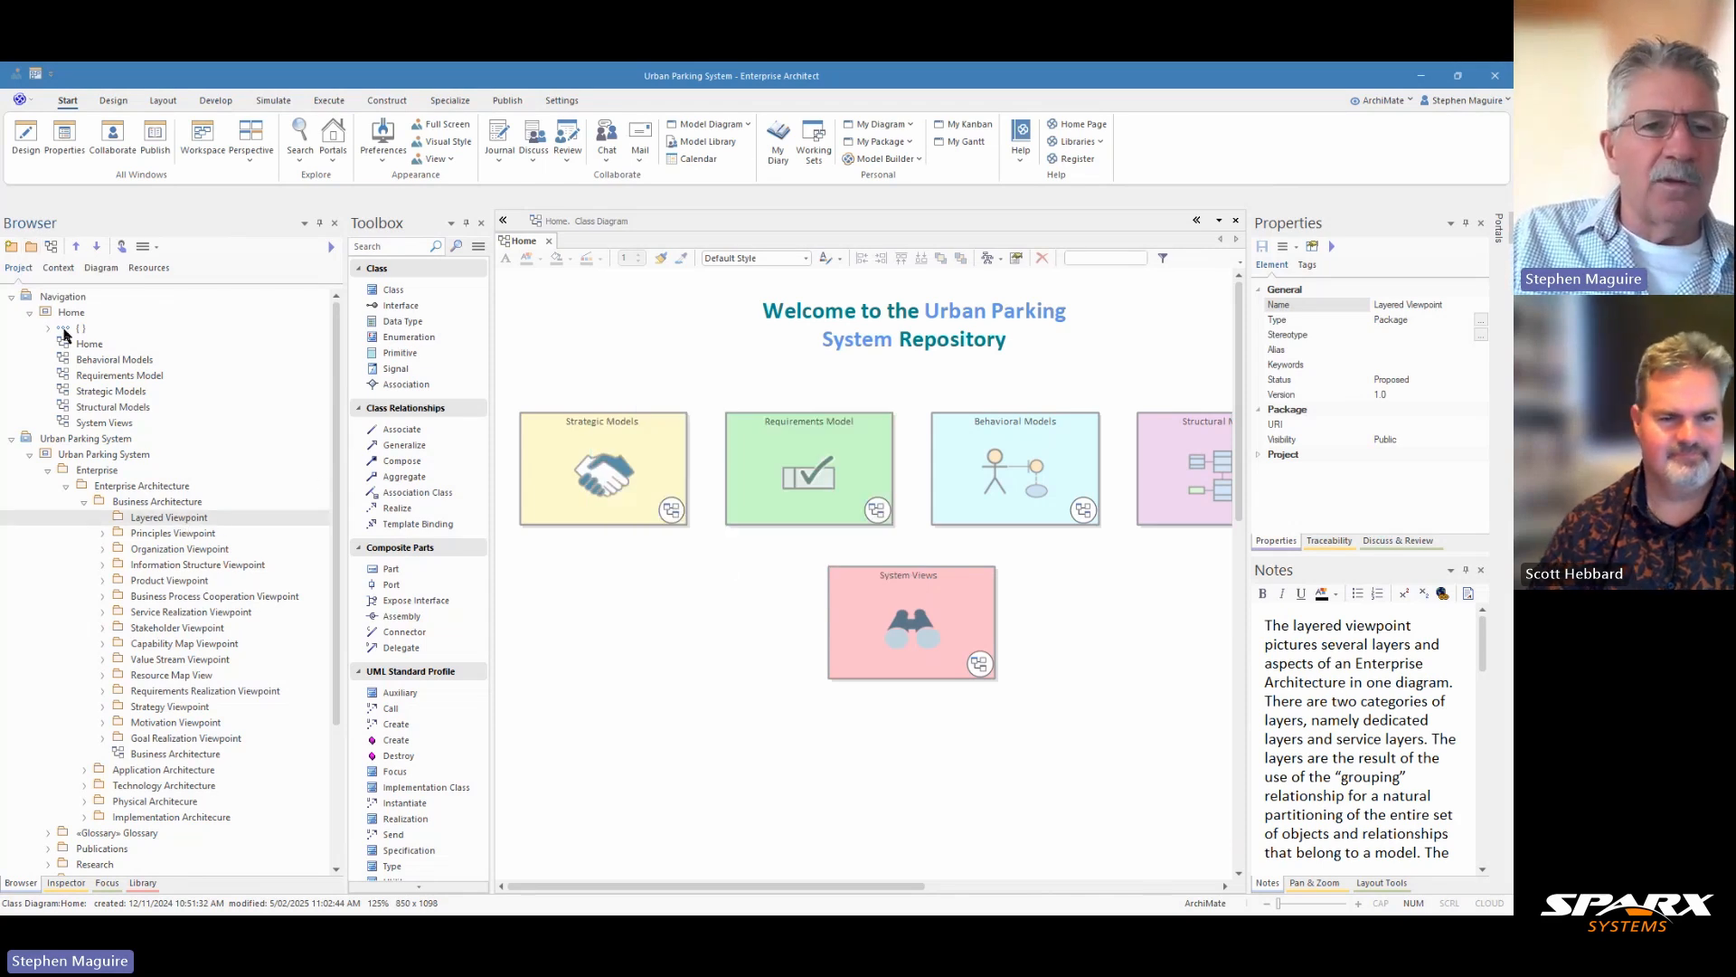
Create an ArchiMate 3 Basic::Layered diagram named Layered Viewpoint in the Layered Viewpoint package.
click(52, 248)
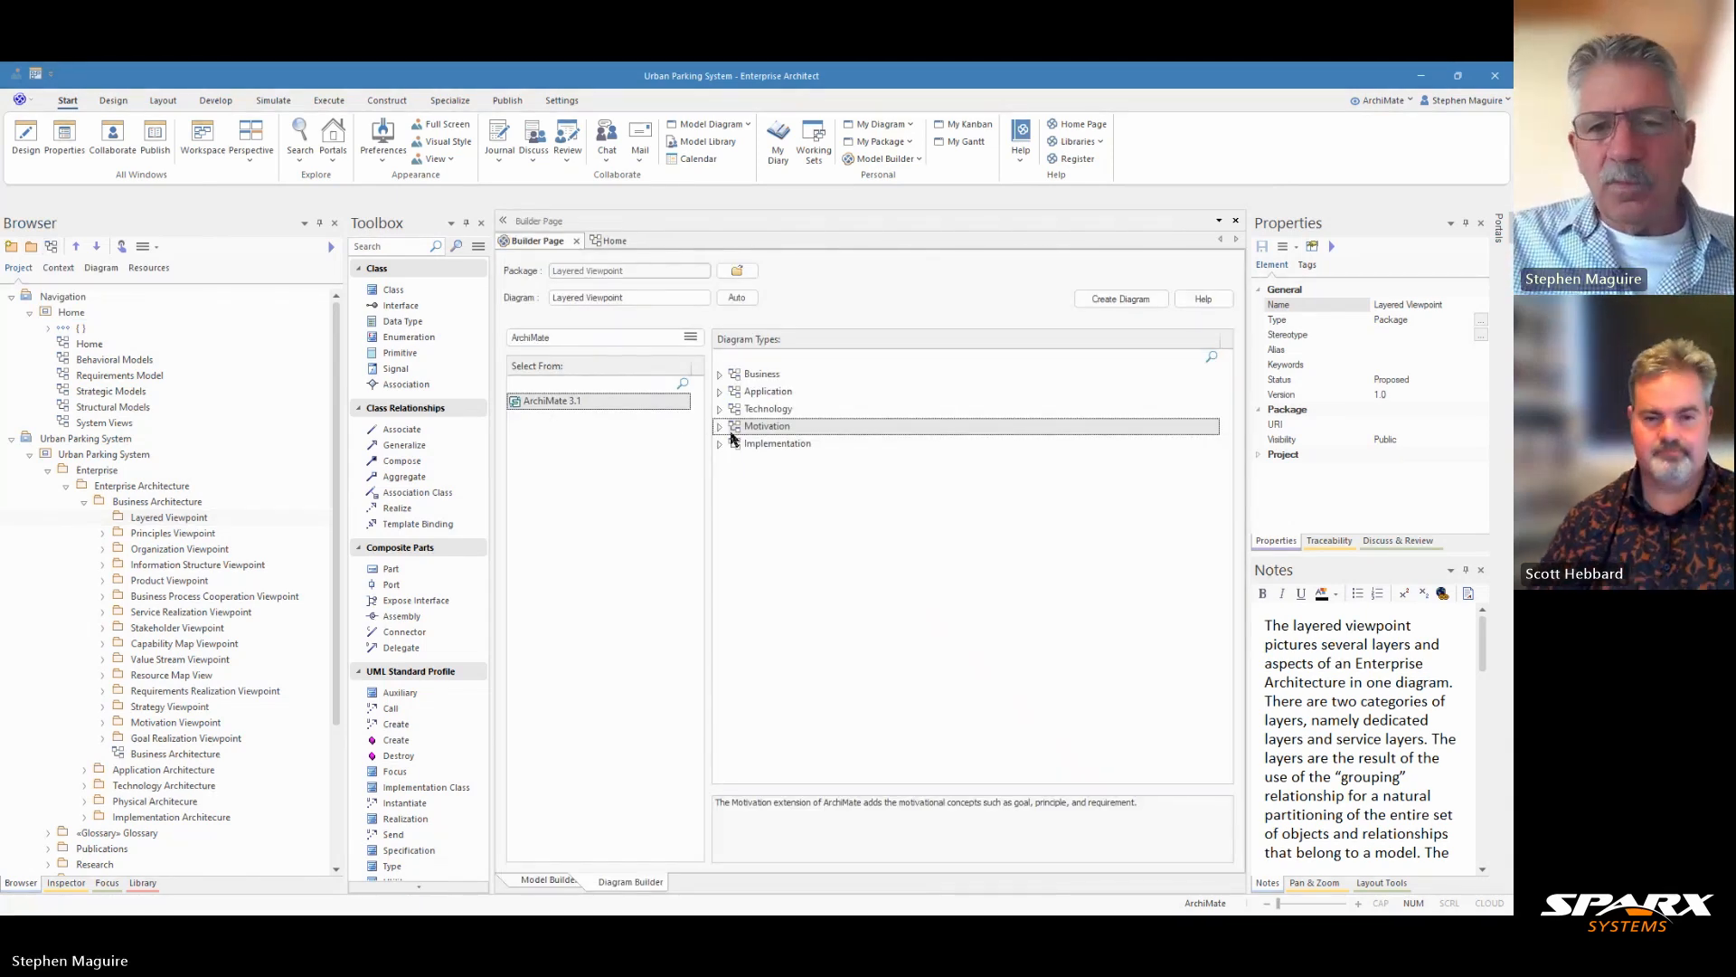
click(721, 374)
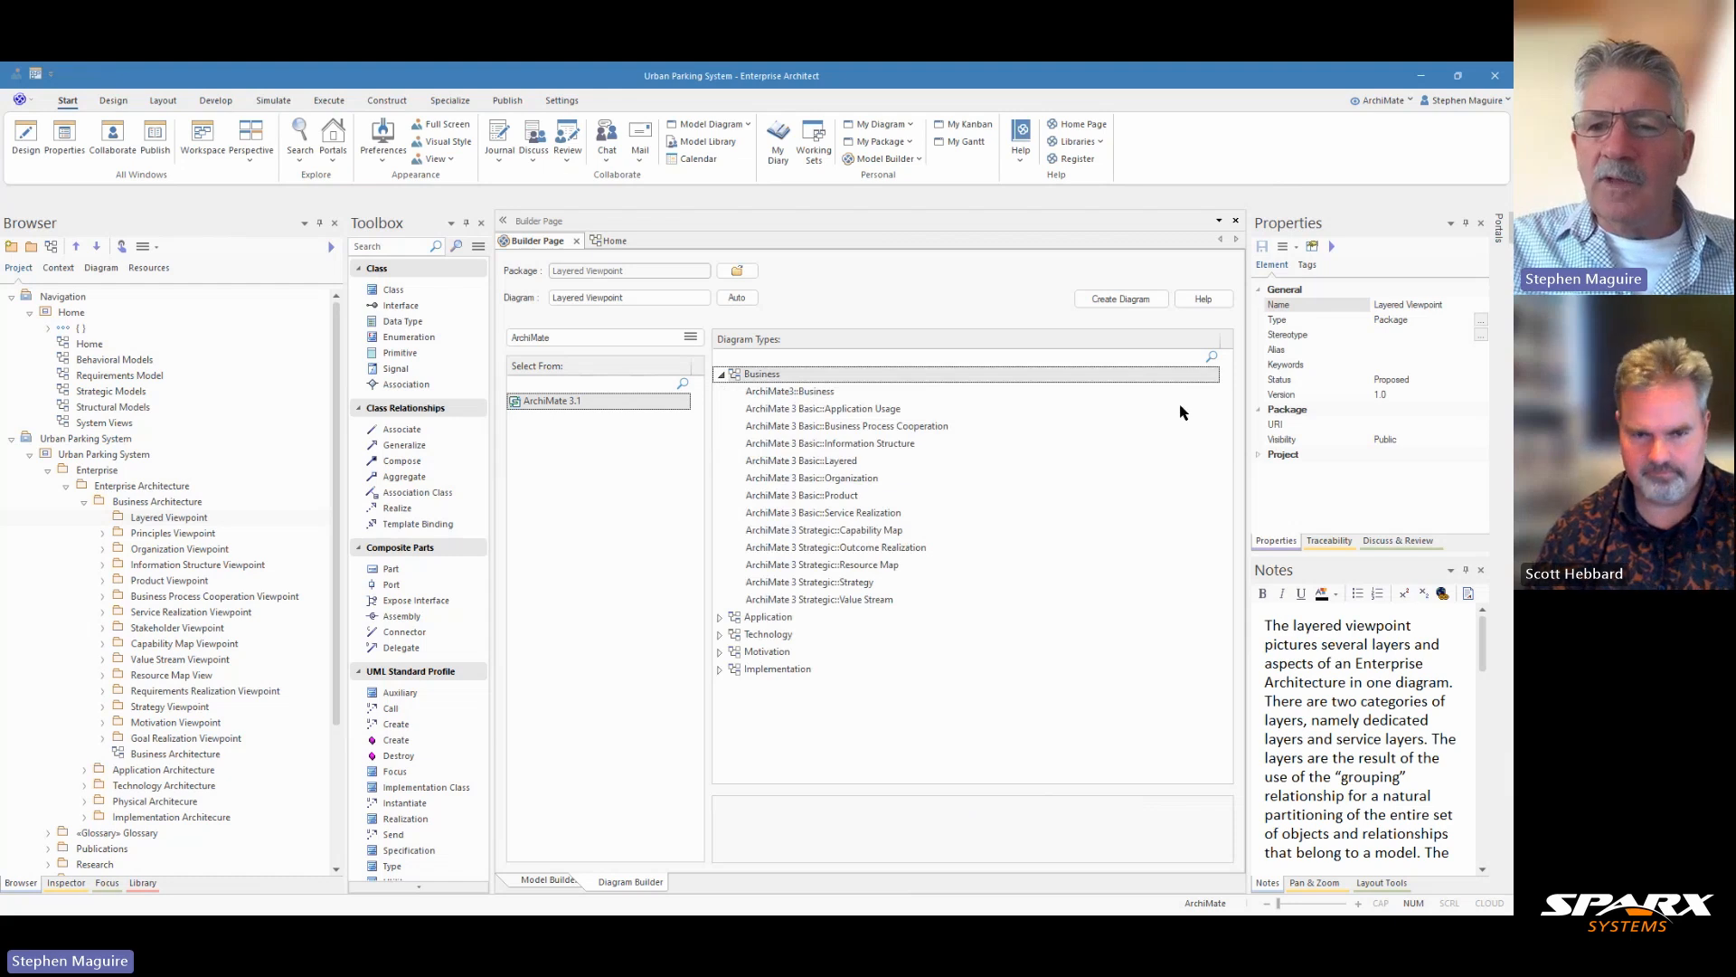
click(817, 463)
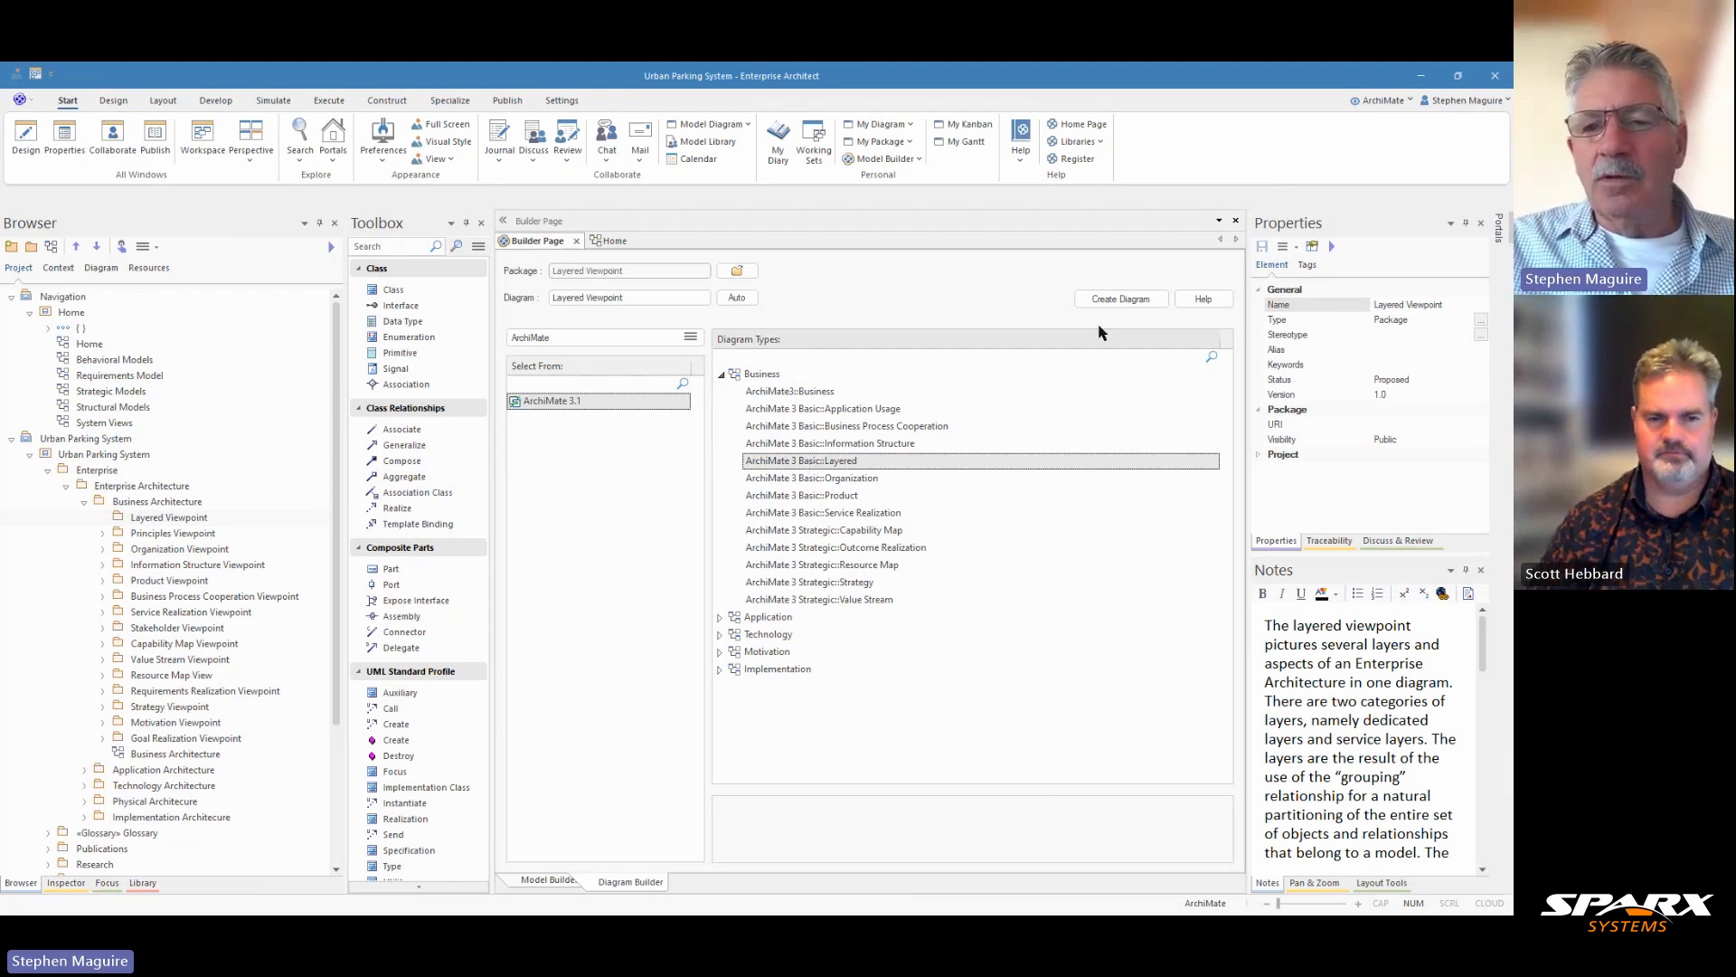
click(1120, 299)
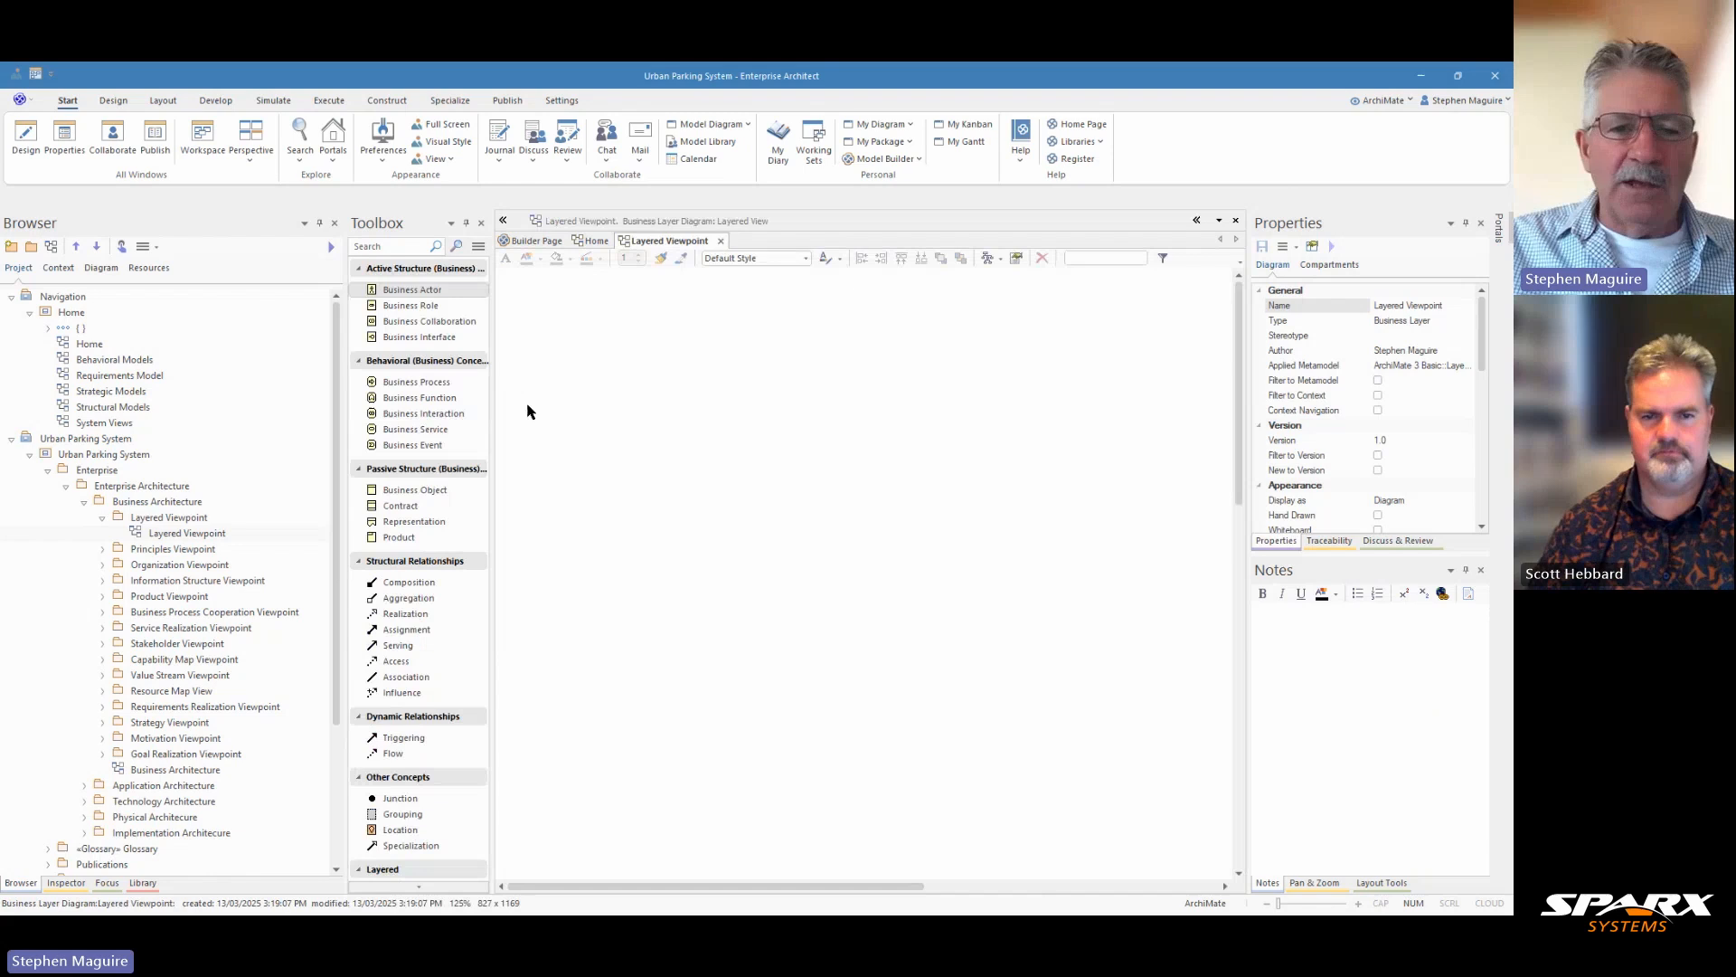
Examine the diagram's Toolbox from the business concepts to the Layered application and technology elements, widening it to show the full headings.
scroll(434, 407, down, 6)
scroll(426, 454, down, 8)
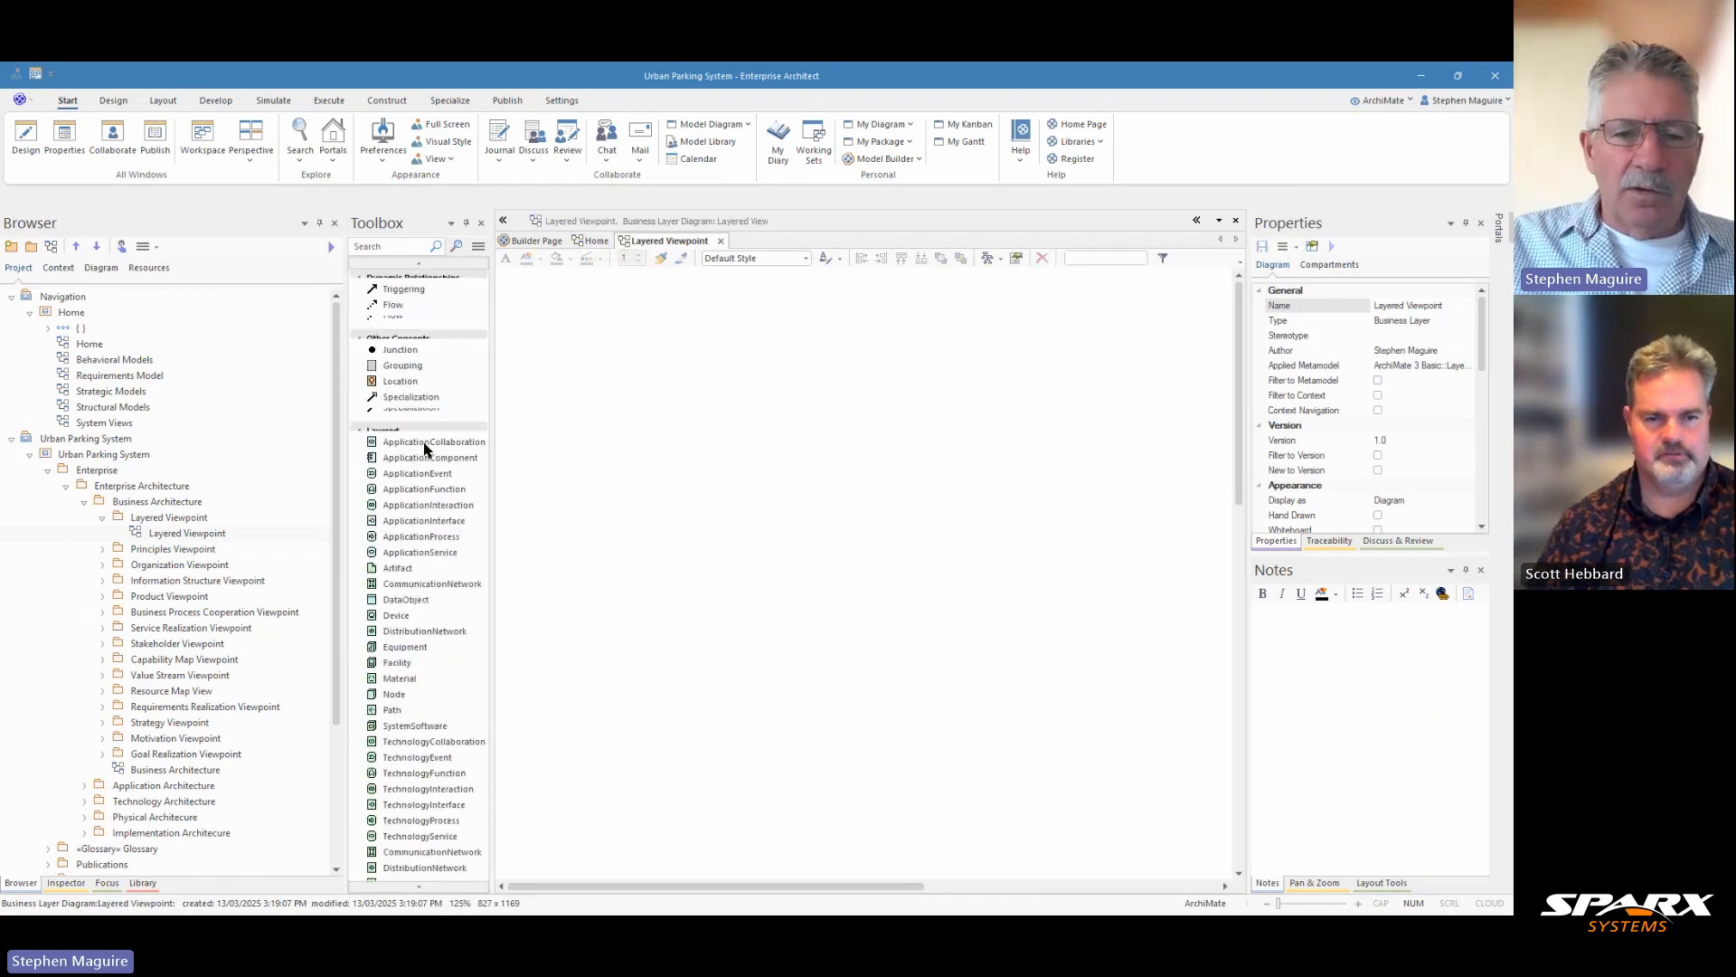
scroll(434, 465, up, 6)
scroll(434, 472, up, 5)
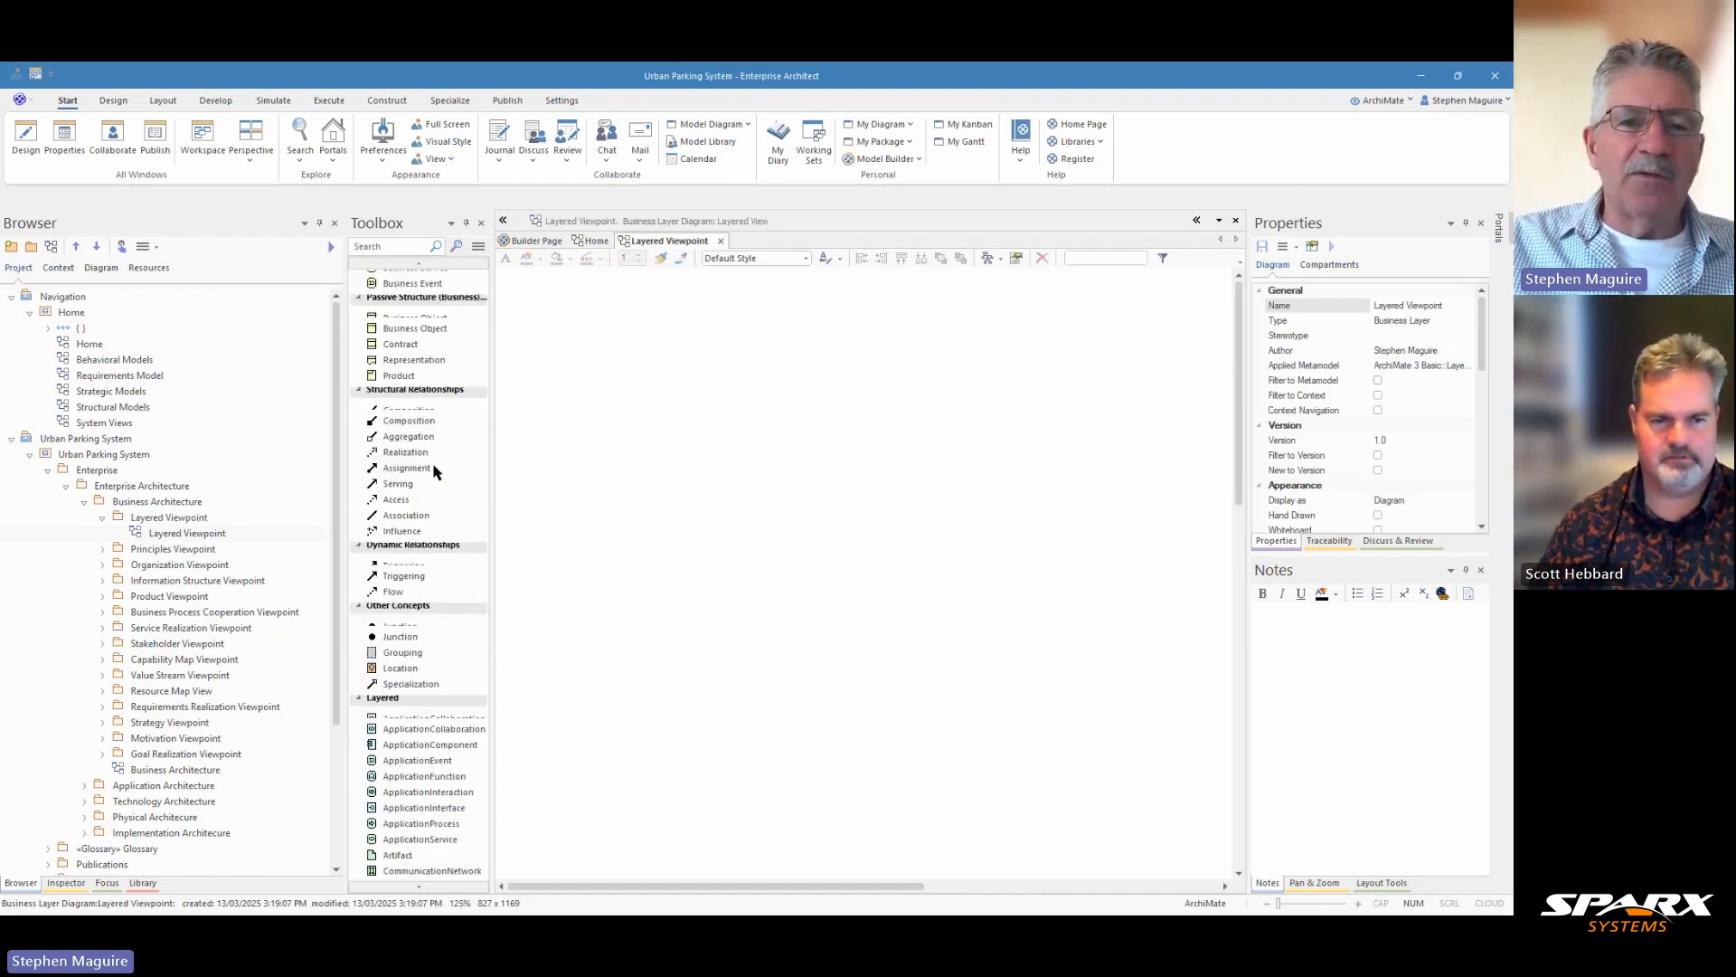
scroll(434, 471, up, 4)
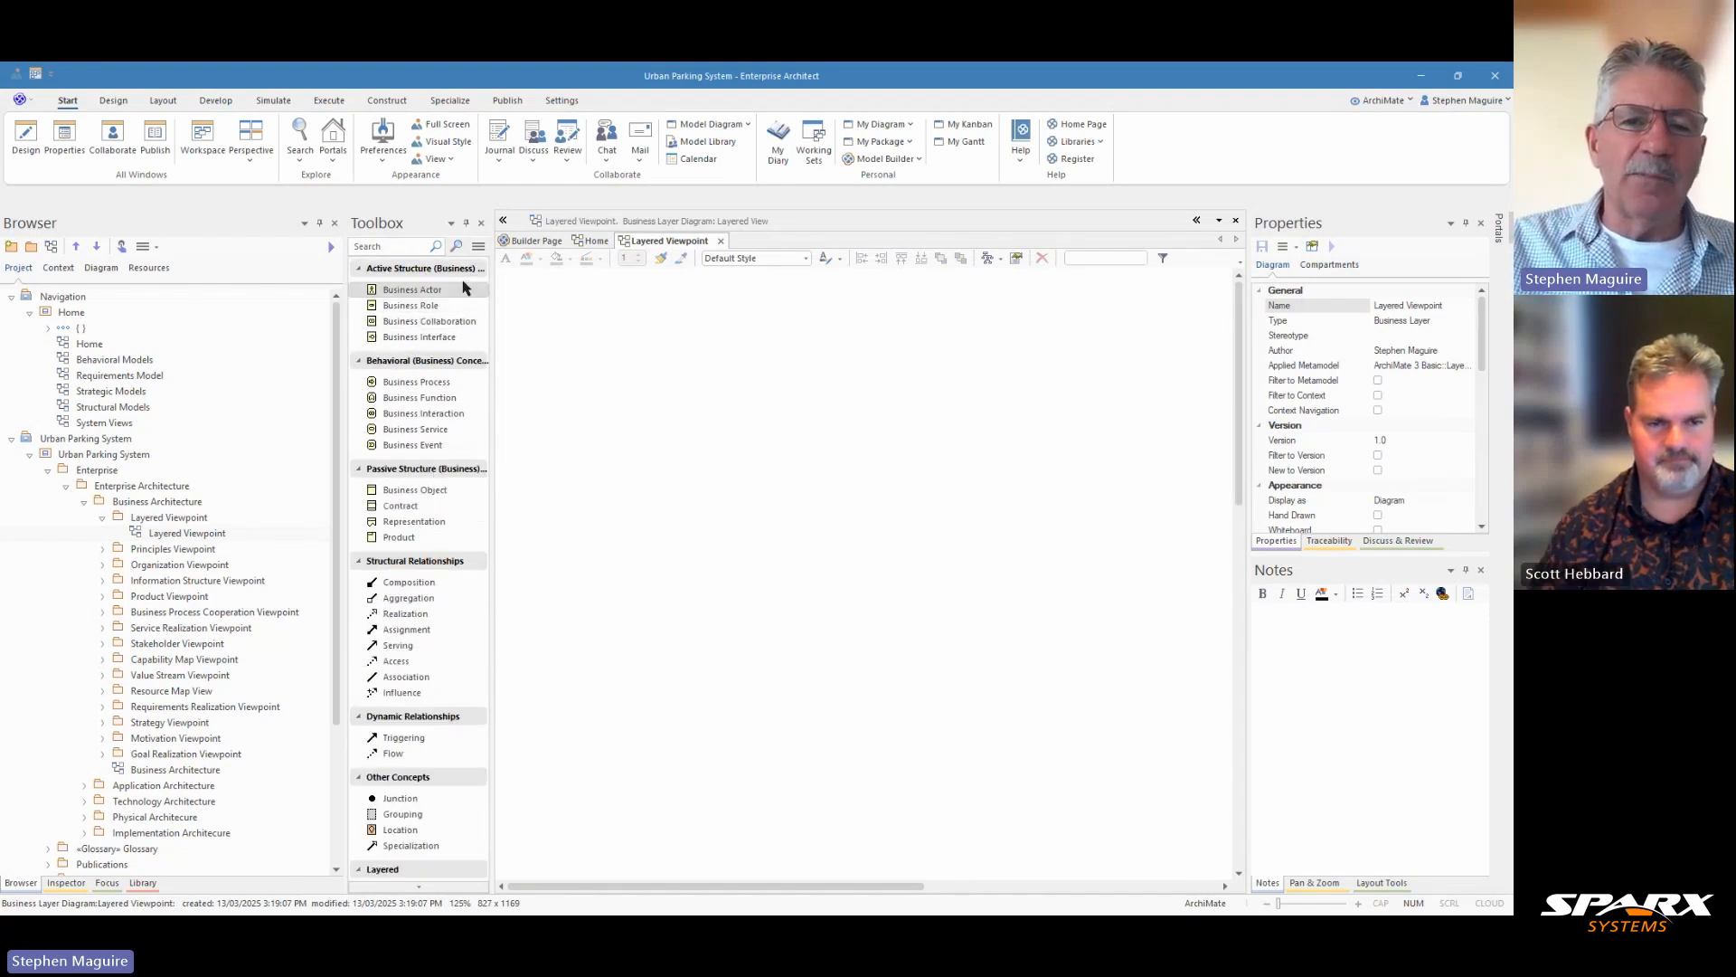
drag(492, 295, 525, 310)
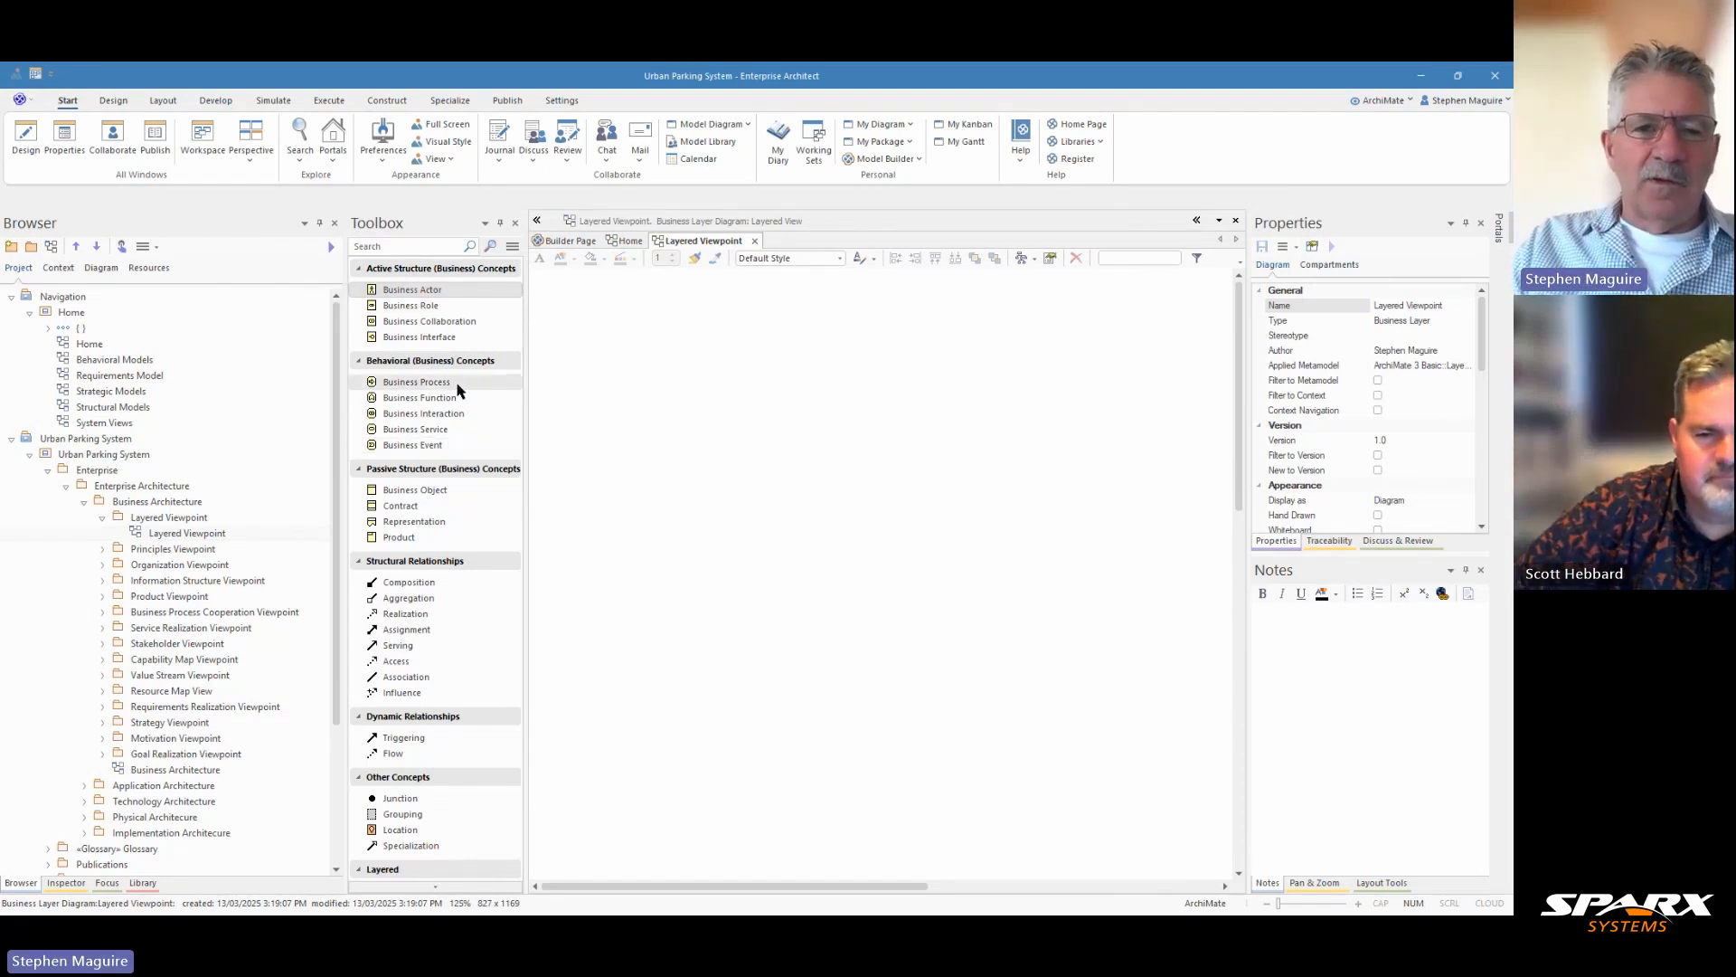
scroll(461, 386, down, 6)
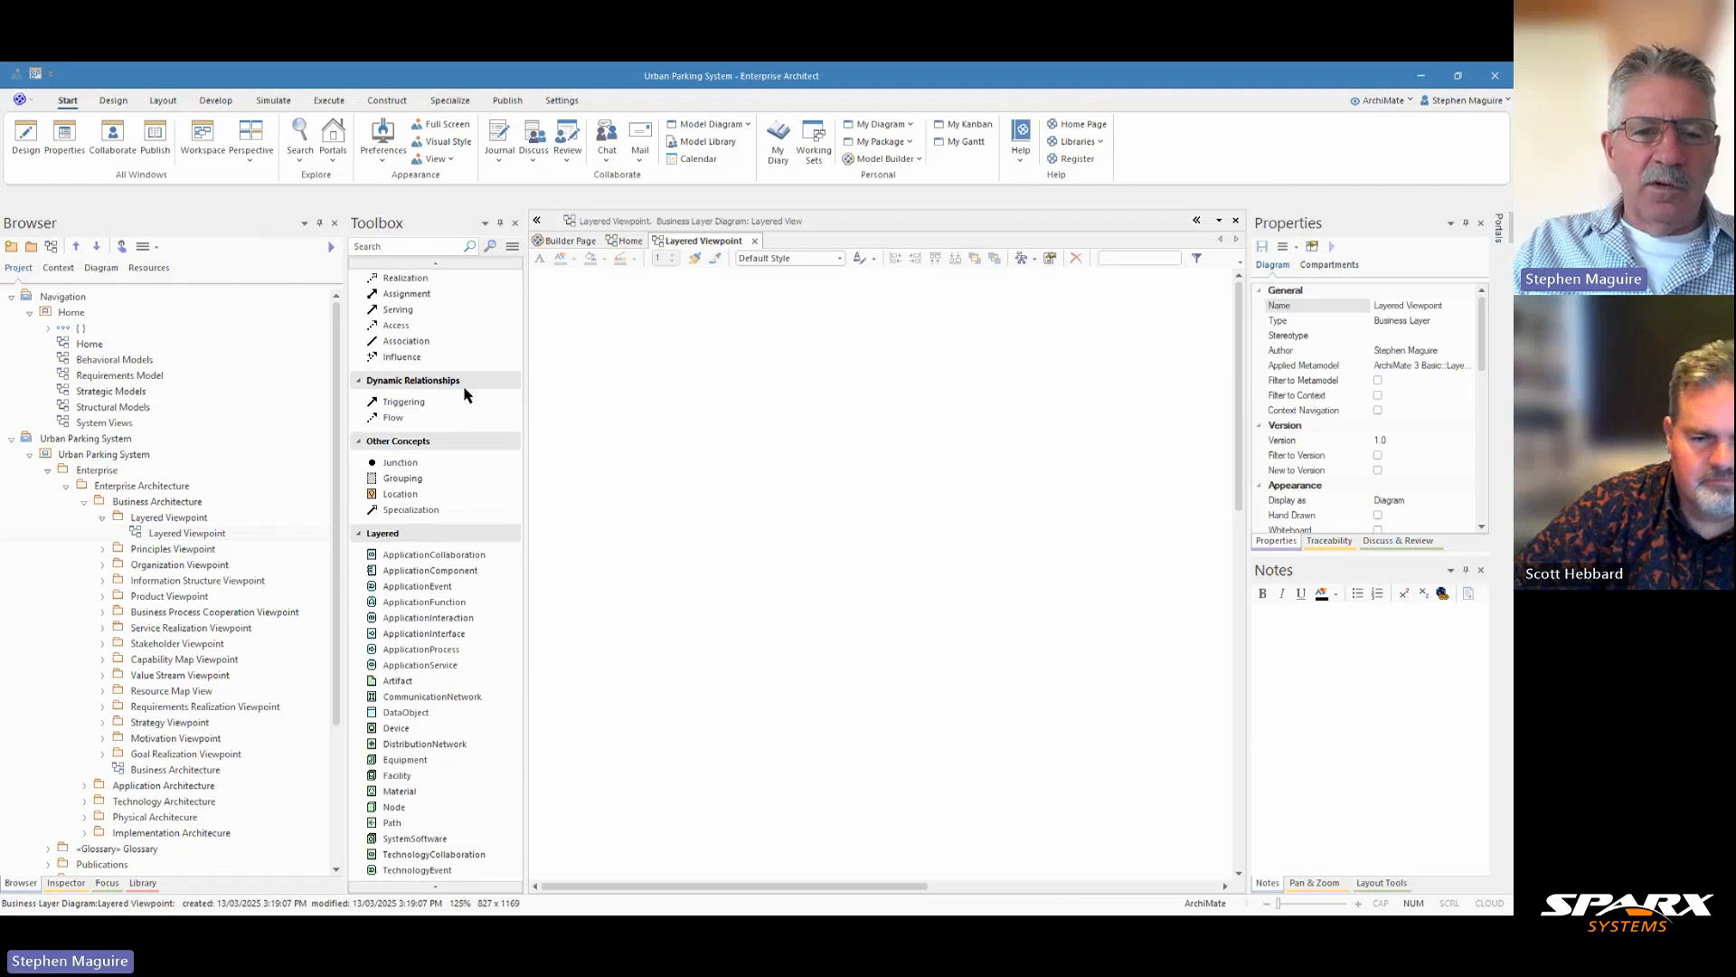
scroll(462, 400, down, 3)
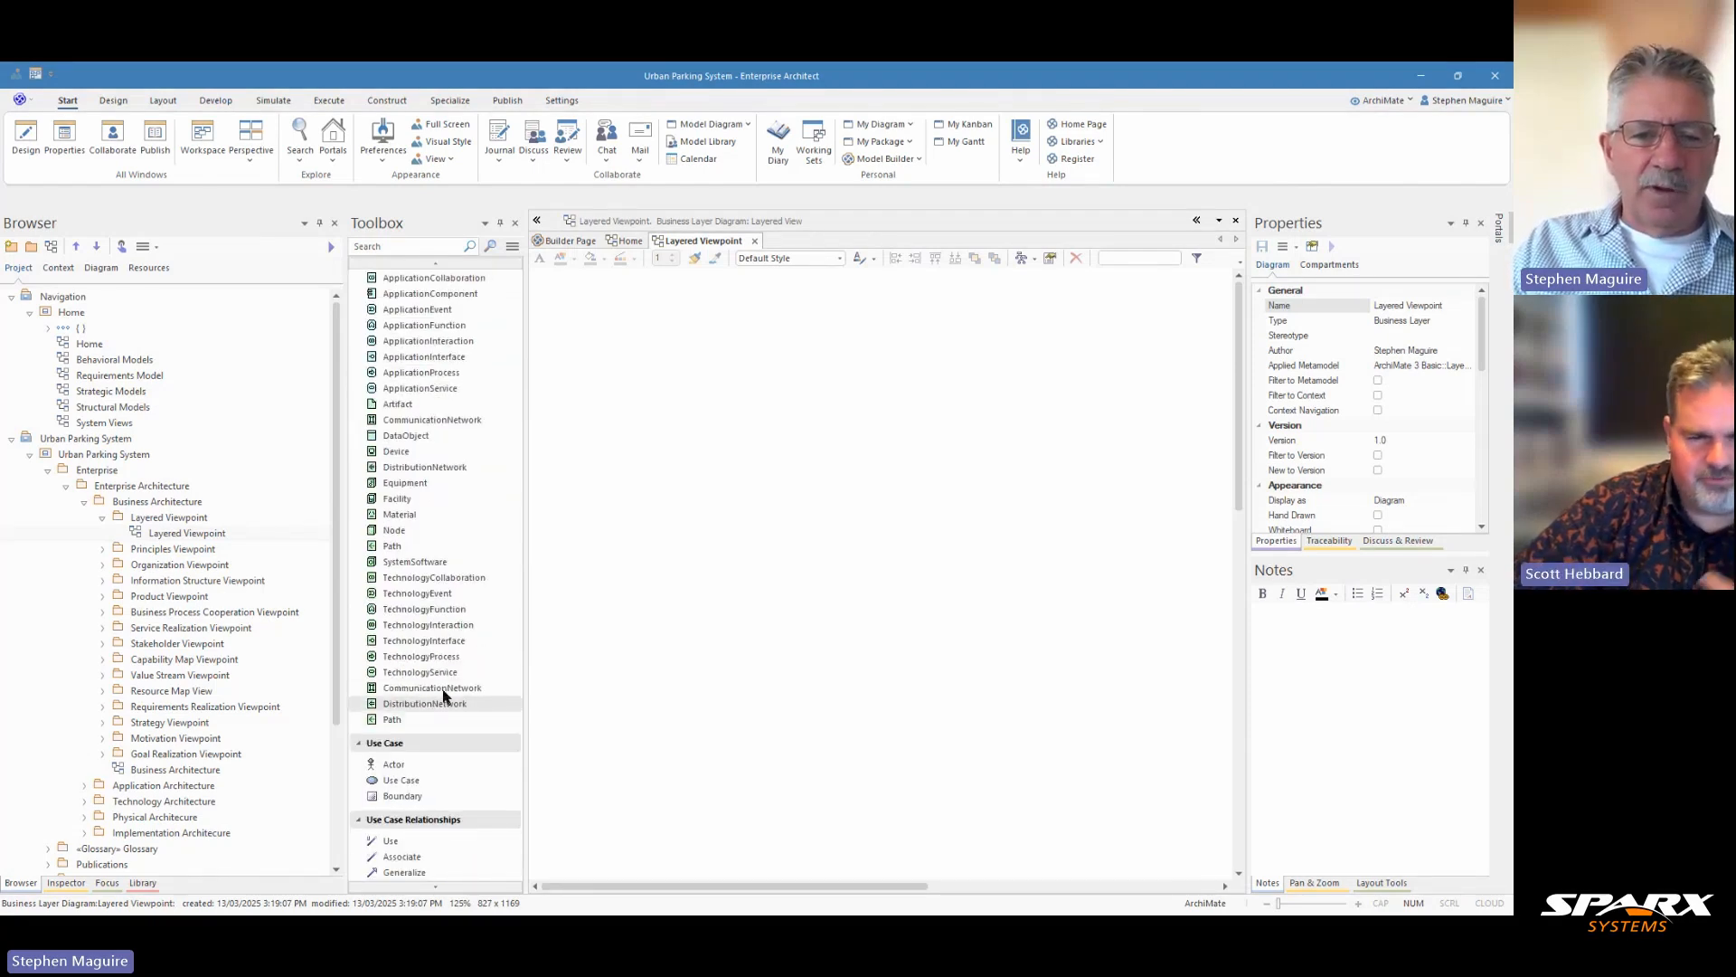
scroll(465, 615, up, 4)
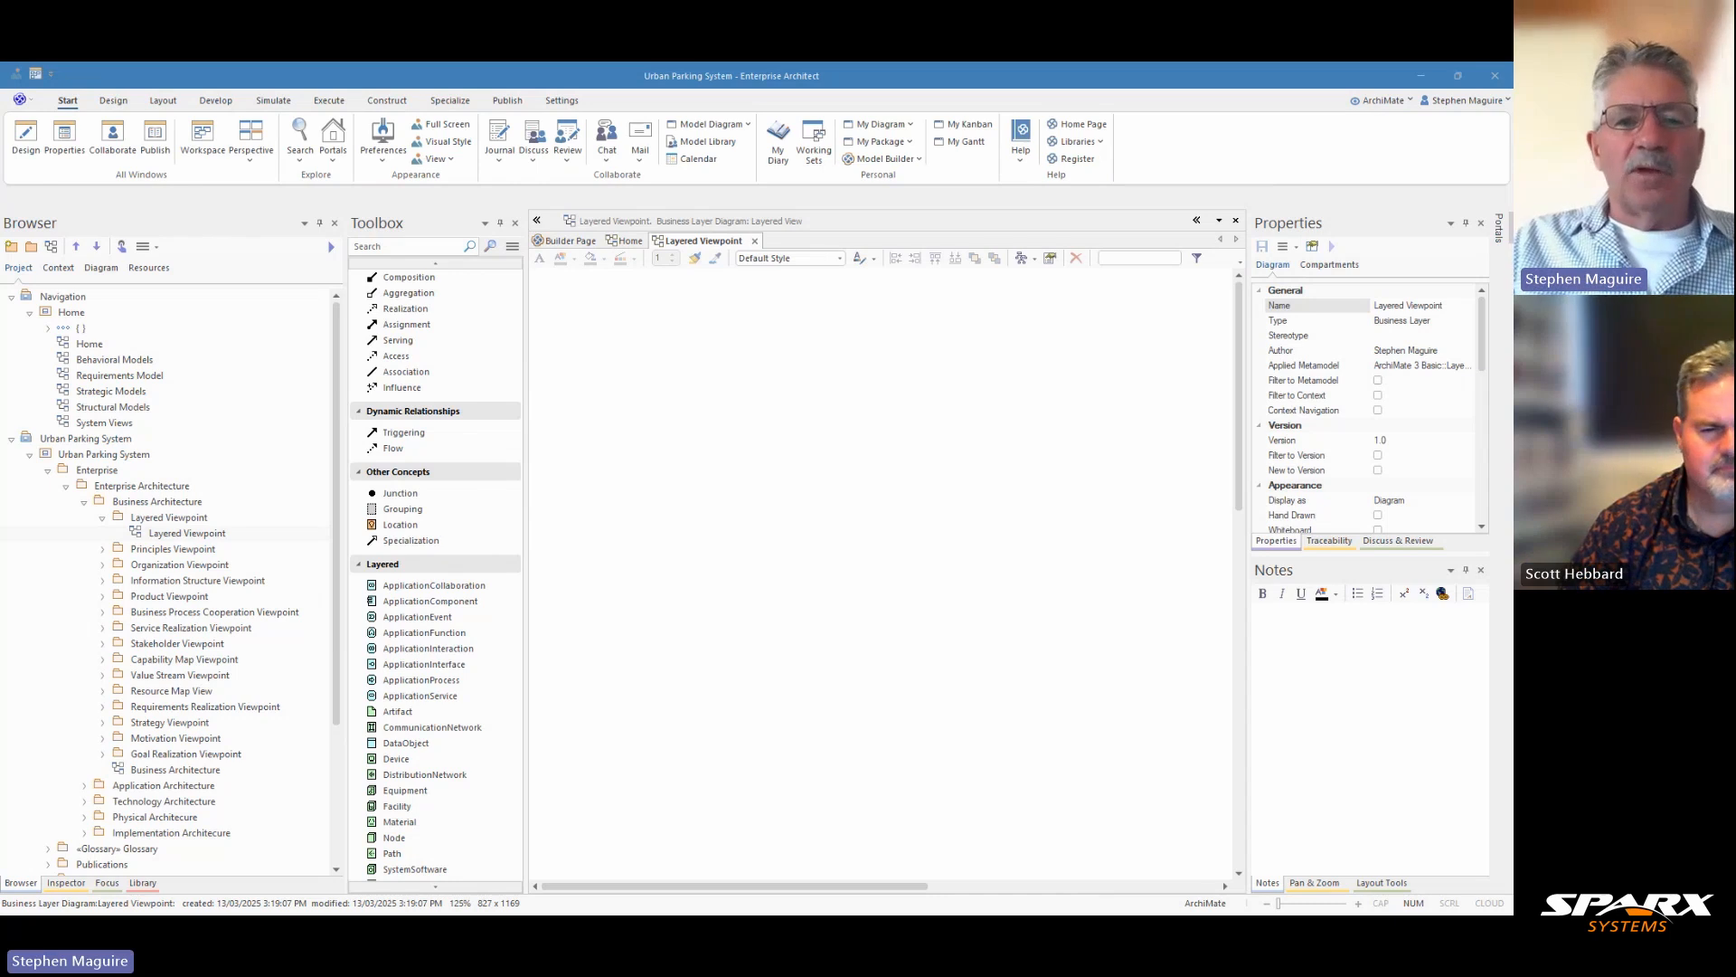
Add a Grouping in the upper part of the diagram, about 581 wide by 247 high, and name it Actors and Roles.
click(410, 510)
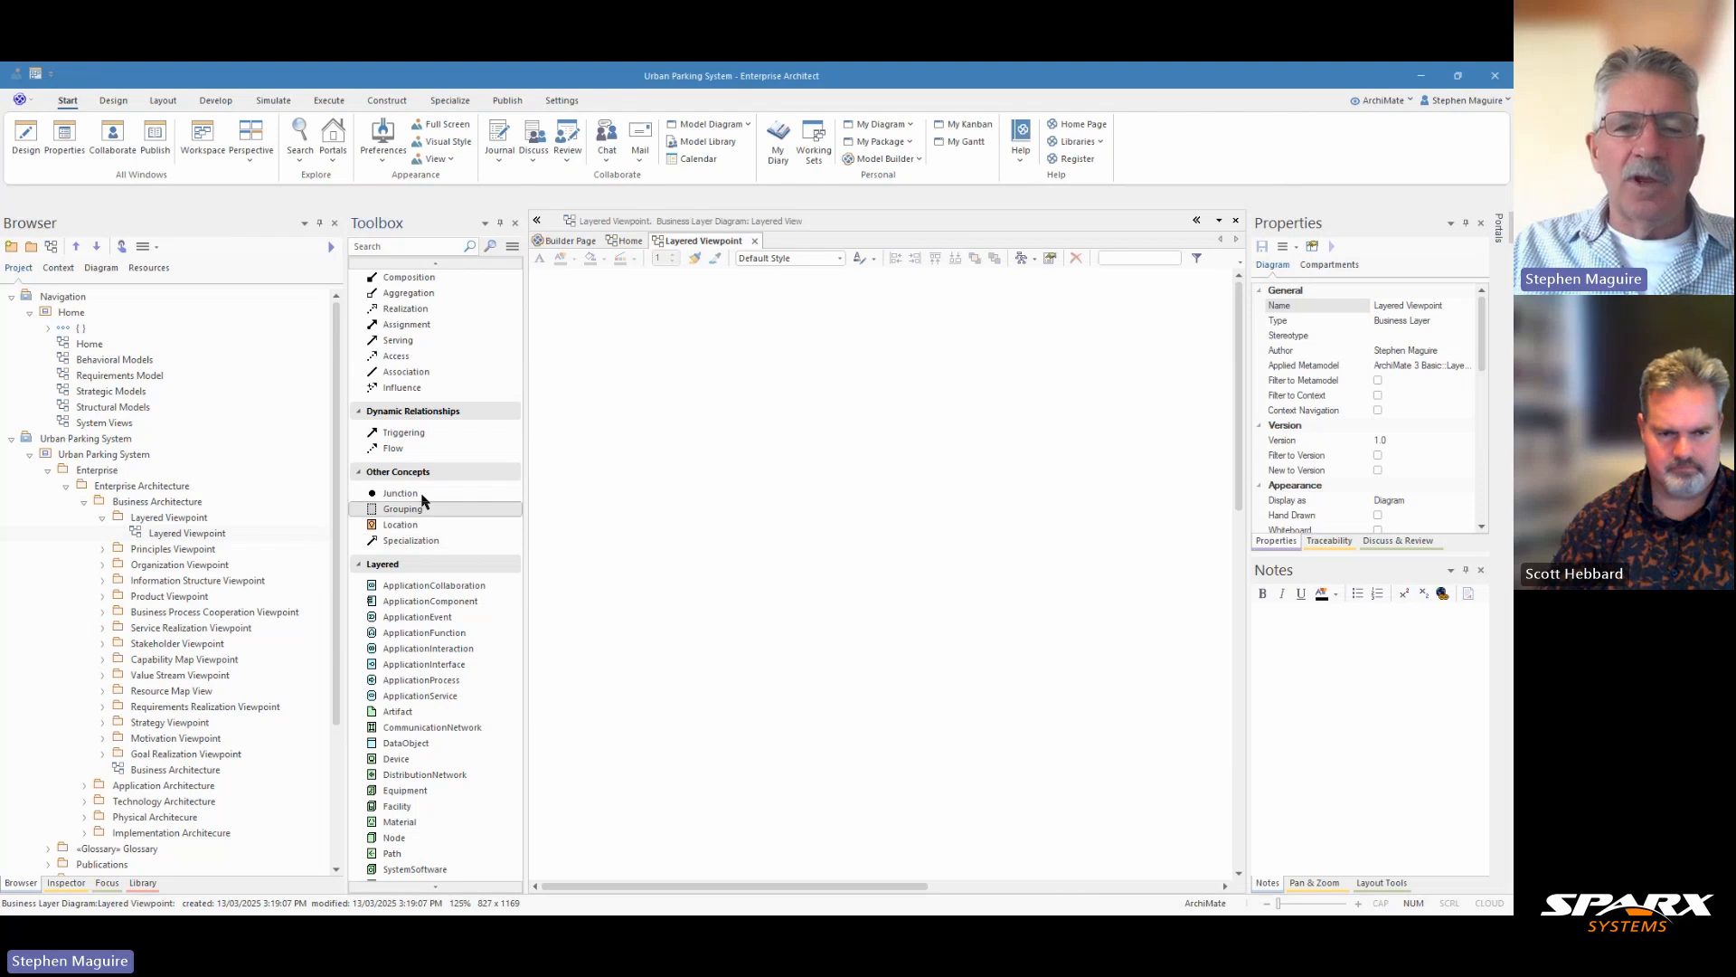
click(585, 360)
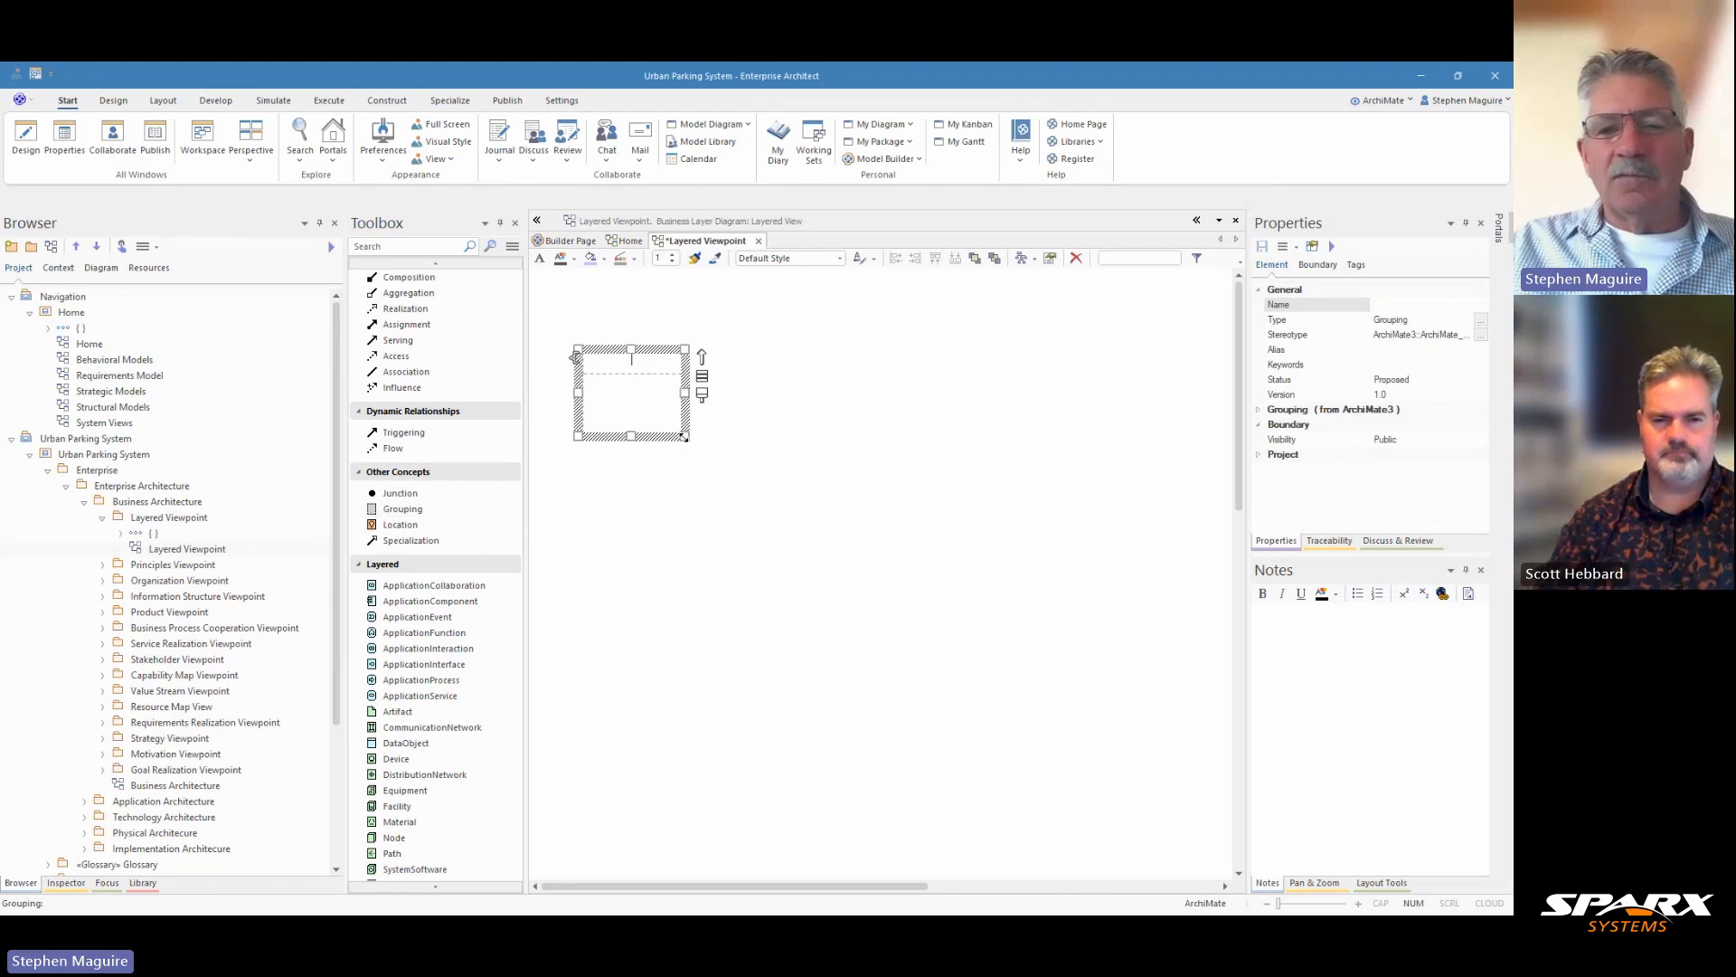
drag(684, 438, 1158, 601)
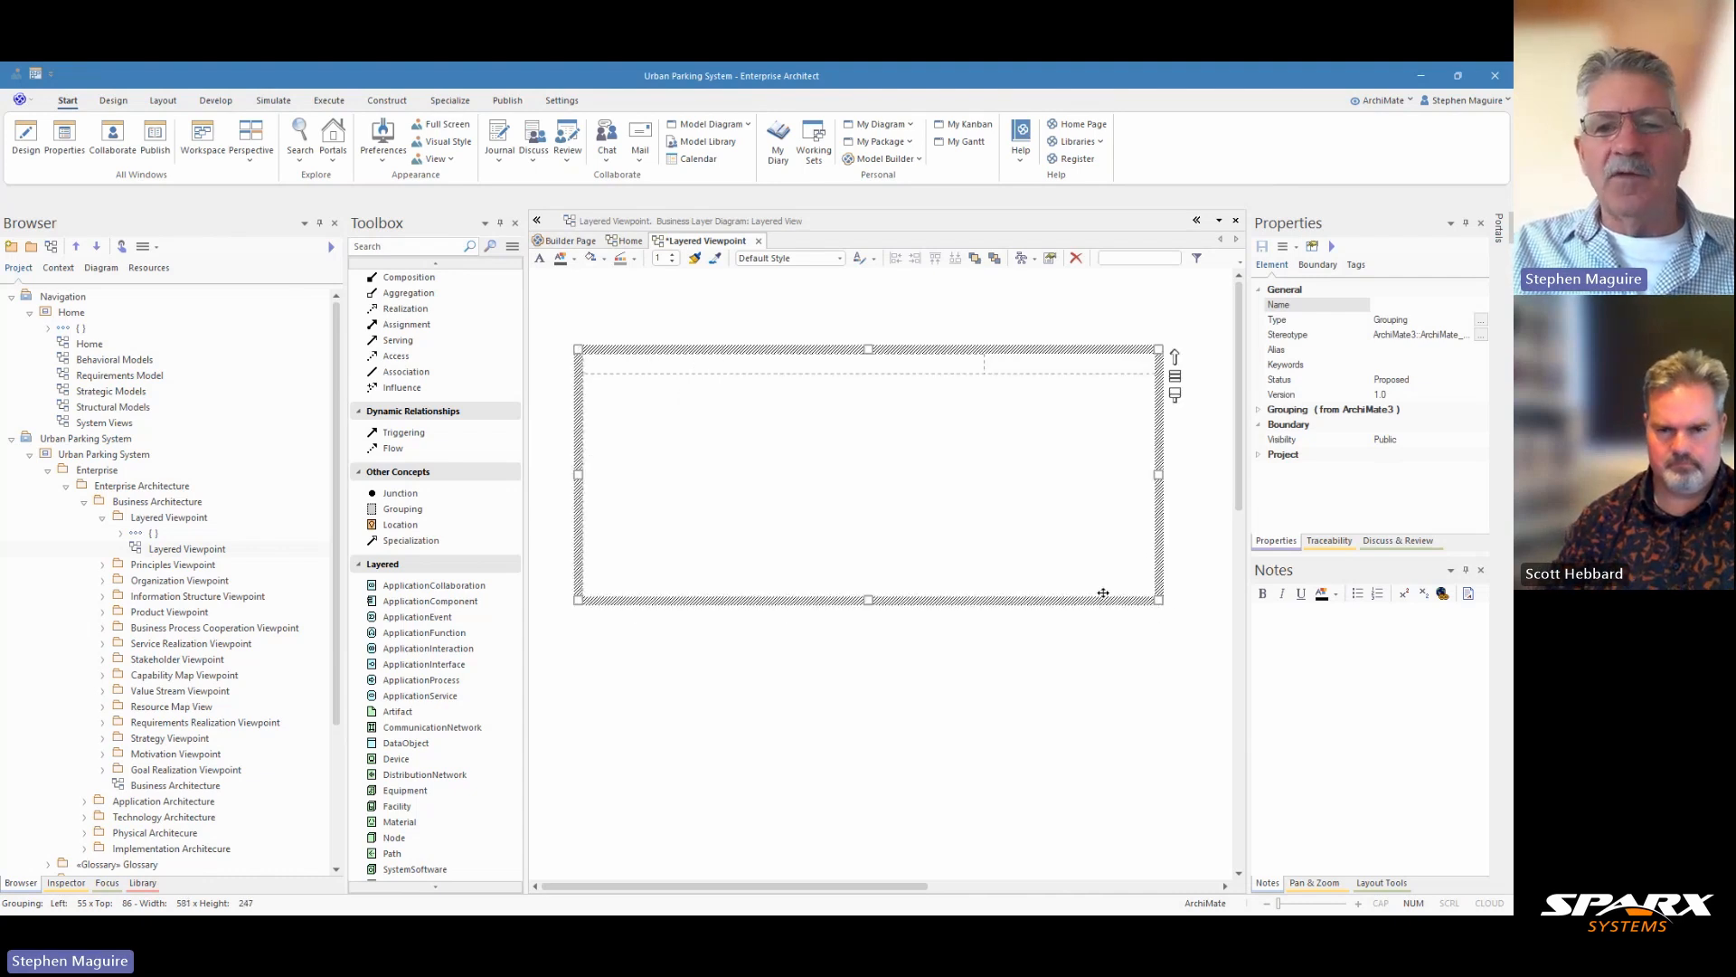
click(1386, 305)
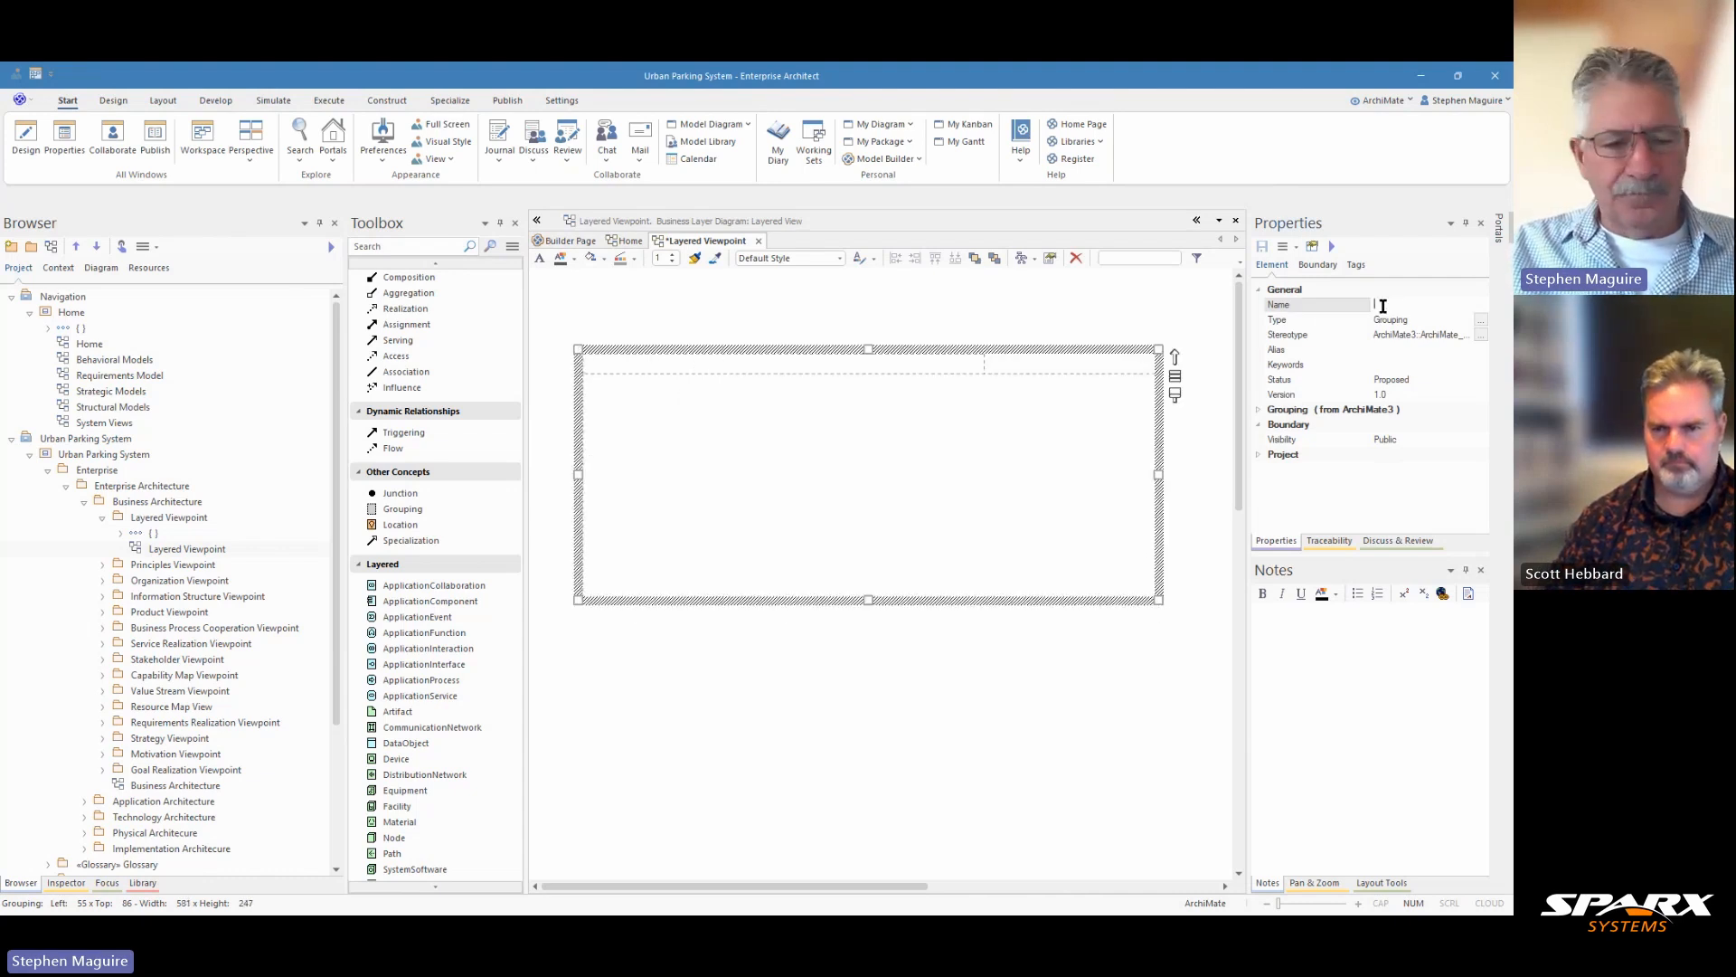
text(Actors and Roles)
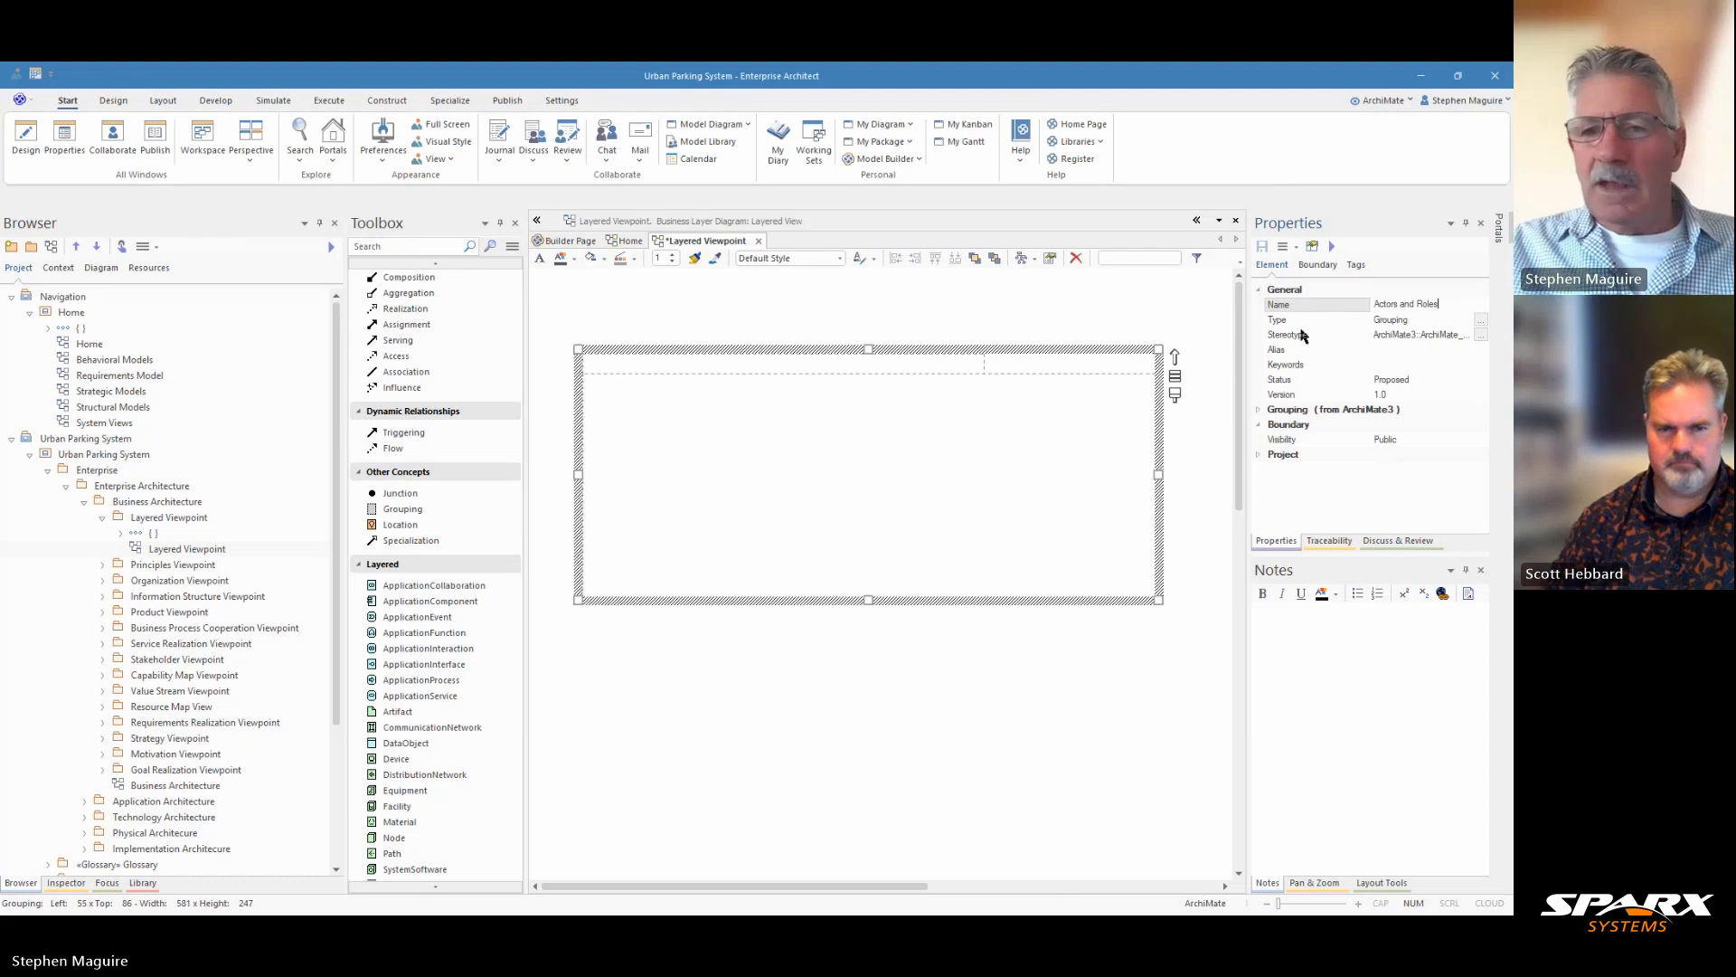
click(941, 702)
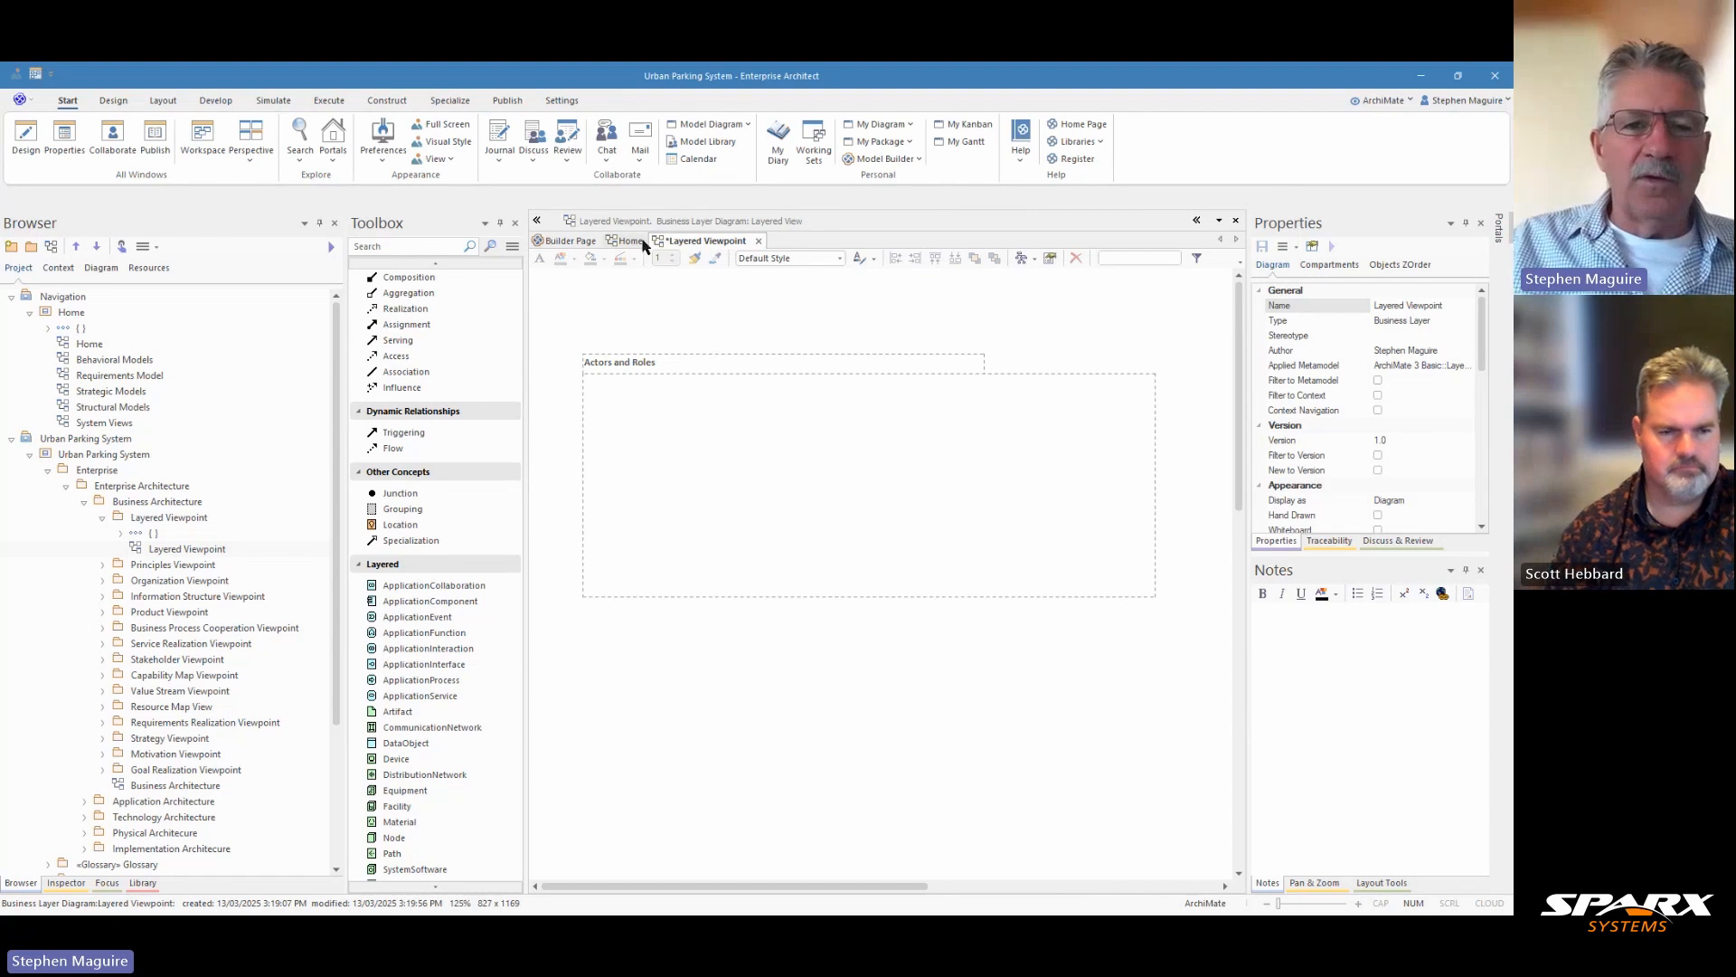
Add a second Grouping named Business Services below the Actors and Roles grouping.
click(407, 509)
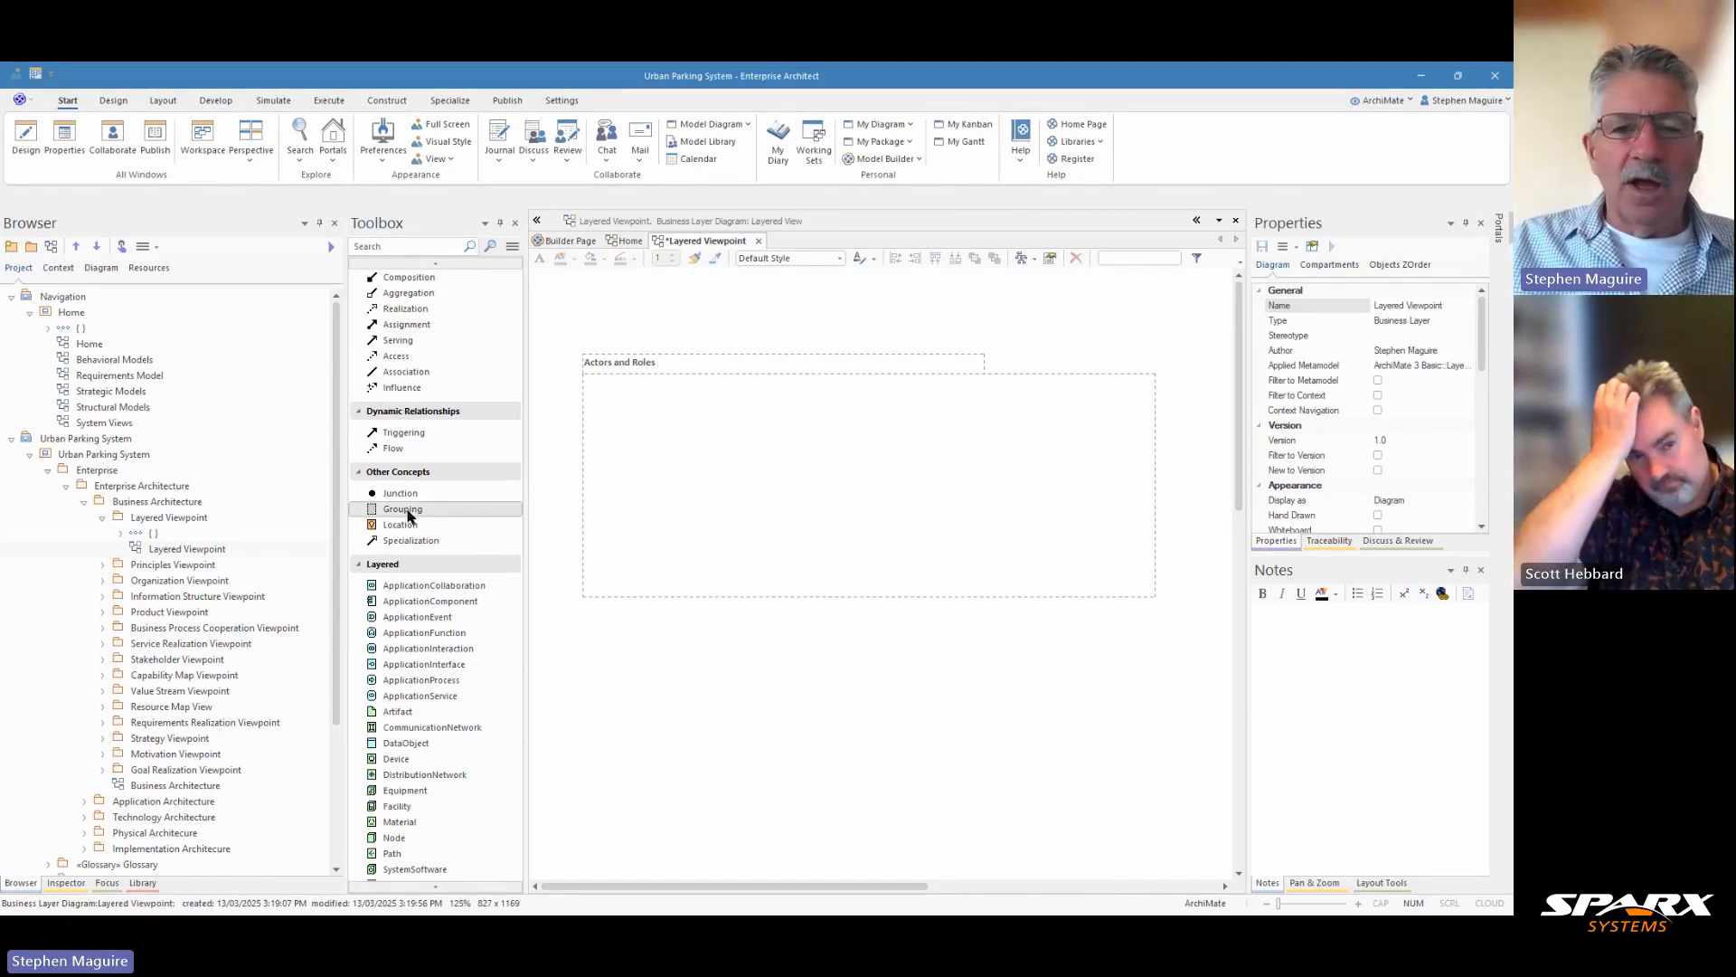
click(604, 678)
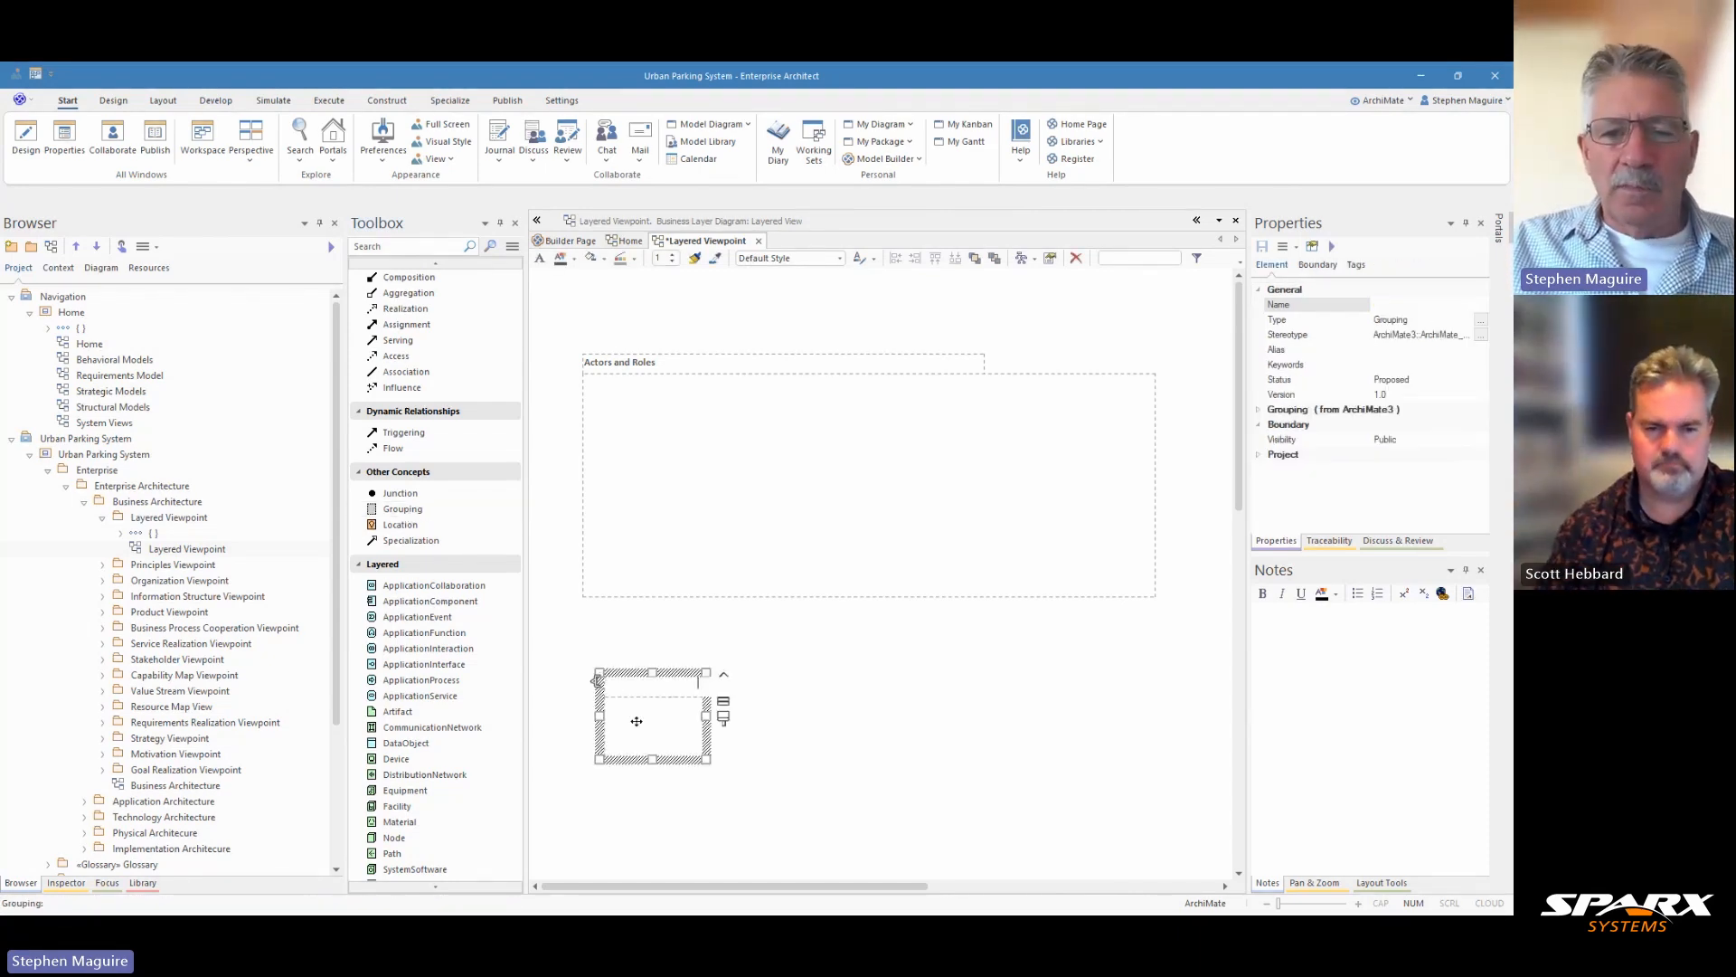
text(Busi)
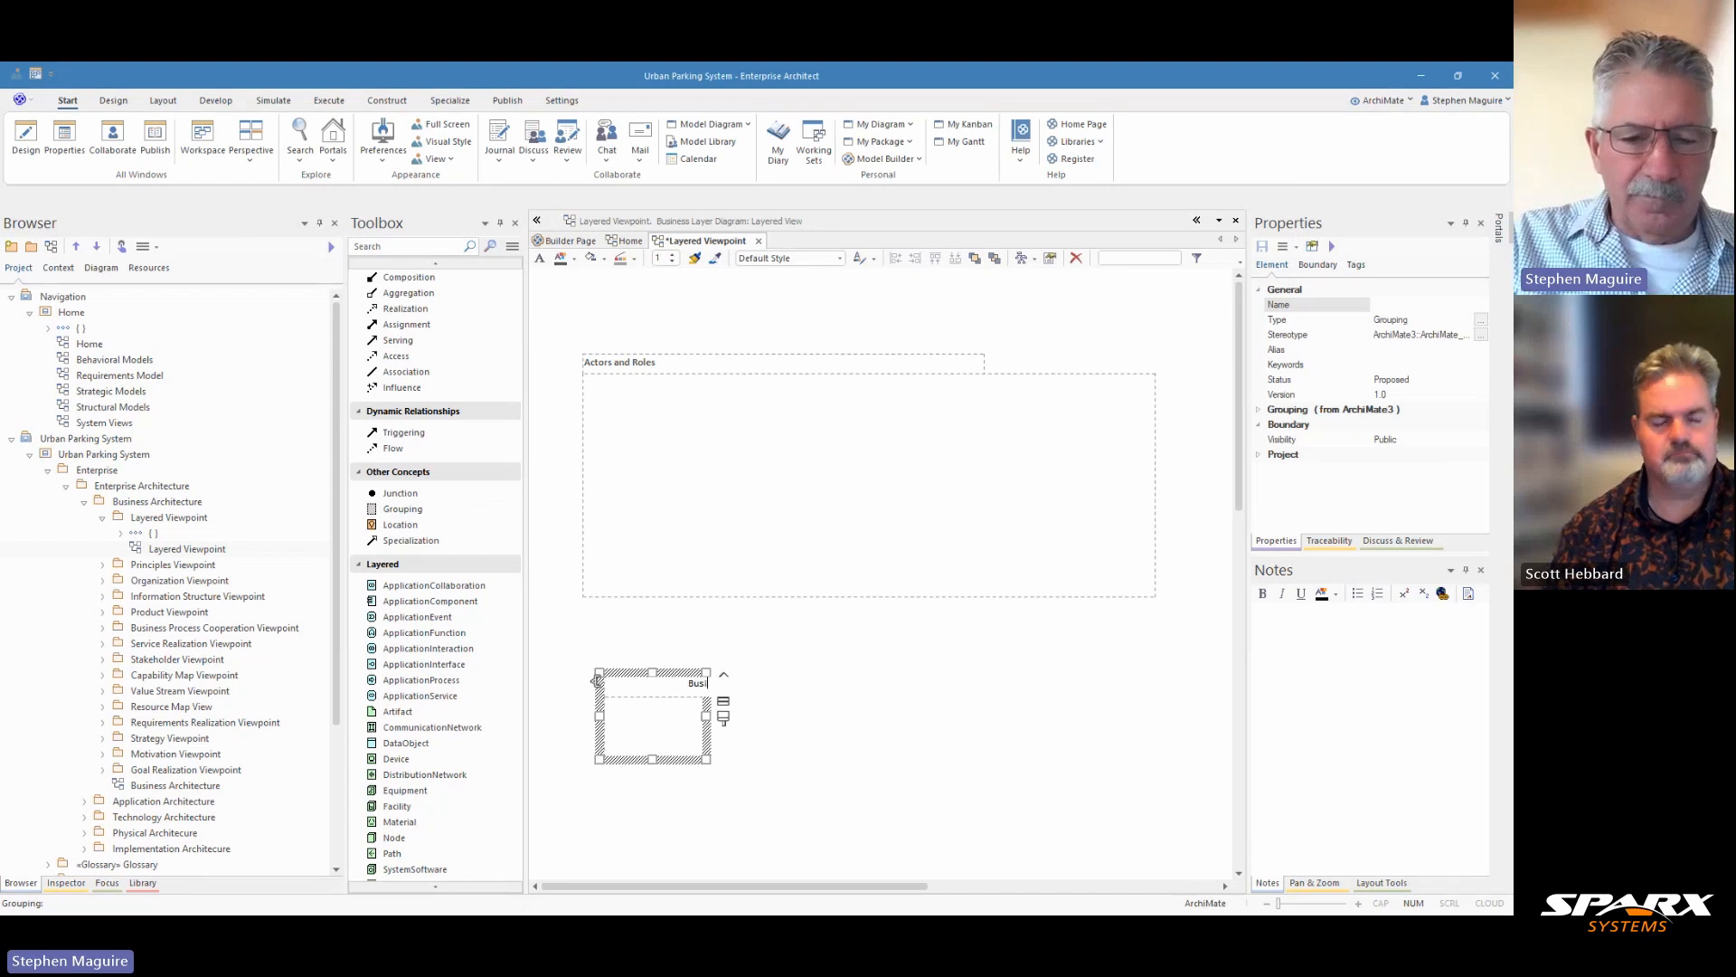
text(ness Service)
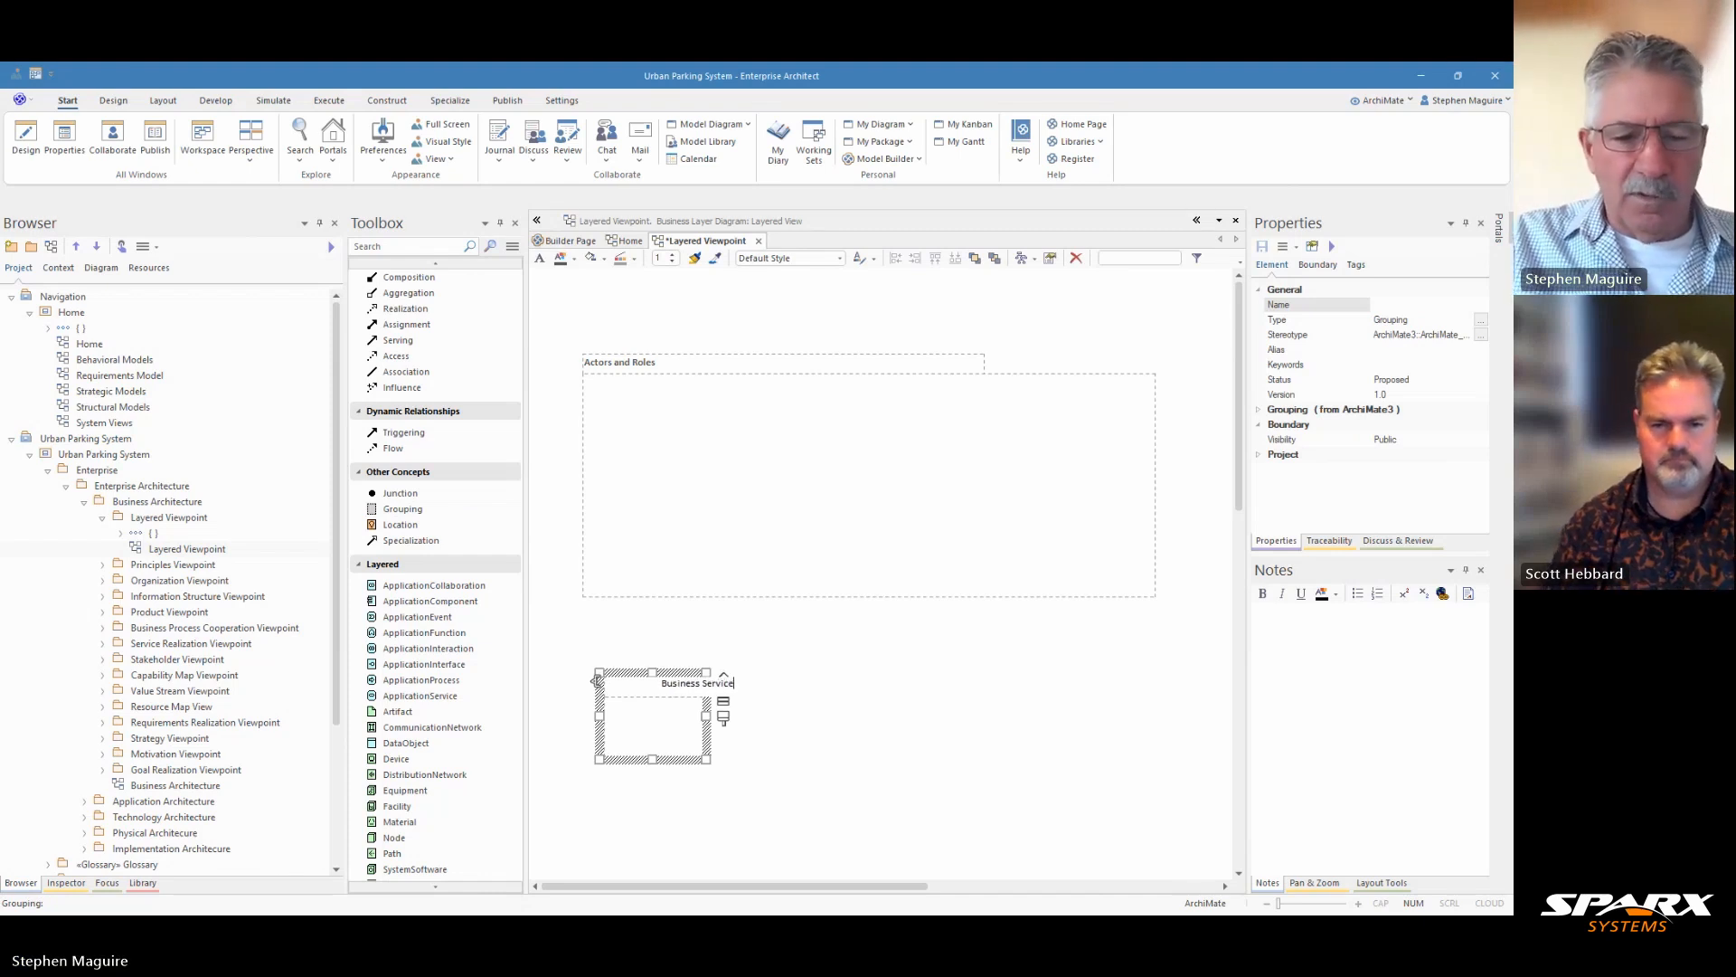
text(s)
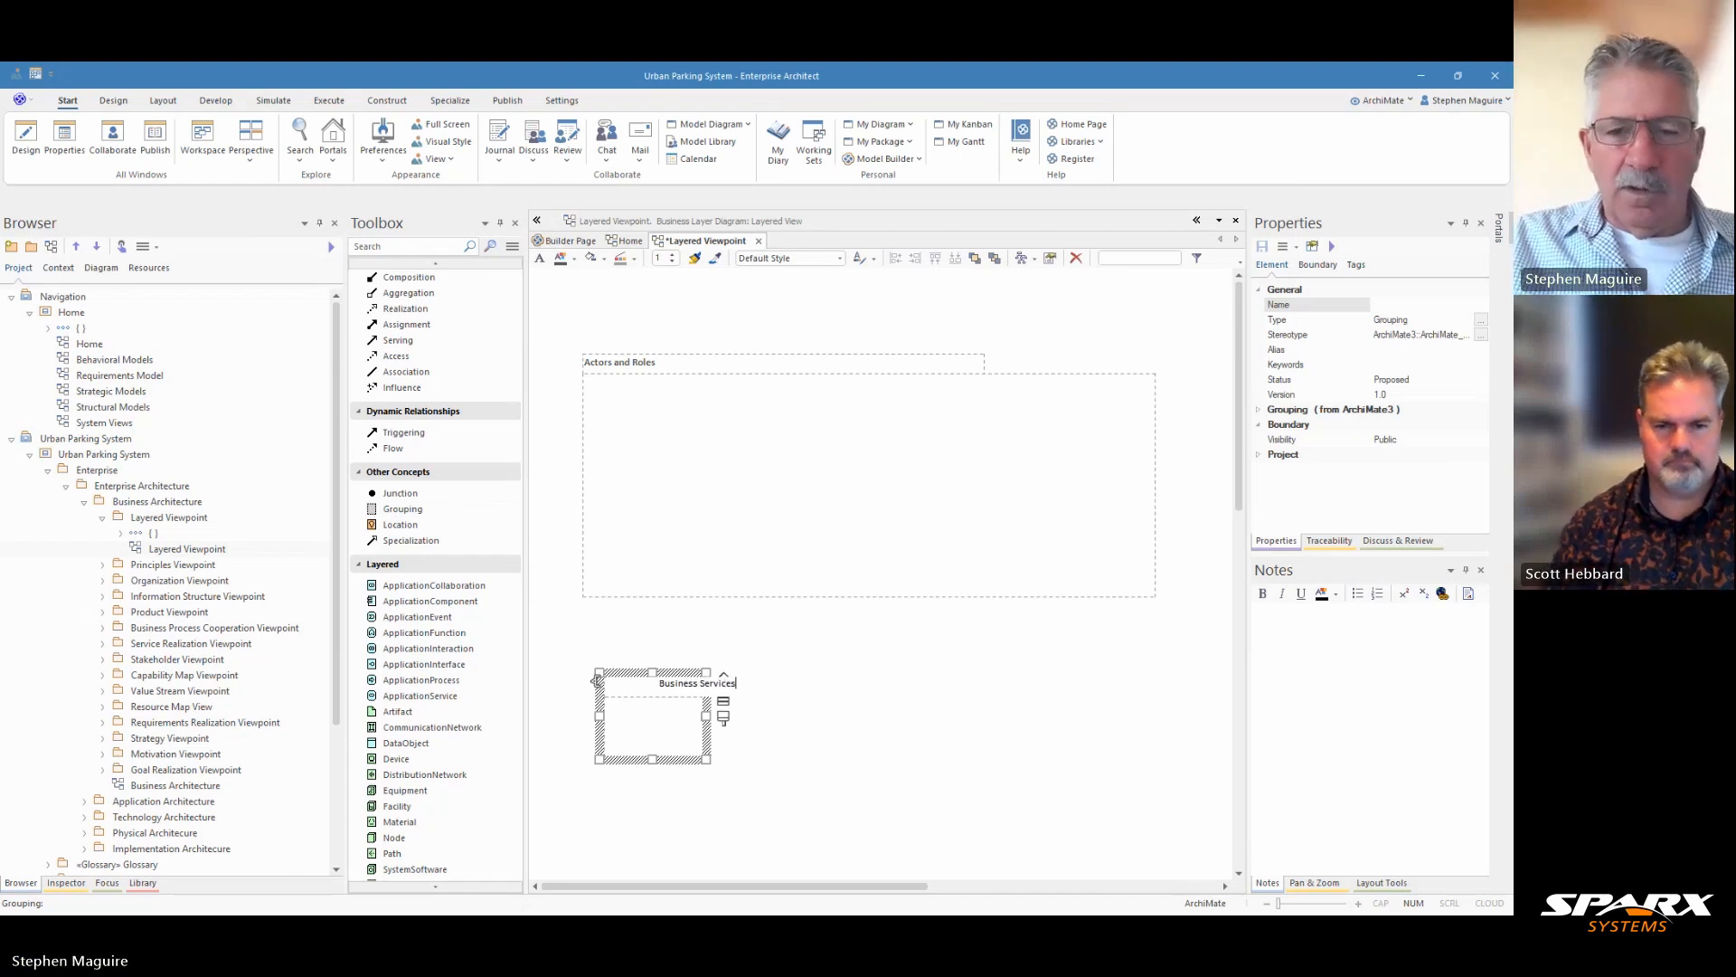
Give the Business Services grouping the same height and width as Actors and Roles and align their left borders.
click(615, 580)
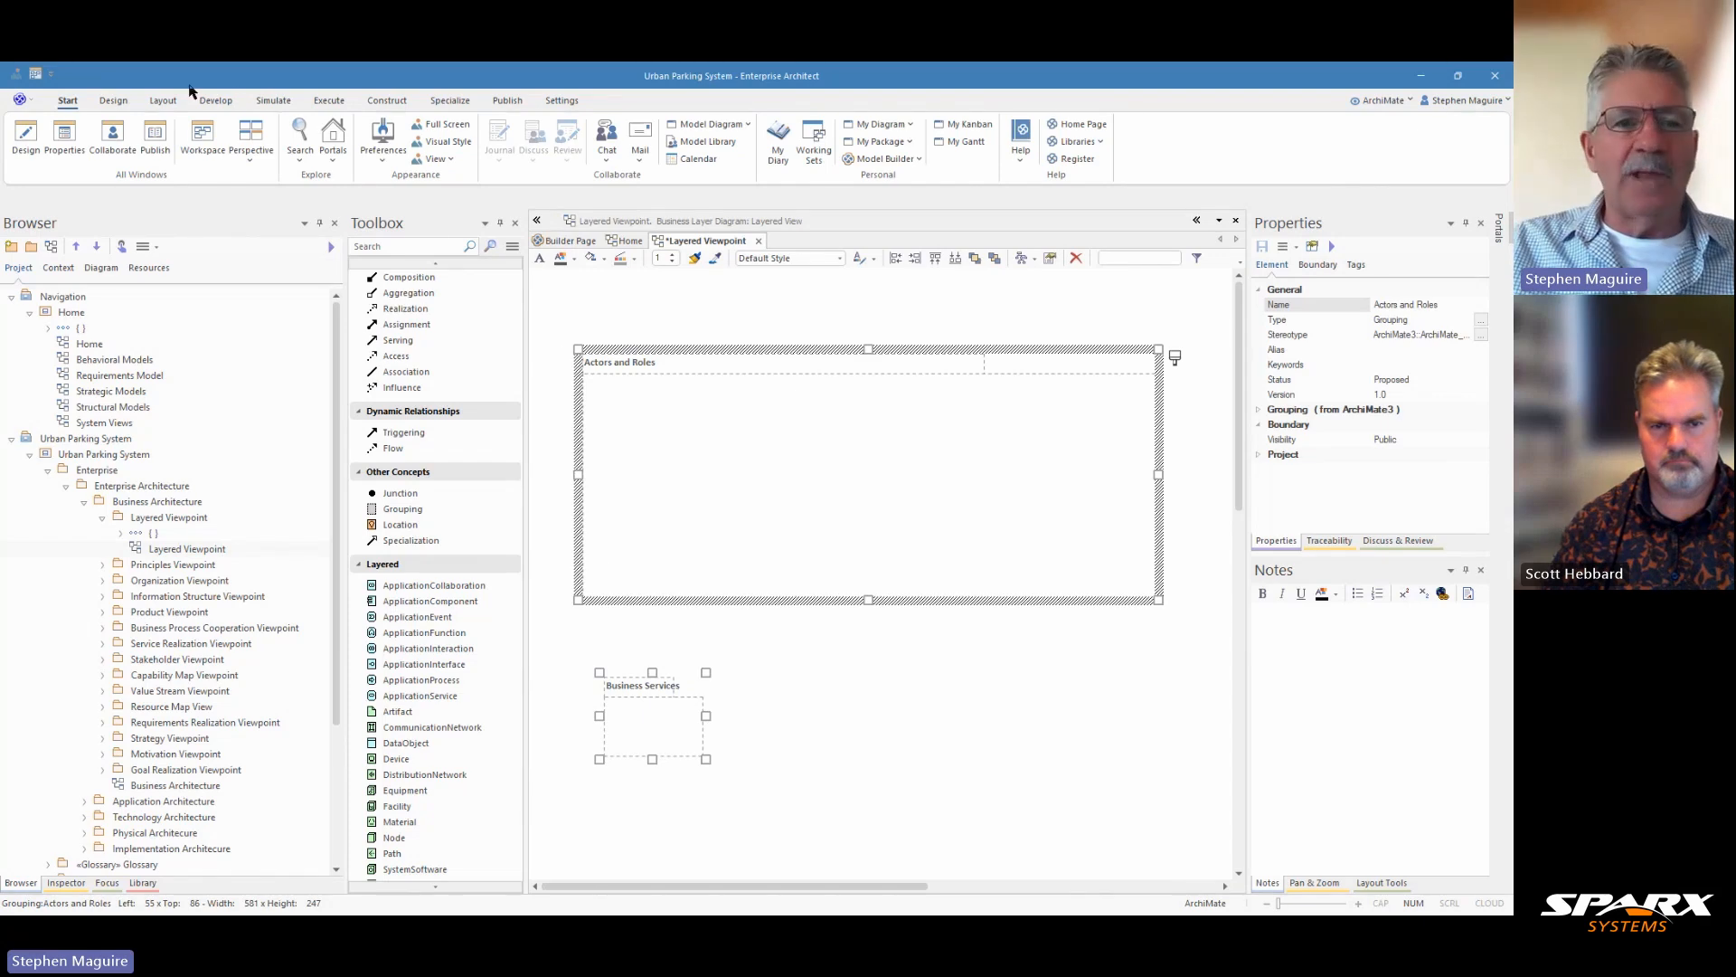
click(159, 102)
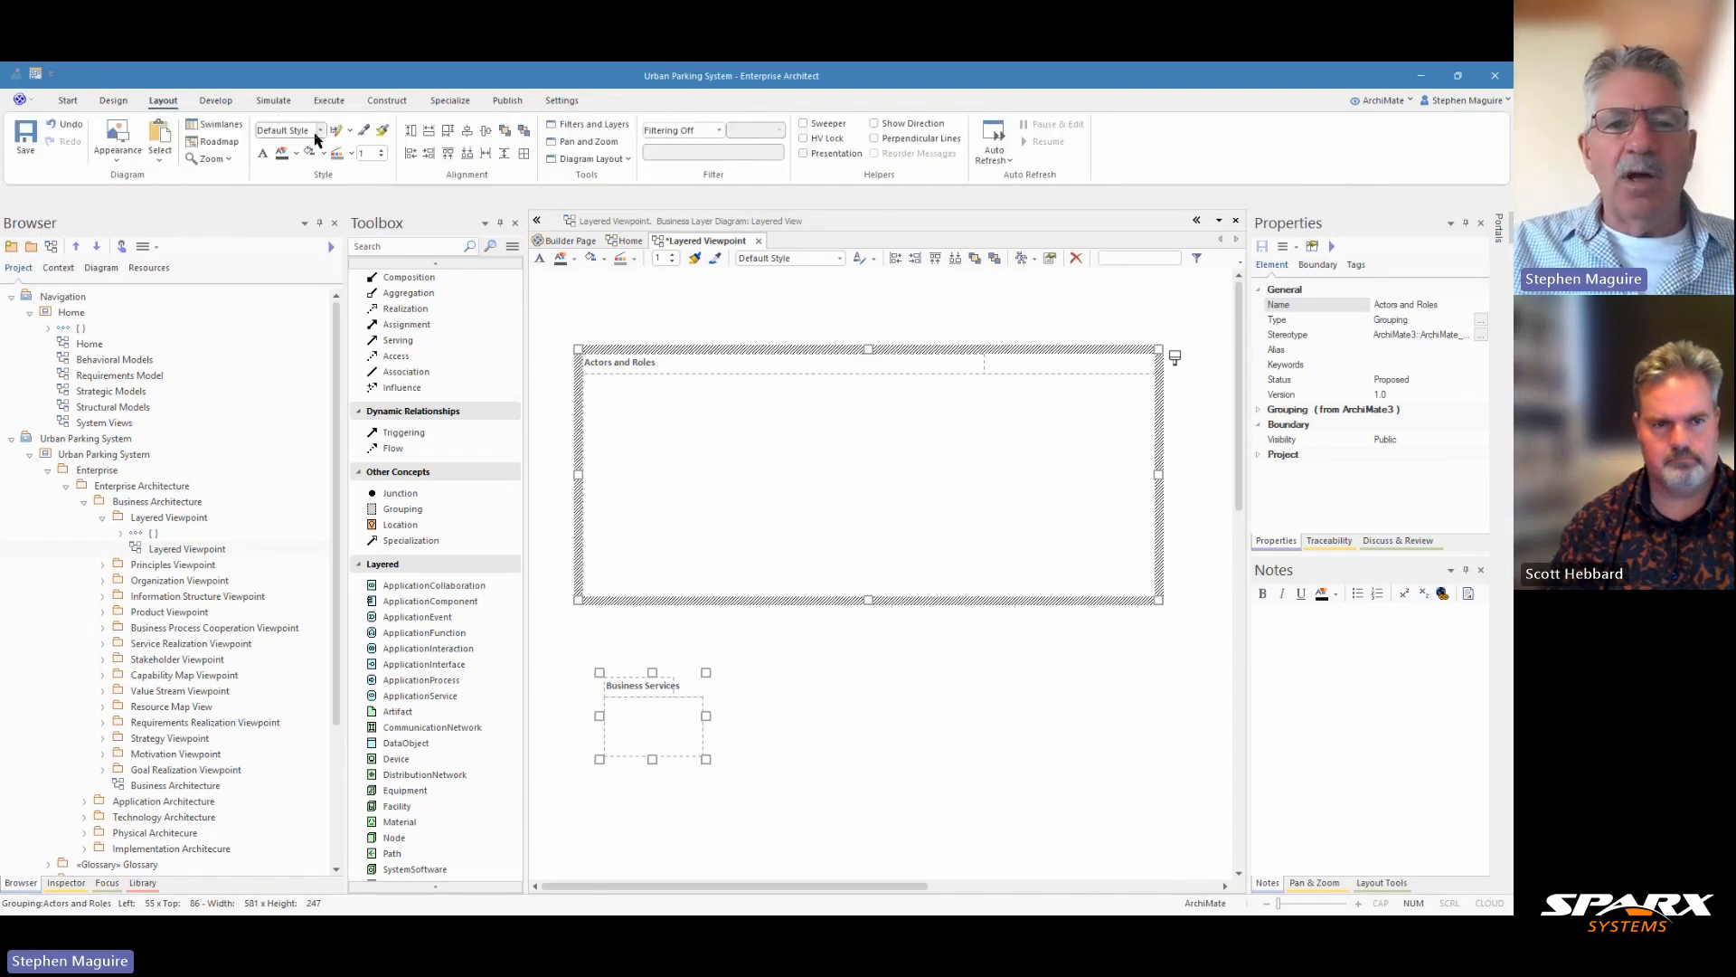
click(448, 133)
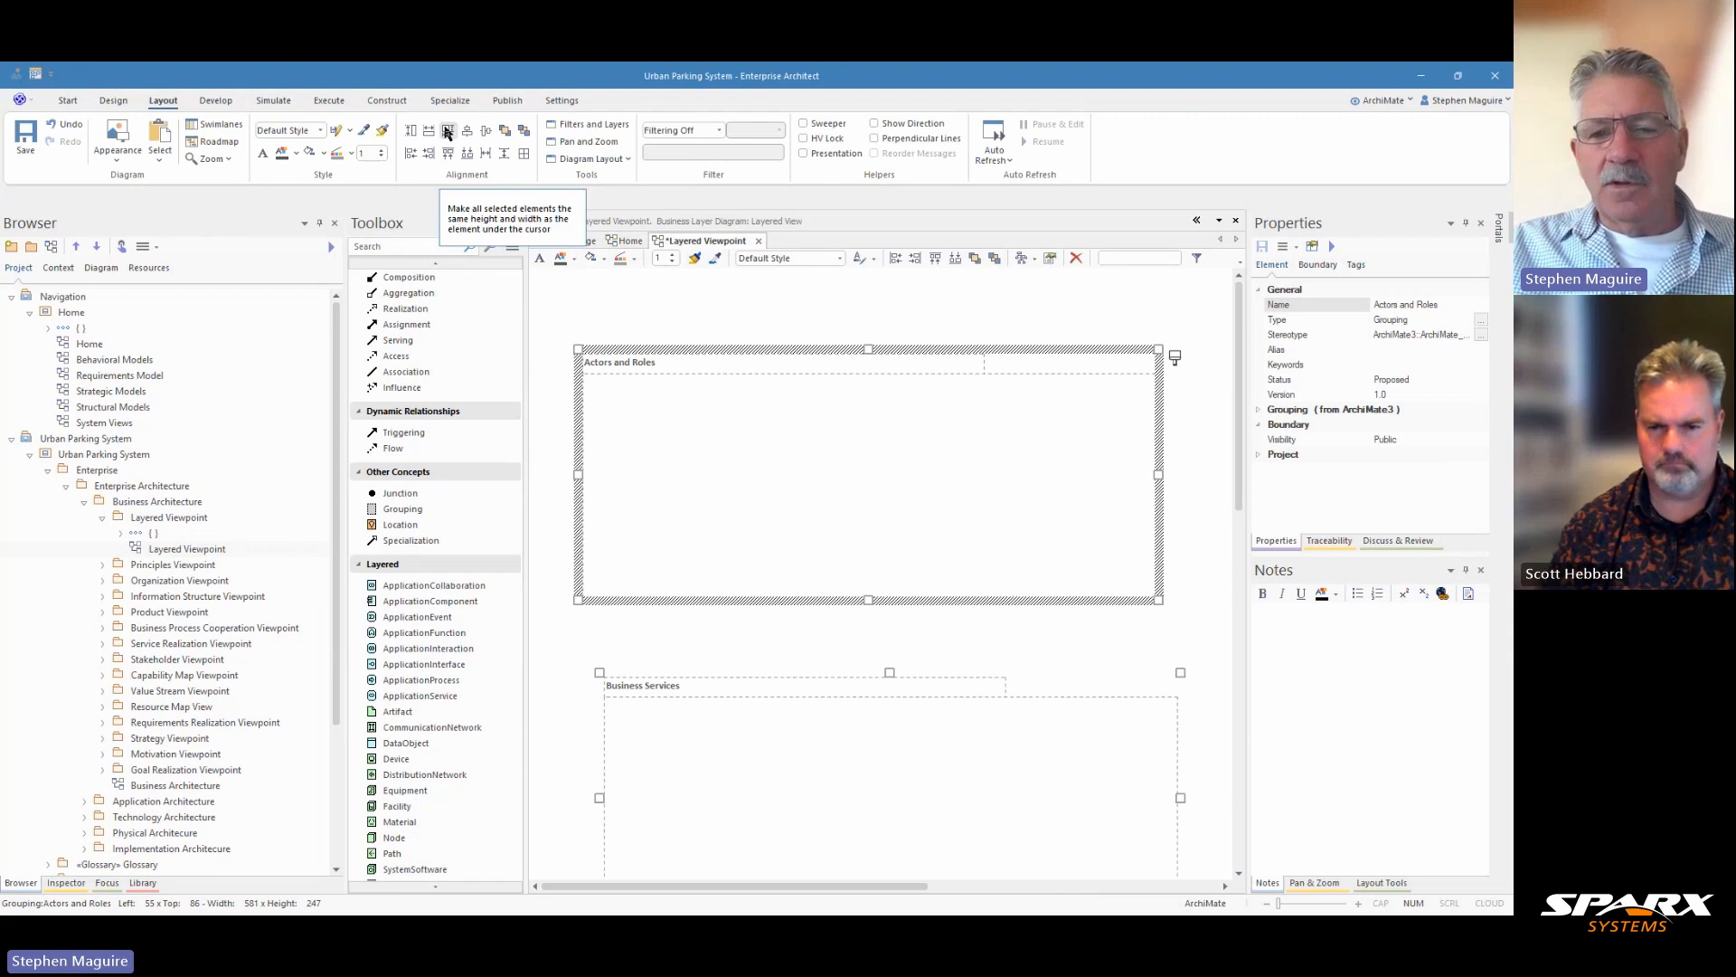
click(410, 155)
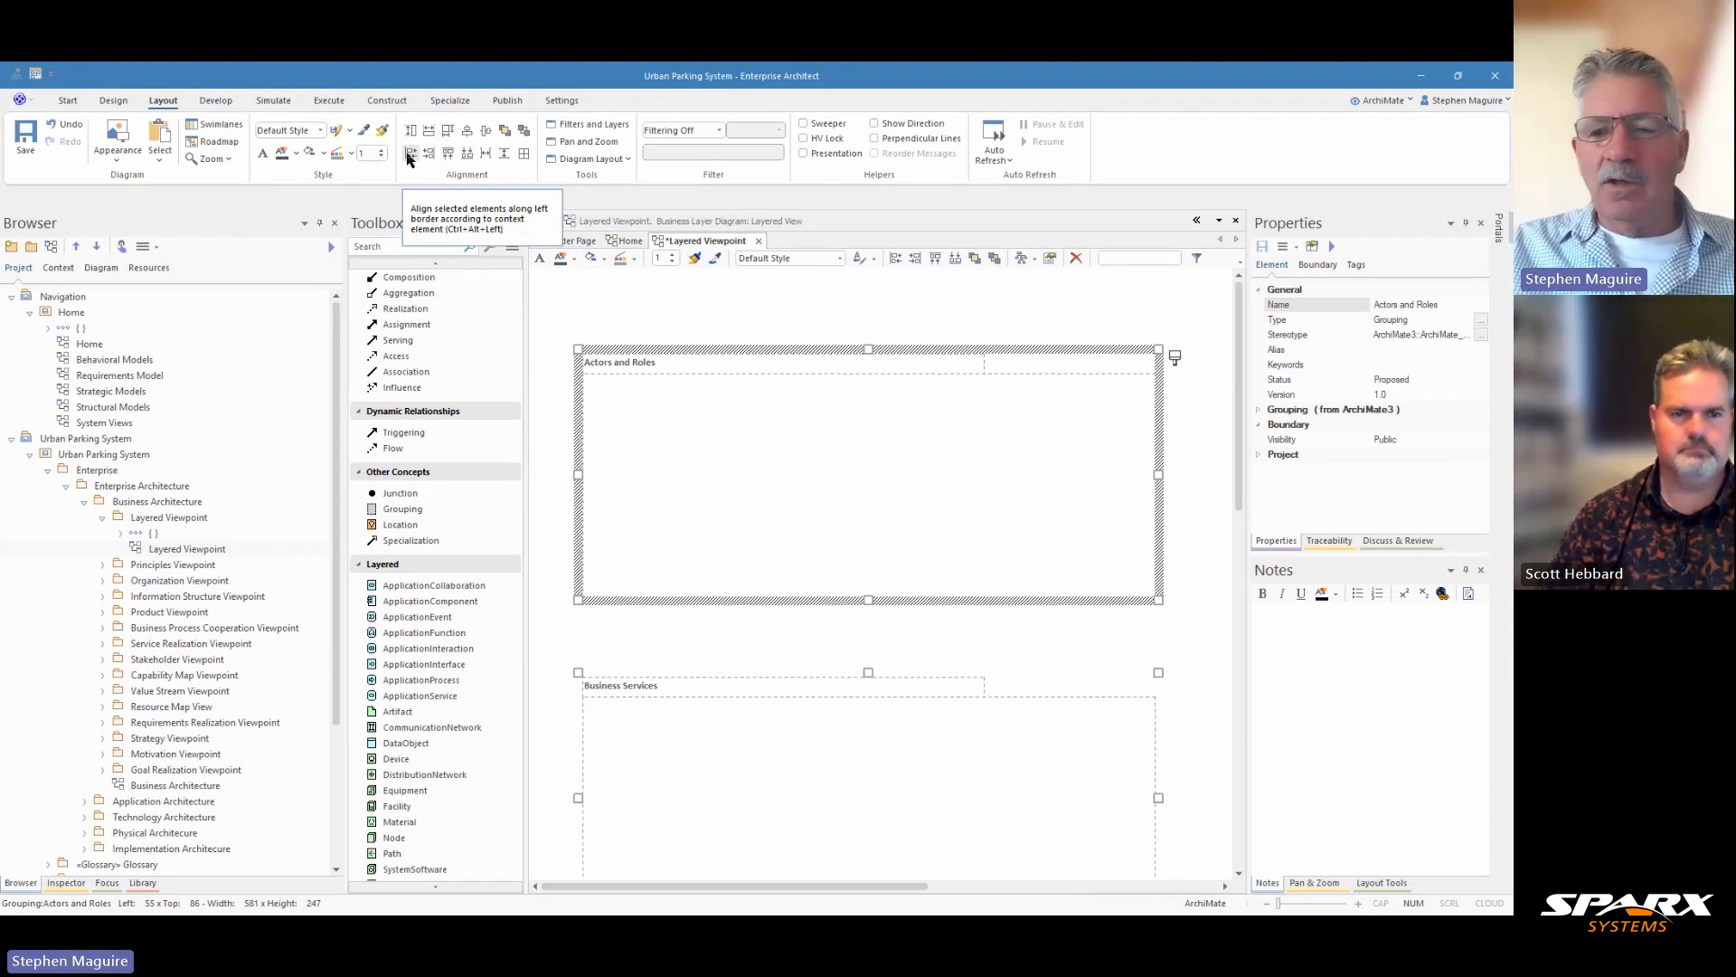
Move the Business Services grouping up closer to the Actors and Roles grouping, to a top position of about 377.
click(677, 634)
click(687, 687)
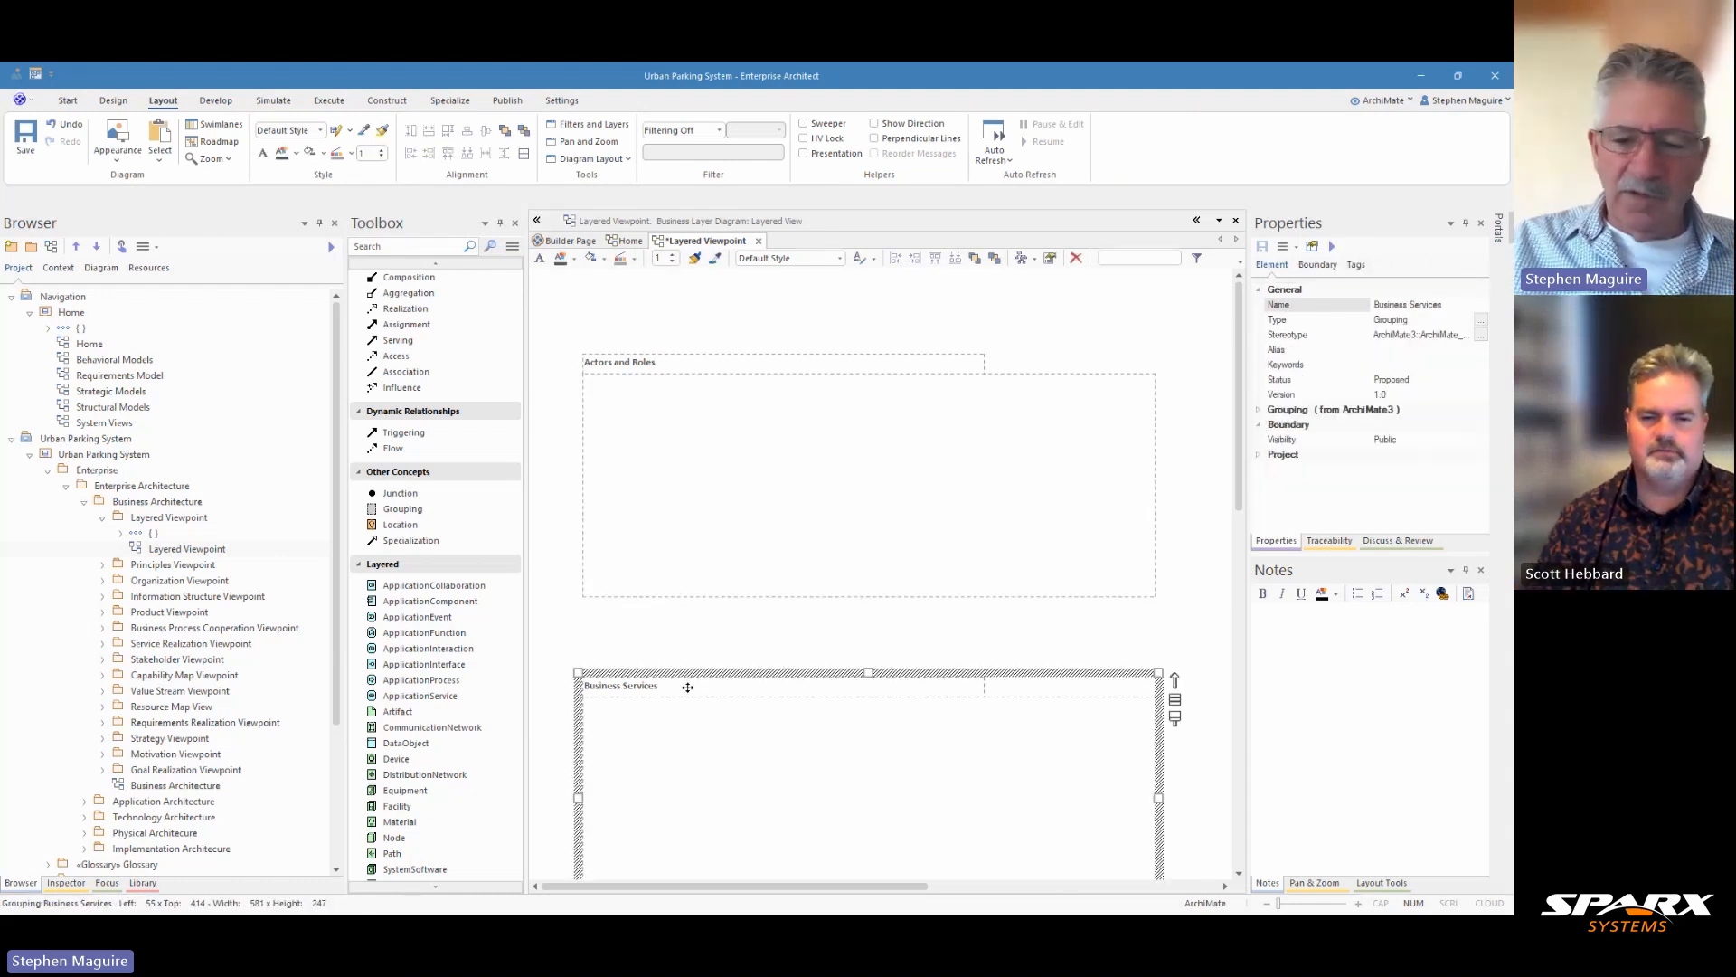
key(Up)
key(Up)
key(Up)
key(Up)
key(Up)
key(Up)
key(Up)
key(Up)
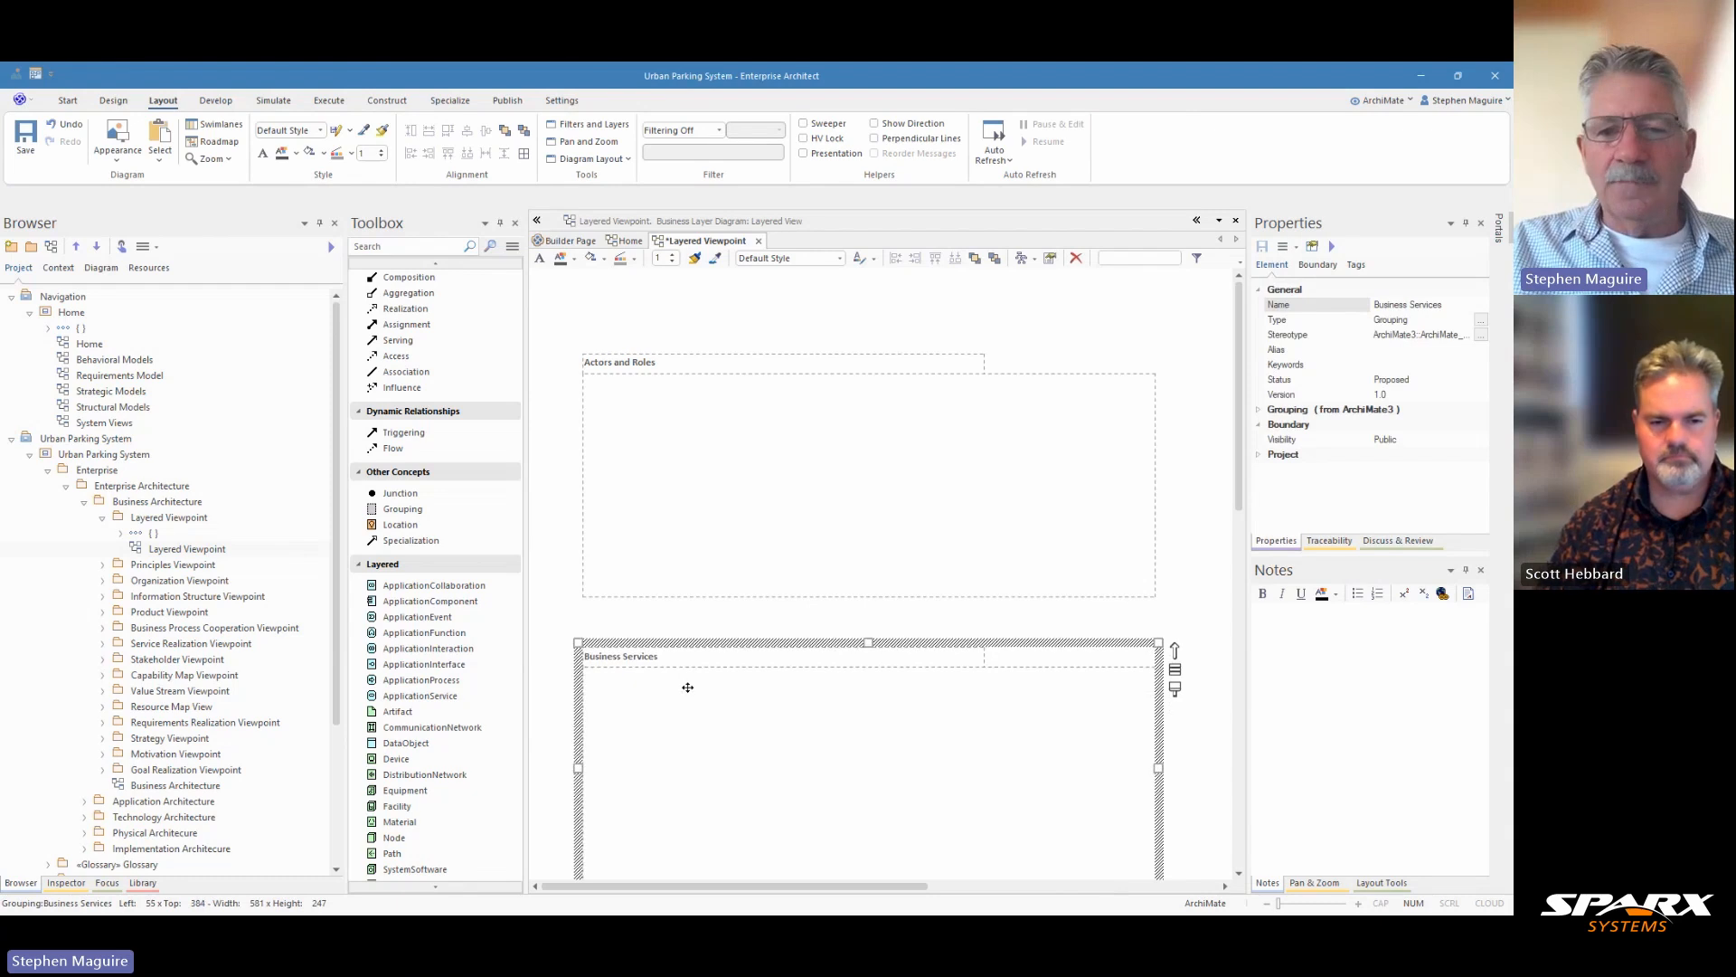
key(Up)
key(Up)
key(Up)
key(Up)
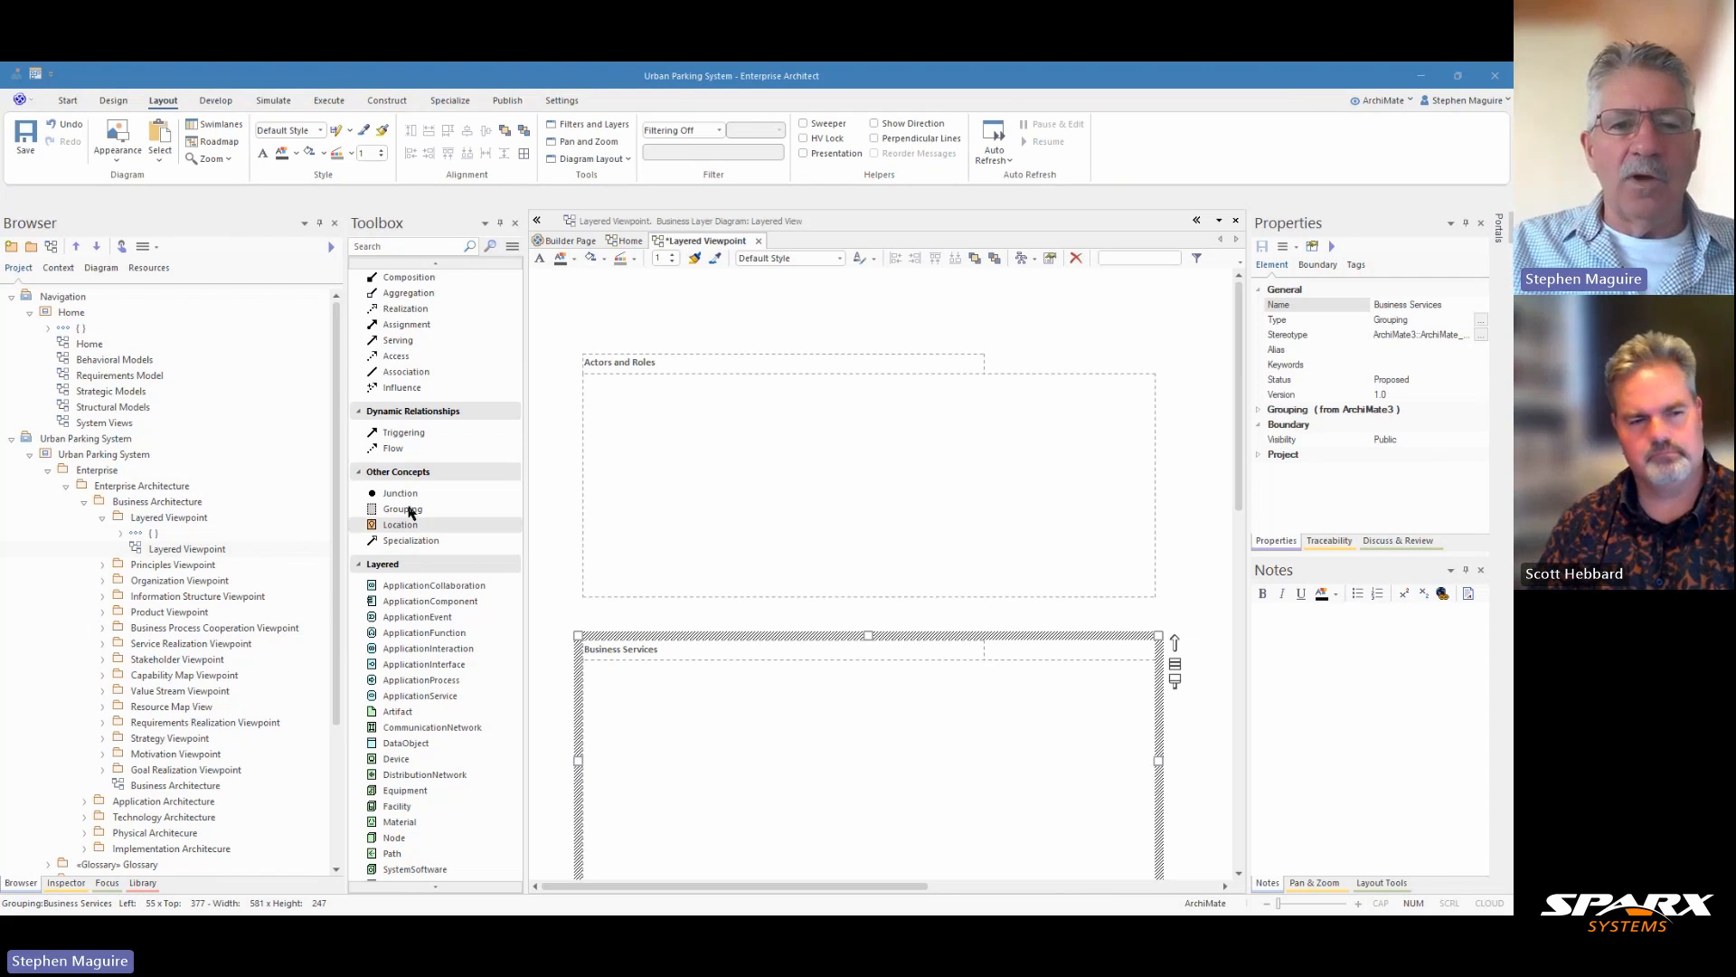
Search the model for "Parking Administrator" with the Simple search from Common Searches.
scroll(453, 468, up, 4)
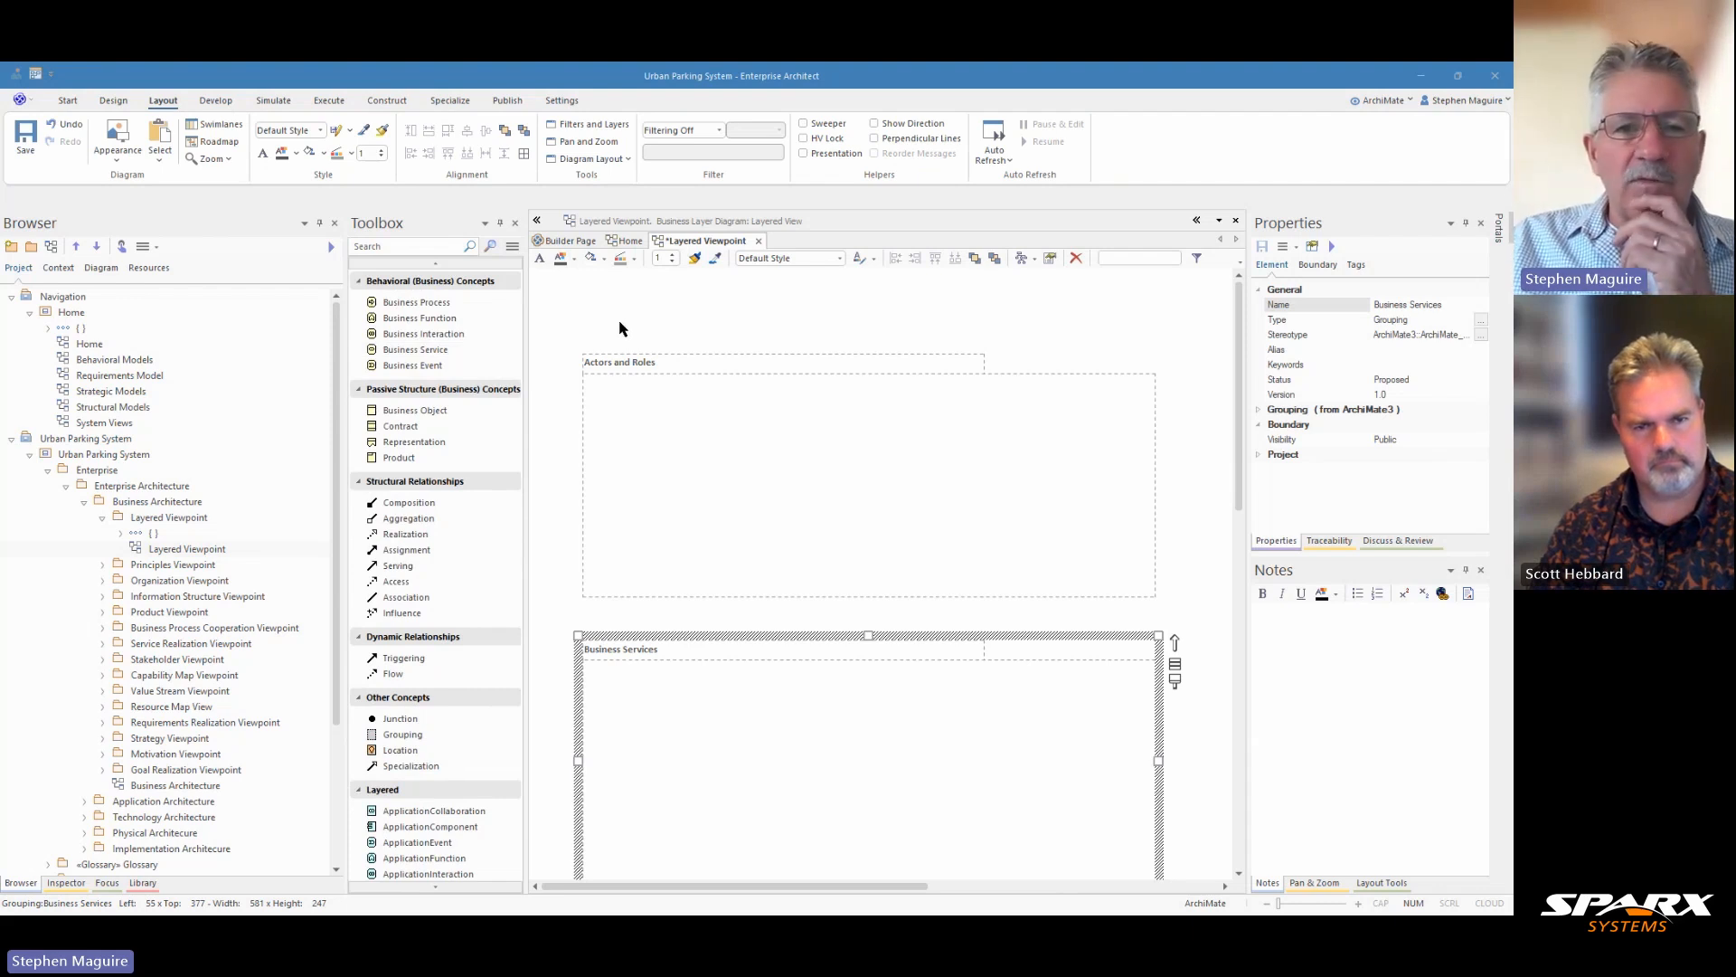
click(67, 101)
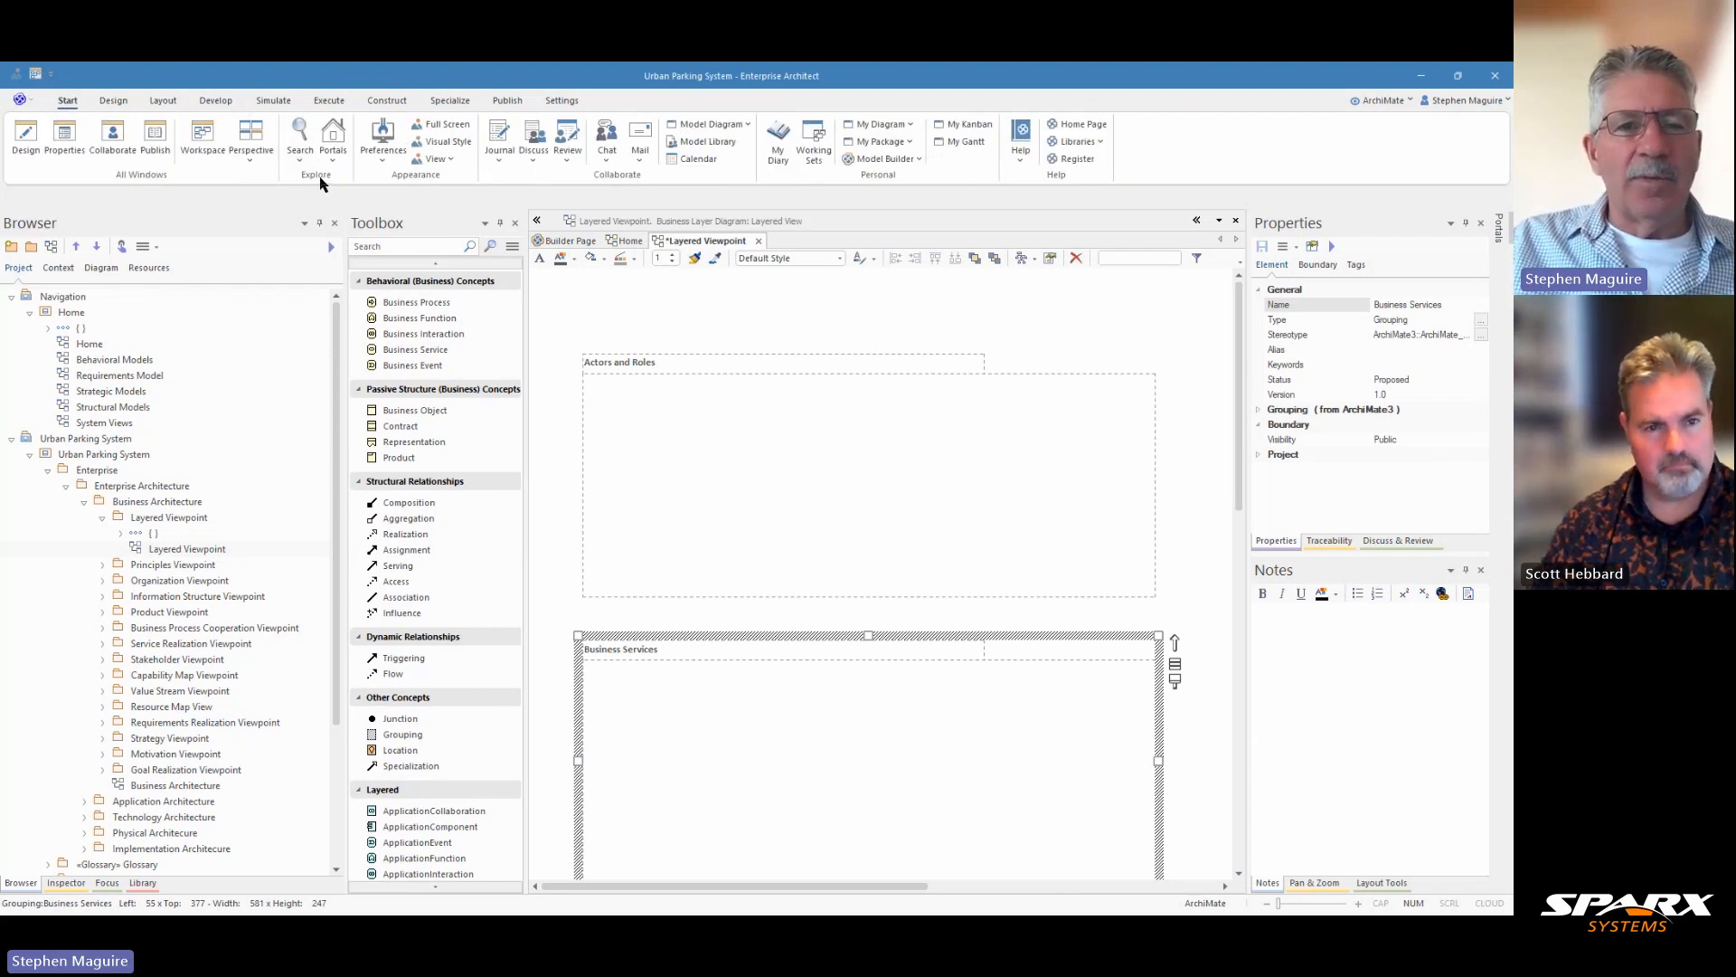
click(299, 159)
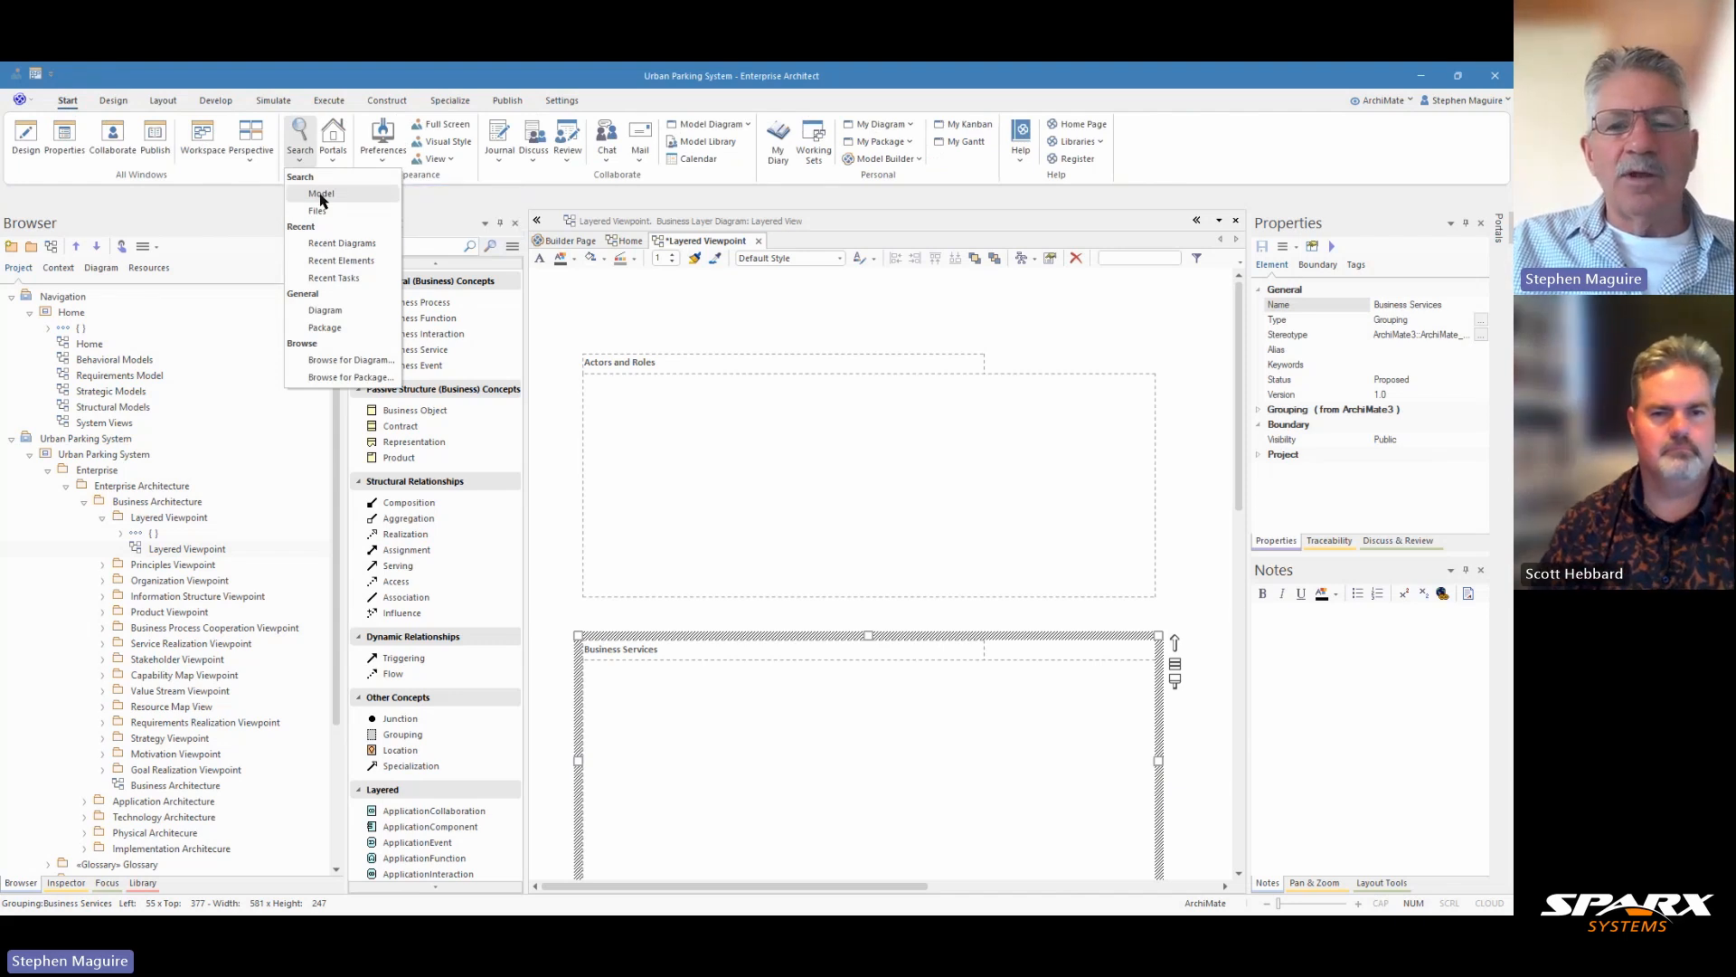
click(321, 195)
click(571, 258)
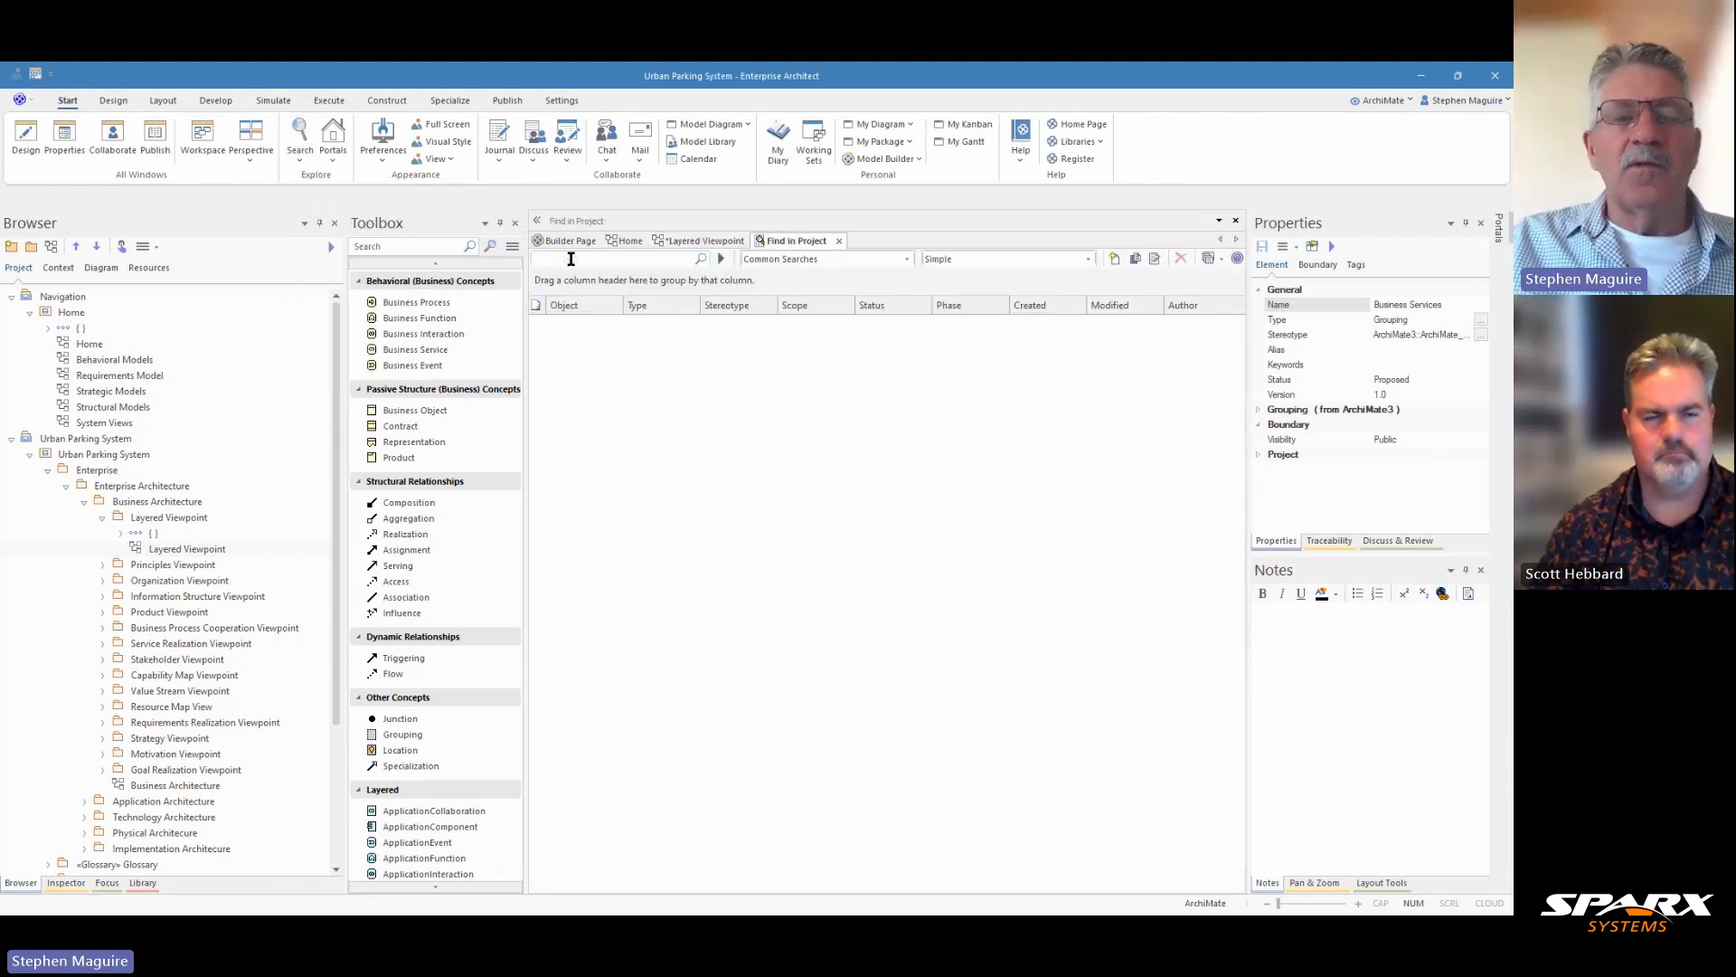
text(Parki)
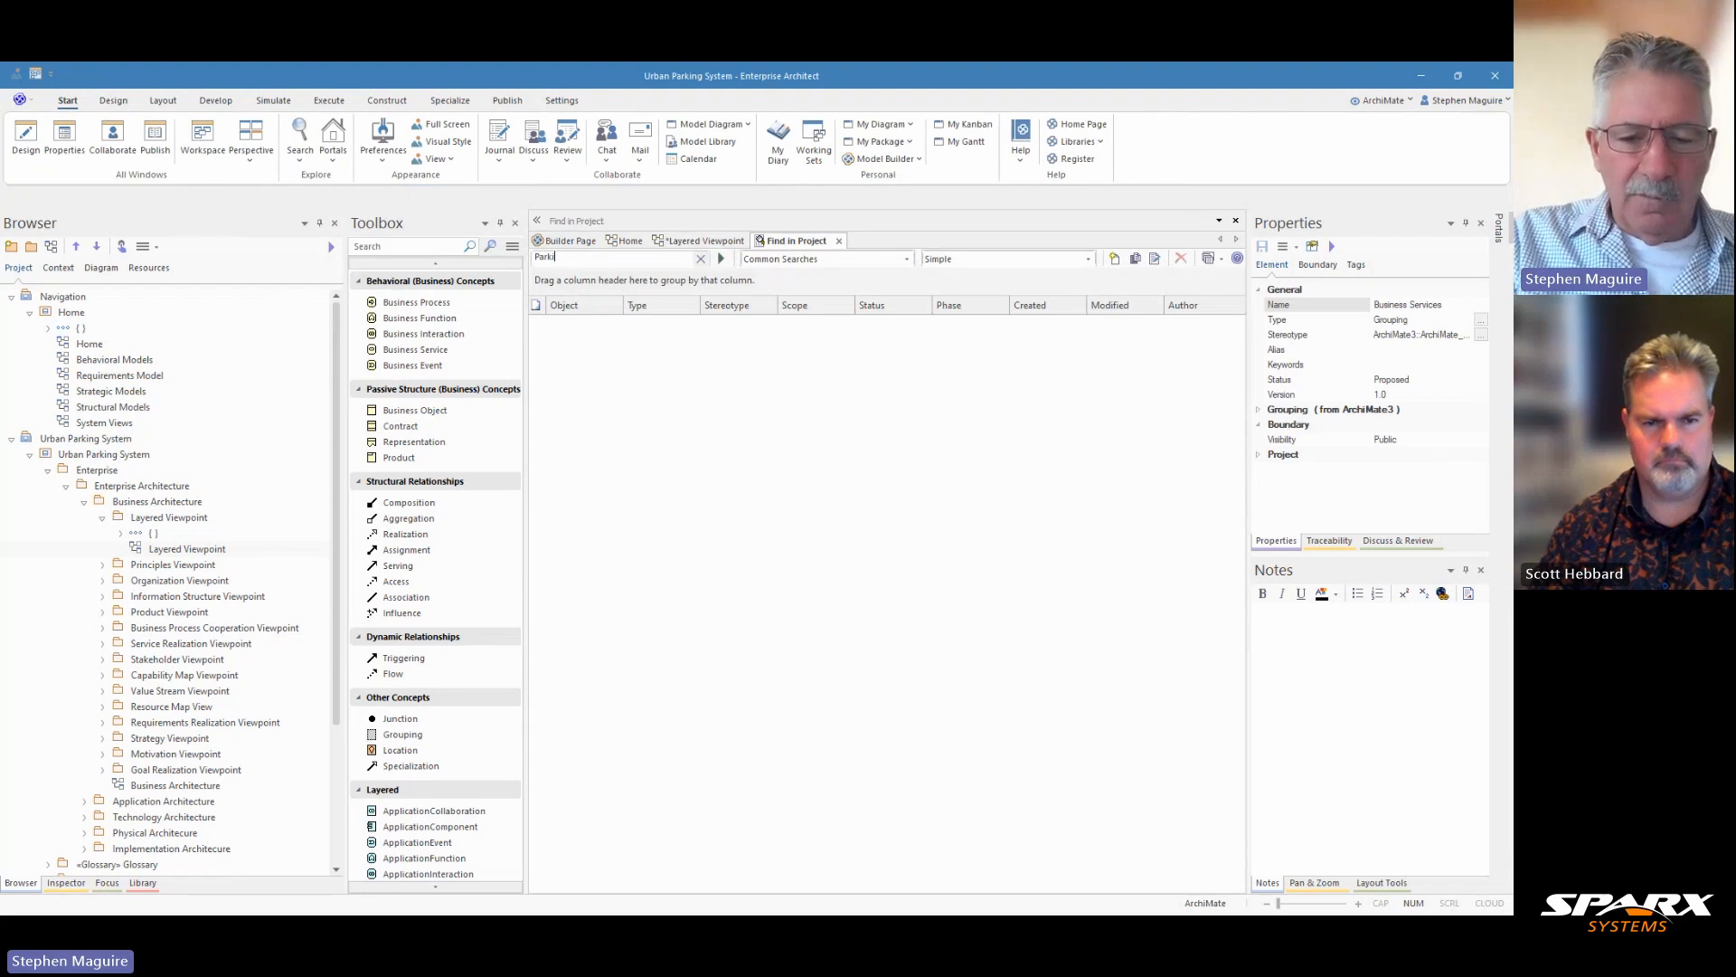
text(ng Adminis)
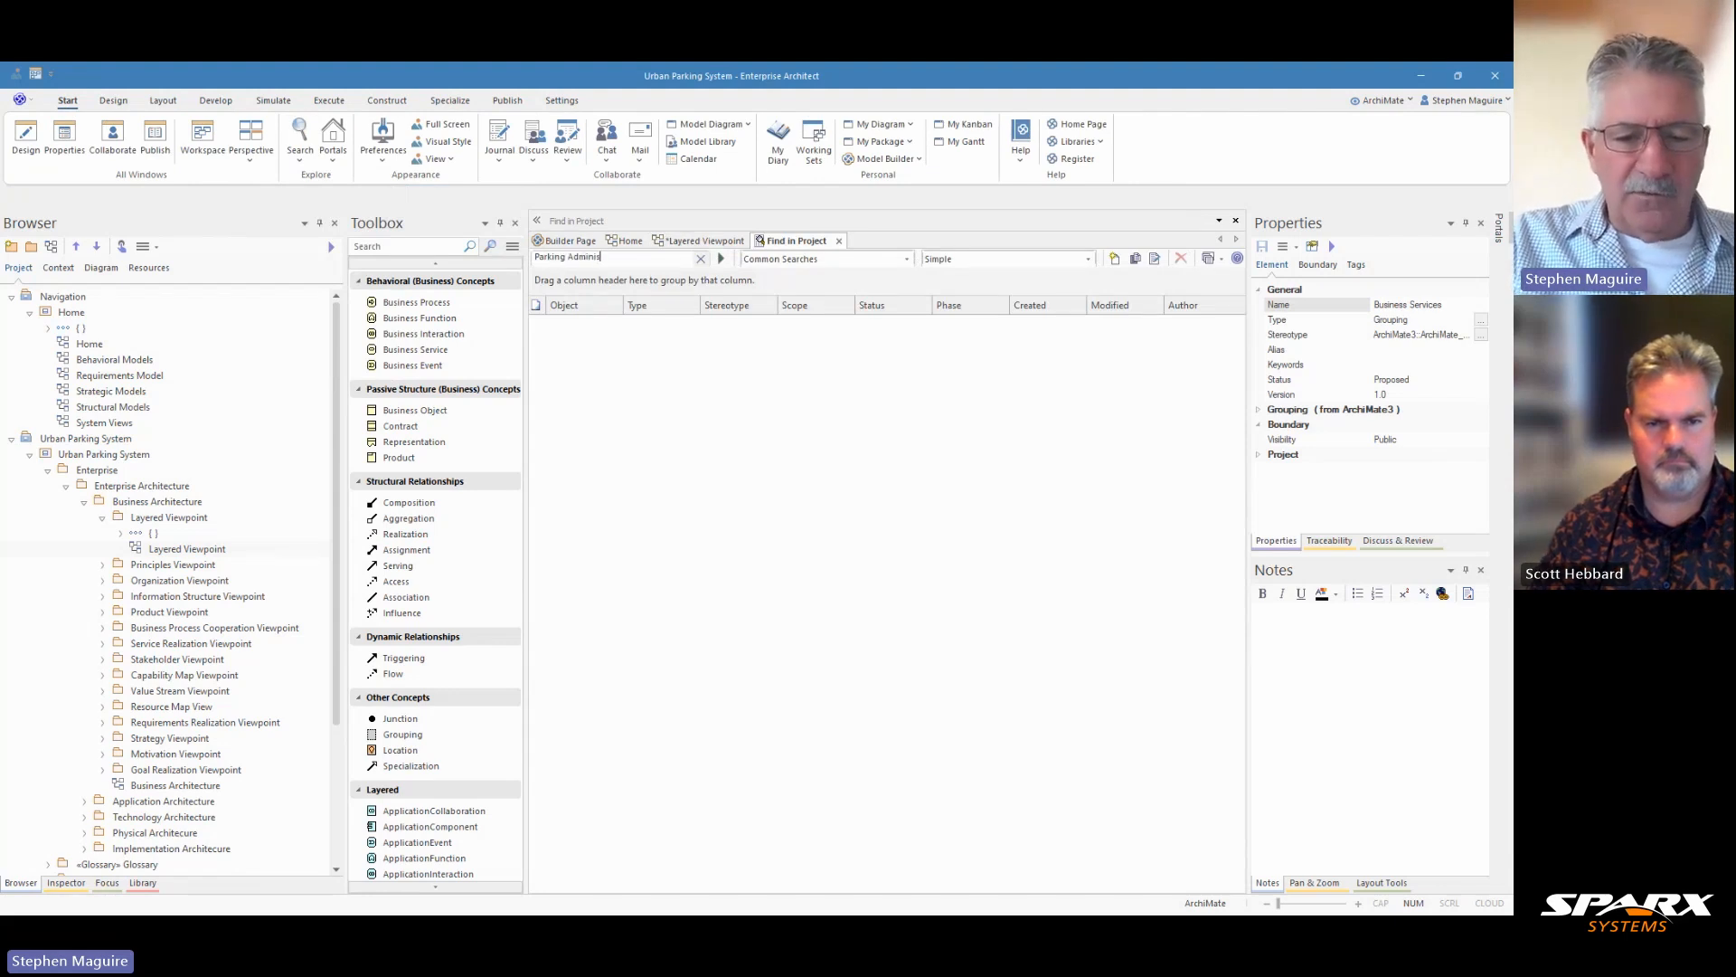
text(trator)
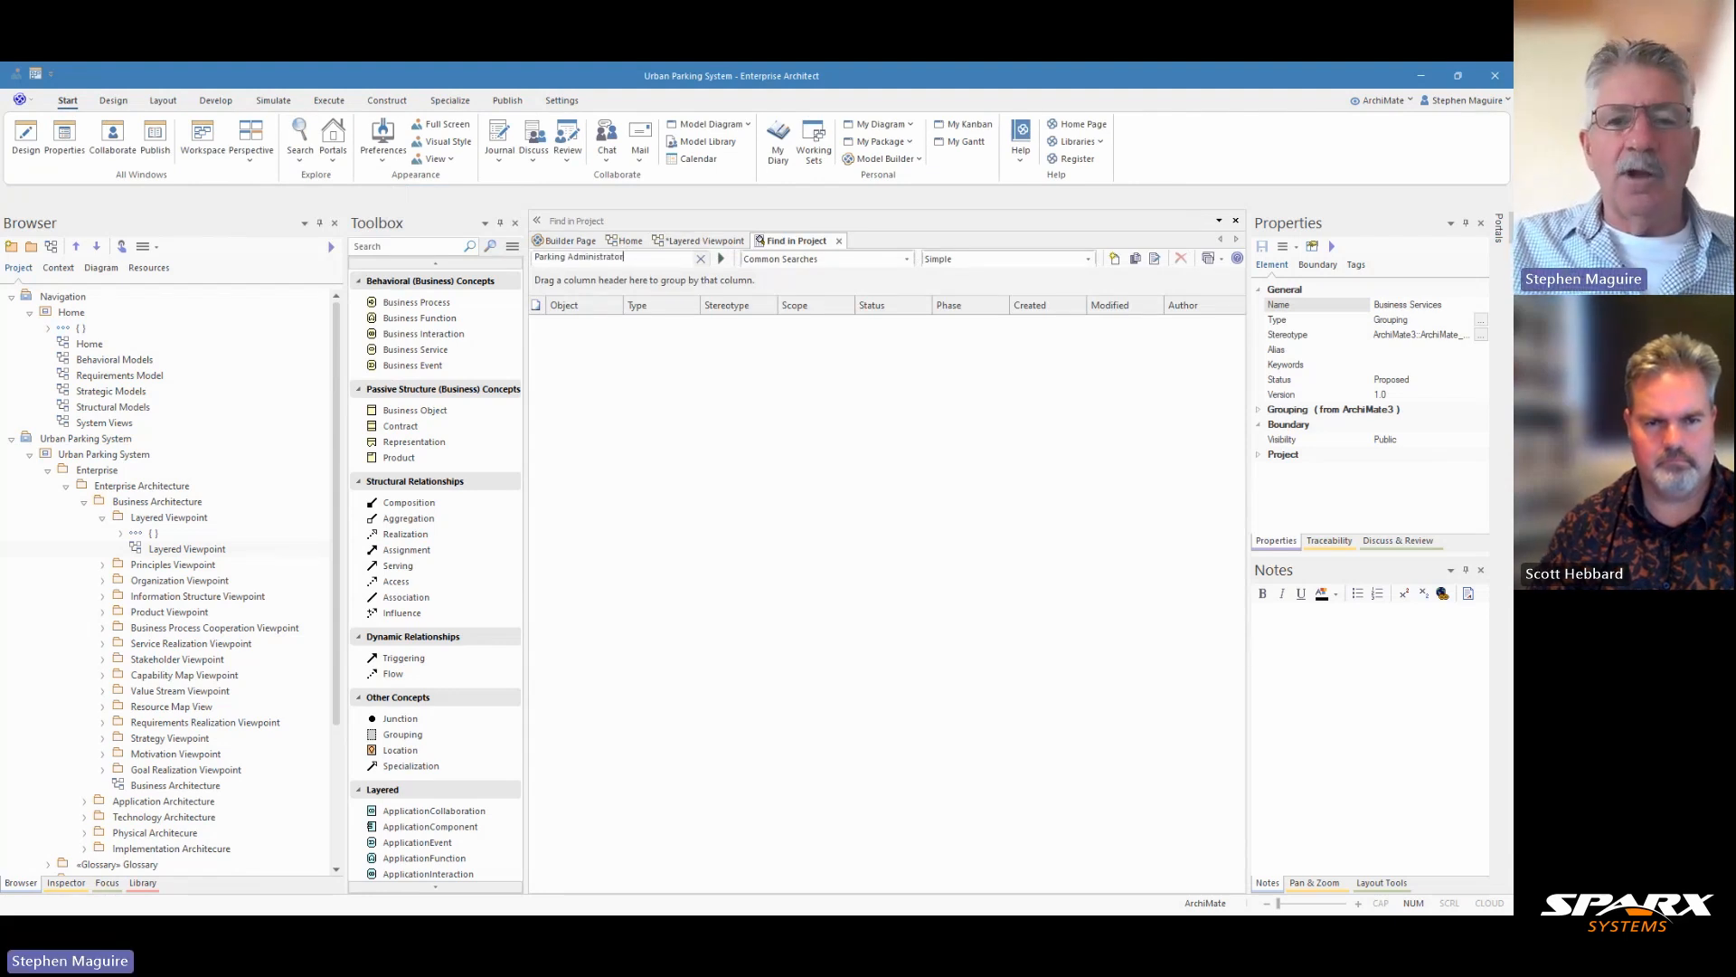
click(723, 260)
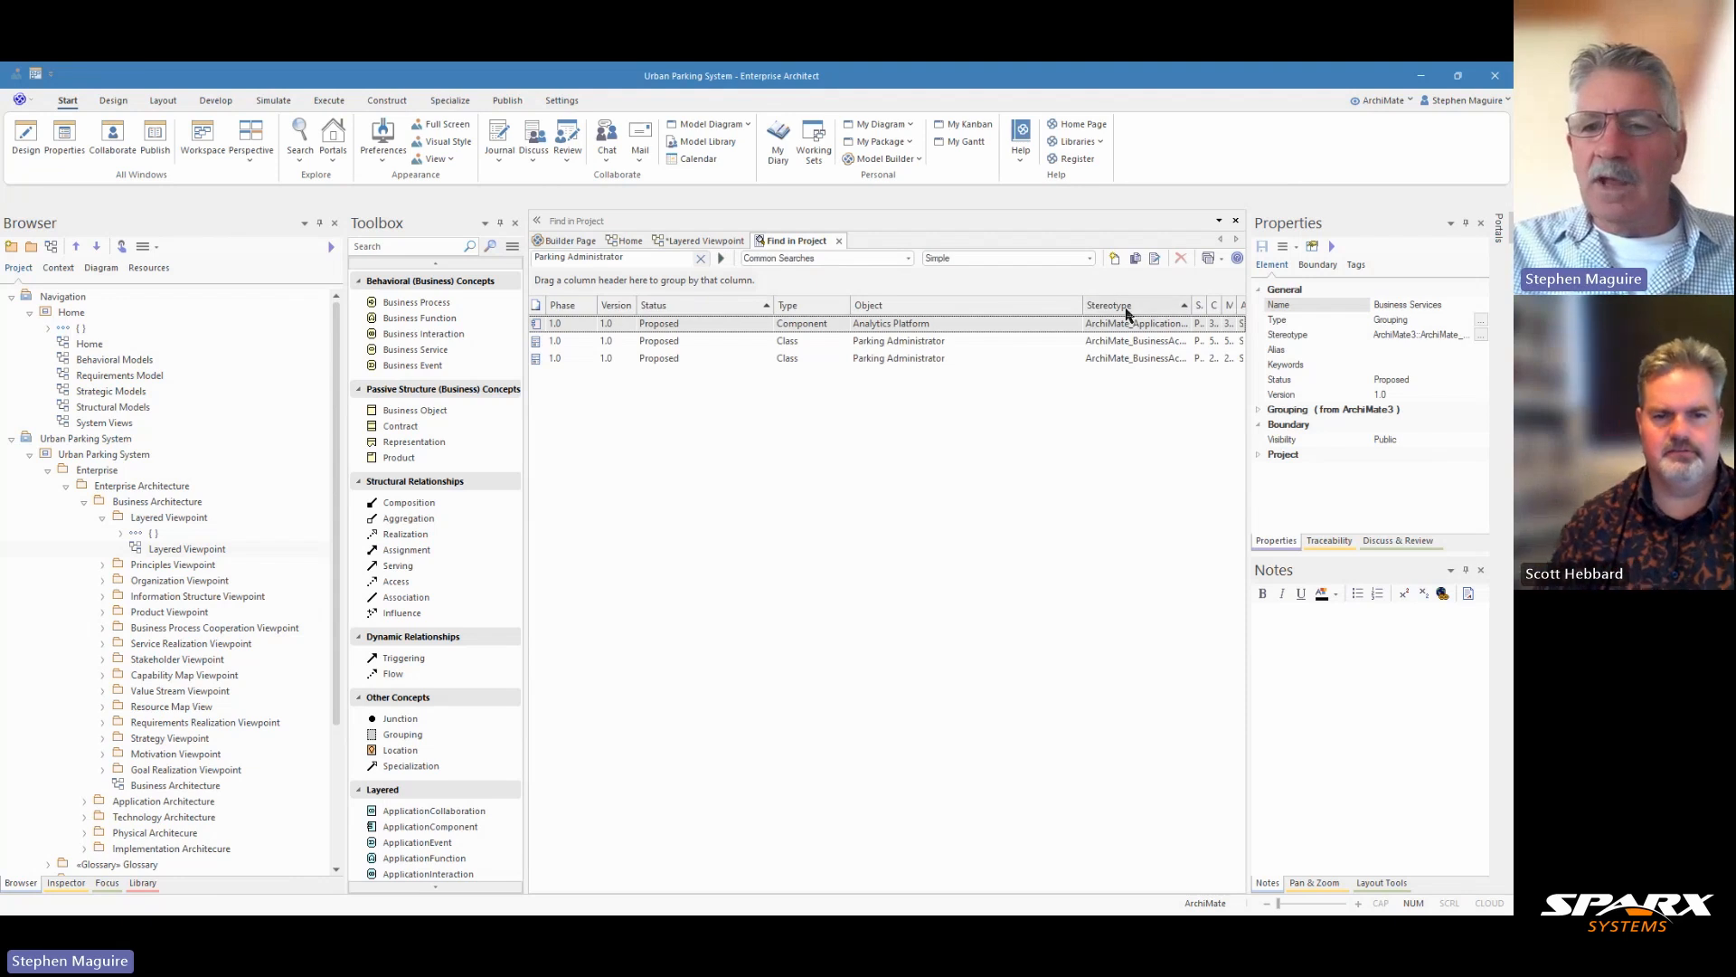
Widen the Stereotype column of the search results and locate the first Parking Administrator business actor in the diagram that uses it.
drag(1085, 307, 992, 317)
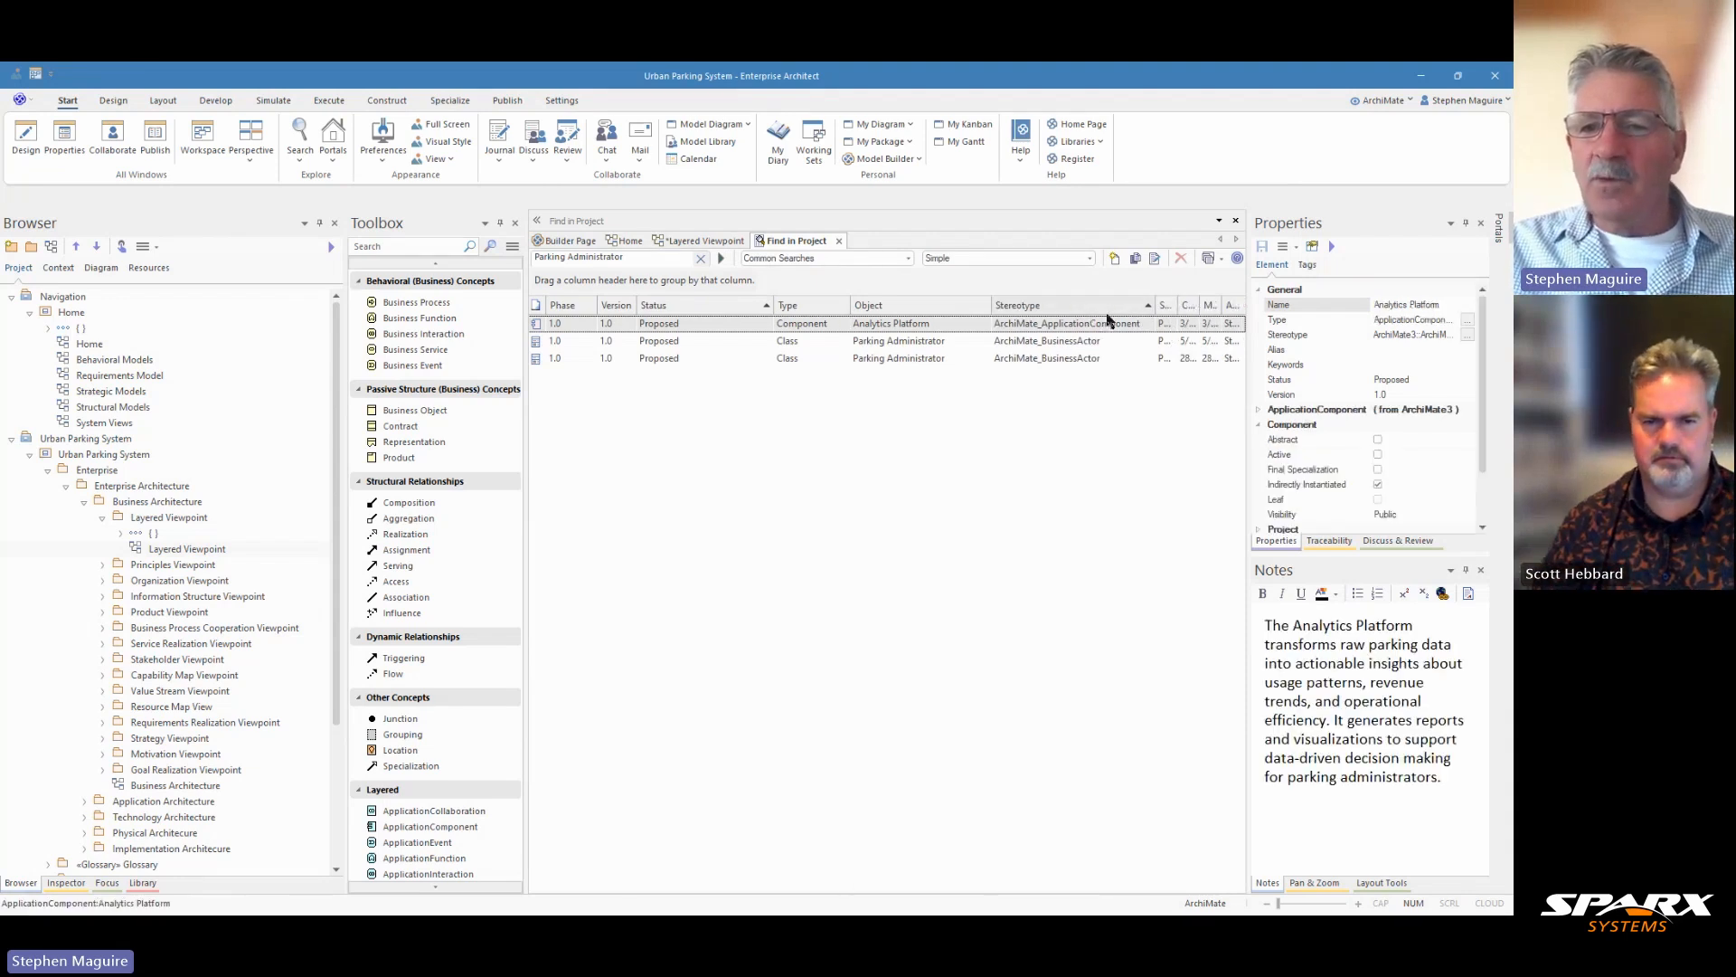
drag(1155, 305, 1216, 301)
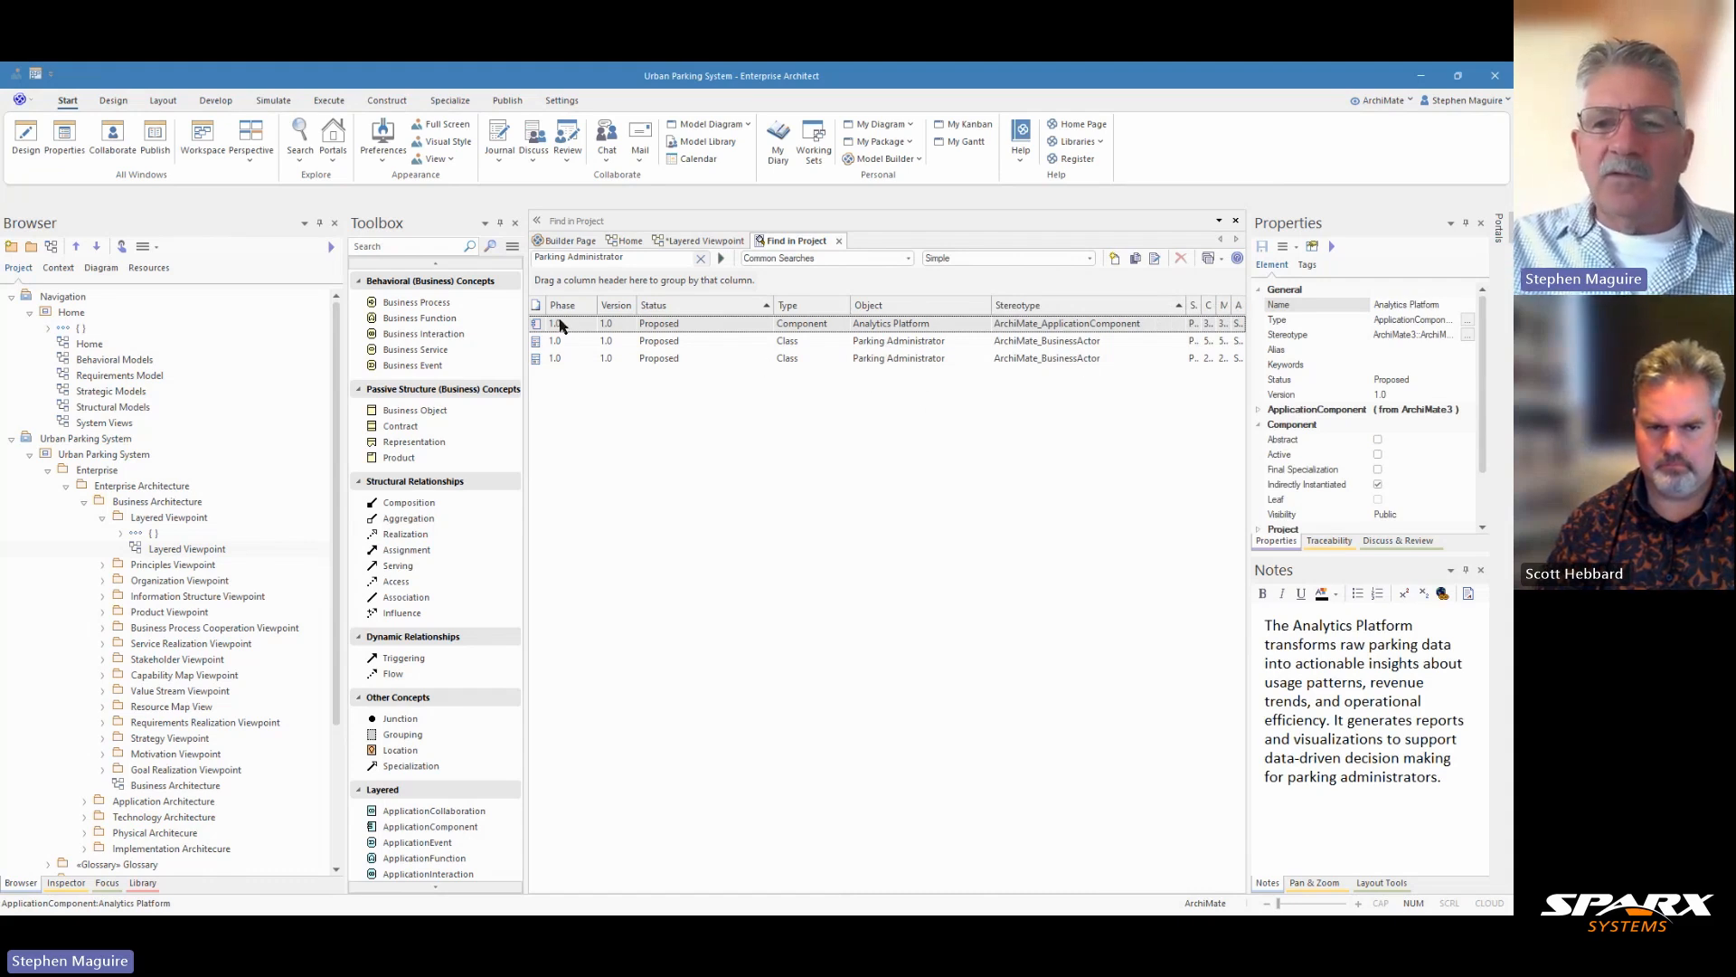
click(653, 344)
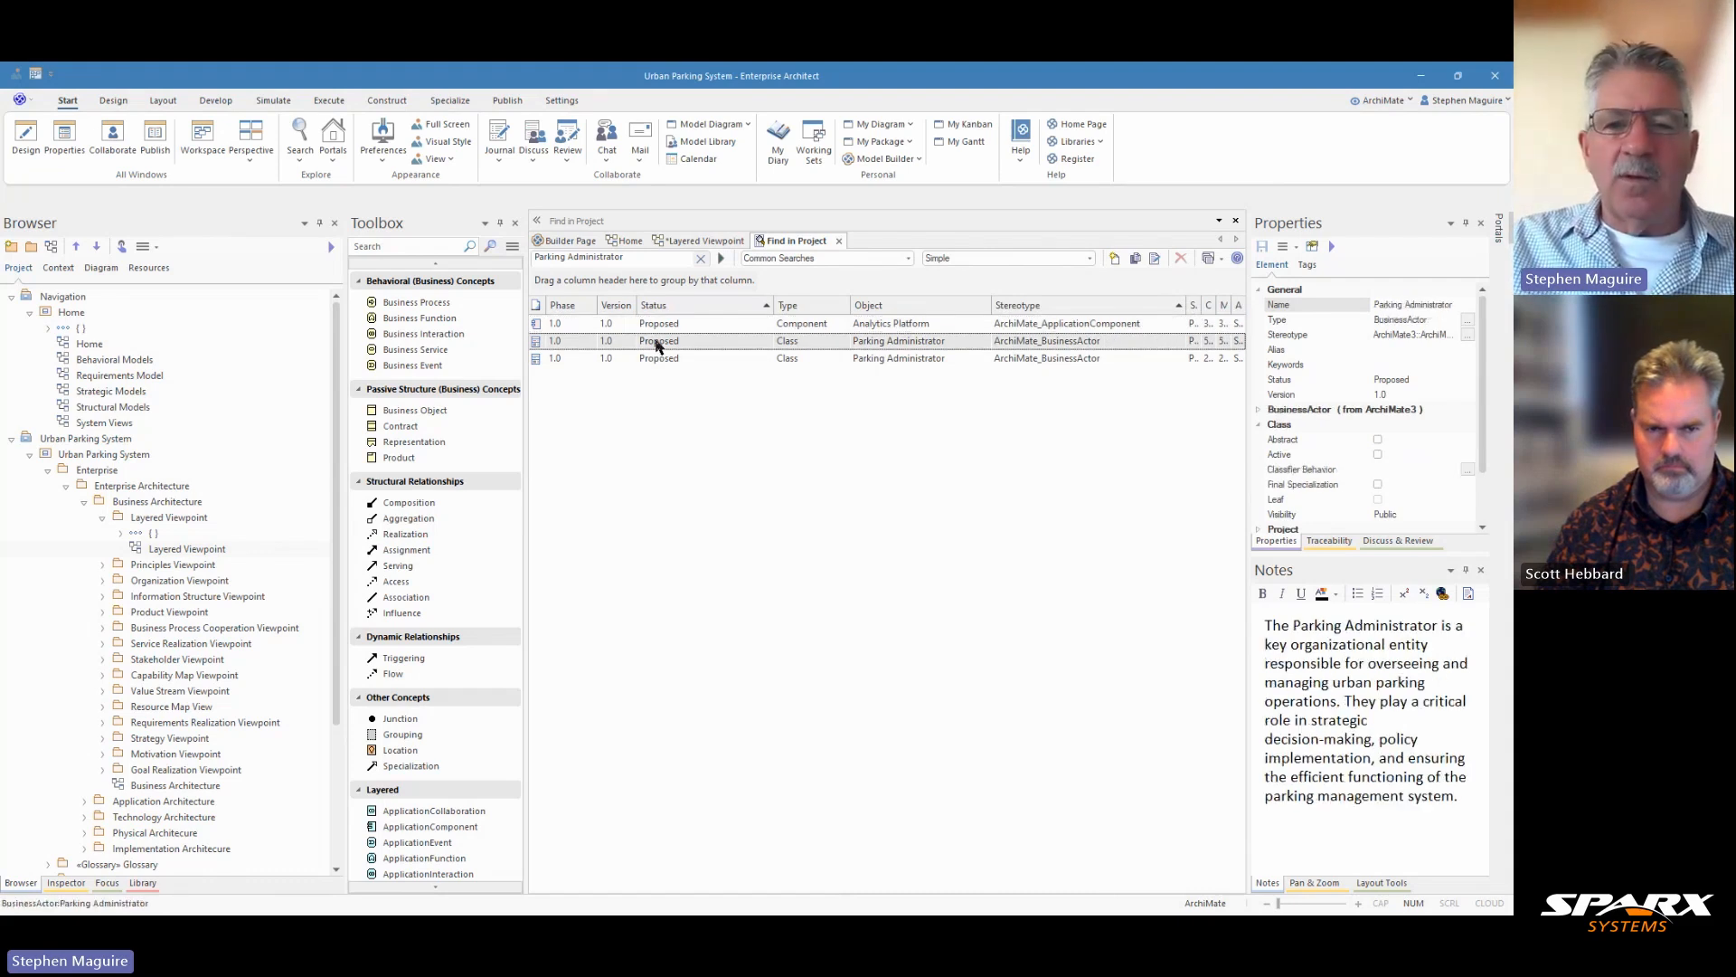
right_click(658, 343)
click(726, 481)
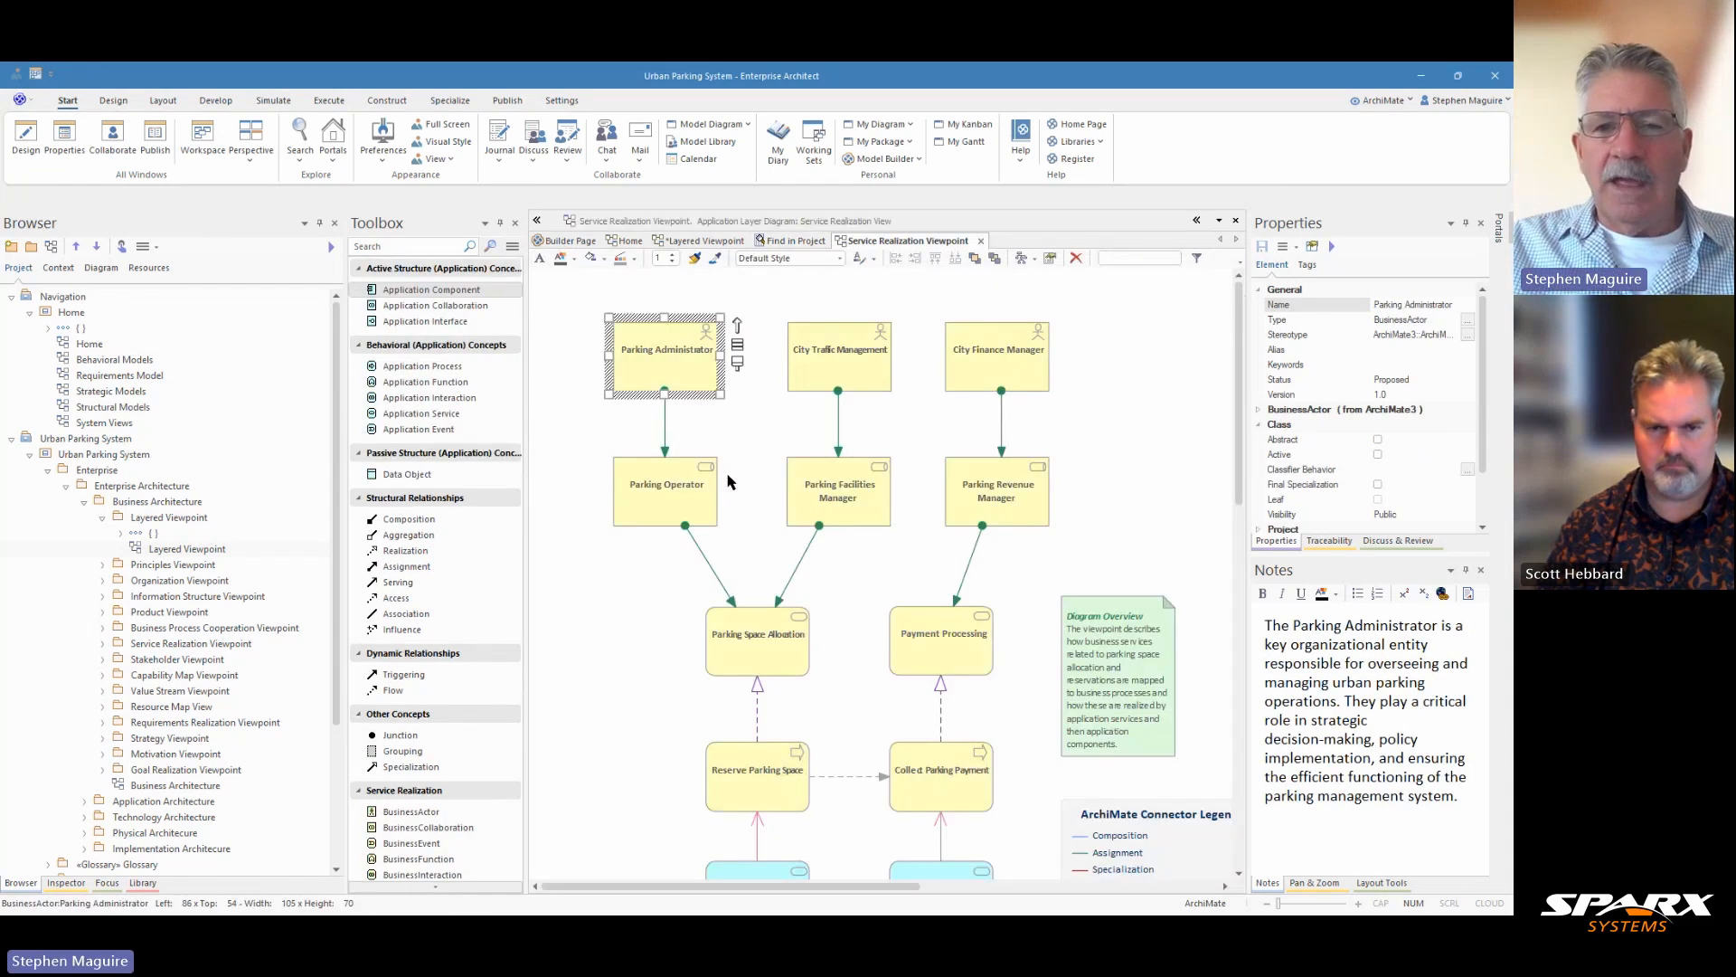
Copy the three business actors and three roles from the Service Realization Viewpoint into the Actors and Roles grouping of the Layered Viewpoint.
click(1090, 409)
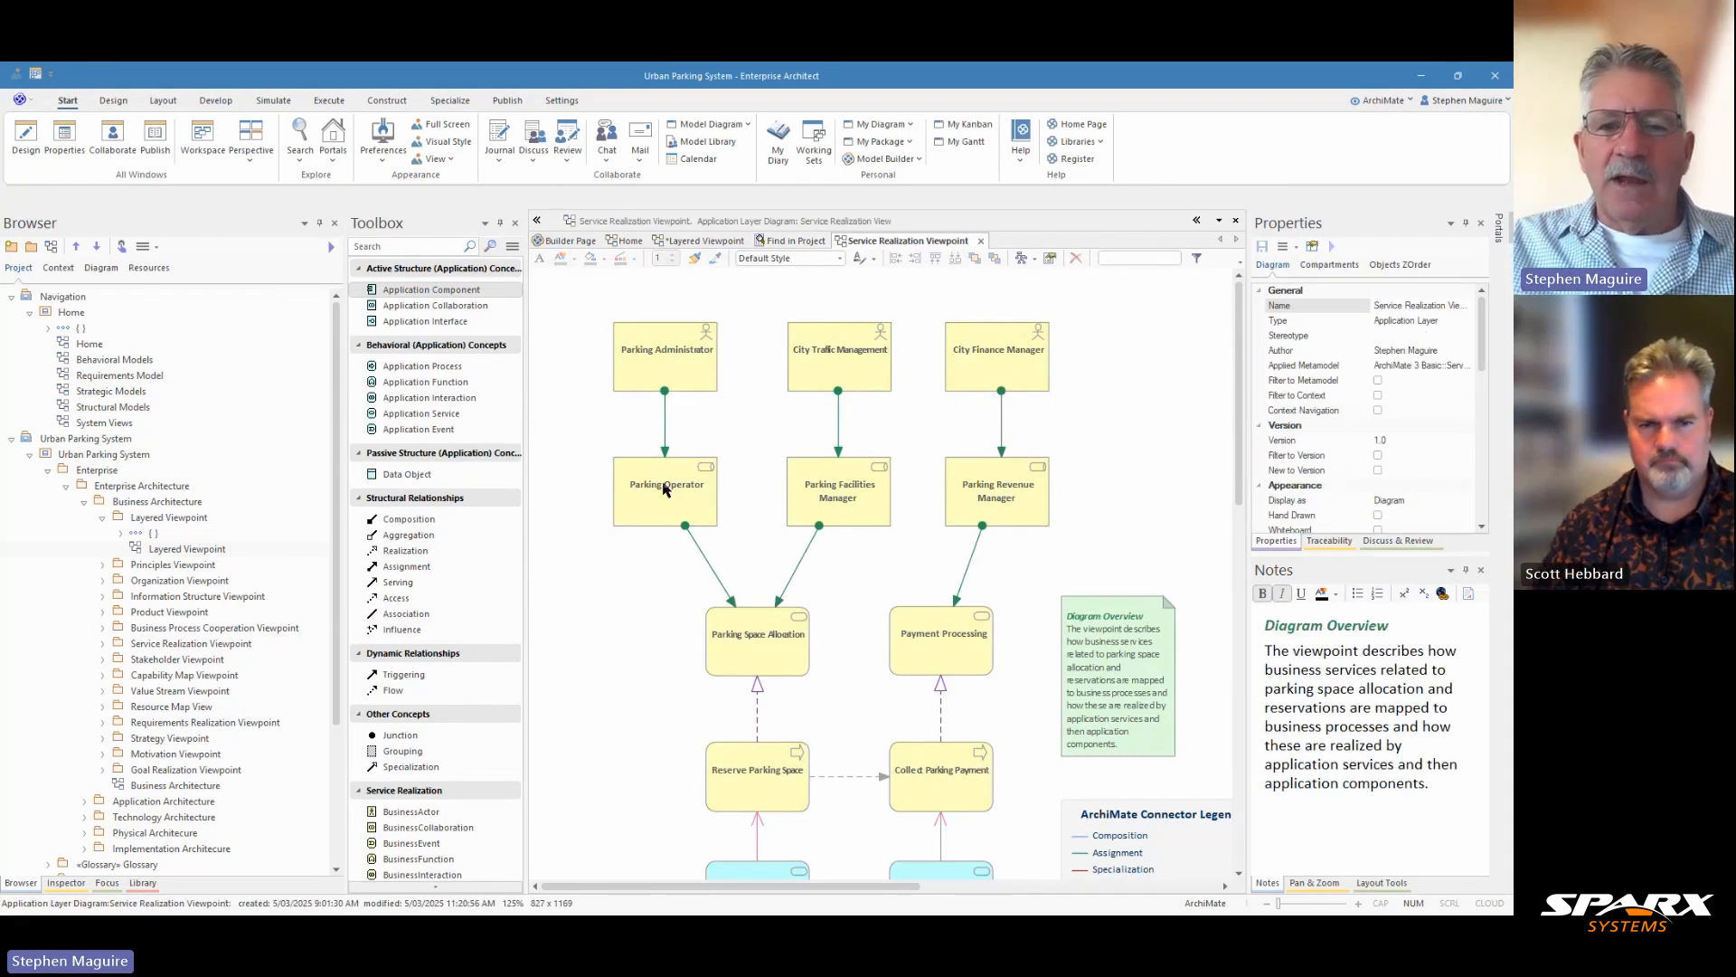
drag(574, 312, 1070, 540)
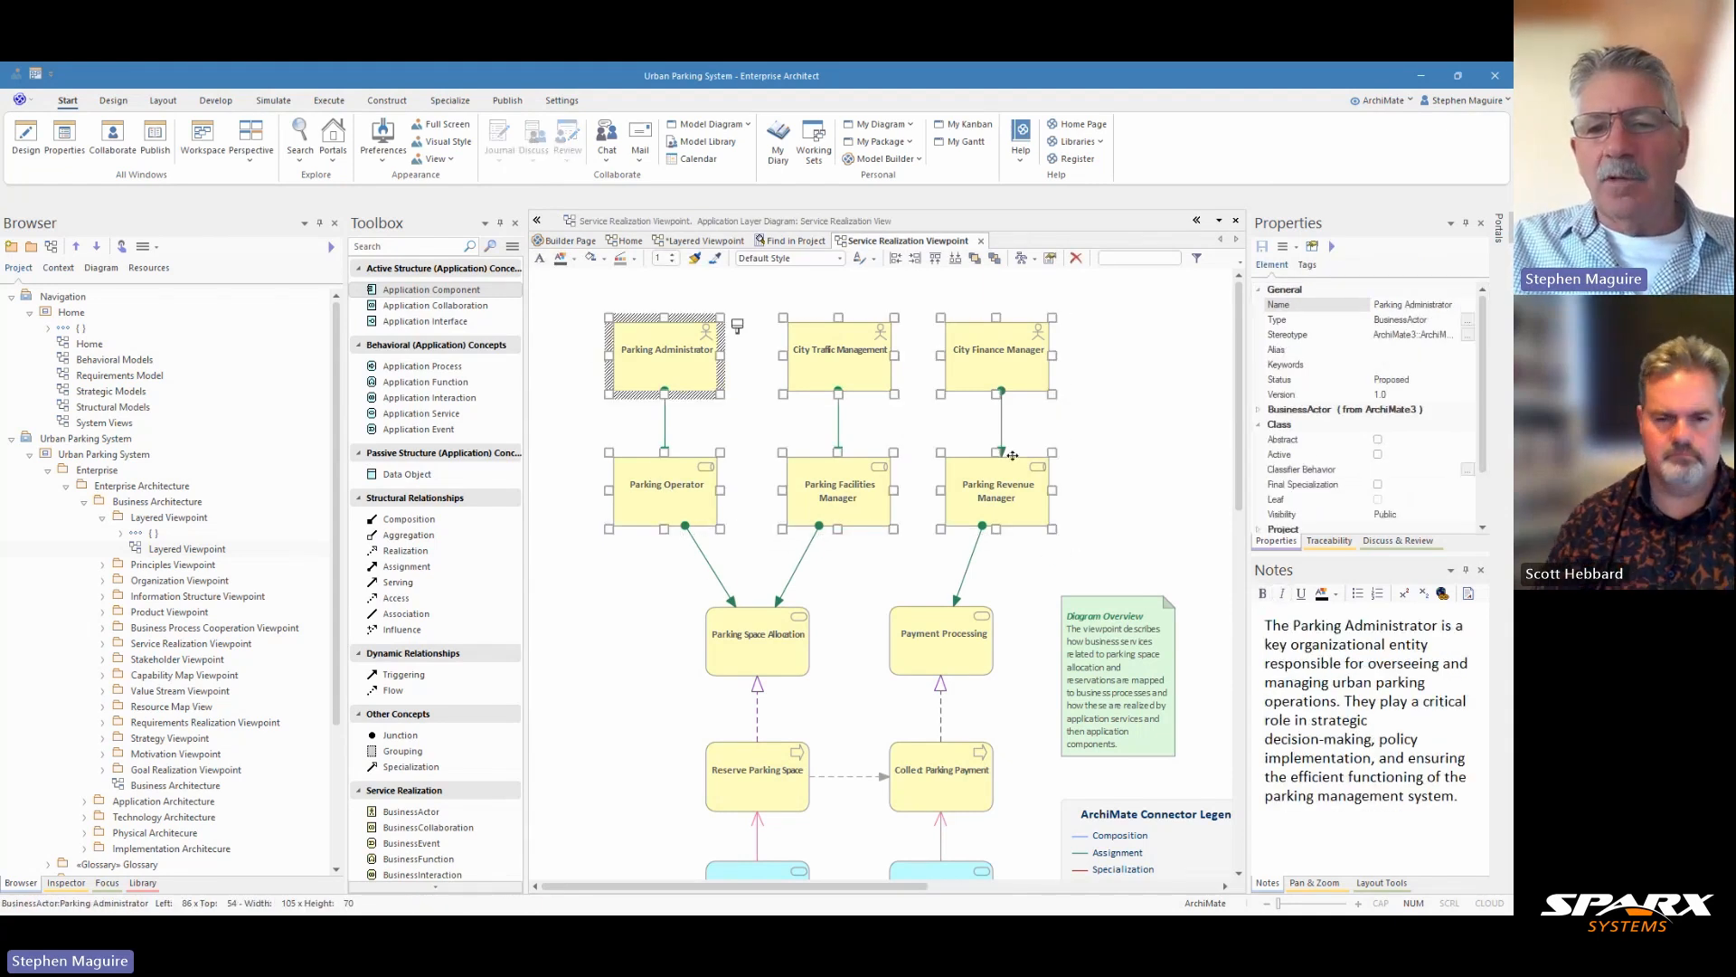
click(570, 303)
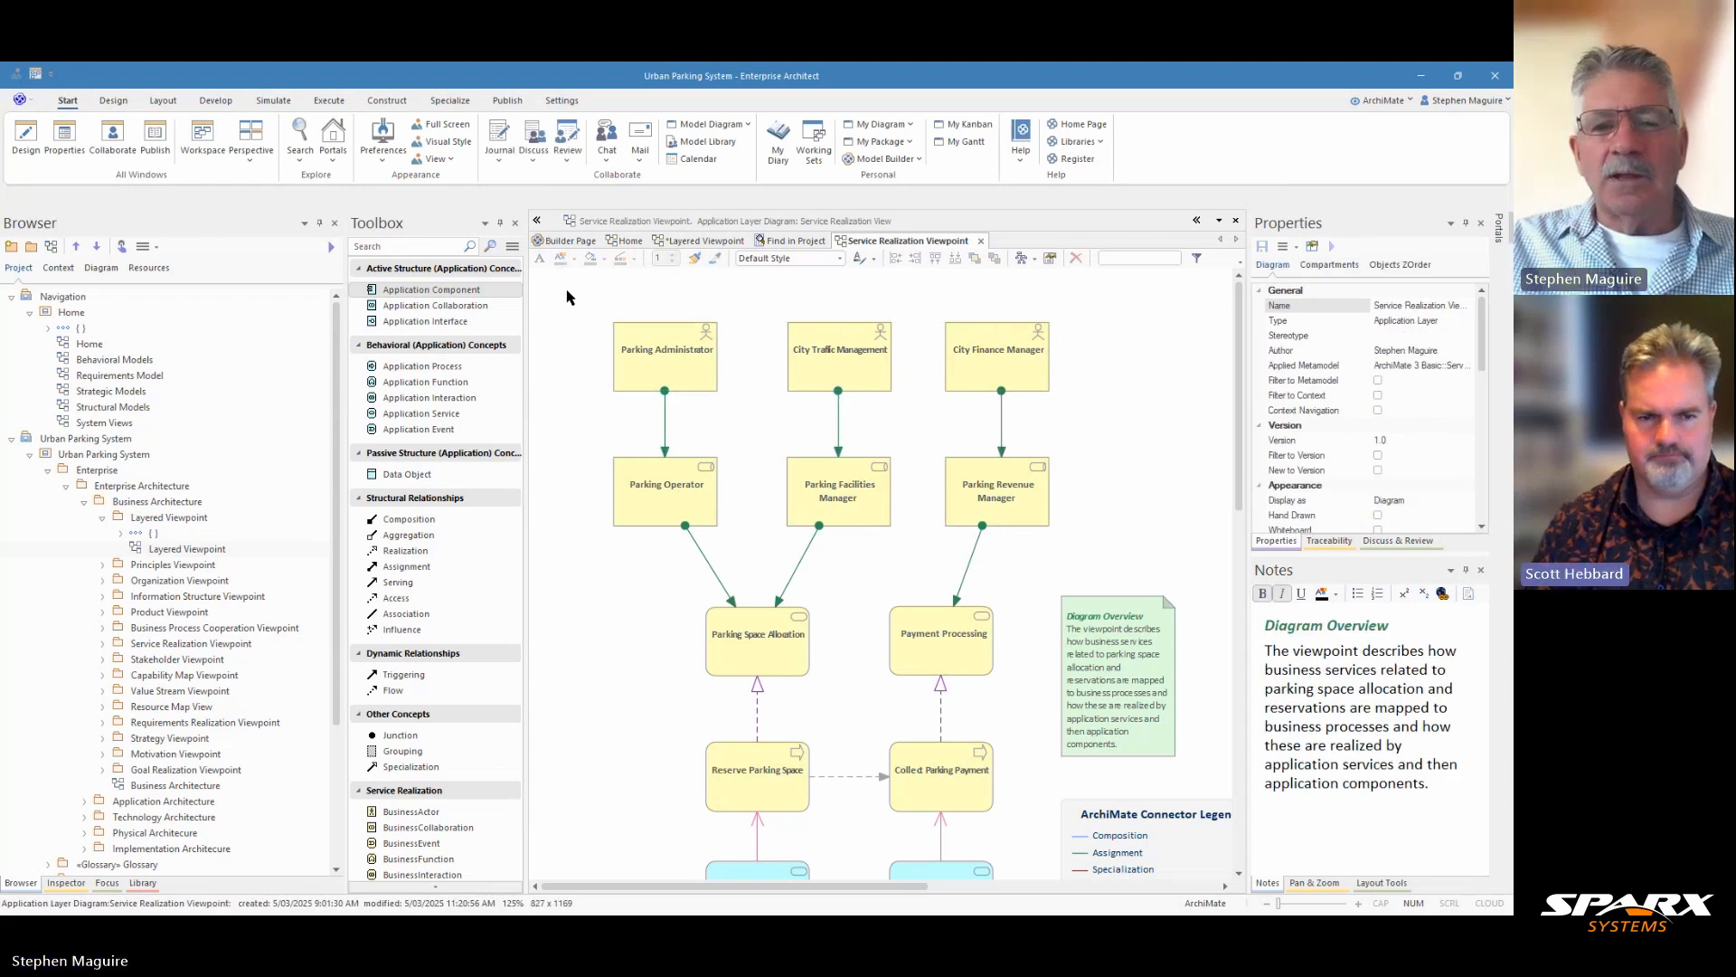
drag(568, 290, 1105, 549)
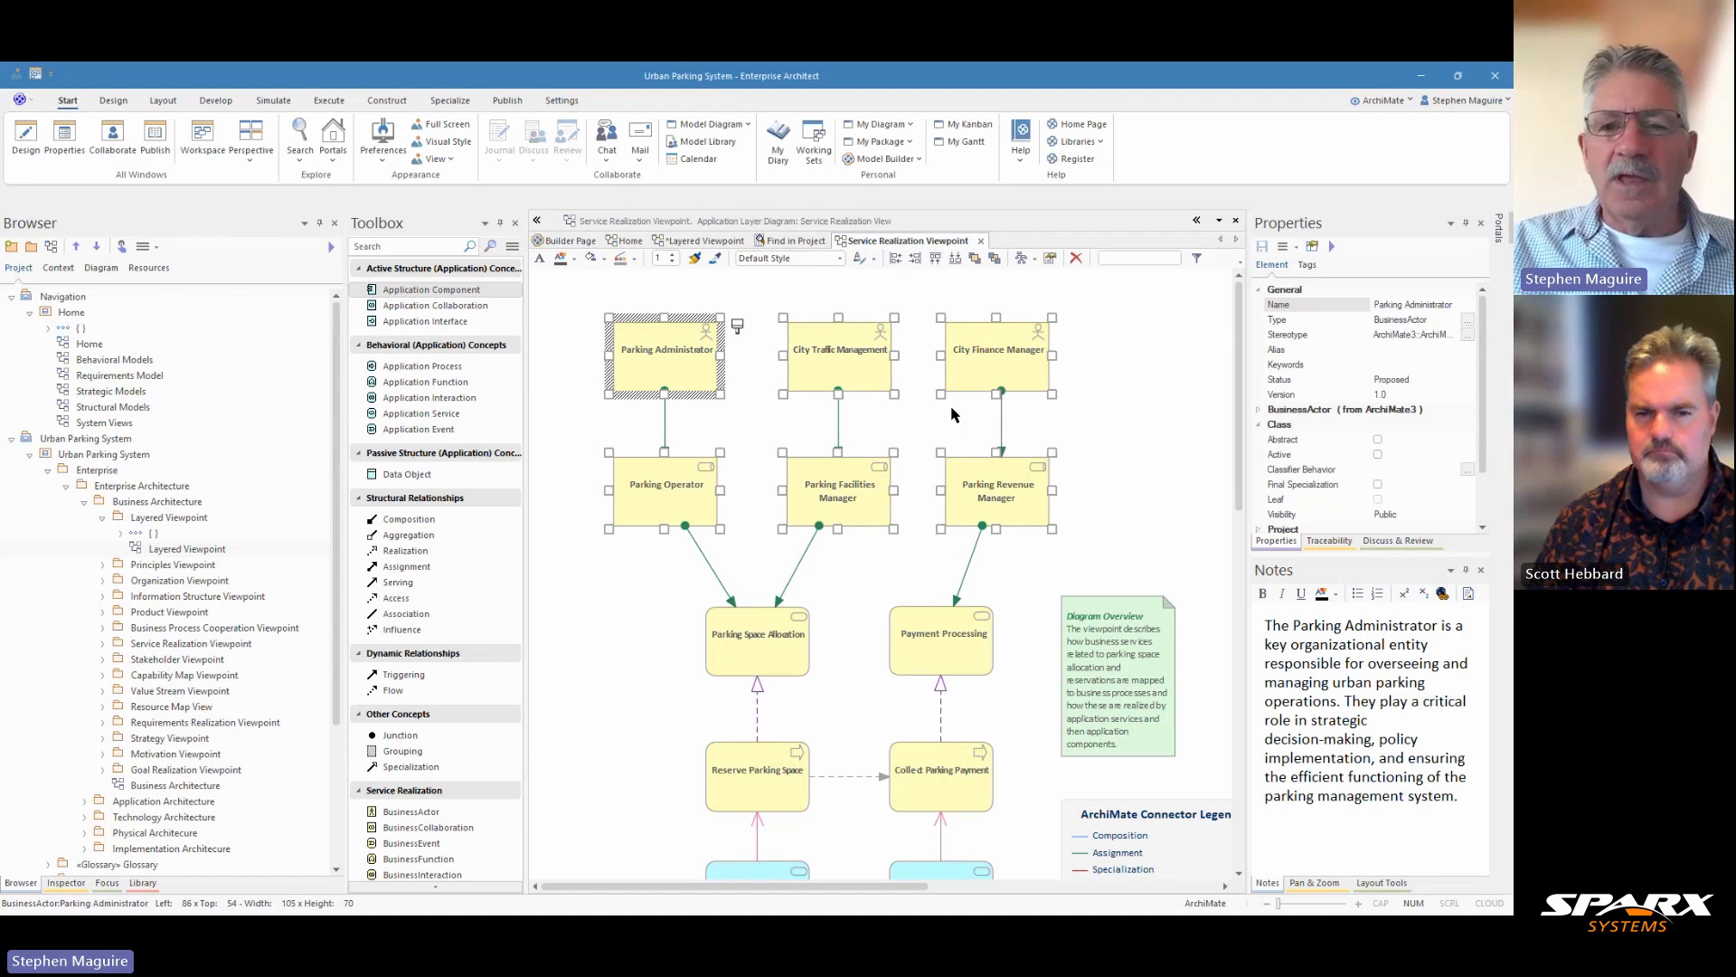
click(693, 242)
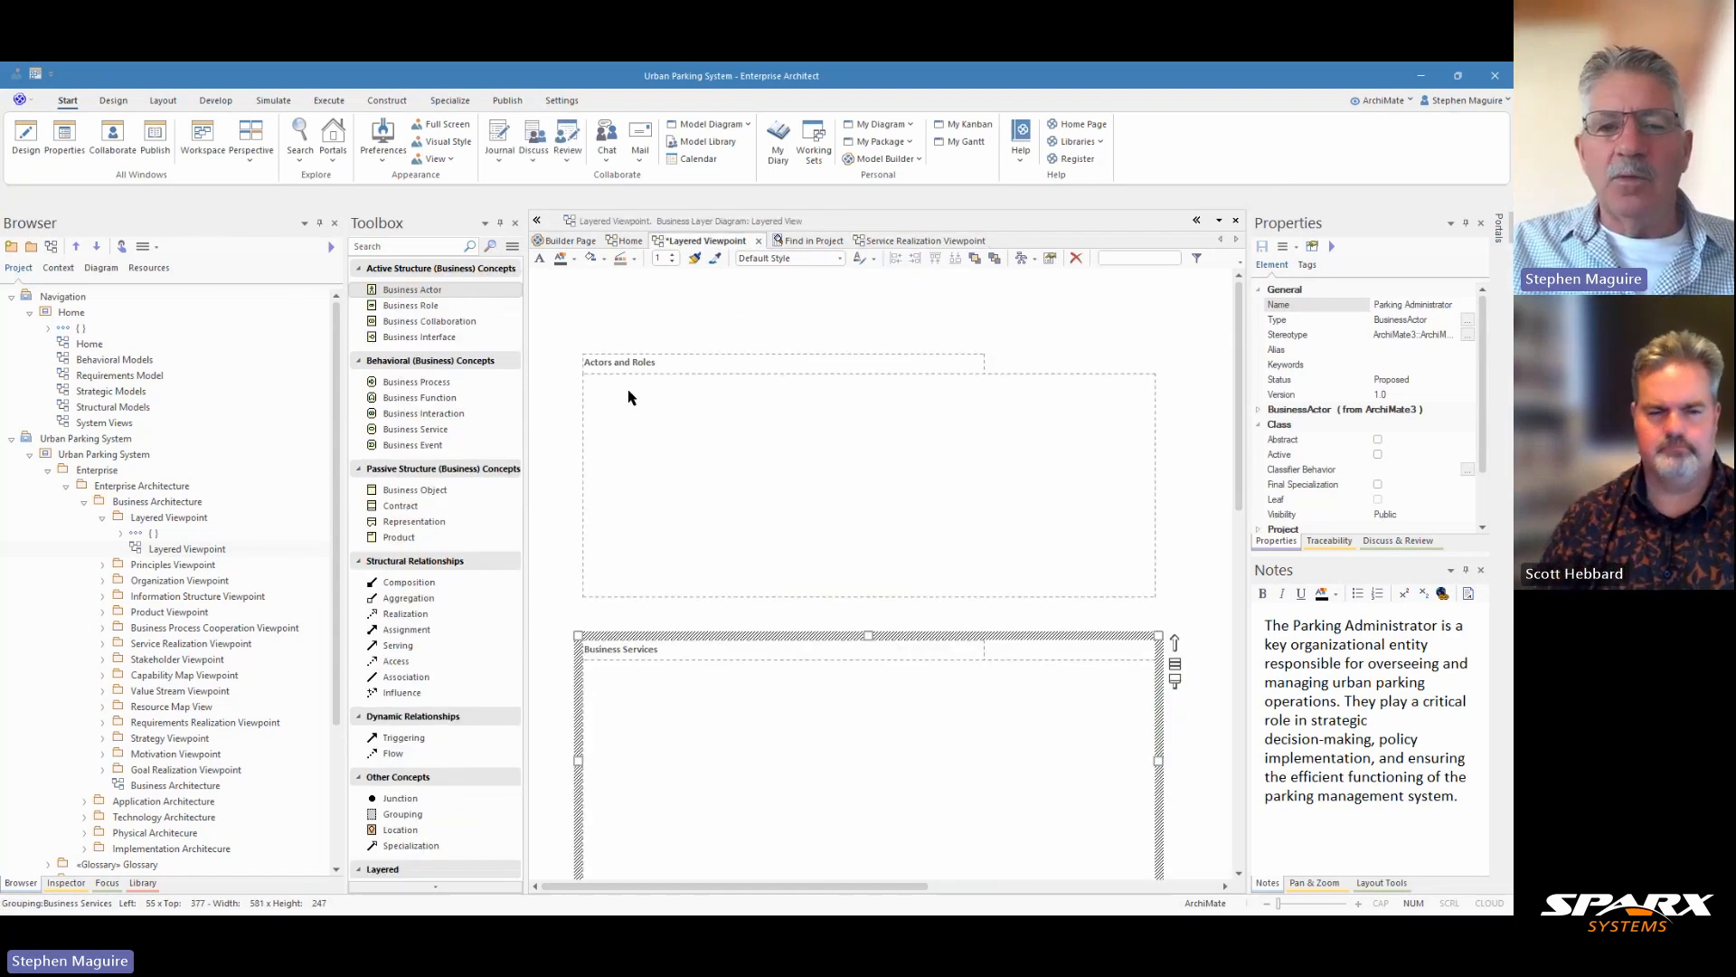
click(613, 410)
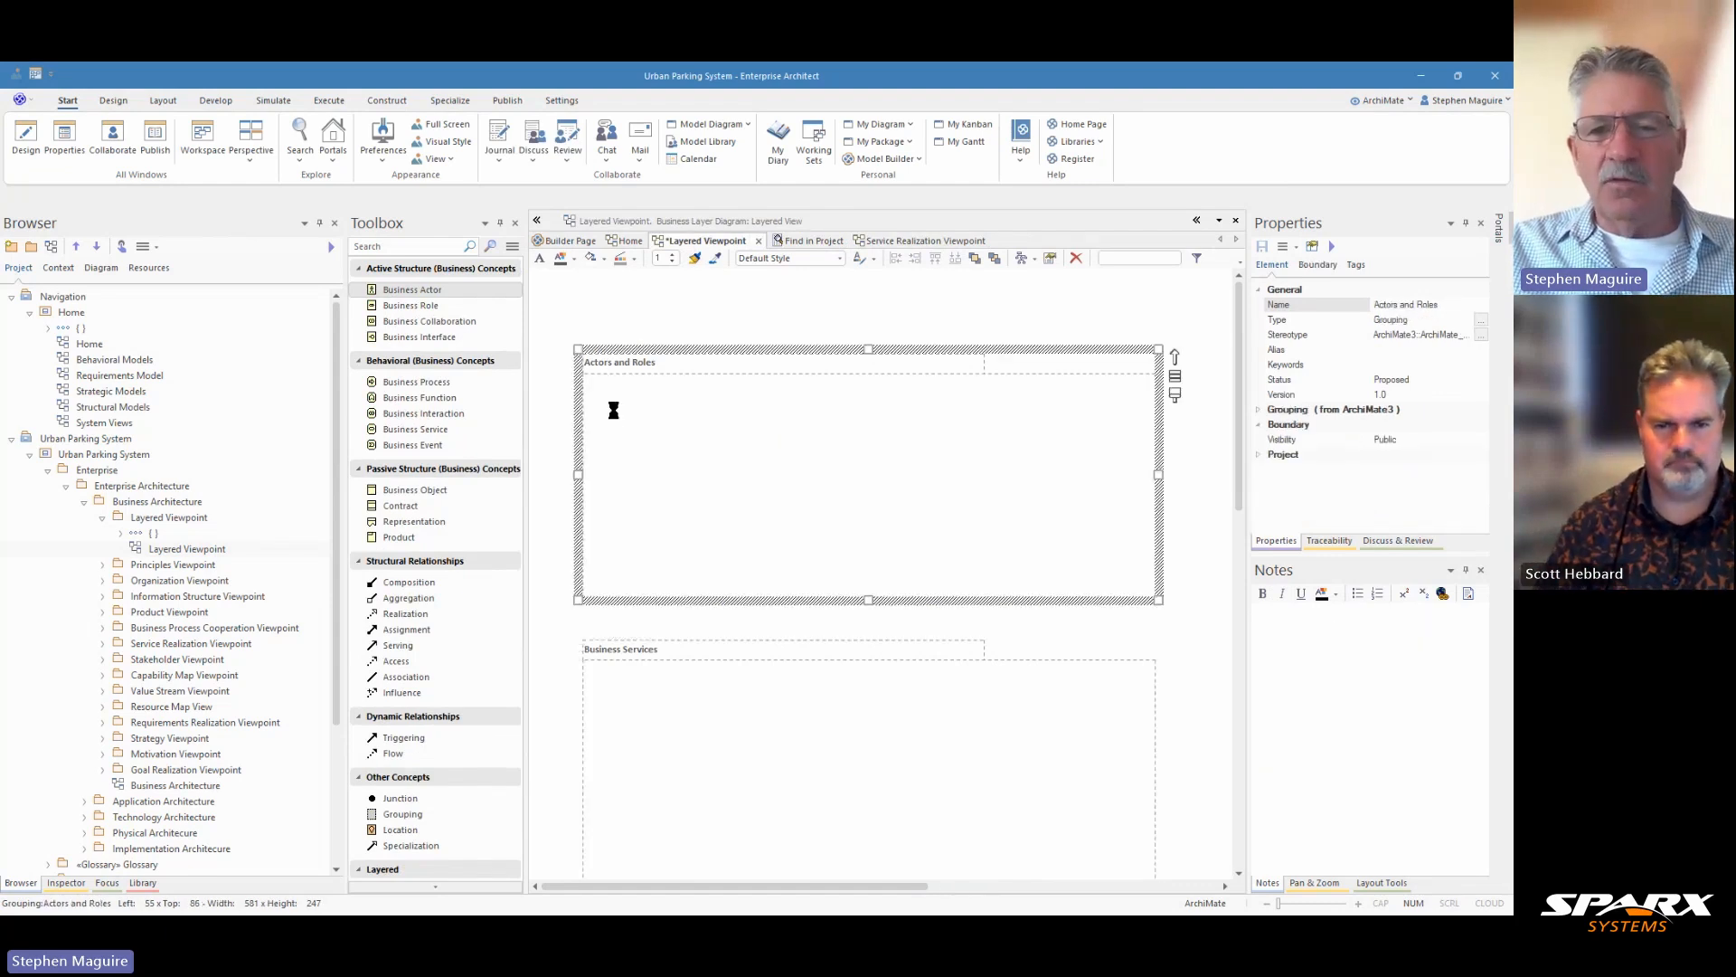
key(ctrl+v)
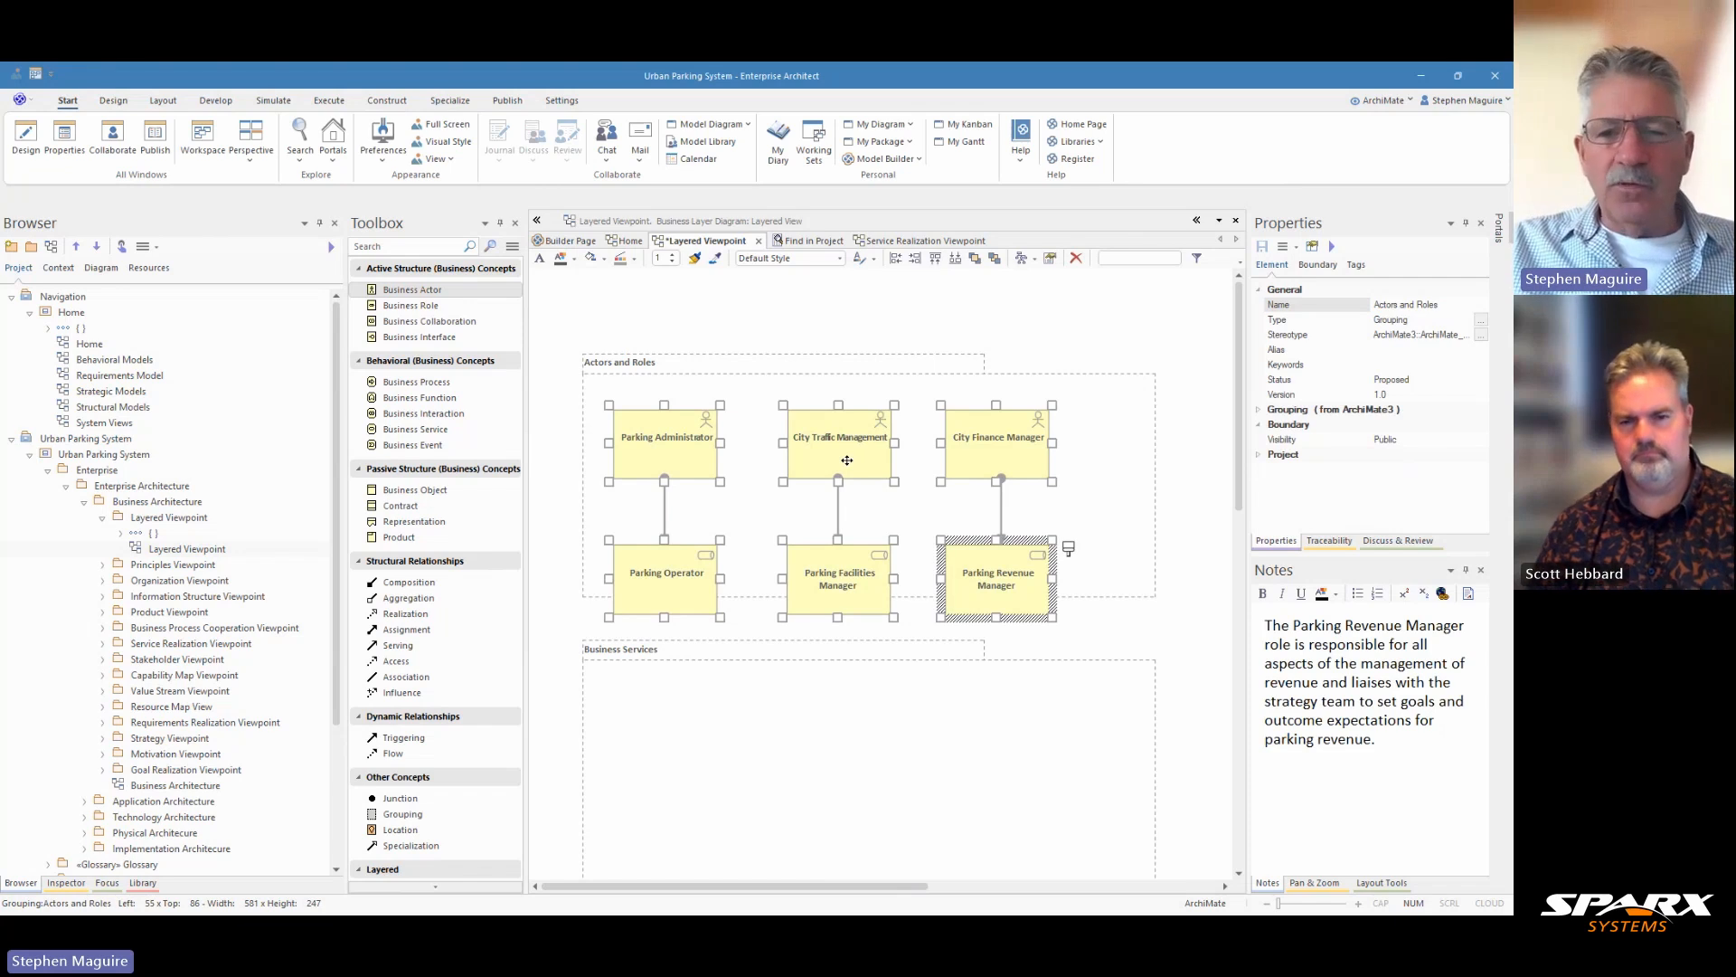
Reduce the height of the six pasted elements to about 44 so they fit inside the Actors and Roles grouping.
key(ctrl+Up)
key(ctrl+Up)
key(ctrl+Up)
key(ctrl+Up)
key(ctrl+Up)
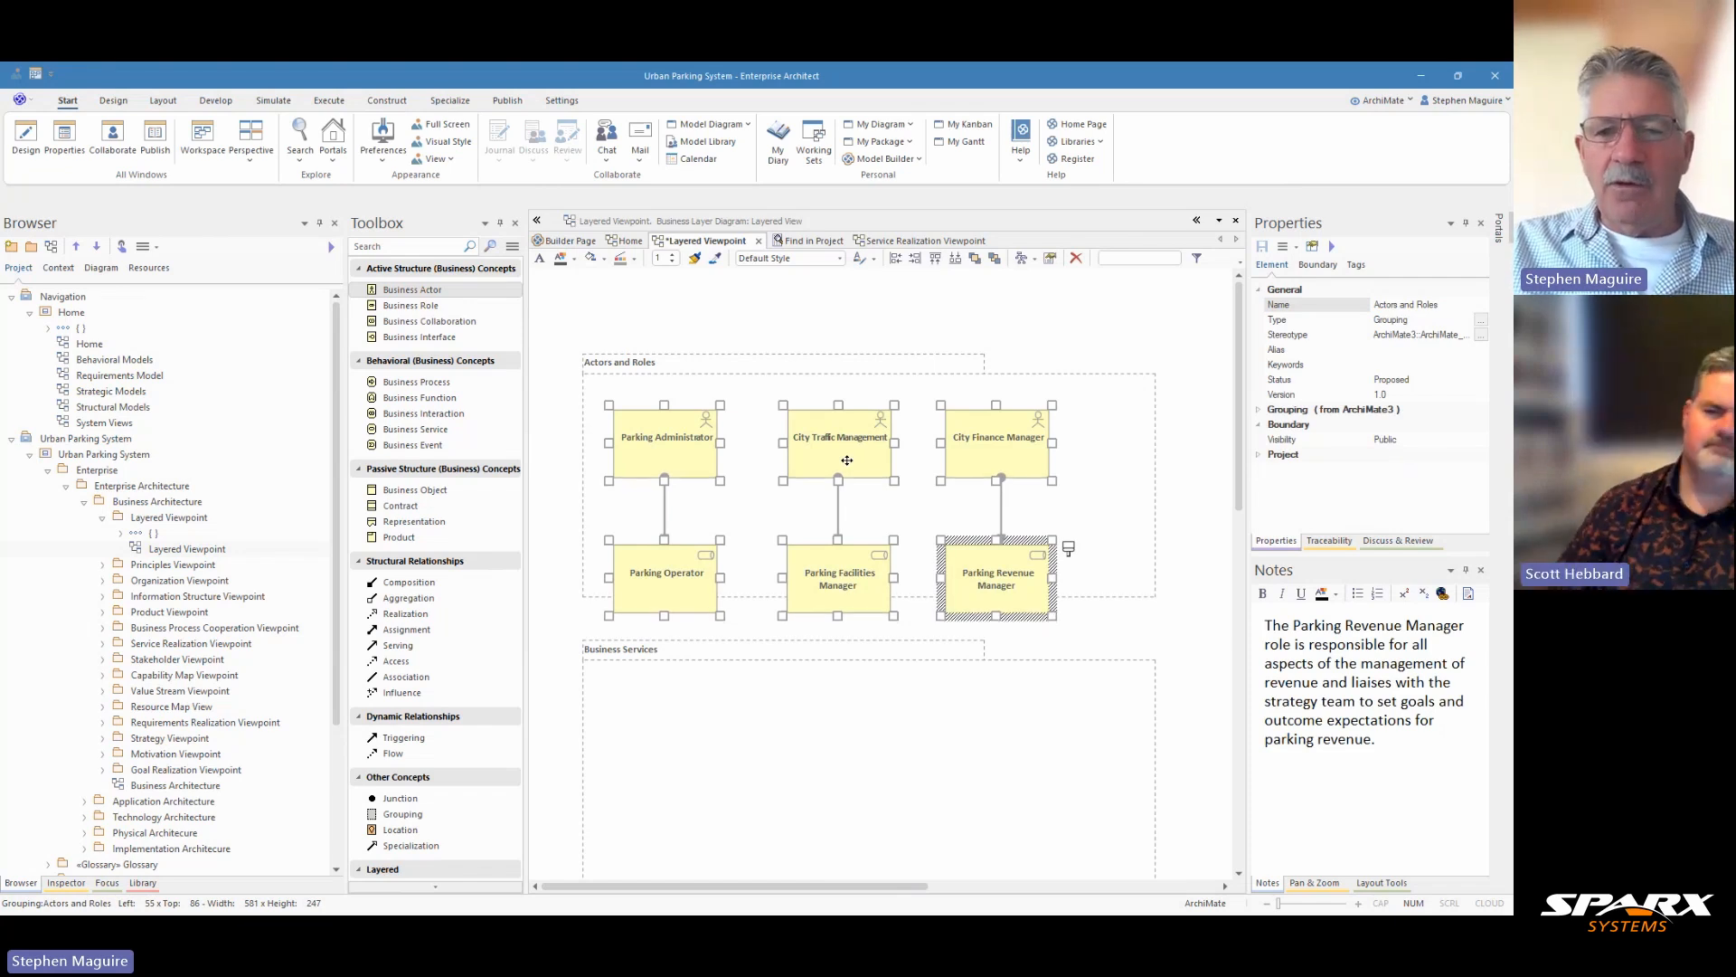
key(ctrl+Up)
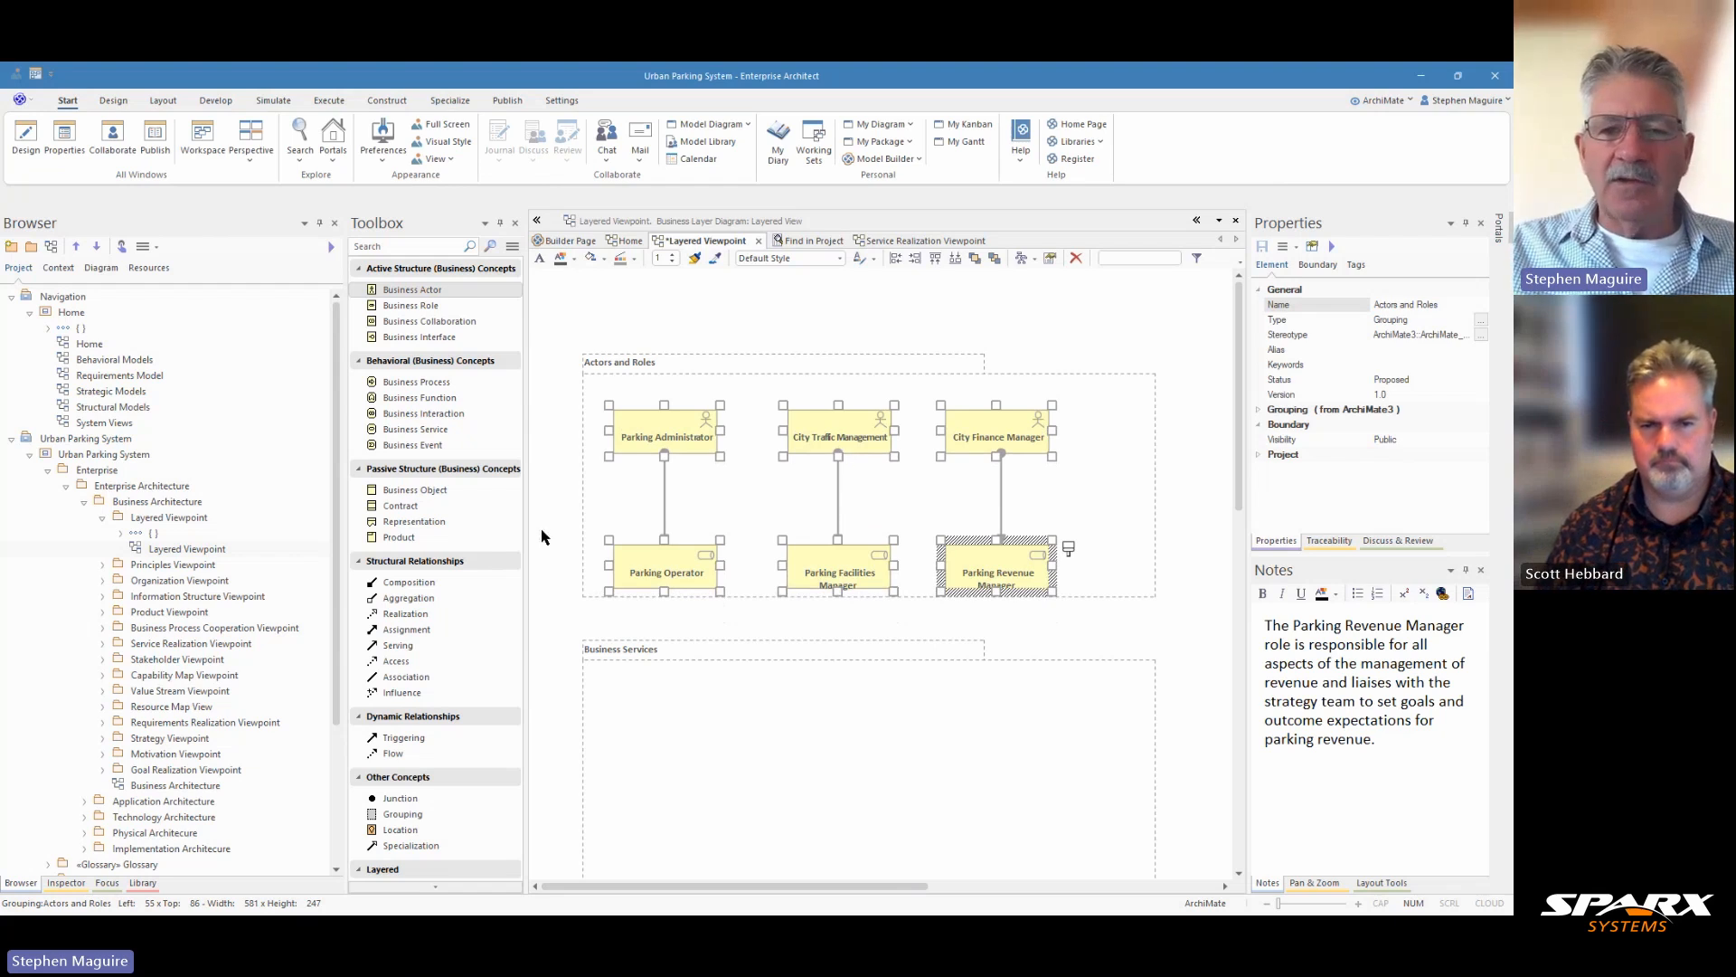
Move Parking Operator, Parking Facilities Manager and Parking Revenue Manager up together, closer to the actors, to a top position of about 223.
click(572, 532)
click(635, 555)
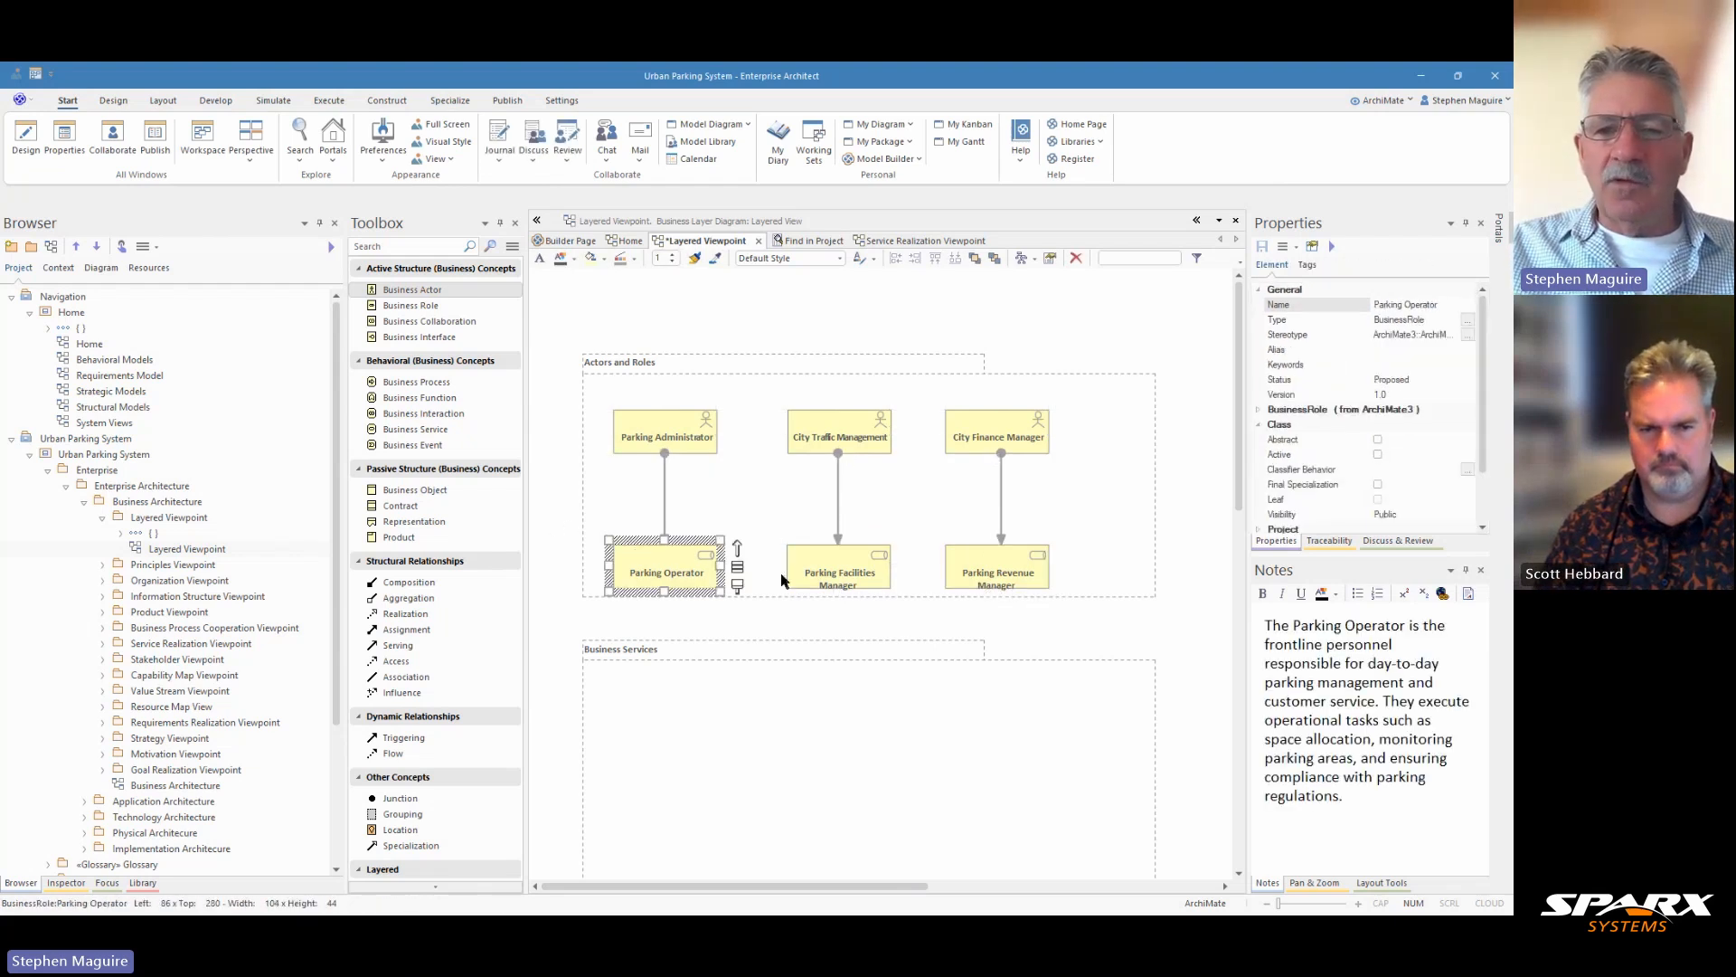
ctrl+click(824, 567)
ctrl+click(987, 566)
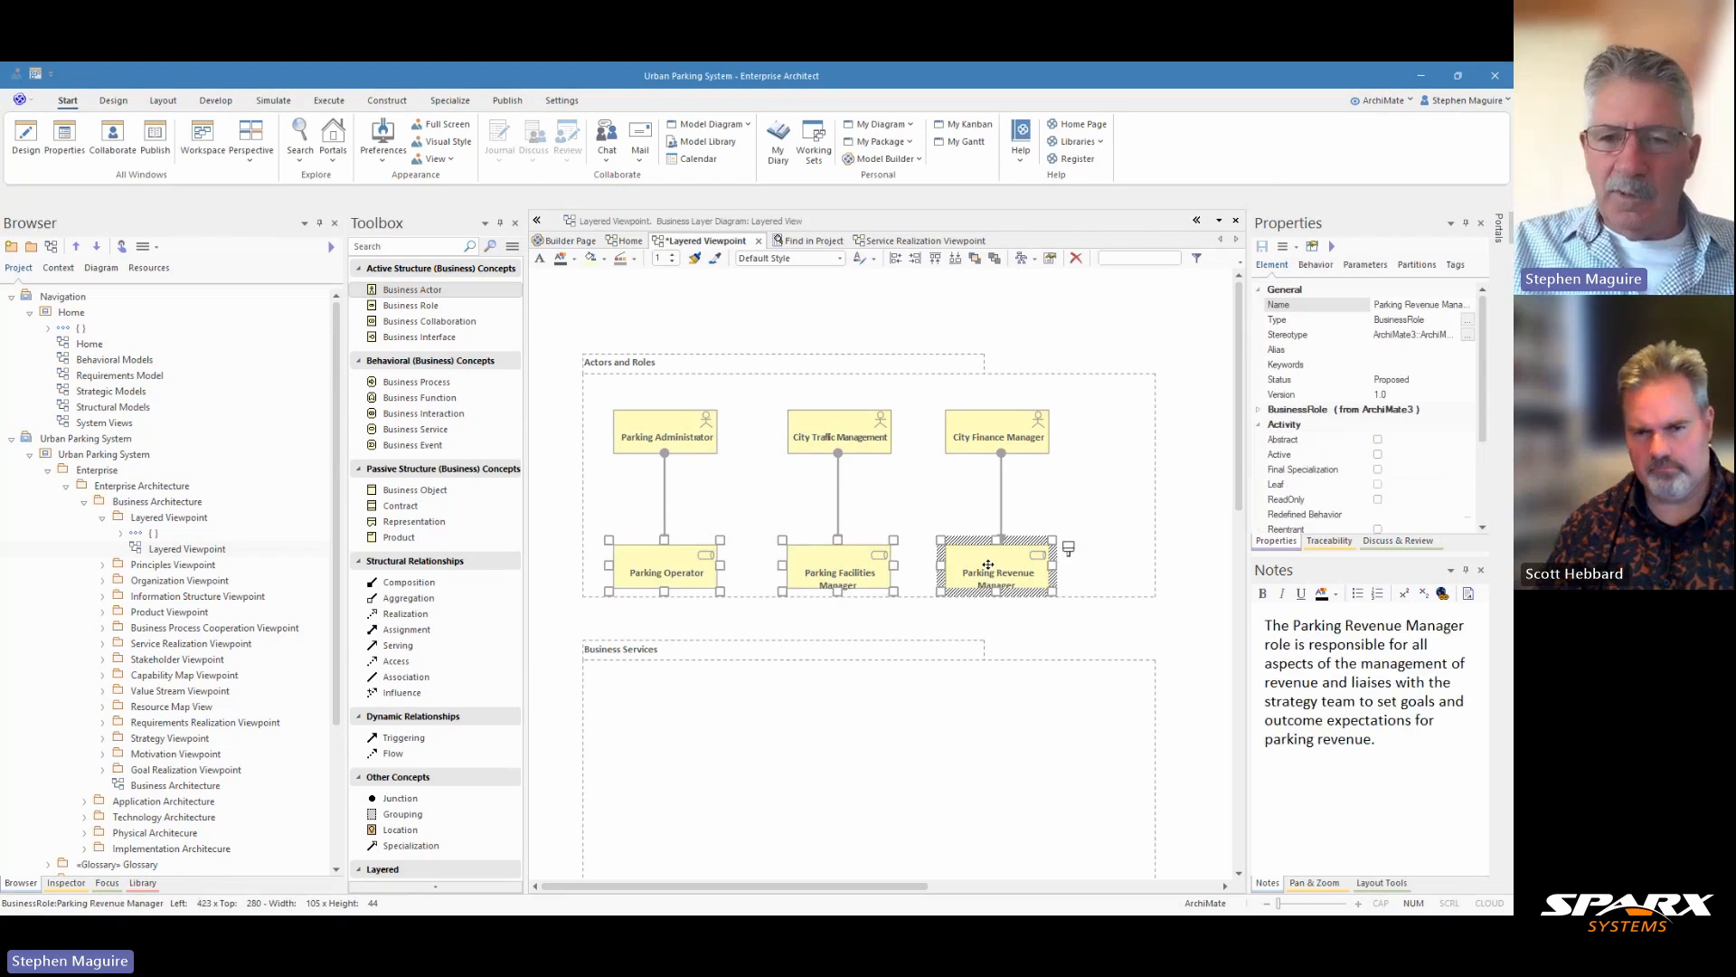
key(shift+Up)
key(shift+Up)
key(shift+Up)
key(shift+Up)
key(shift+Up)
key(shift+Up)
key(shift+Up)
key(shift+Up)
key(shift+Up)
key(shift+Up)
key(shift+Up)
key(shift+Up)
key(shift+Up)
key(shift+Up)
key(shift+Up)
key(shift+Up)
key(shift+Up)
key(shift+Up)
key(shift+Up)
key(shift+Up)
key(shift+Up)
key(shift+Up)
key(shift+Up)
key(shift+Up)
key(shift+Up)
key(shift+Up)
key(shift+Up)
key(shift+Up)
key(shift+Up)
key(shift+Up)
key(shift+Up)
key(shift+Up)
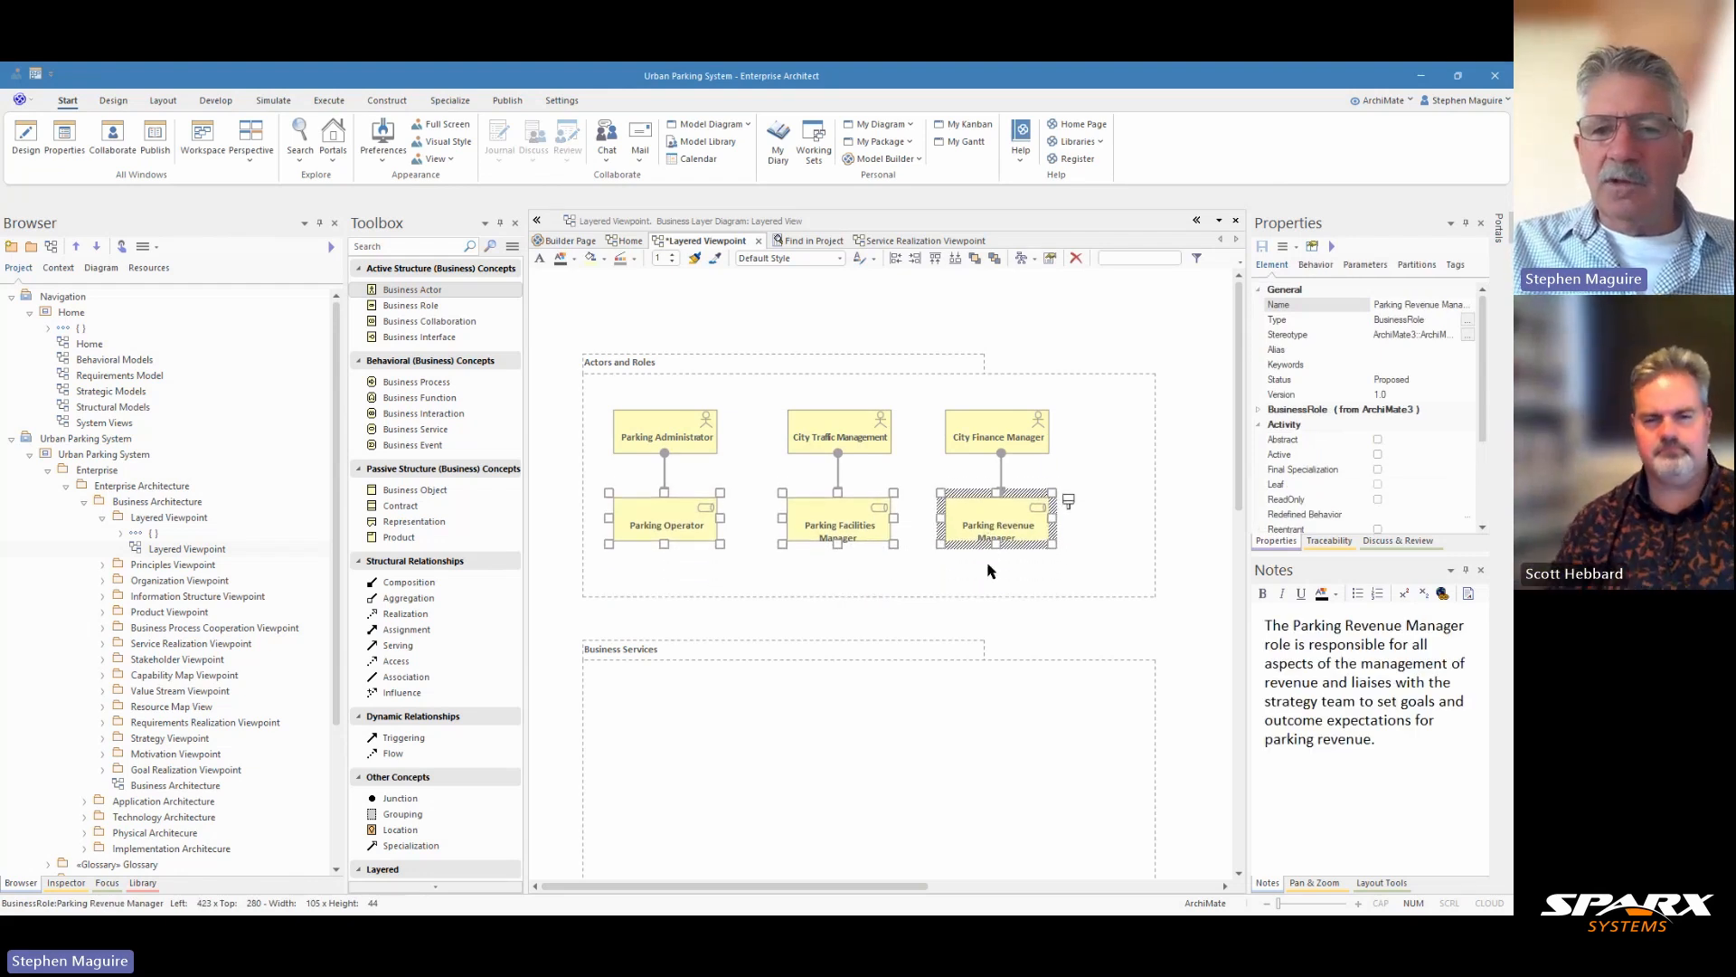
Increase the height of all six actor and role elements together to about 54.
ctrl+click(697, 437)
ctrl+click(807, 437)
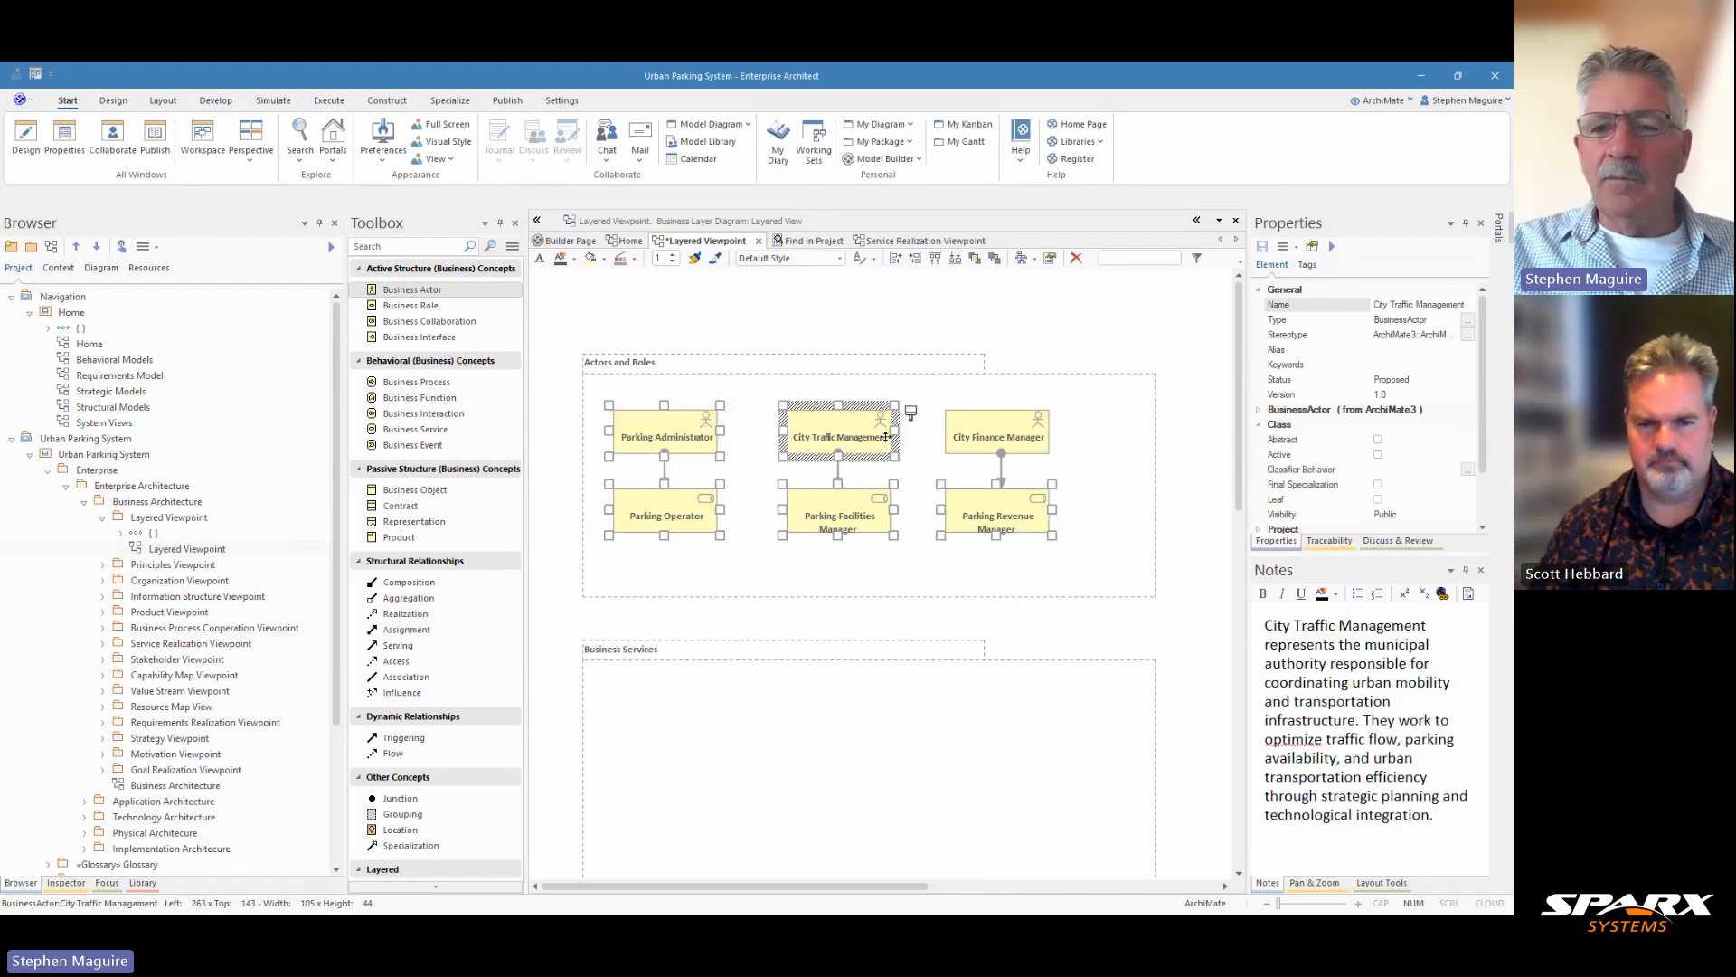
ctrl+click(992, 440)
key(ctrl+shift+Down)
key(ctrl+shift+Down)
key(ctrl+shift+Down)
key(ctrl+shift+Down)
key(ctrl+shift+Down)
key(ctrl+shift+Down)
key(ctrl+shift+Down)
key(ctrl+shift+Down)
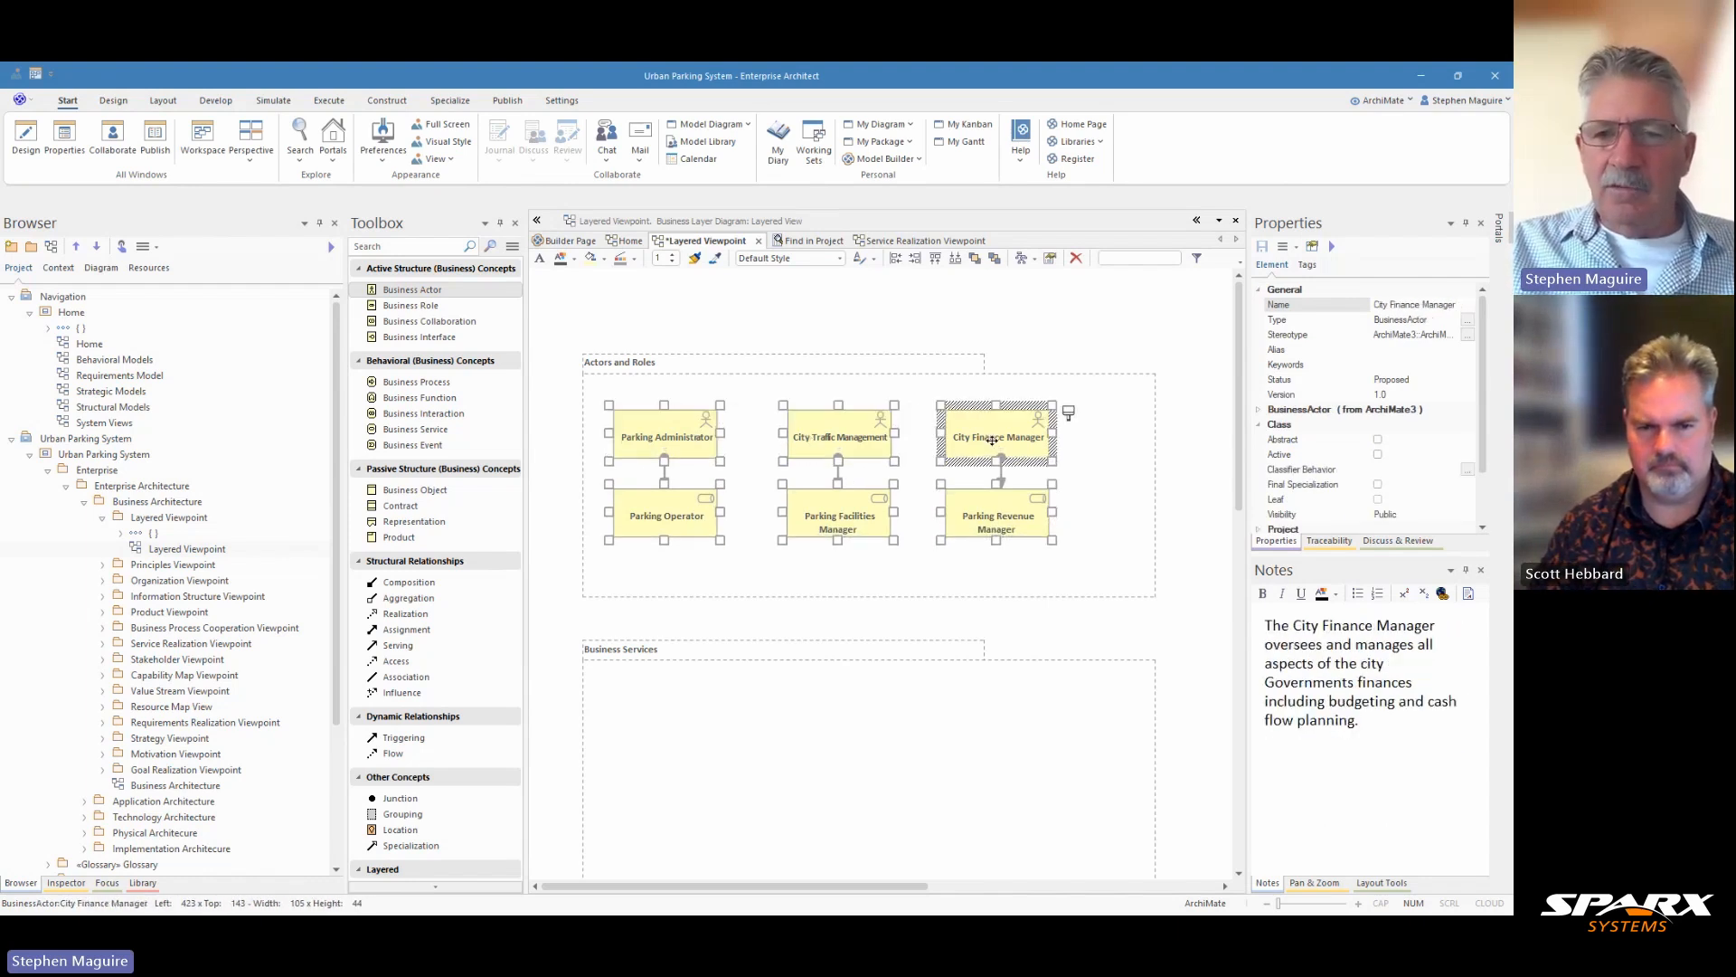
key(ctrl+shift+Down)
key(ctrl+shift+Down)
key(ctrl+shift+Down)
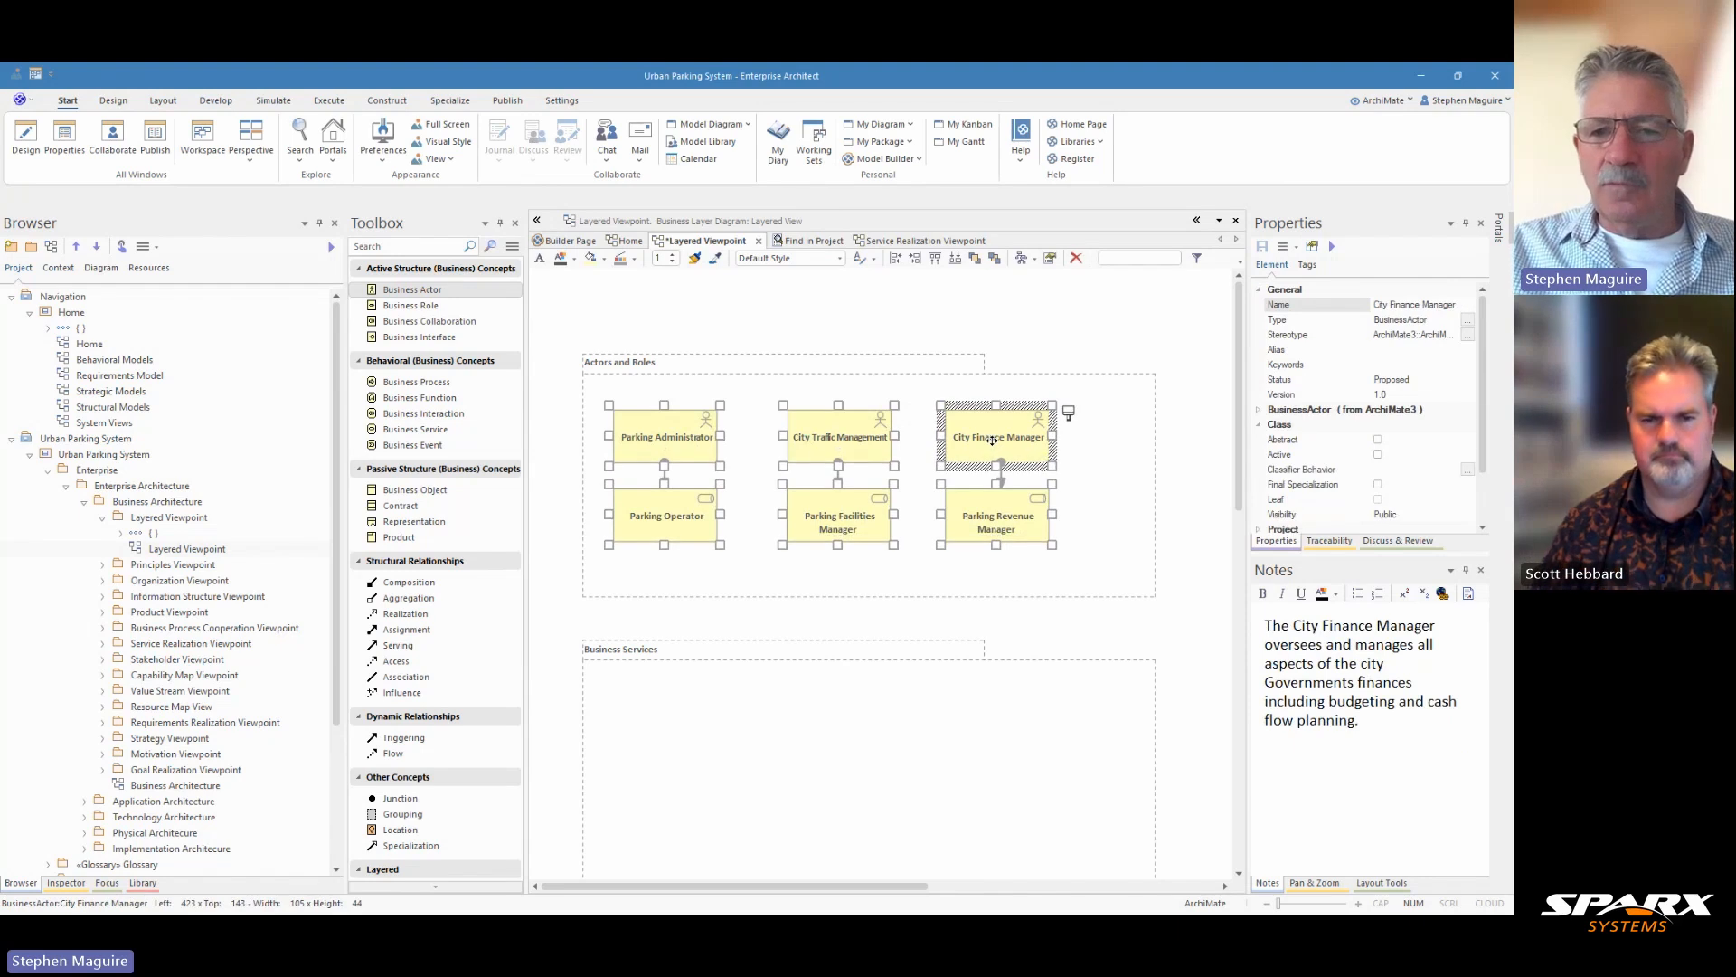
click(1029, 358)
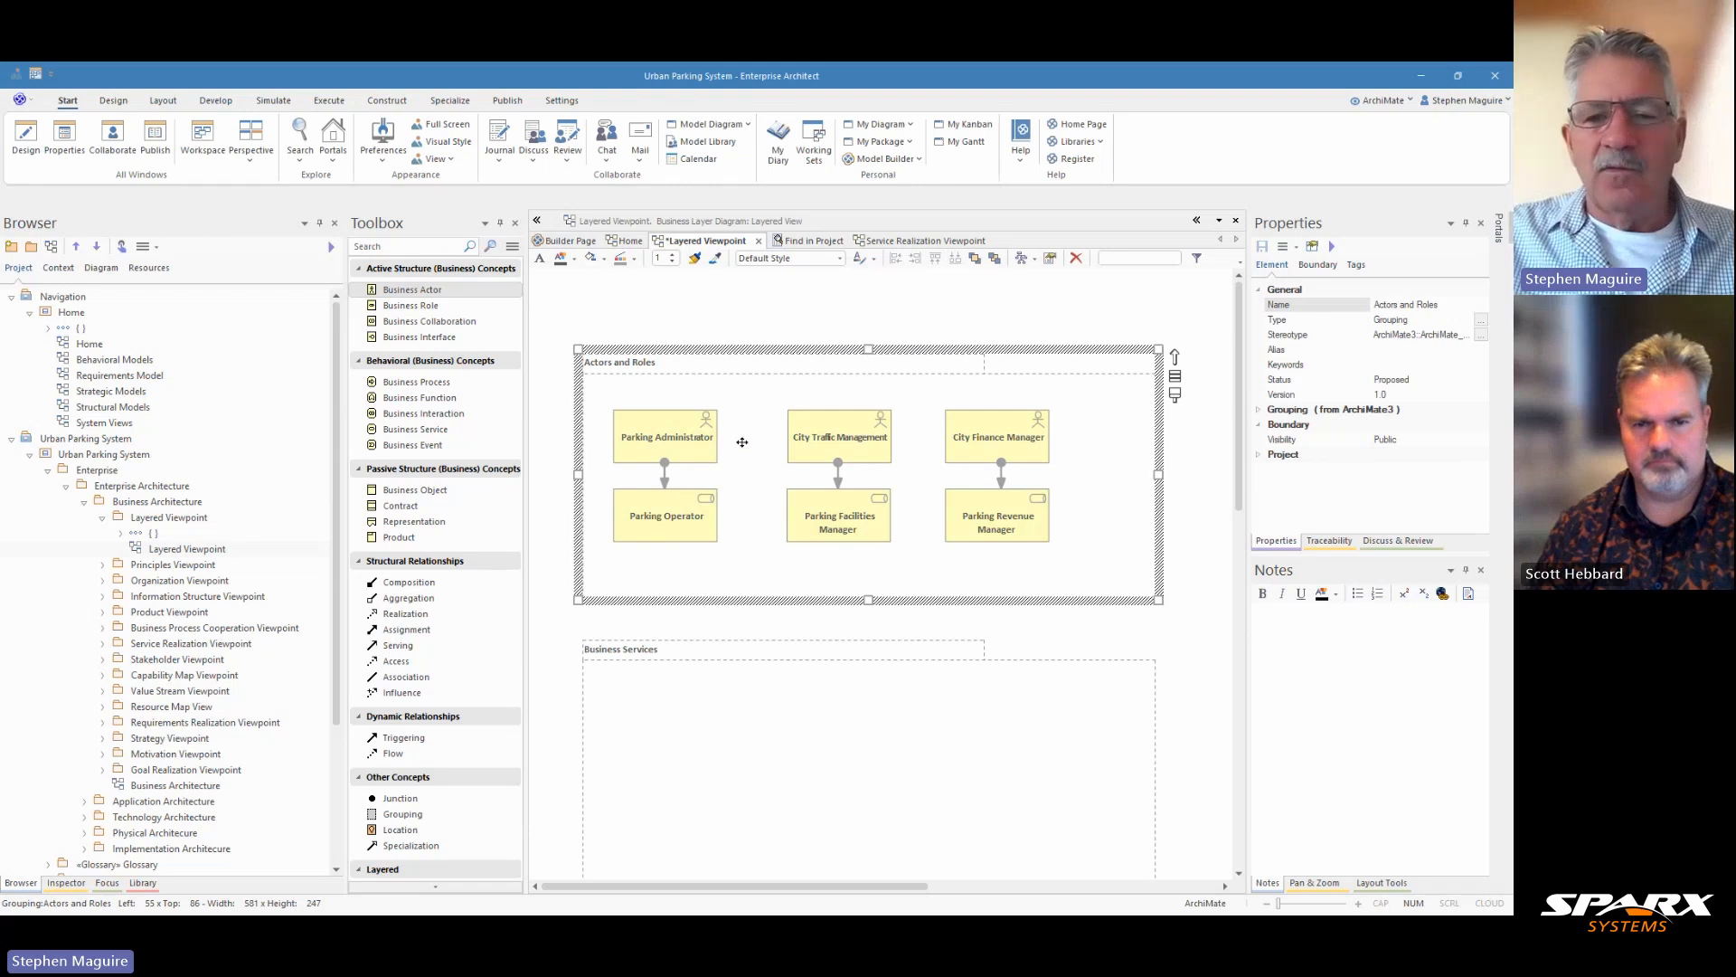
Open Insert Related Elements for the Parking Operator role and move the dialog clear of that element.
click(663, 517)
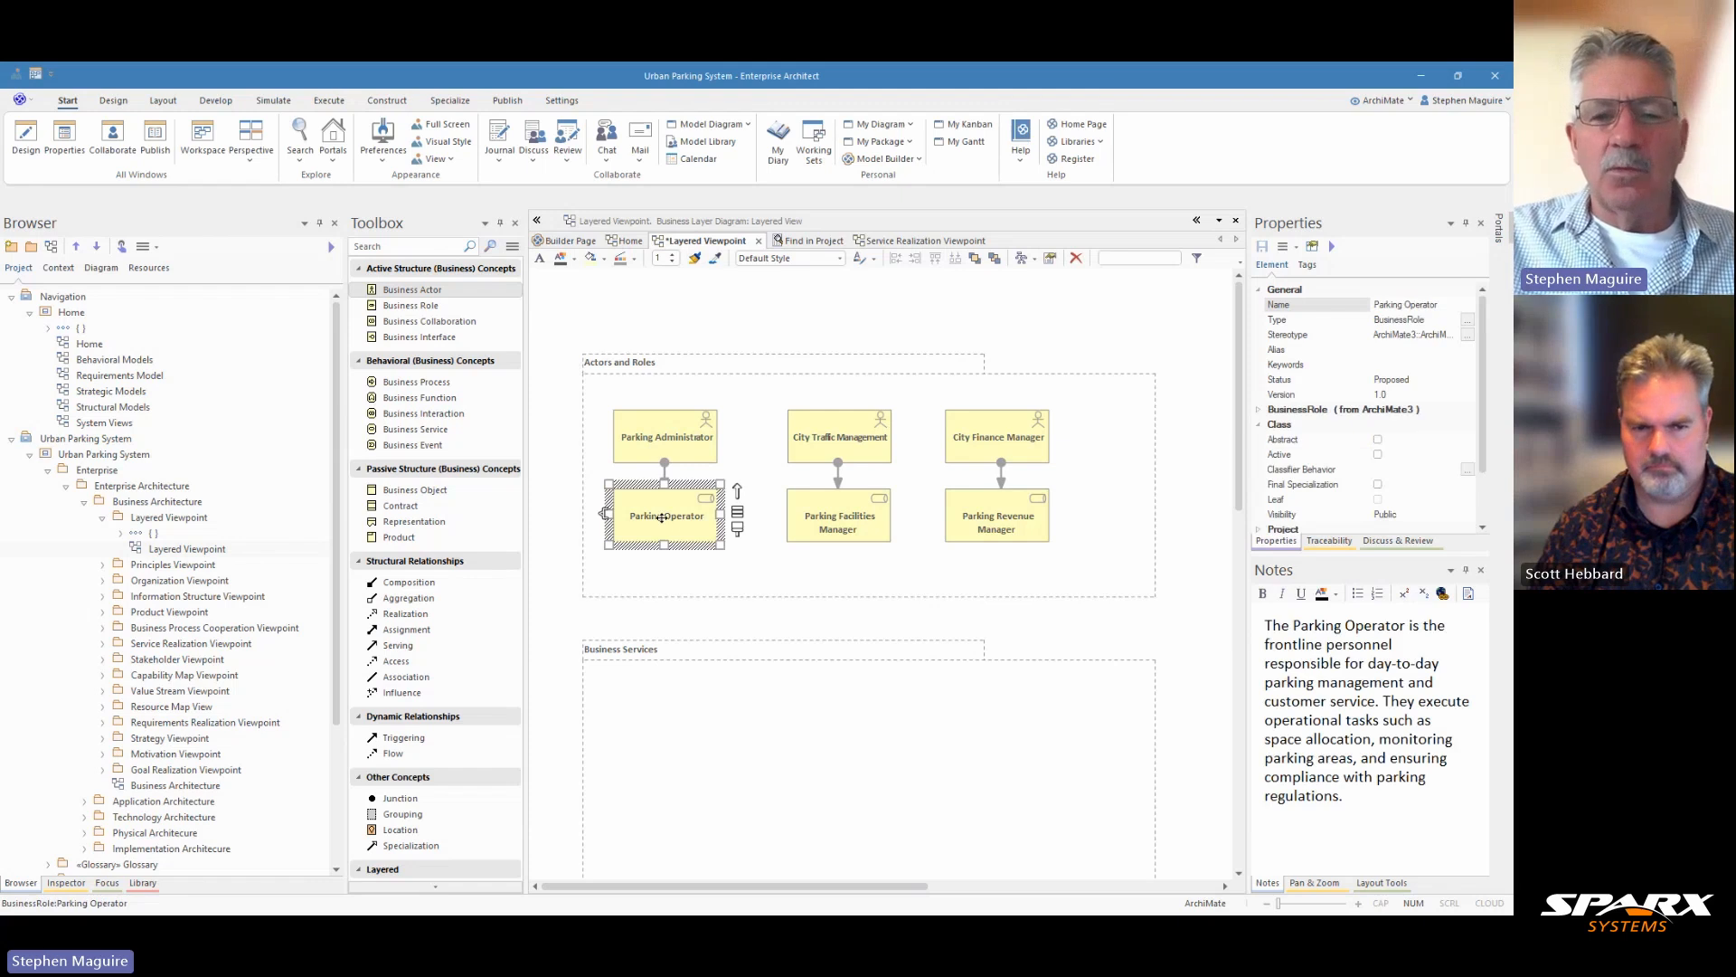
right_click(663, 519)
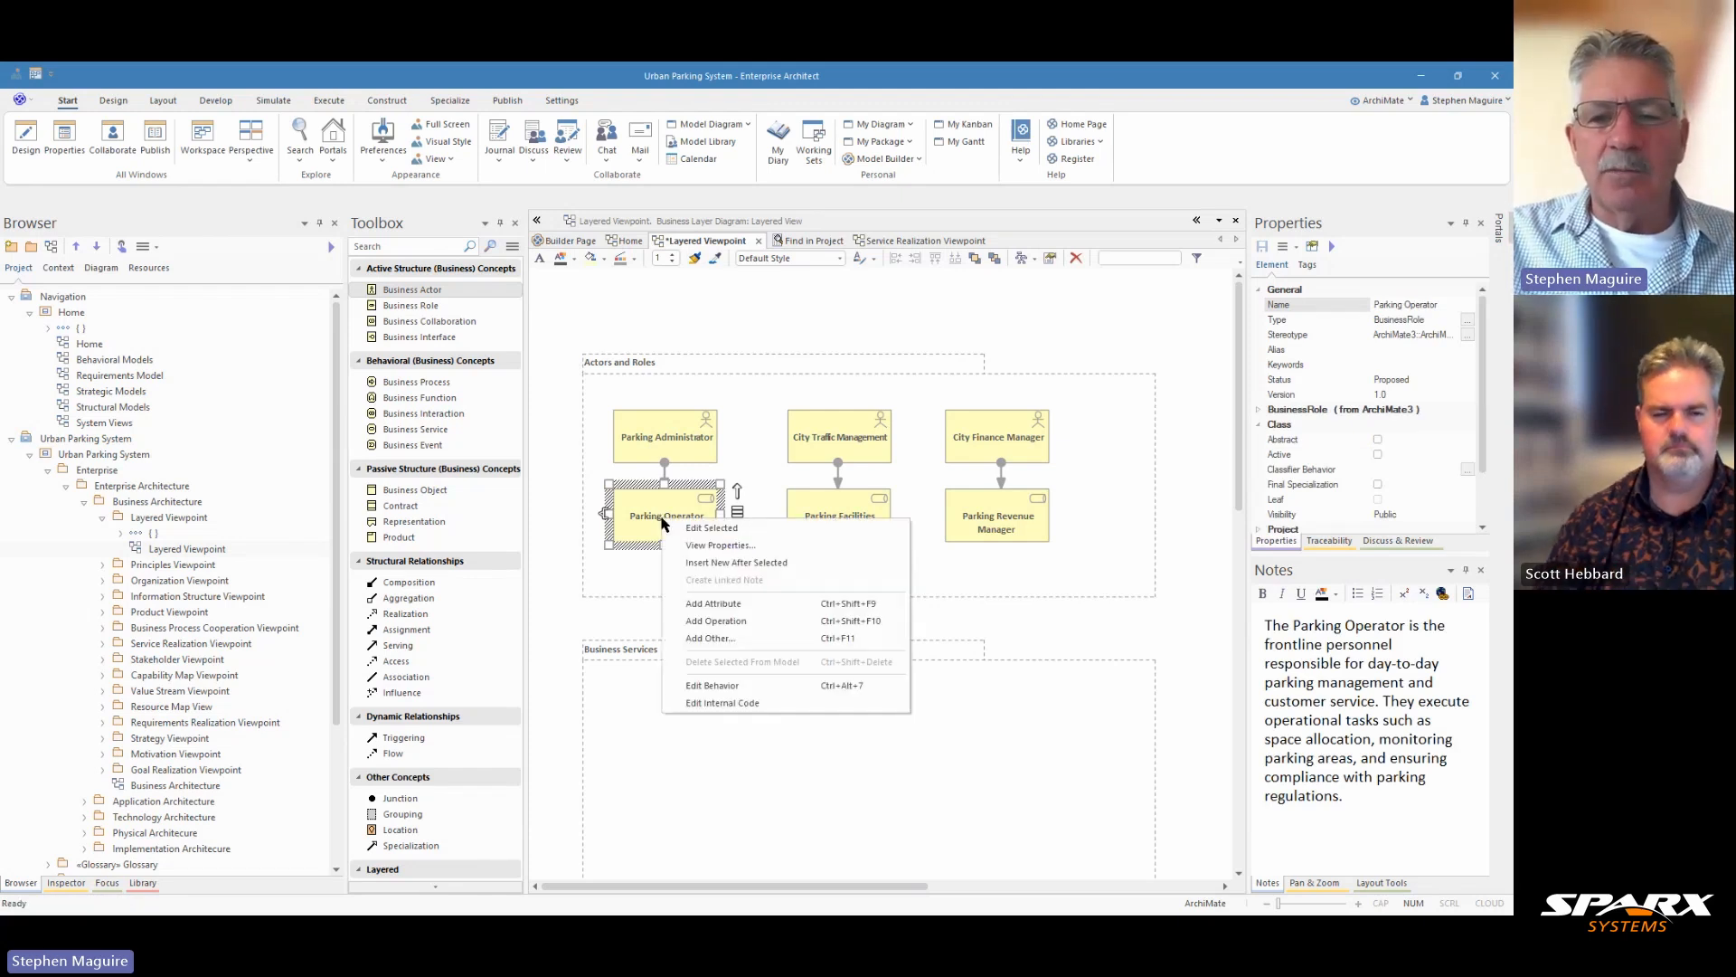
click(667, 310)
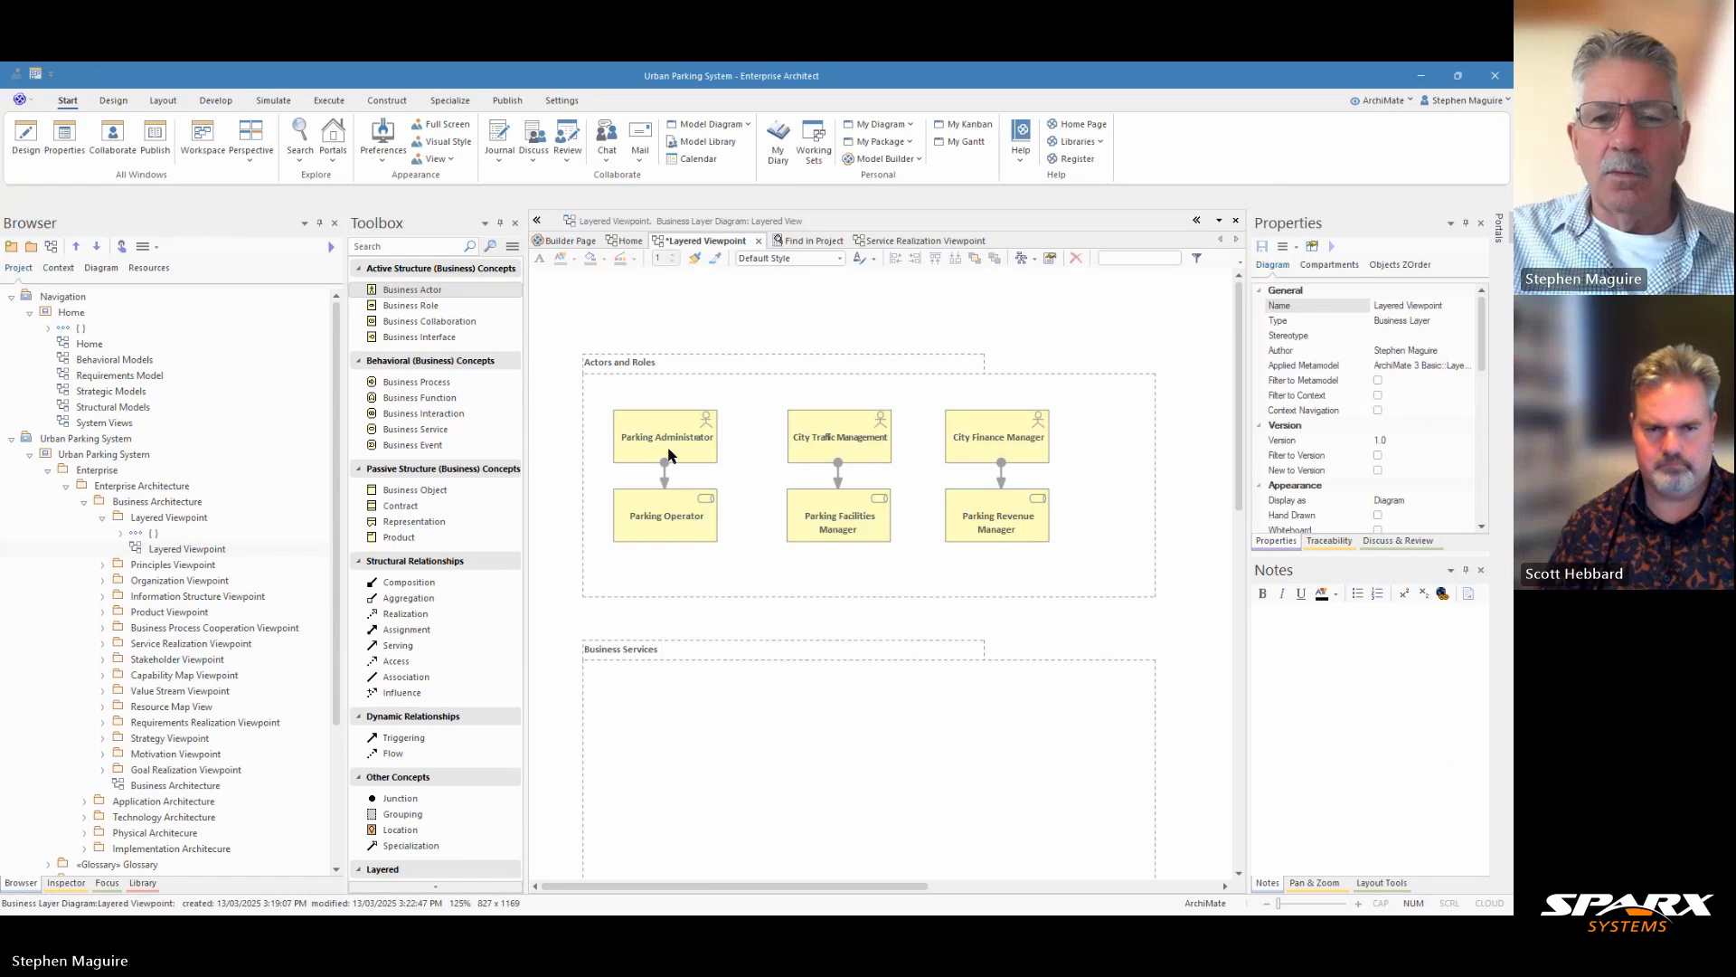
right_click(673, 515)
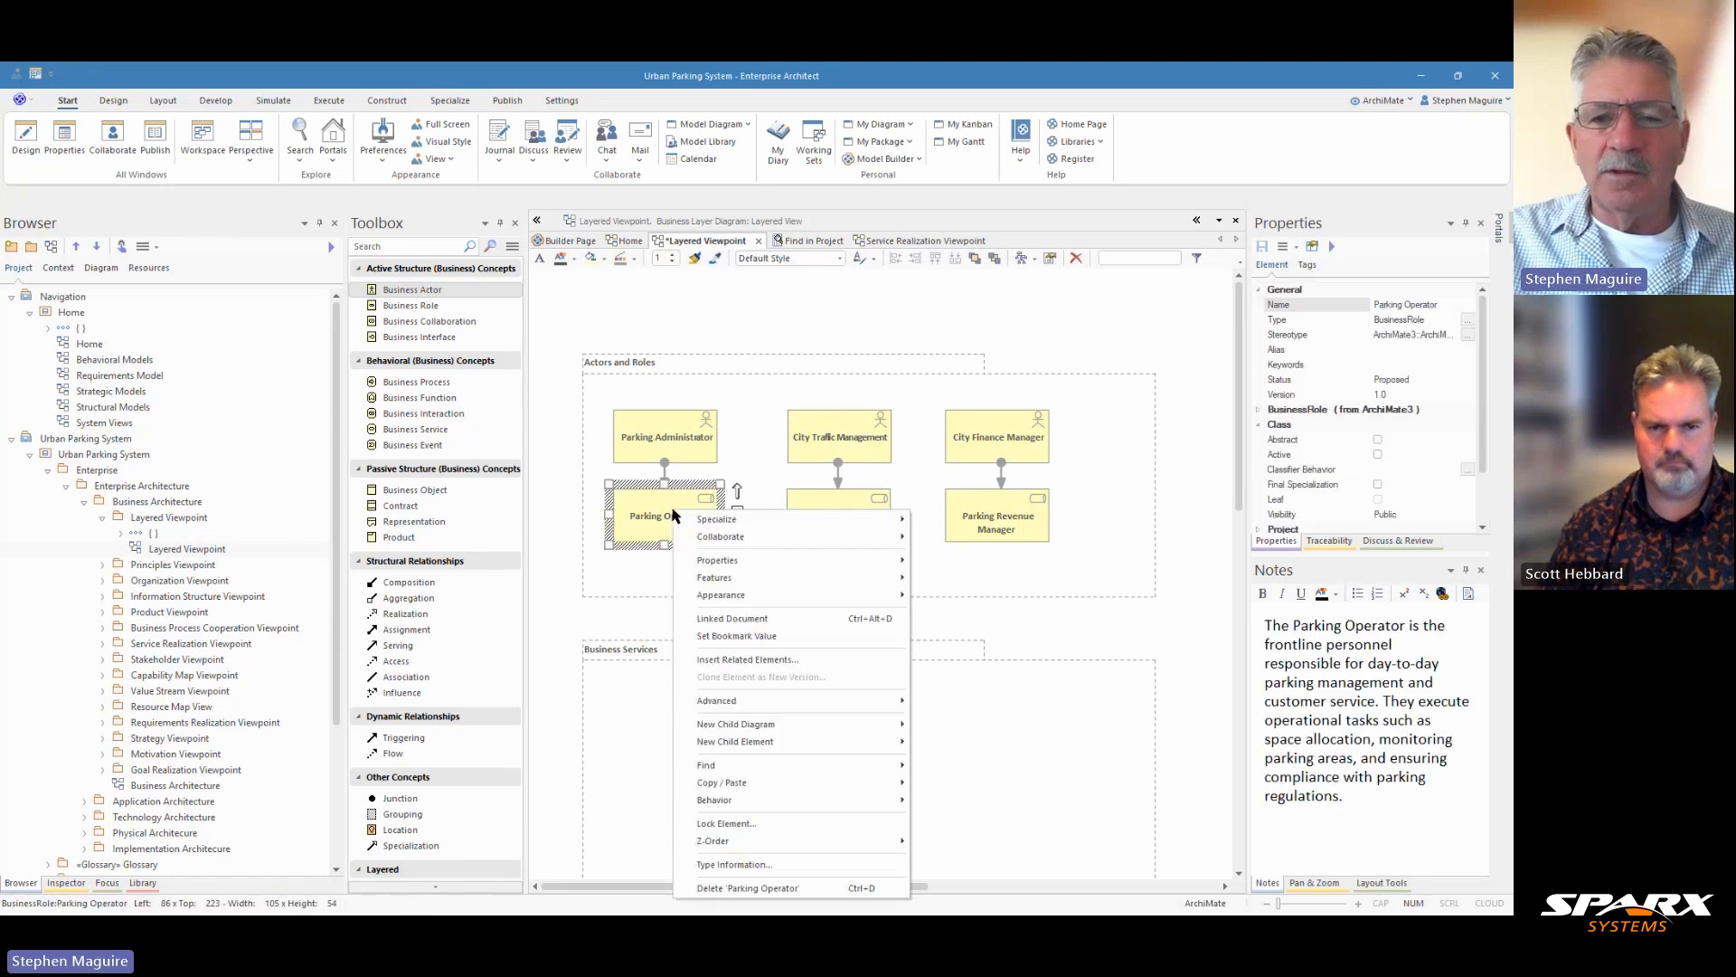
click(731, 660)
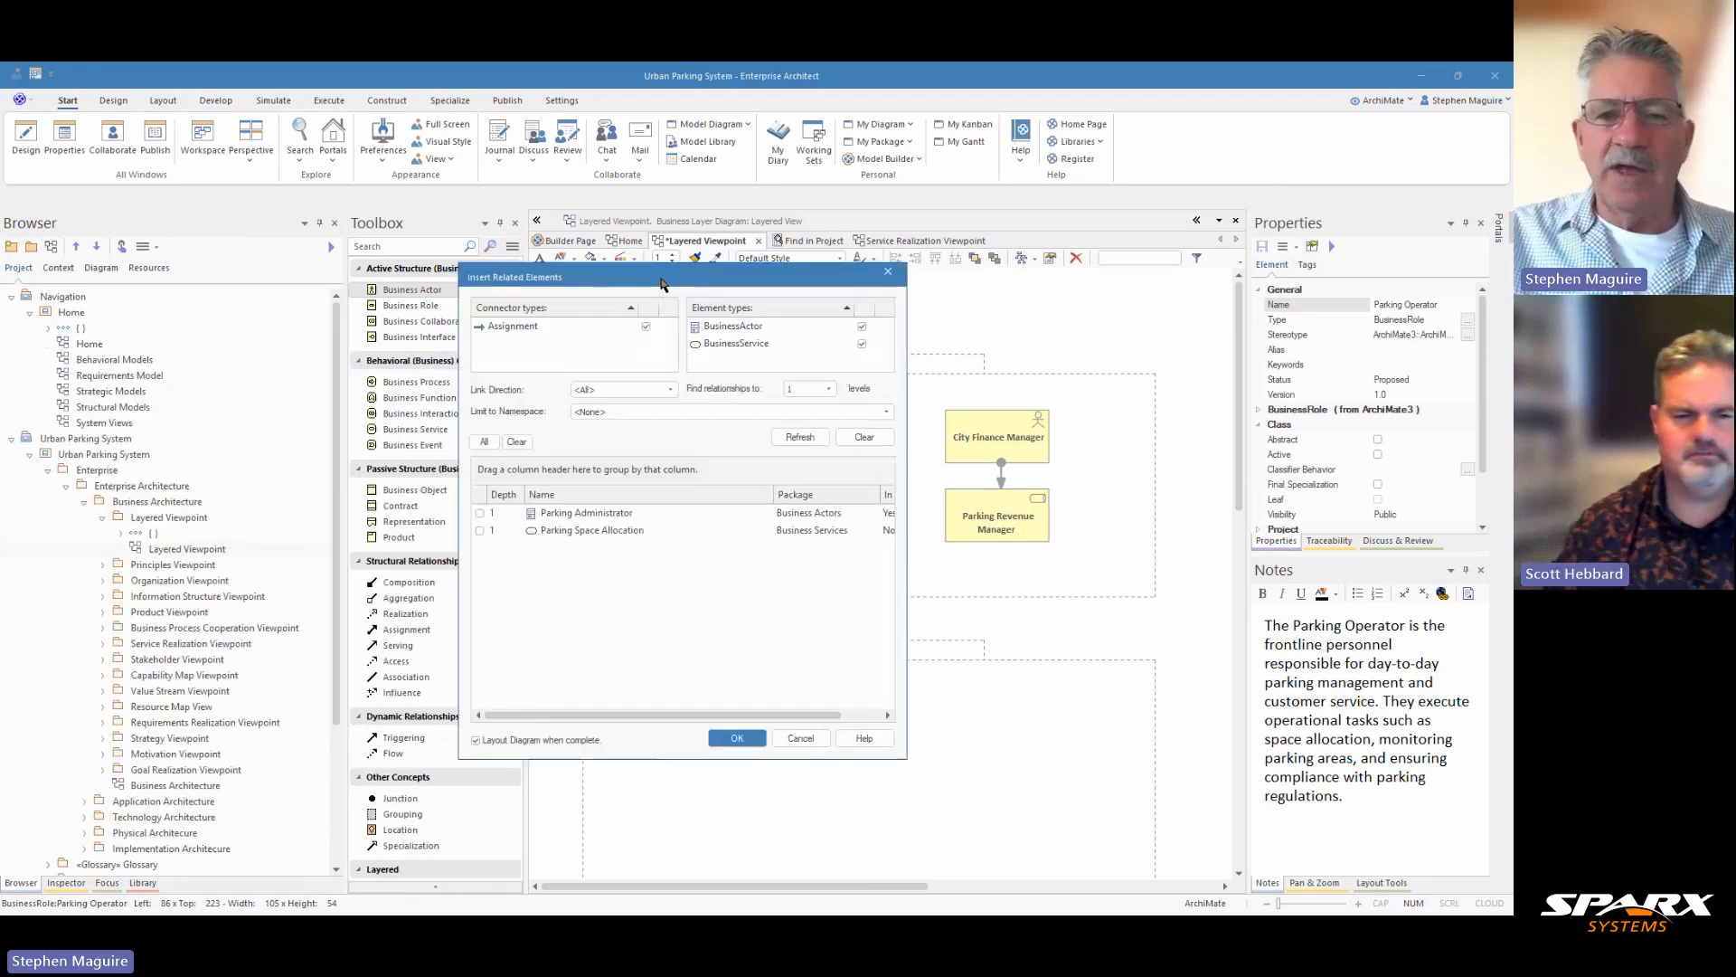
drag(660, 284, 818, 306)
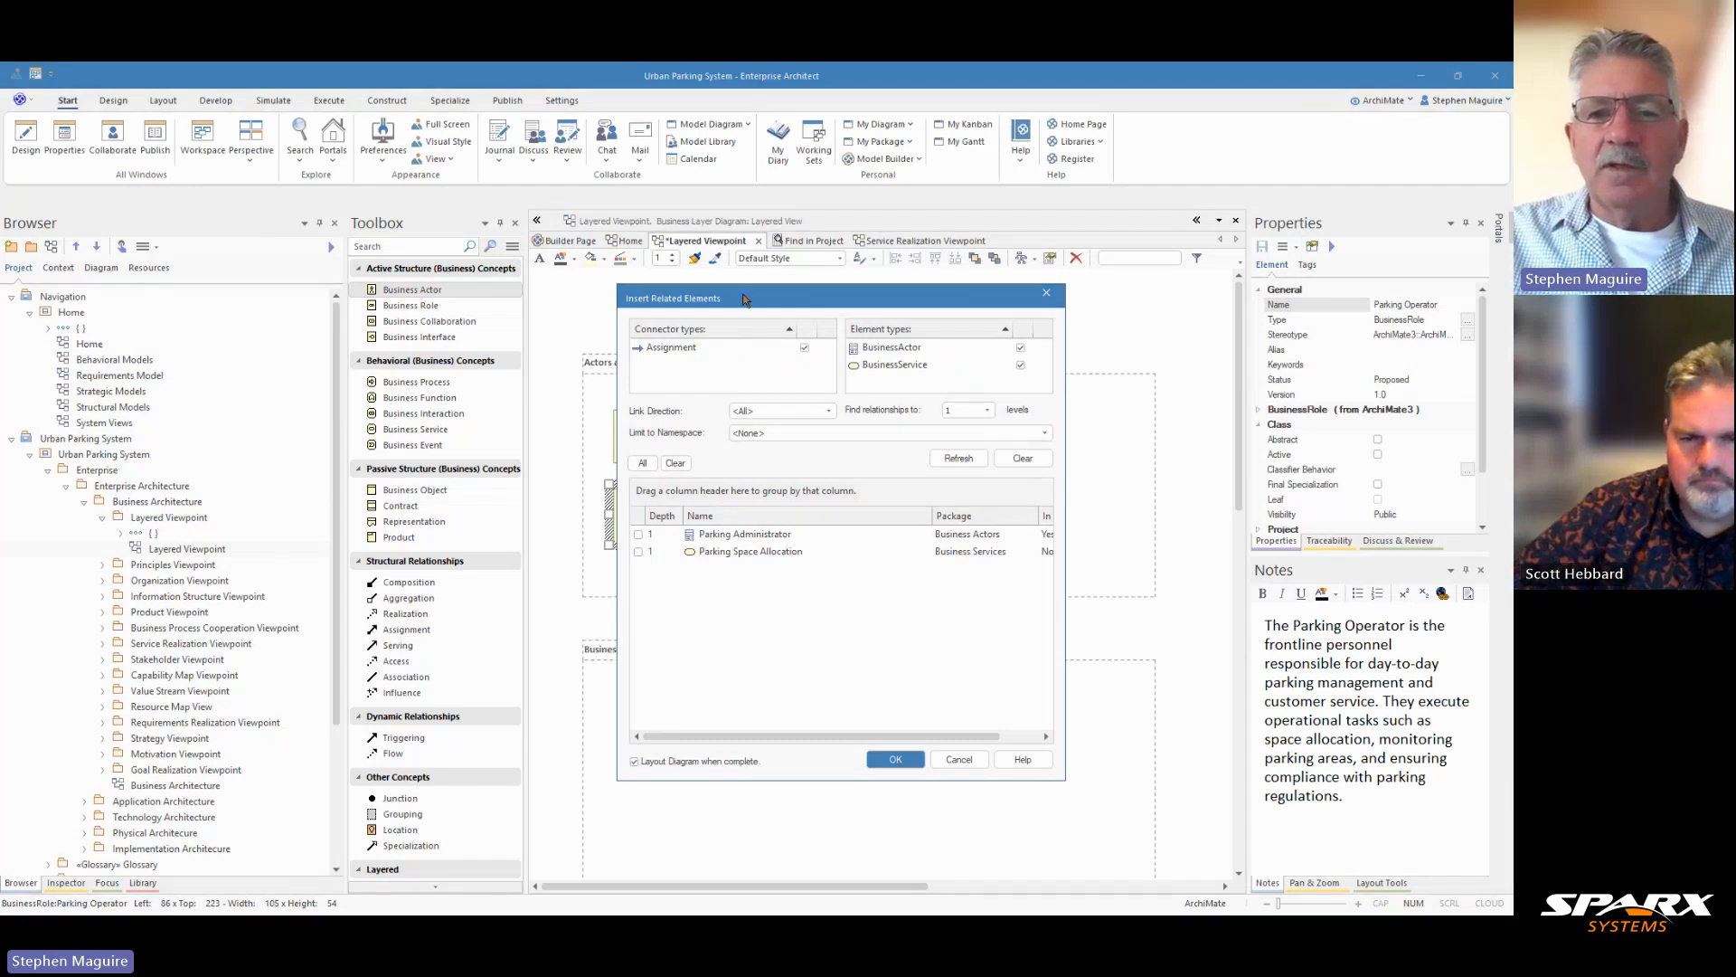
drag(745, 299, 953, 296)
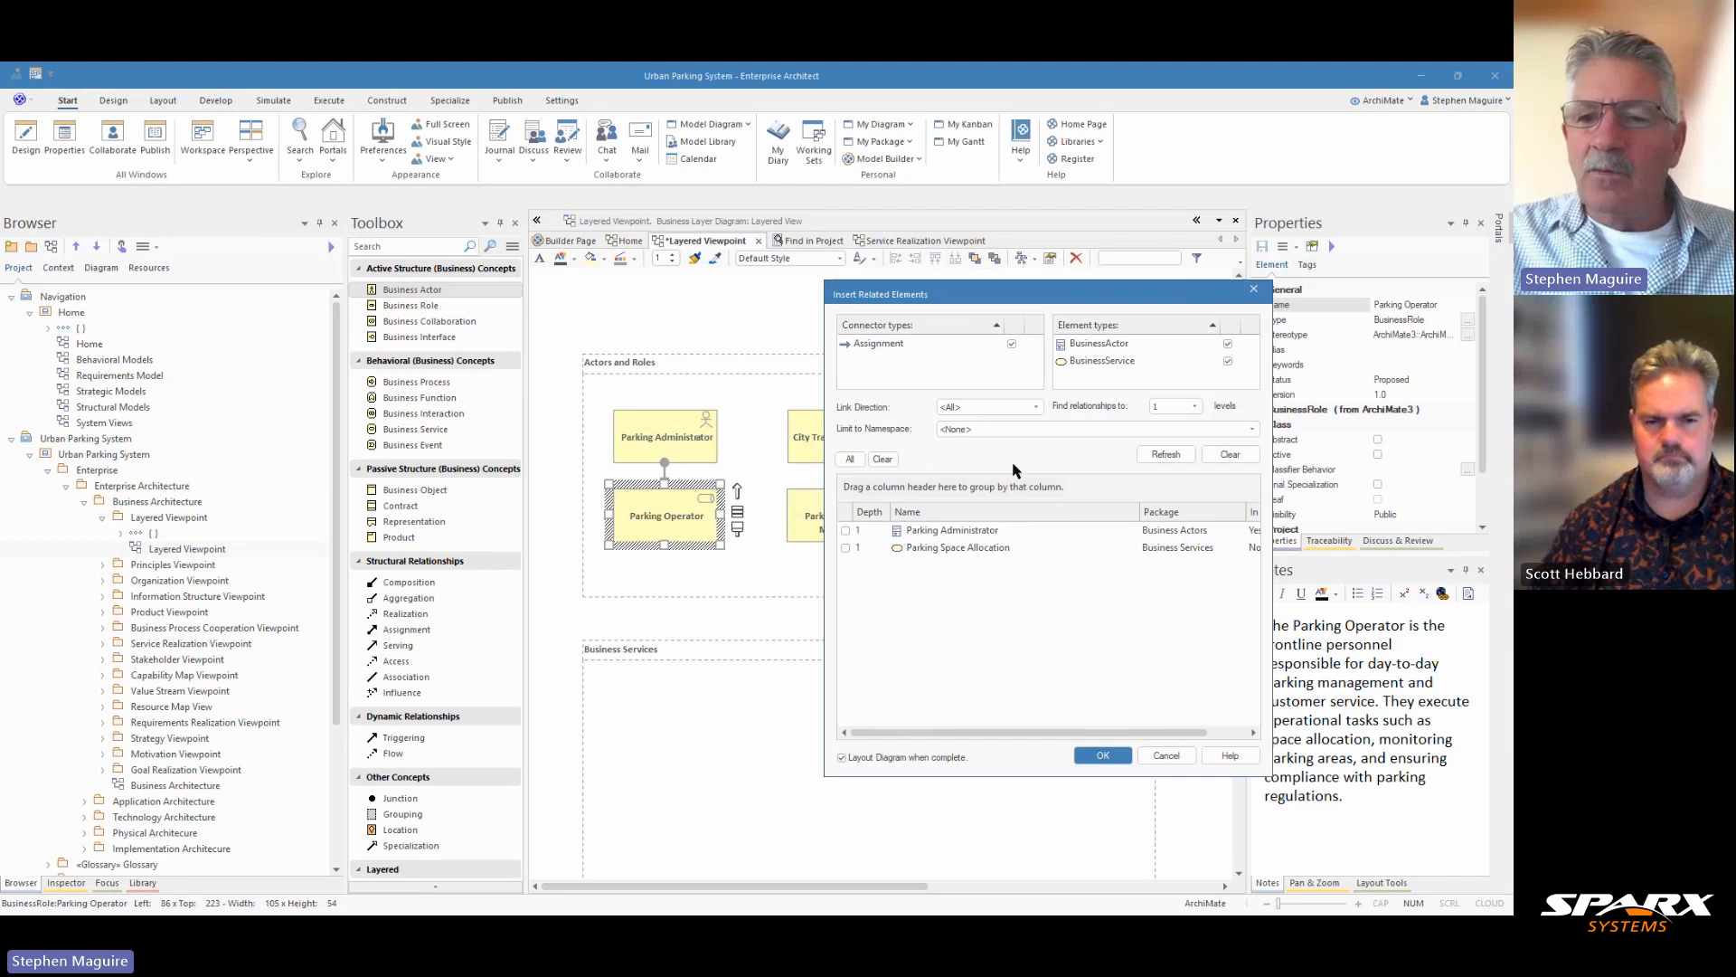
Look through Parking Operator's related elements at 2 and 3 levels, and set the relationship depth back to 1 level.
click(1195, 407)
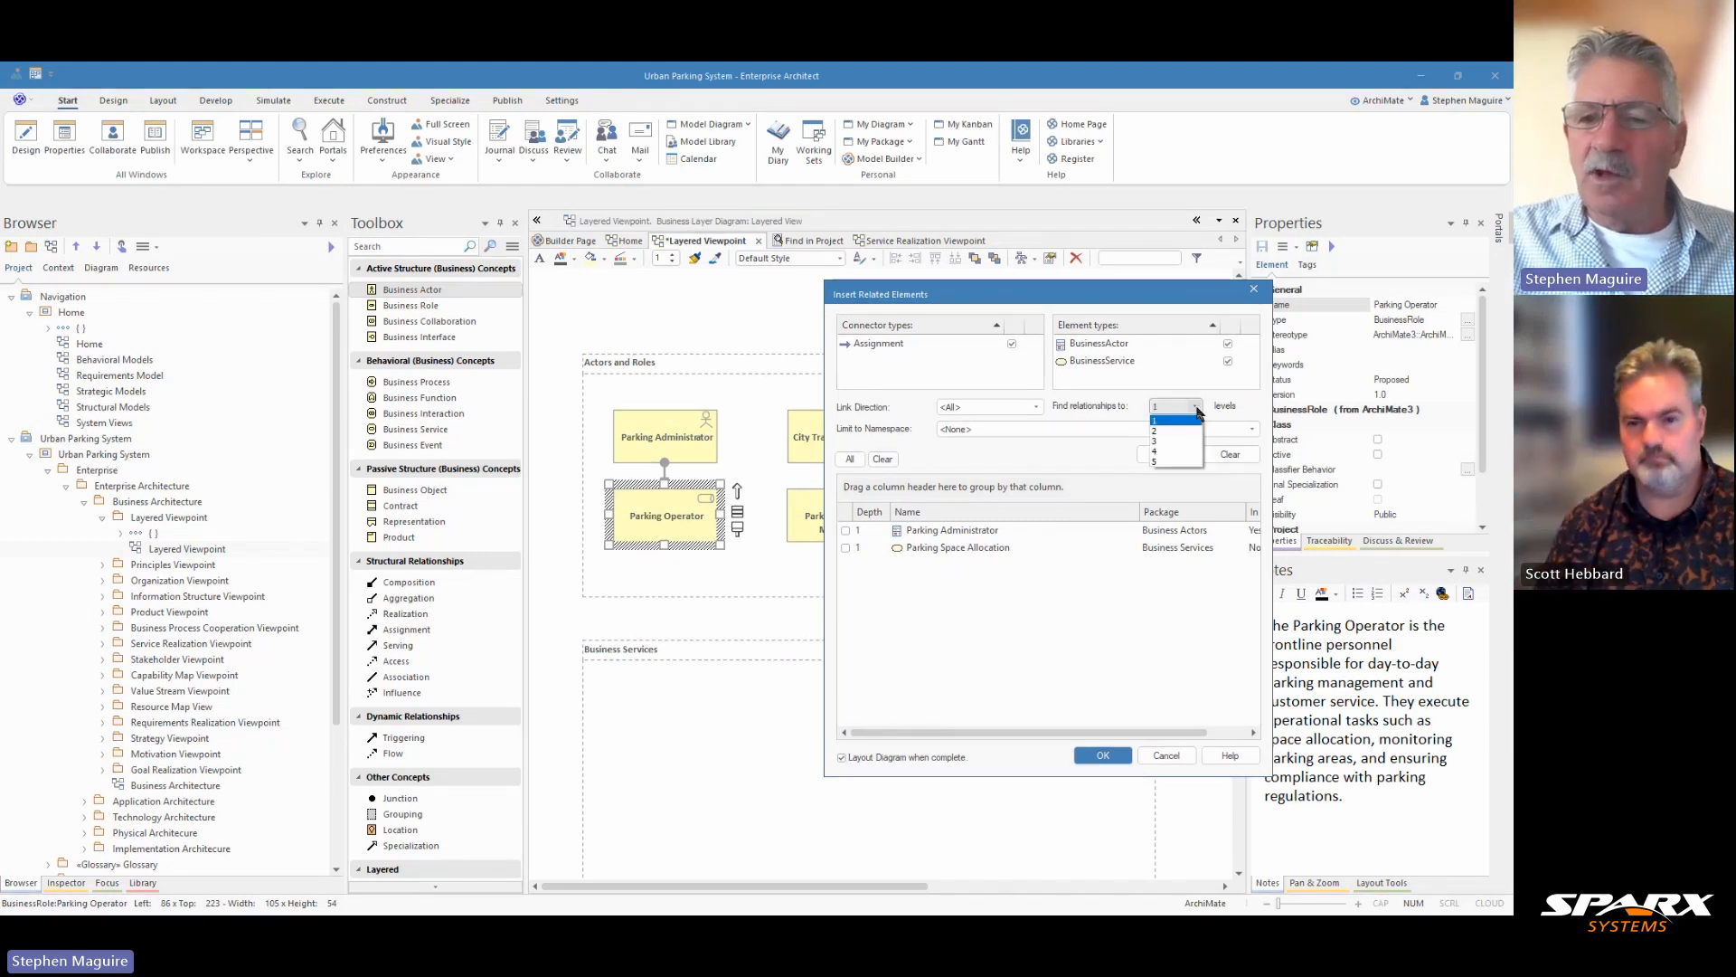
click(1180, 435)
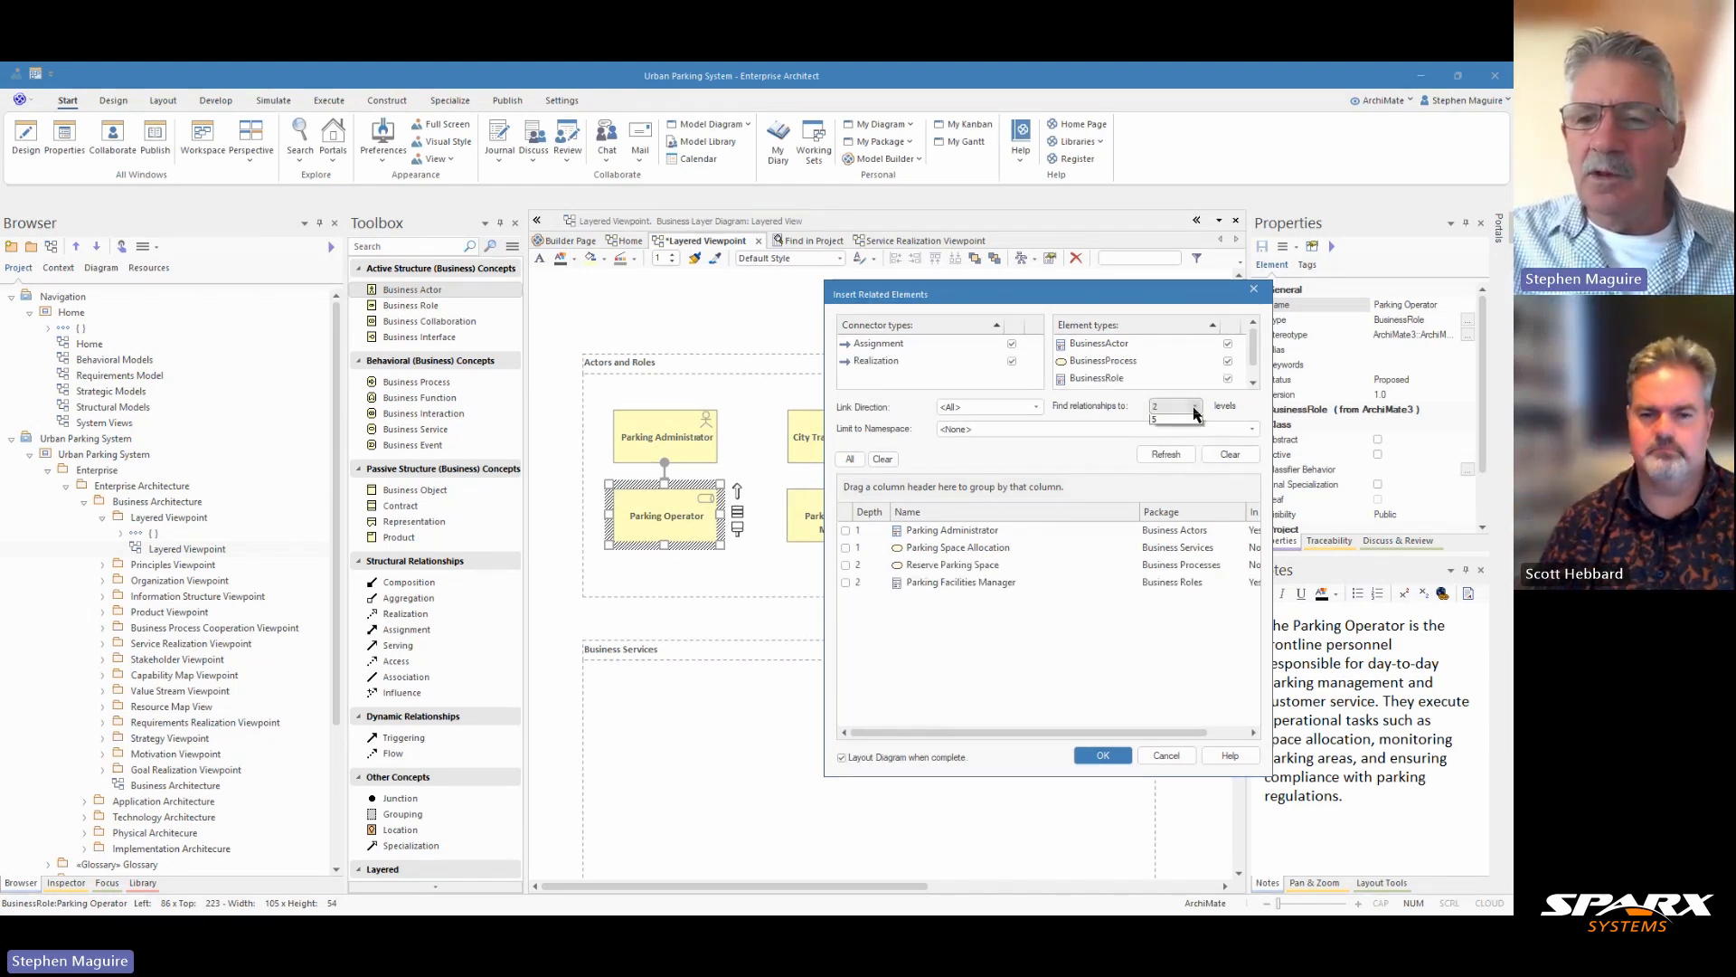
click(1195, 407)
click(1176, 441)
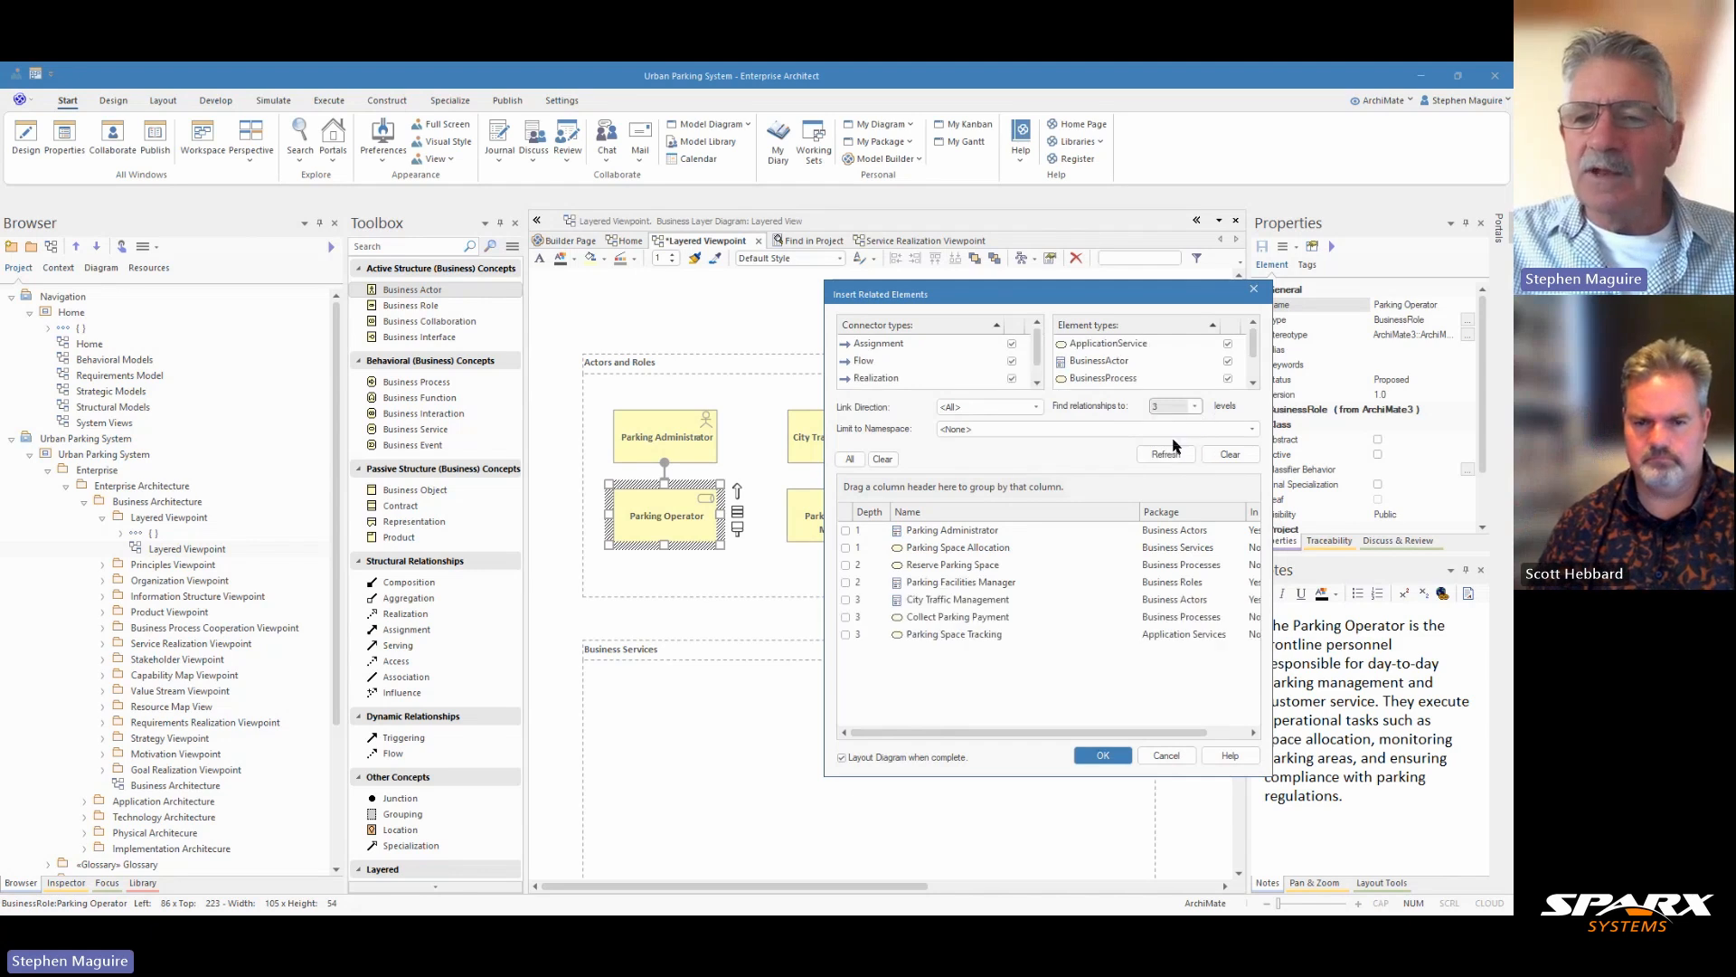
click(1194, 407)
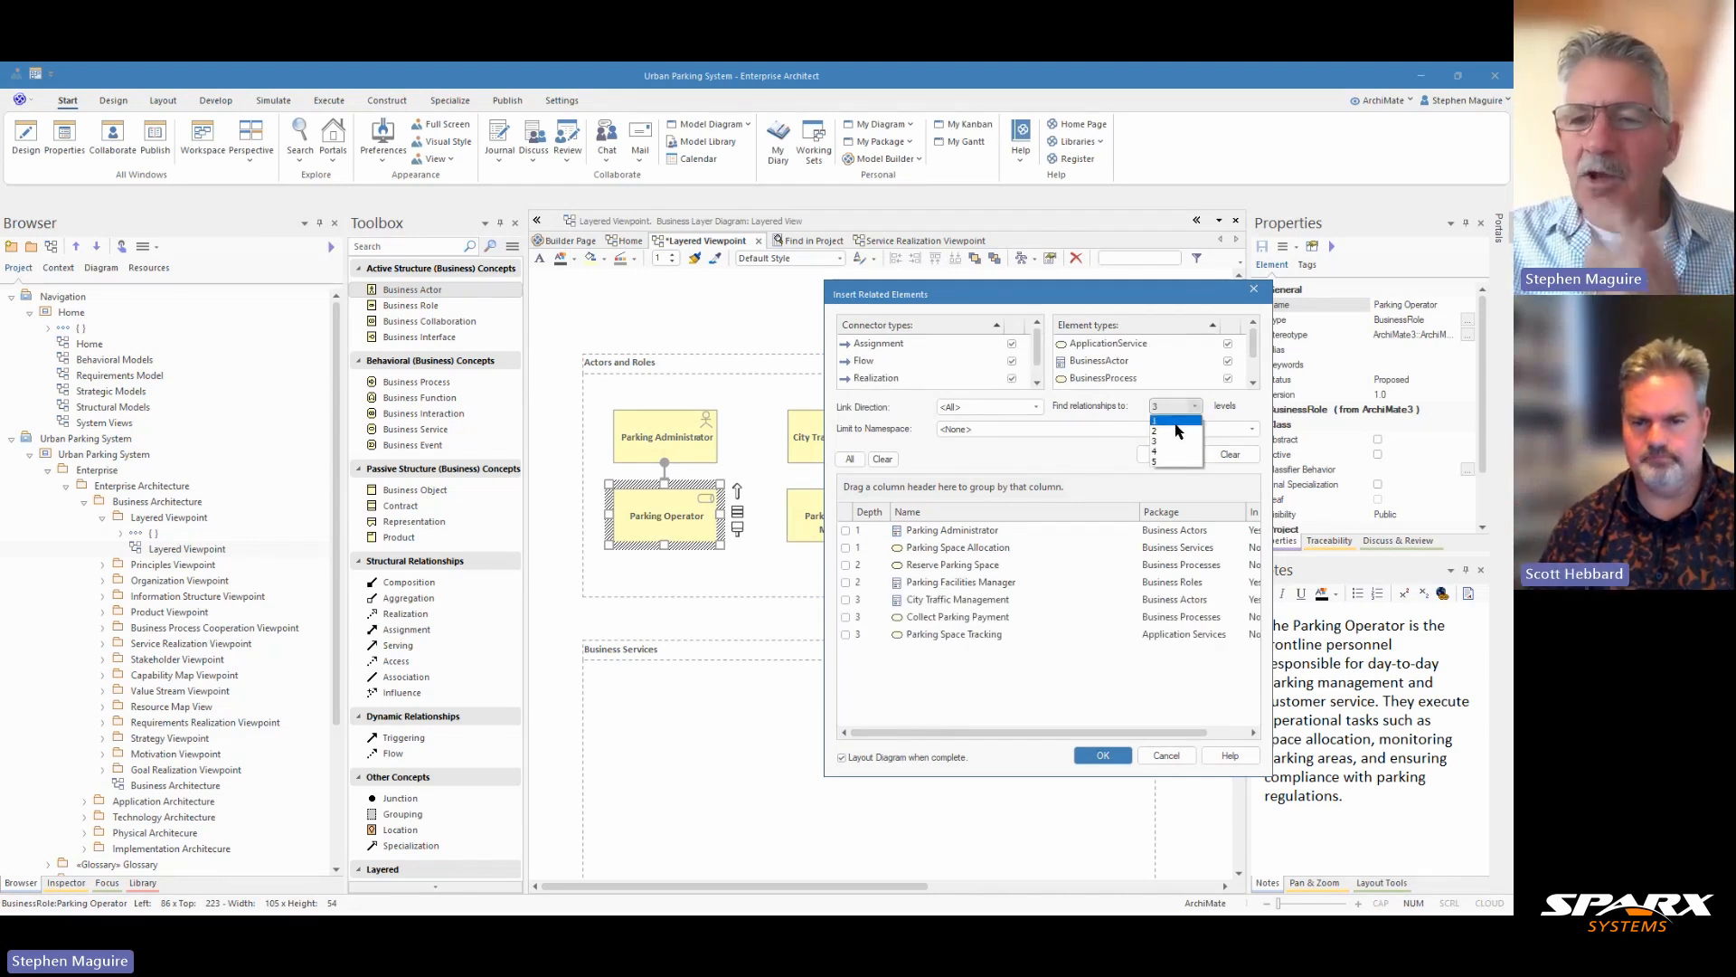
click(1176, 422)
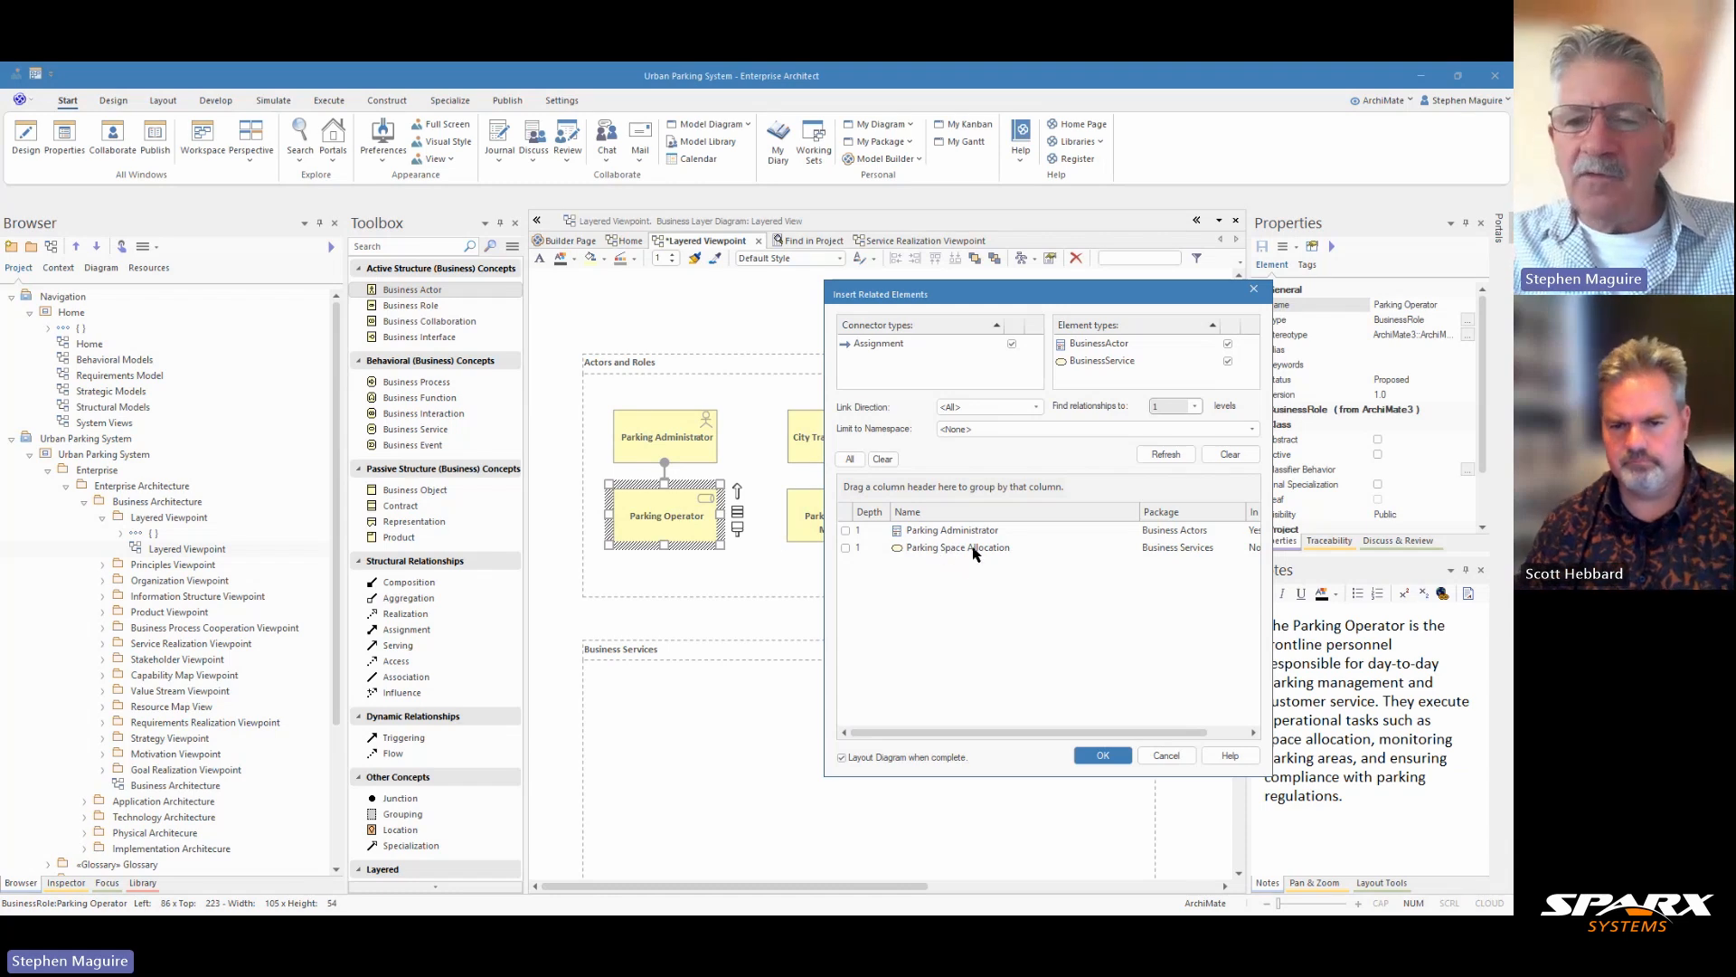
Insert the related Parking Space Allocation service with automatic diagram layout turned off, and place it in the Business Services grouping directly below Parking Operator.
click(848, 549)
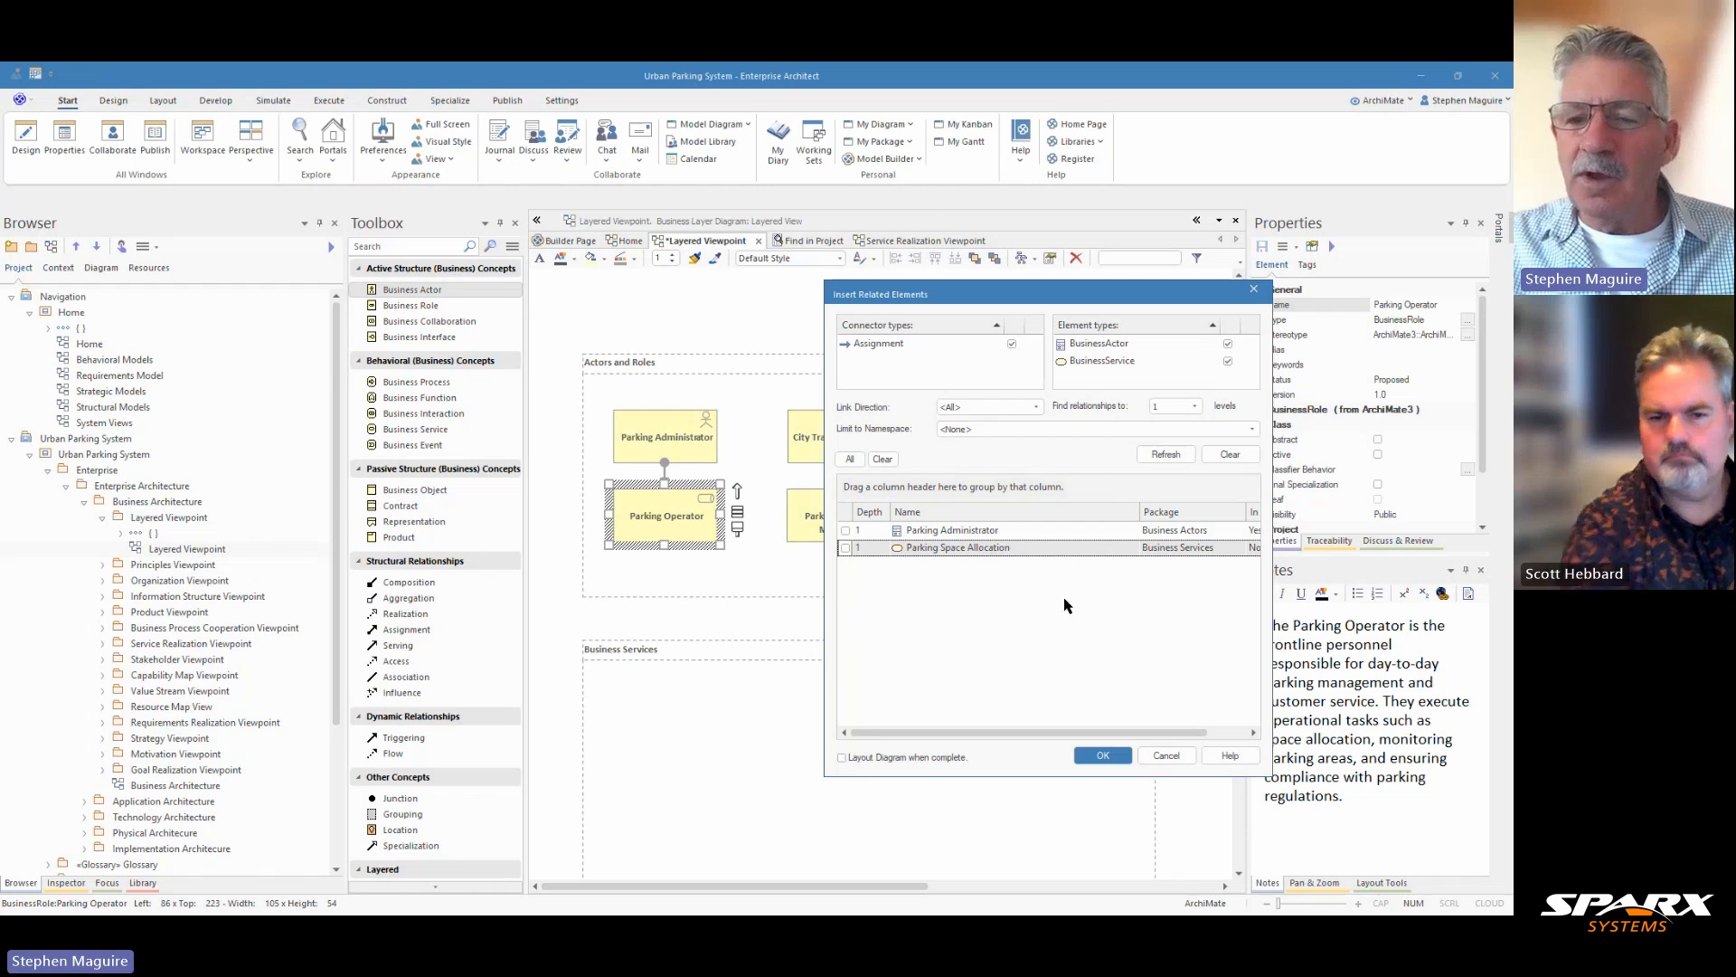
click(1101, 756)
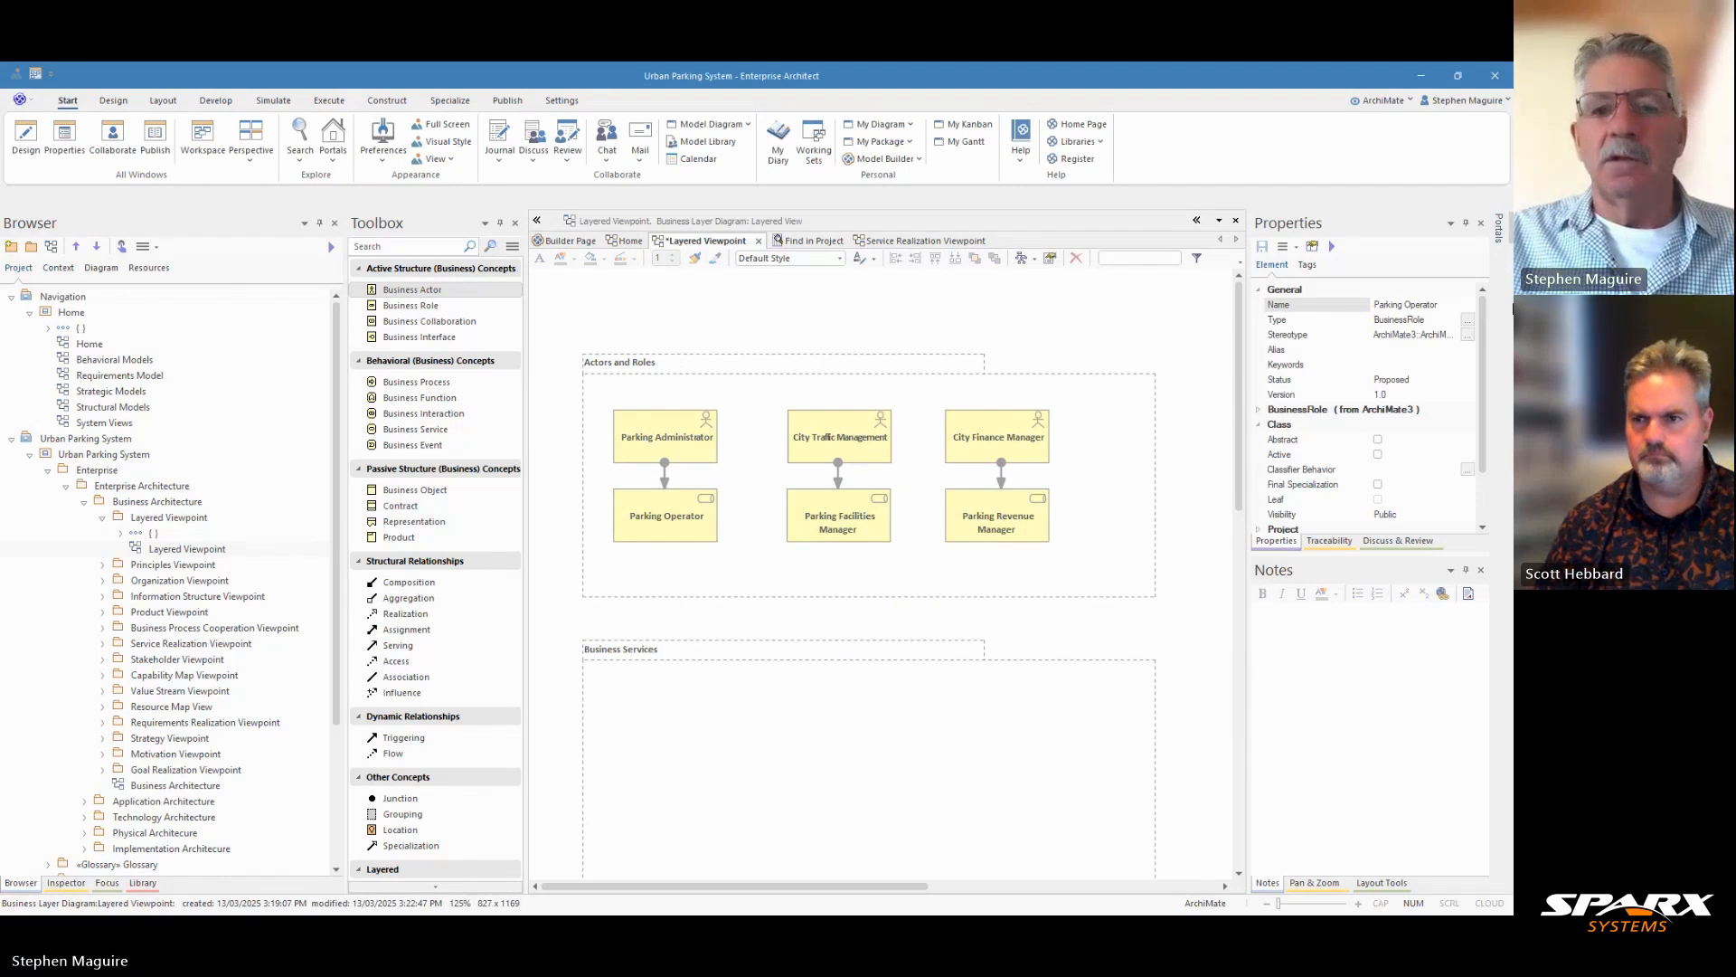
click(683, 518)
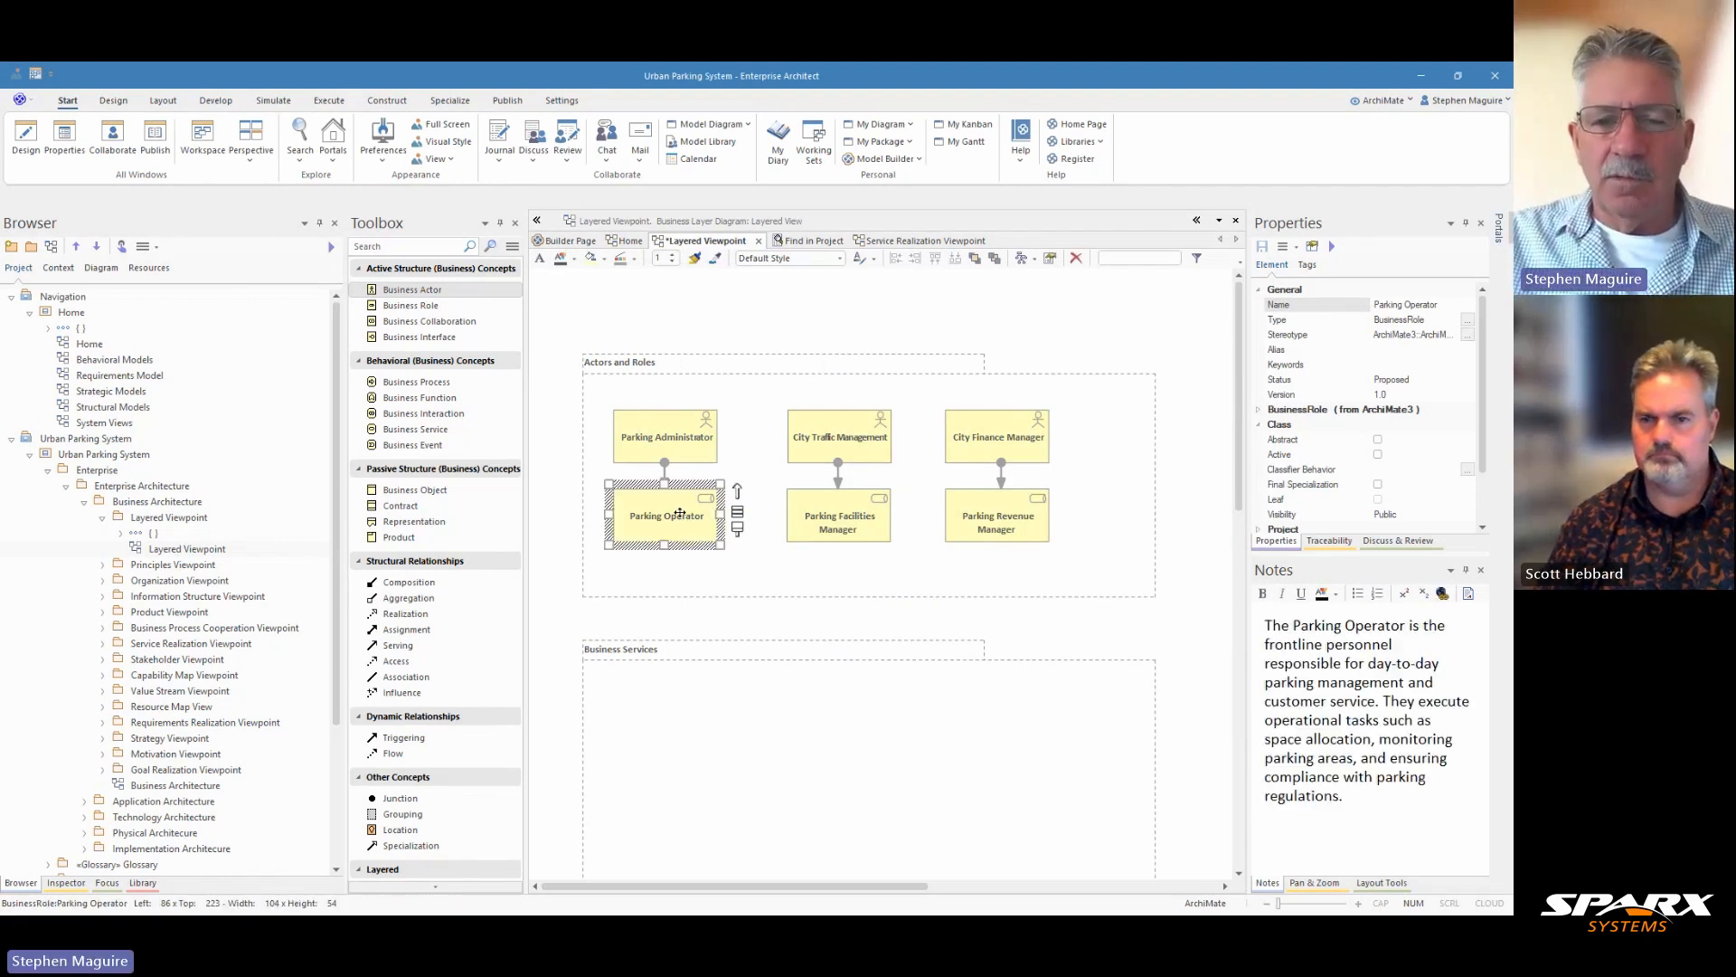
right_click(680, 514)
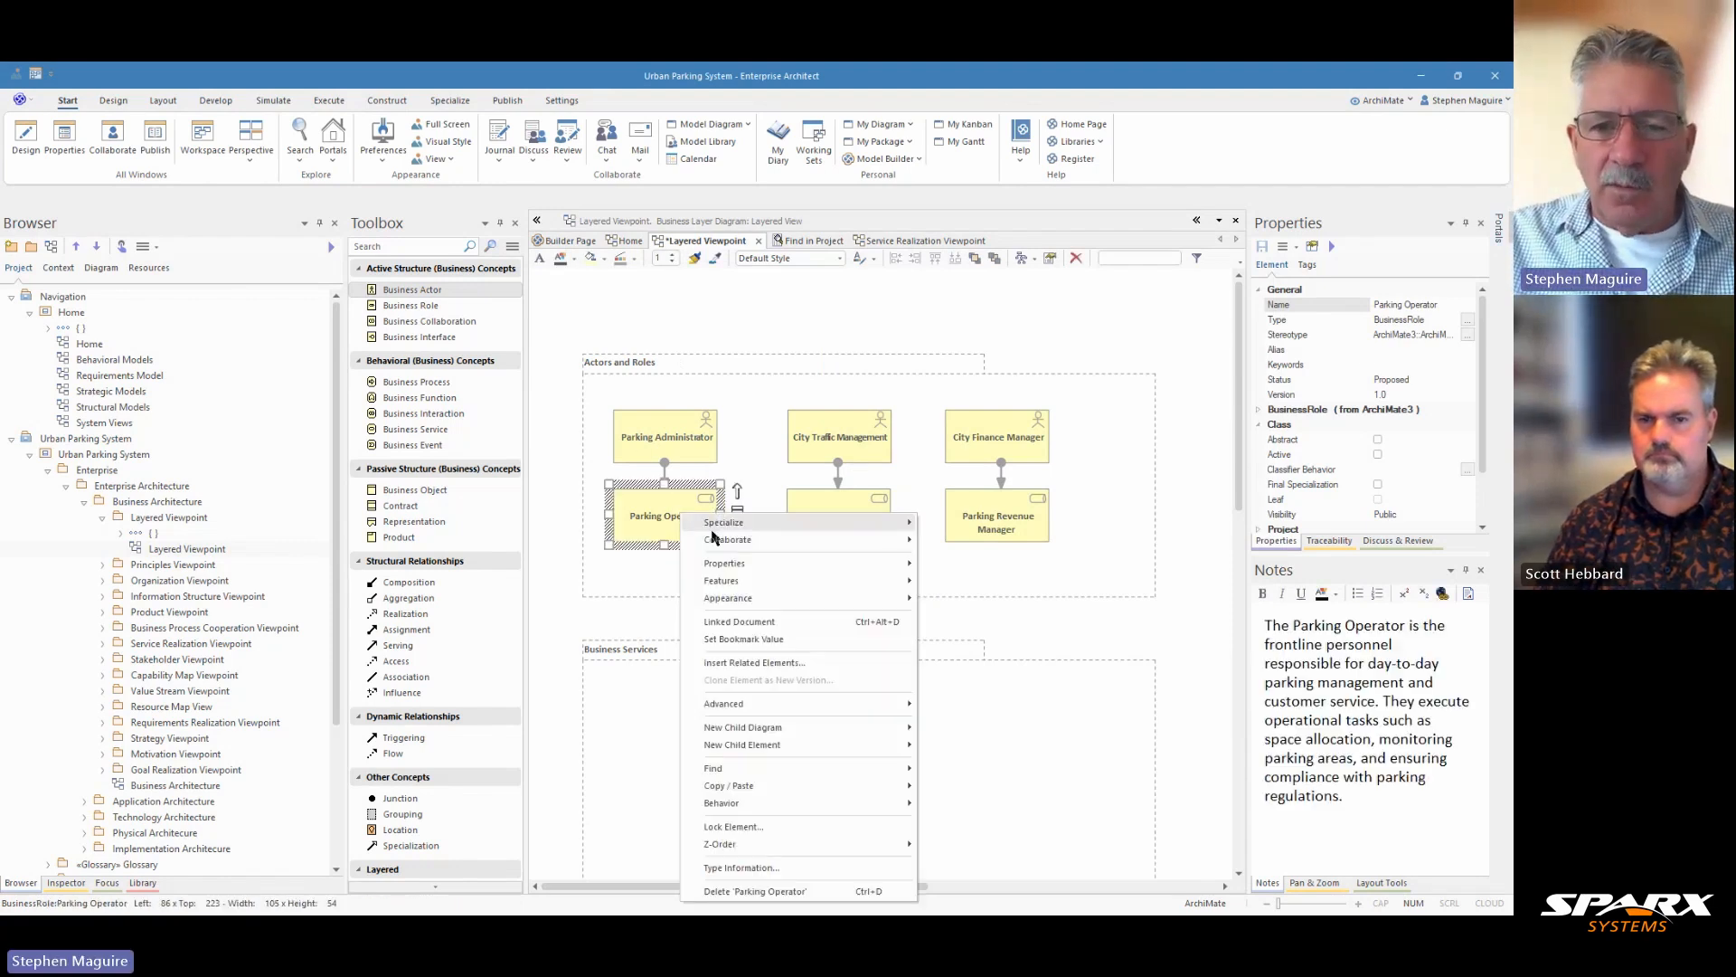
click(747, 671)
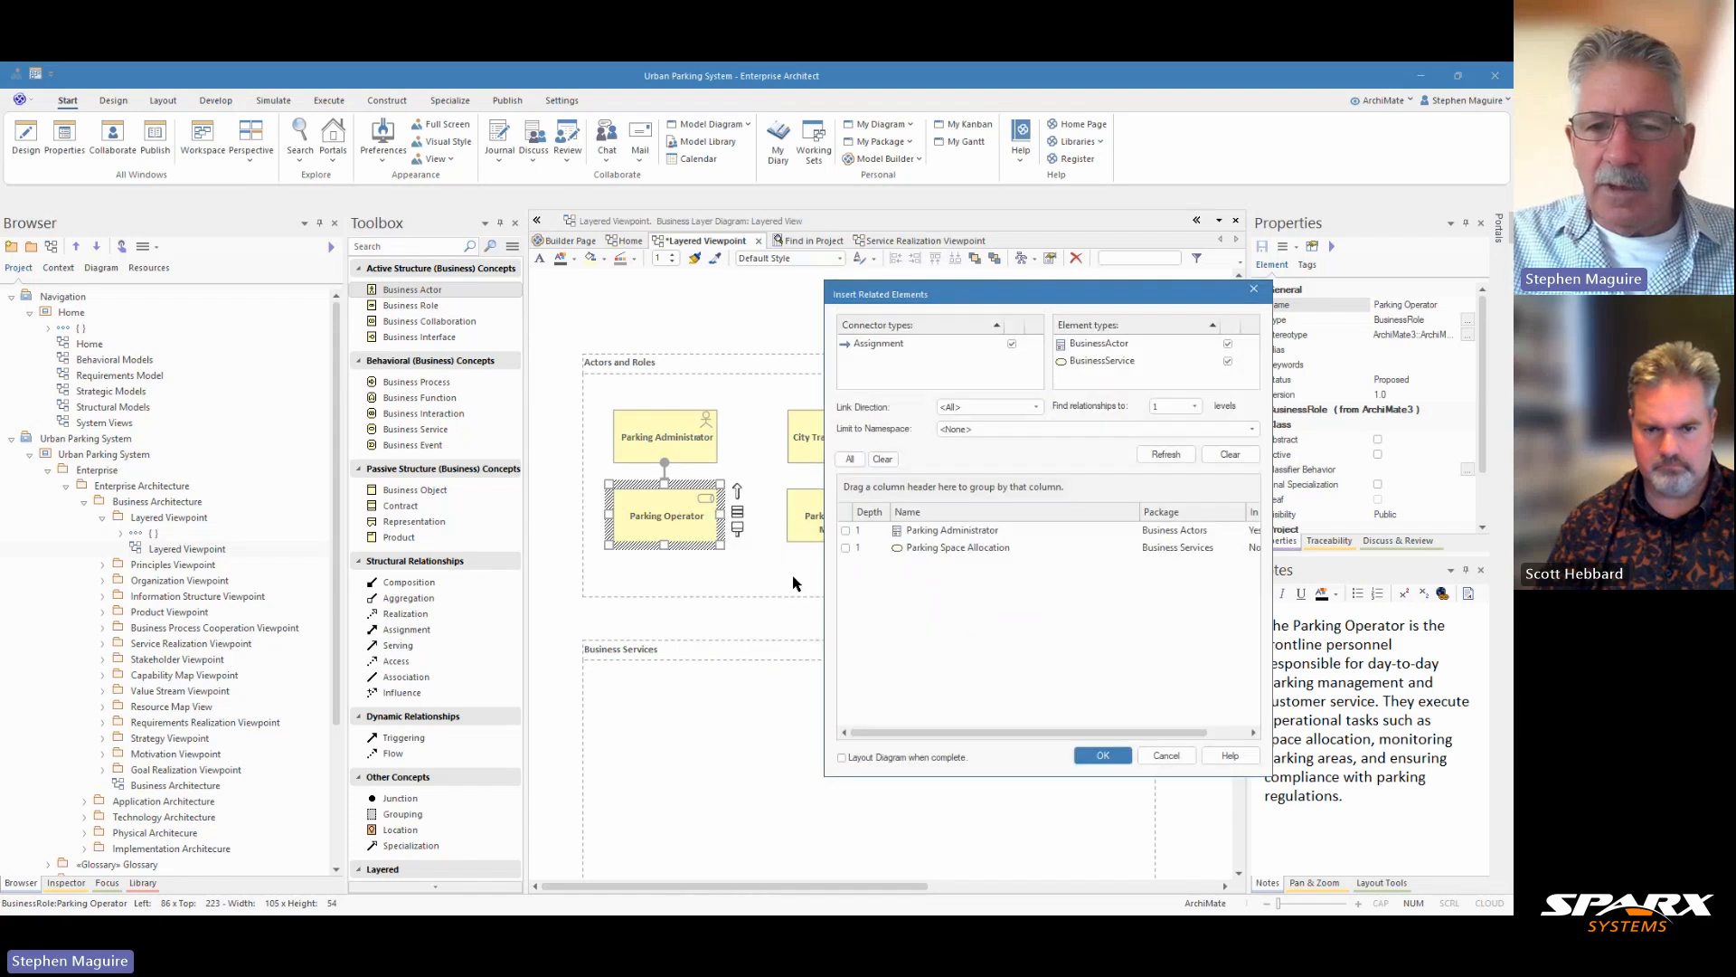
click(846, 548)
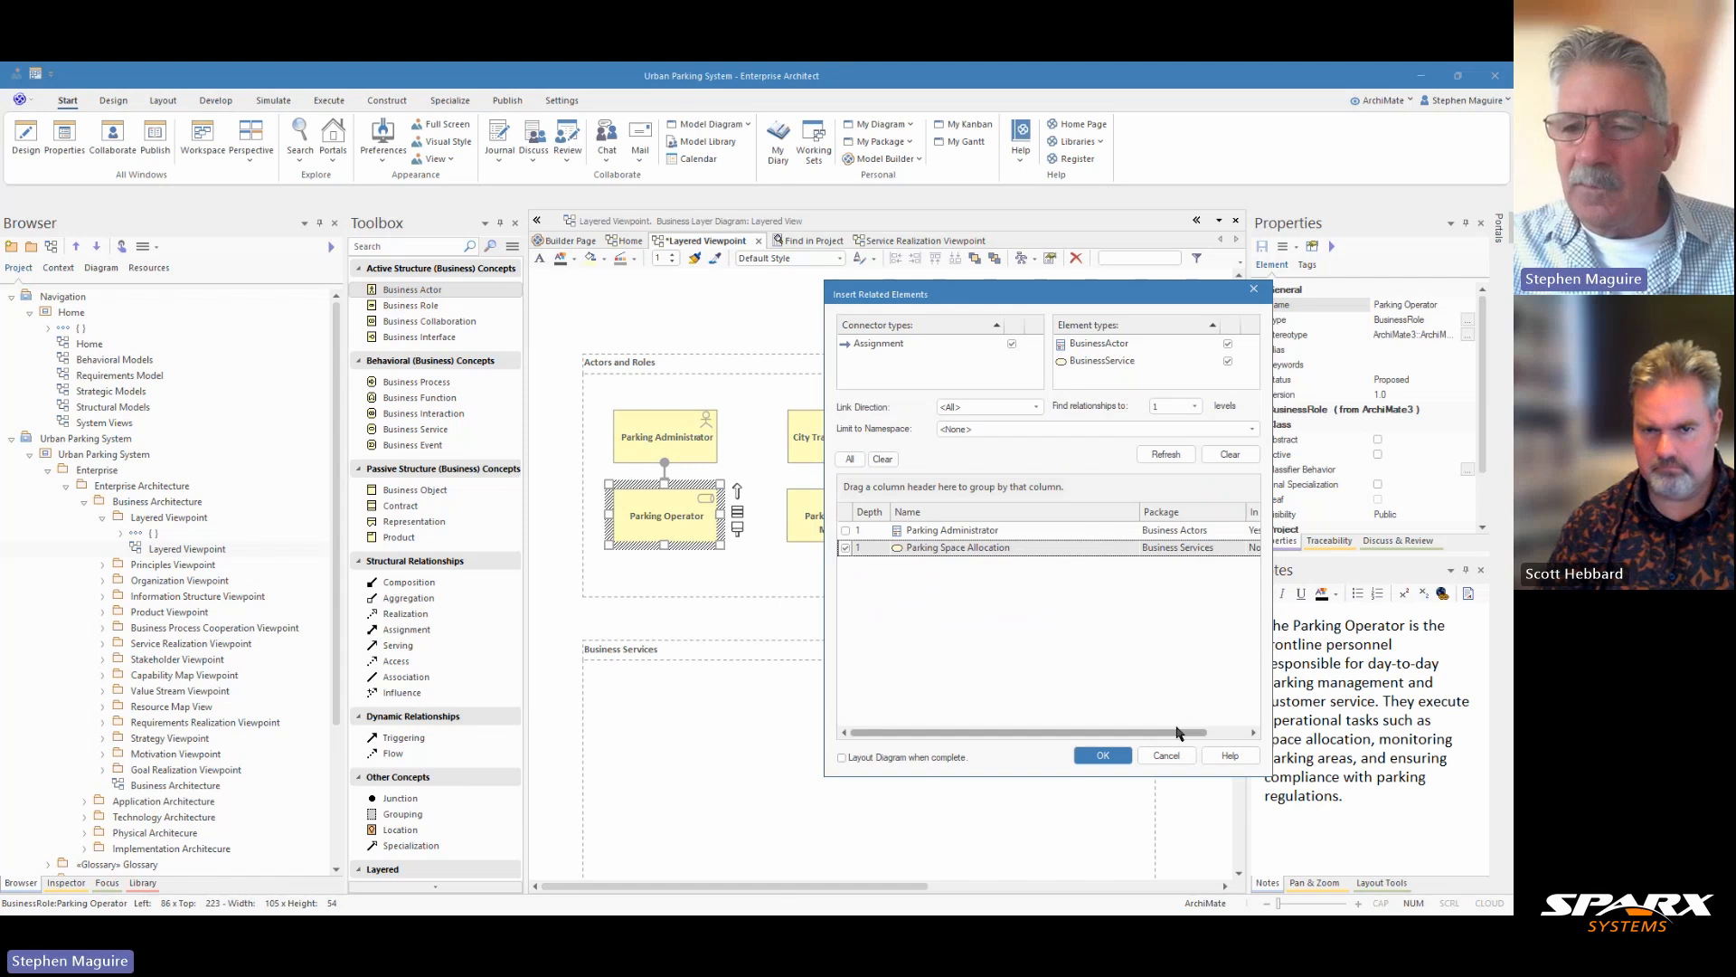
click(1099, 756)
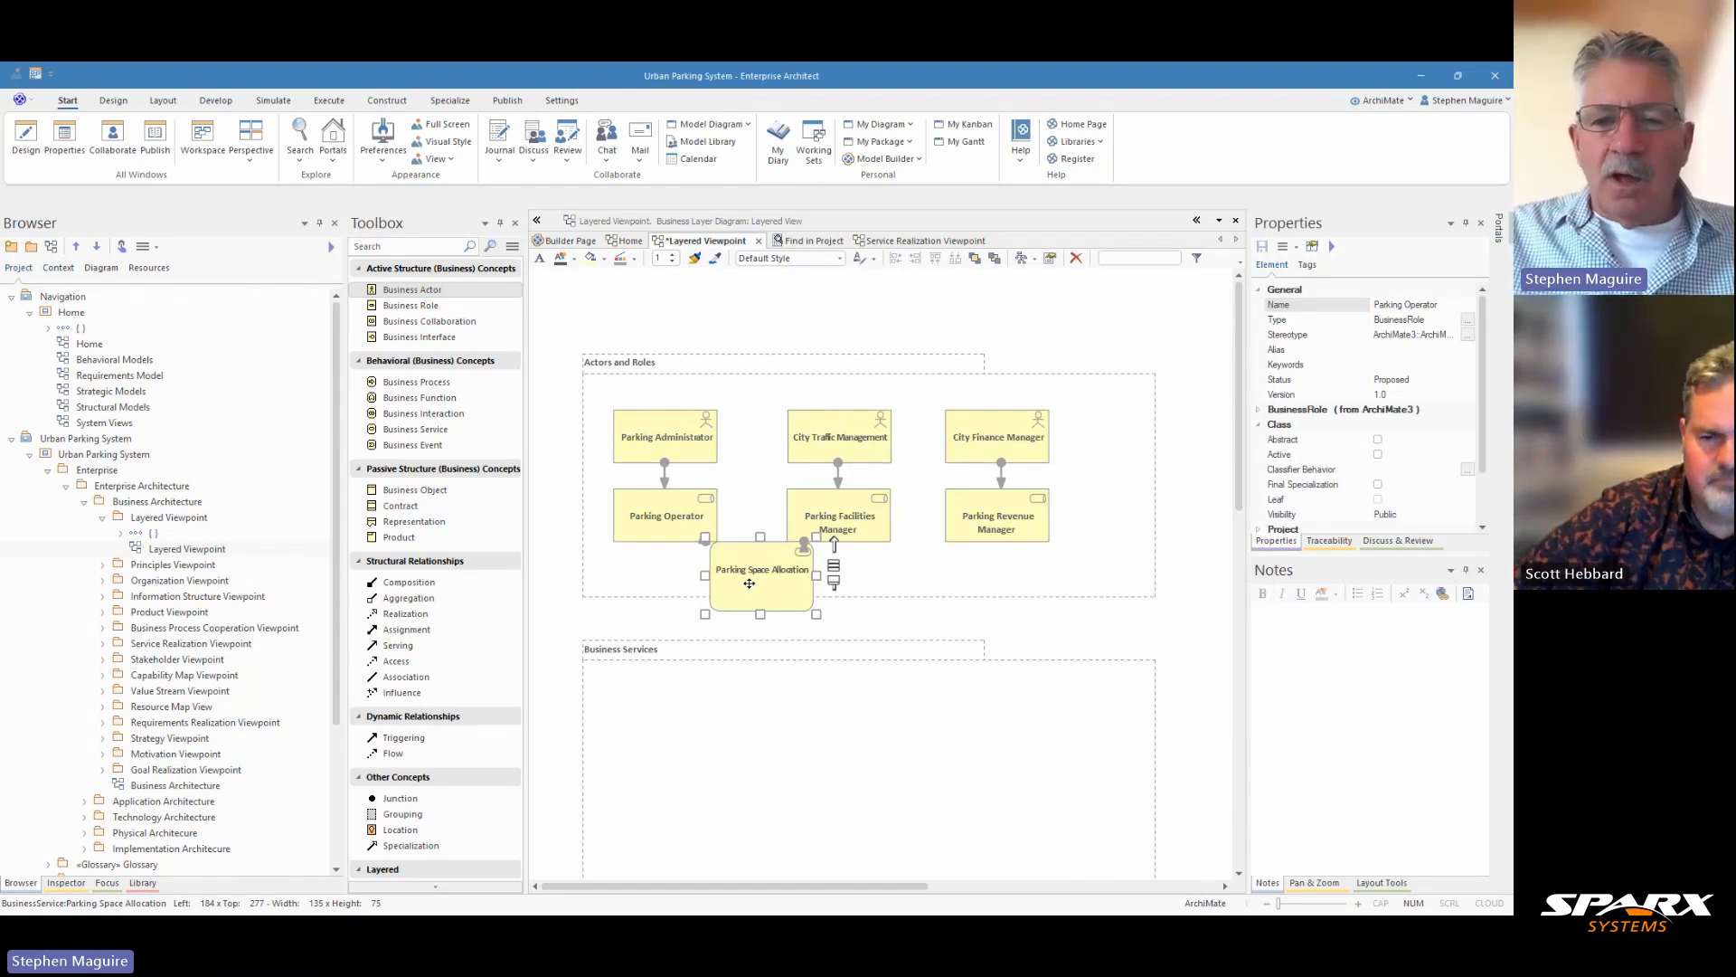
drag(747, 590, 663, 749)
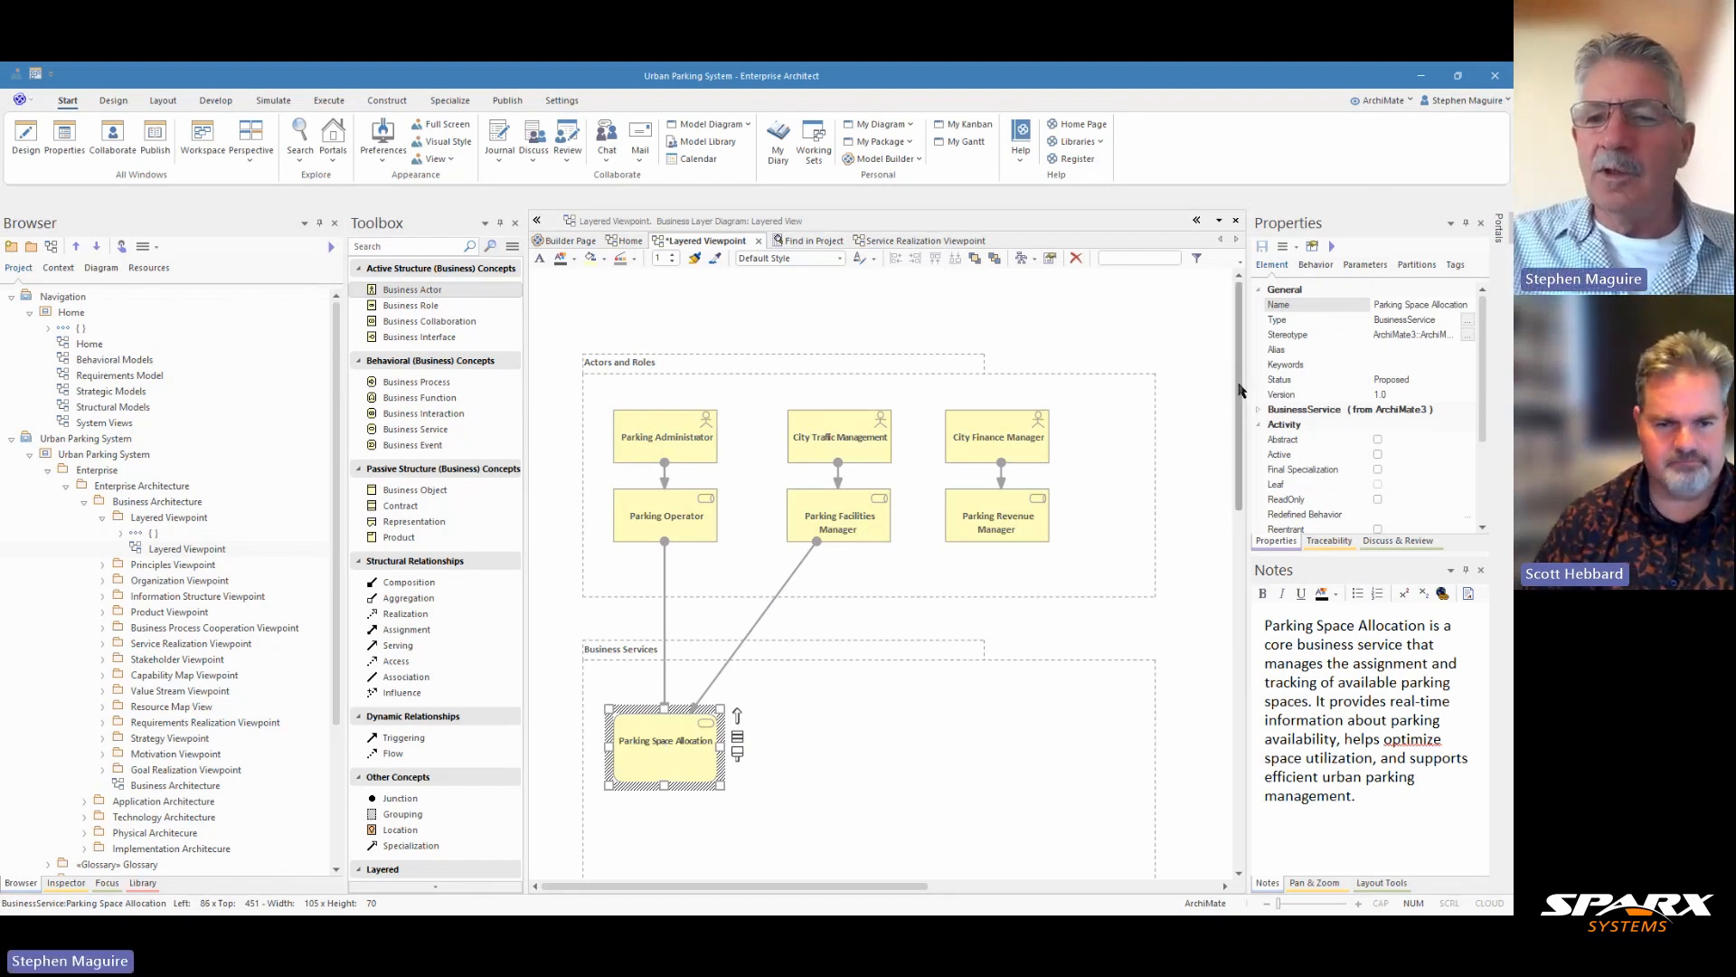
drag(1241, 391, 1240, 426)
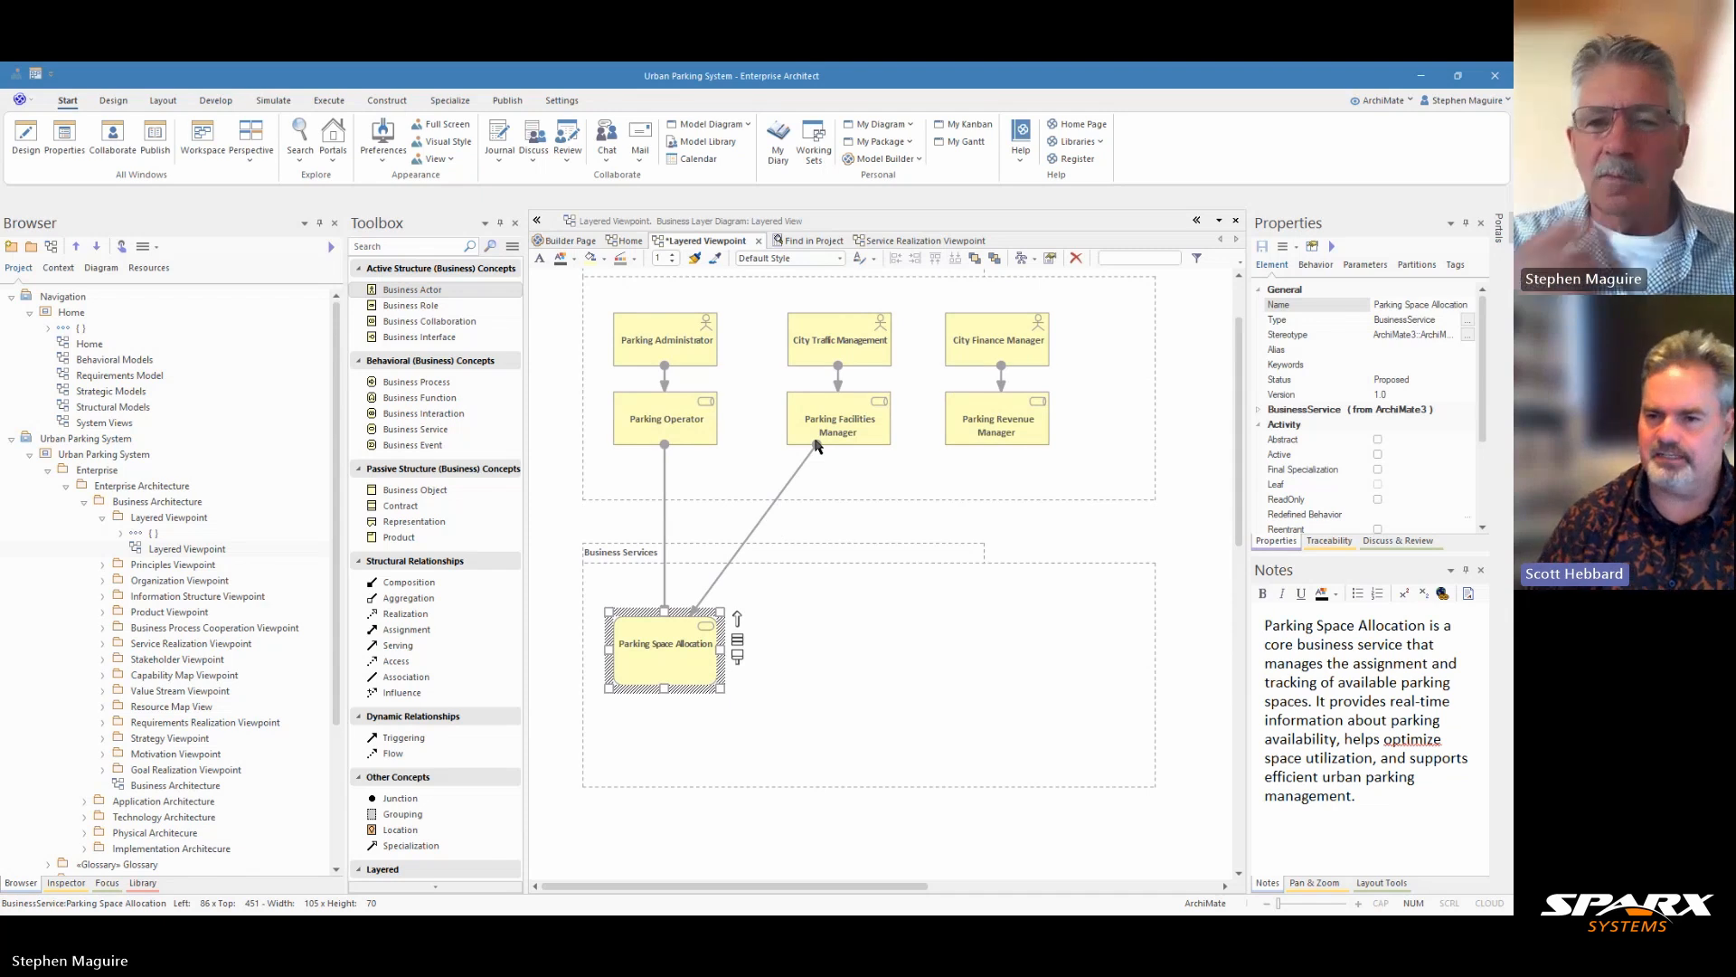
ctrl+click(681, 426)
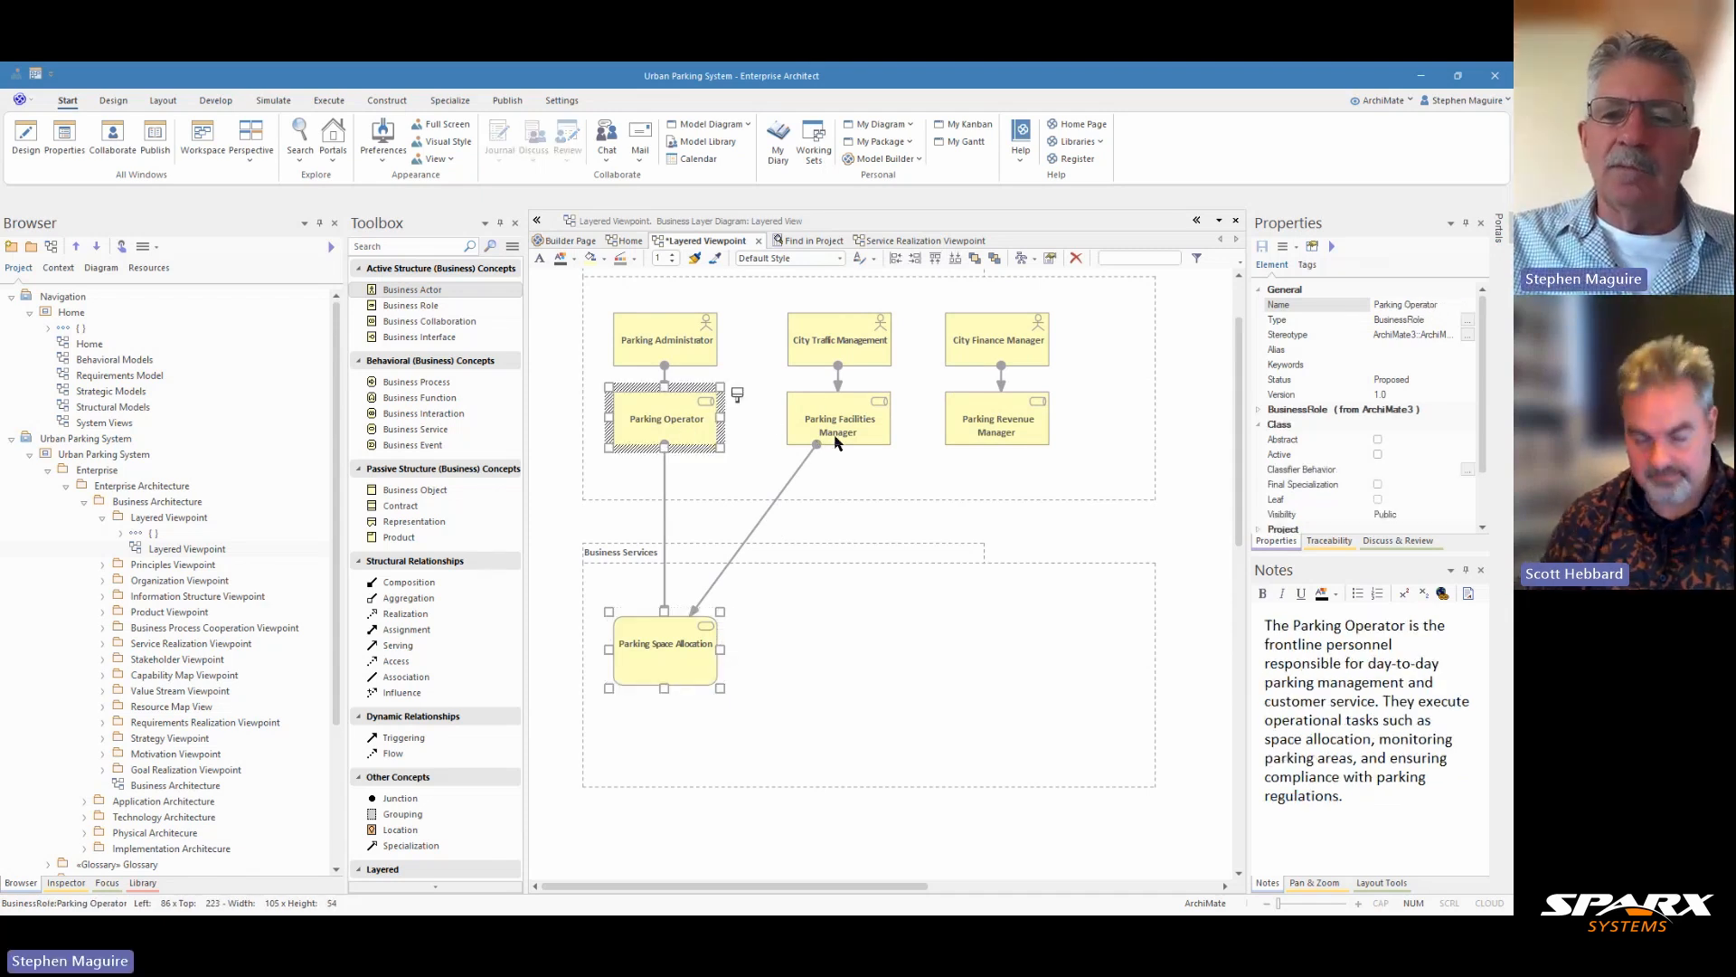
click(570, 421)
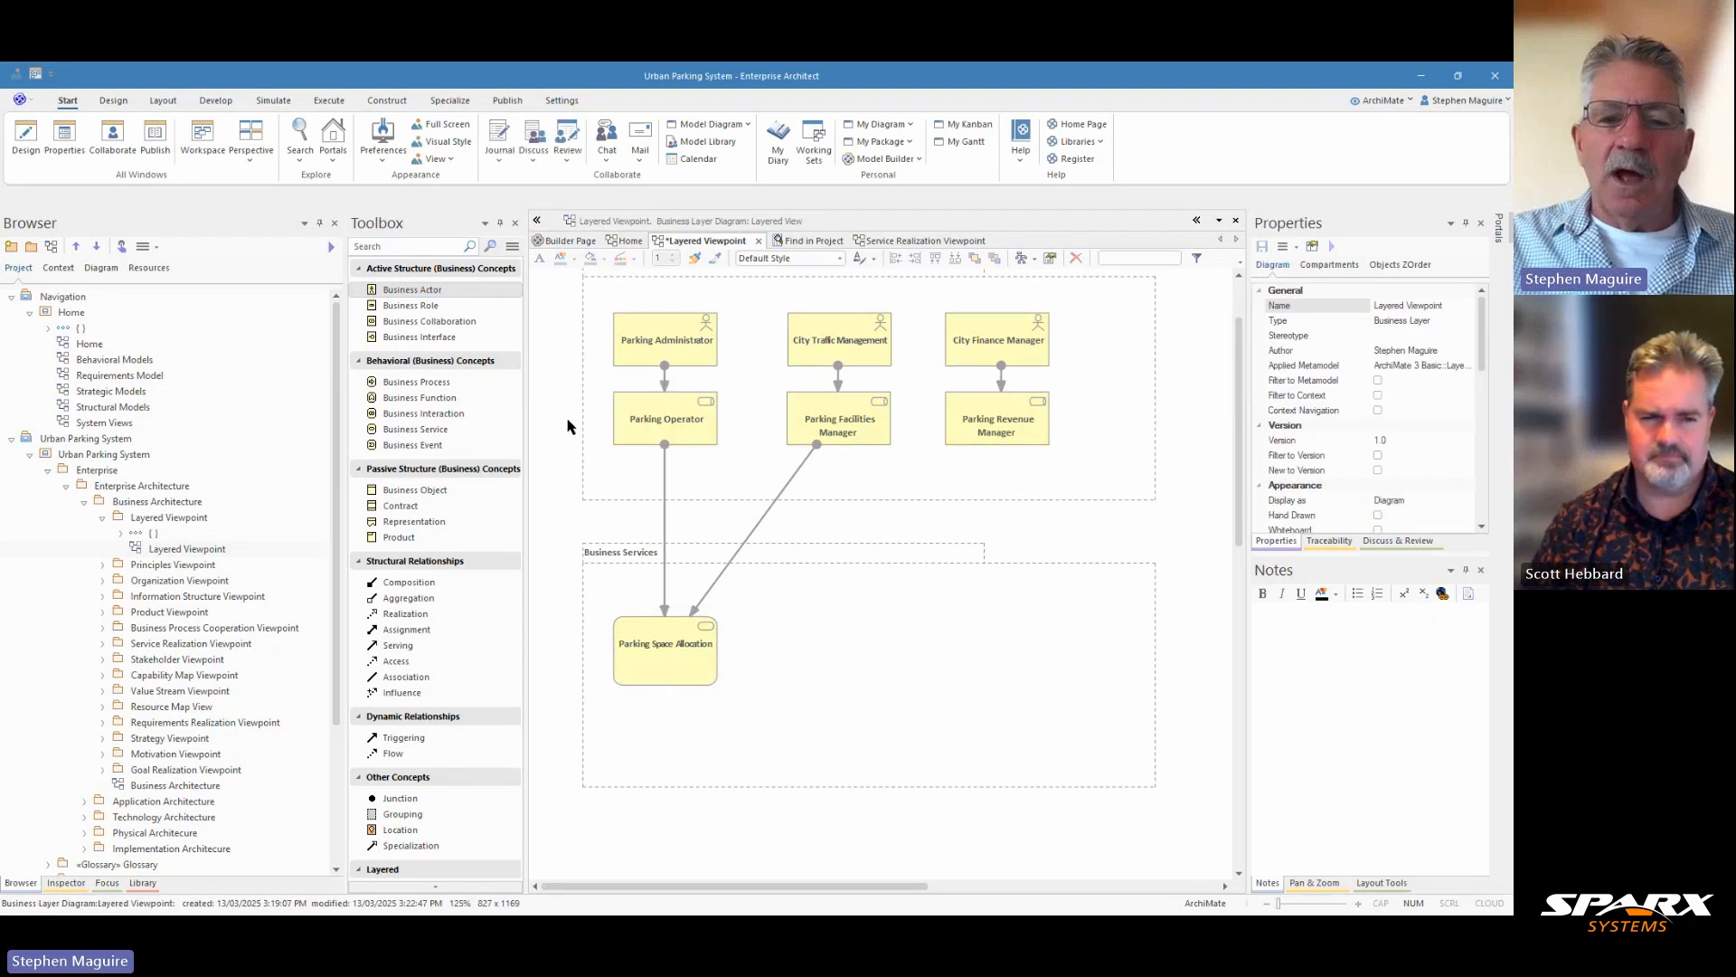
Insert the Reserve Parking Space process related to Parking Space Allocation, and move it beneath that service, below the Business Services grouping.
click(674, 639)
right_click(674, 639)
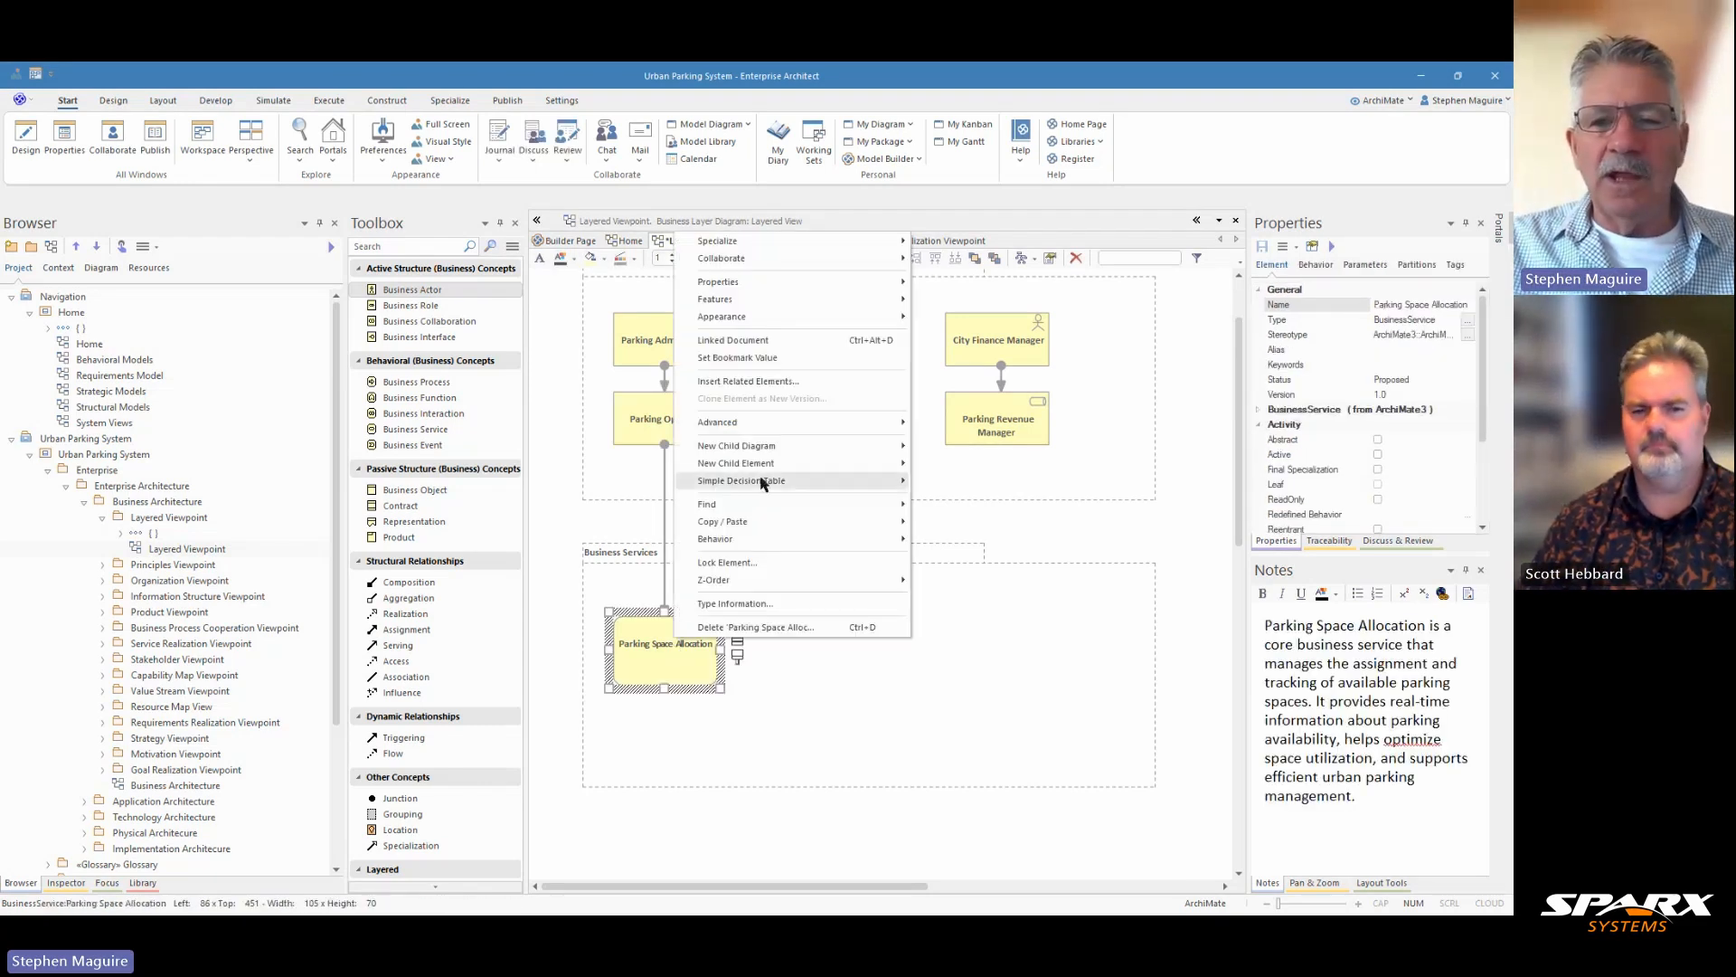
click(758, 384)
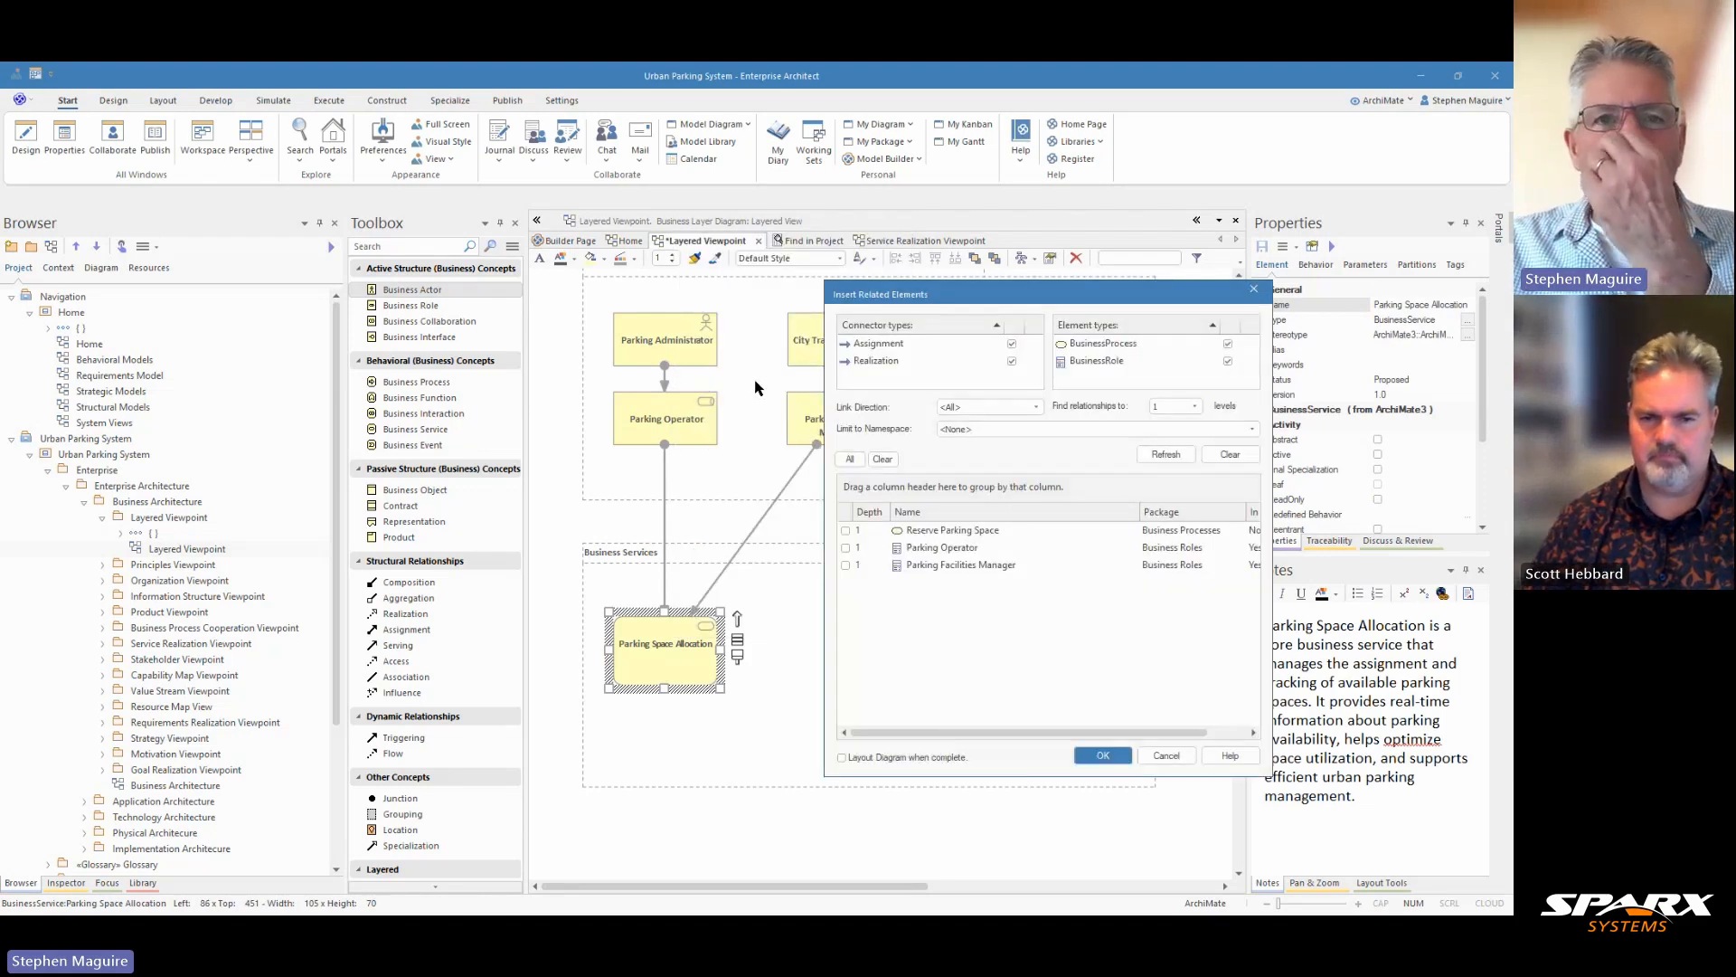
click(938, 534)
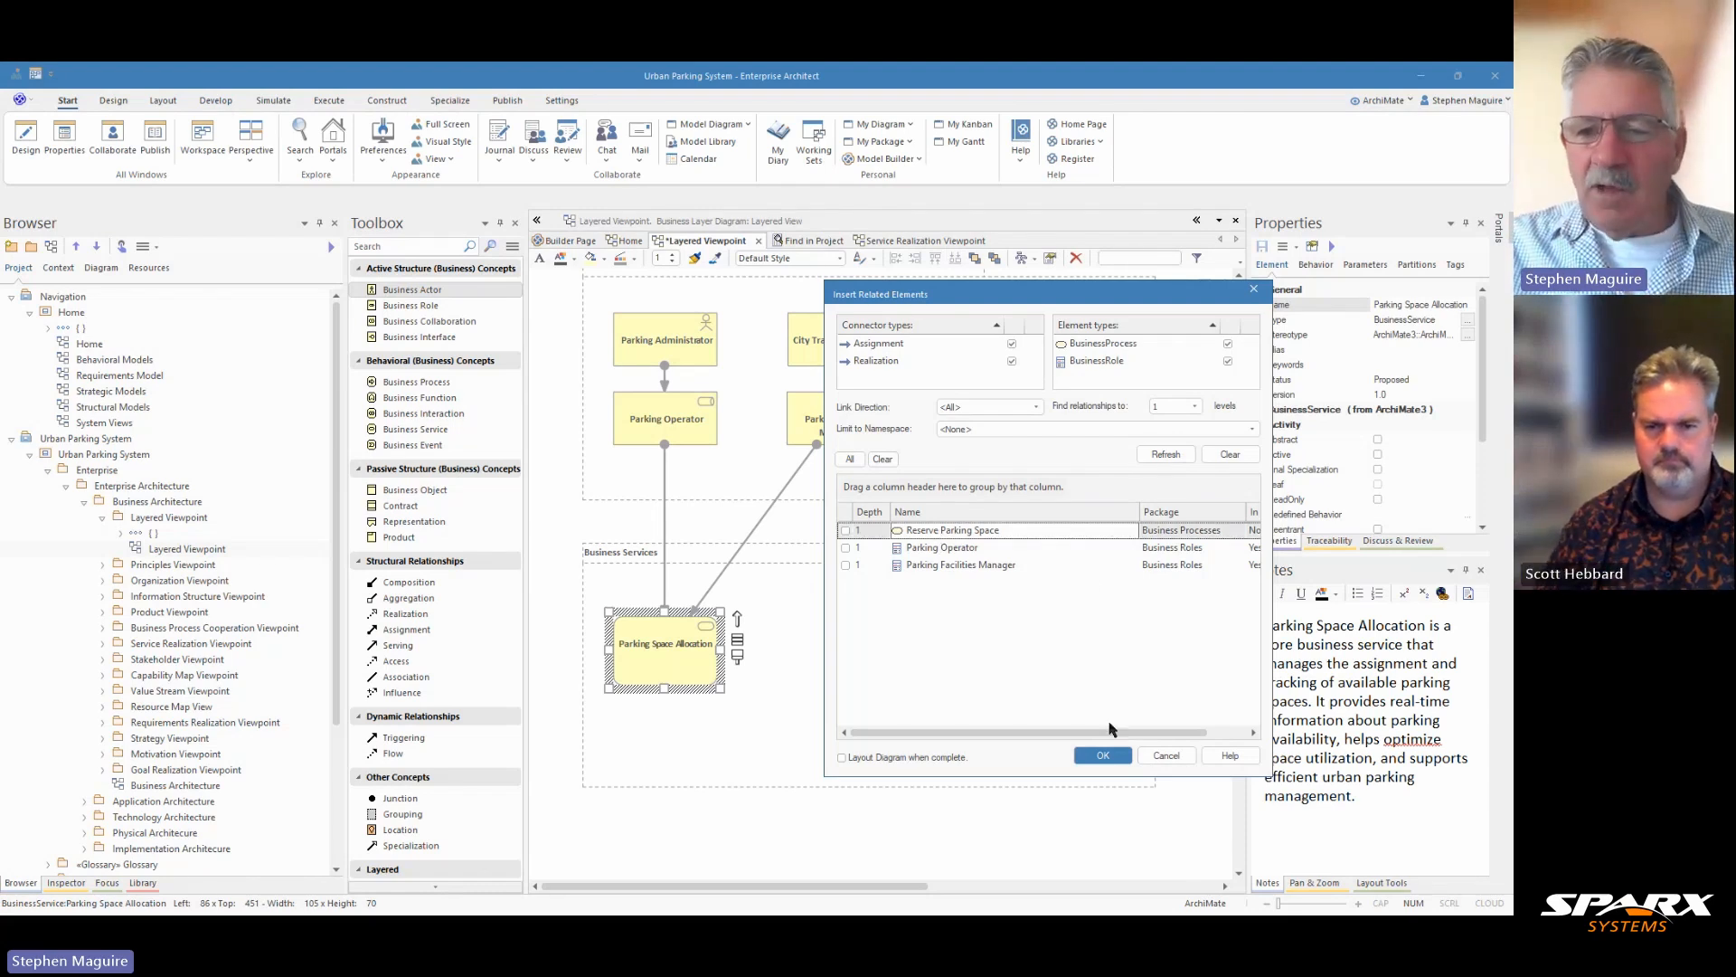
drag(1110, 729, 1151, 728)
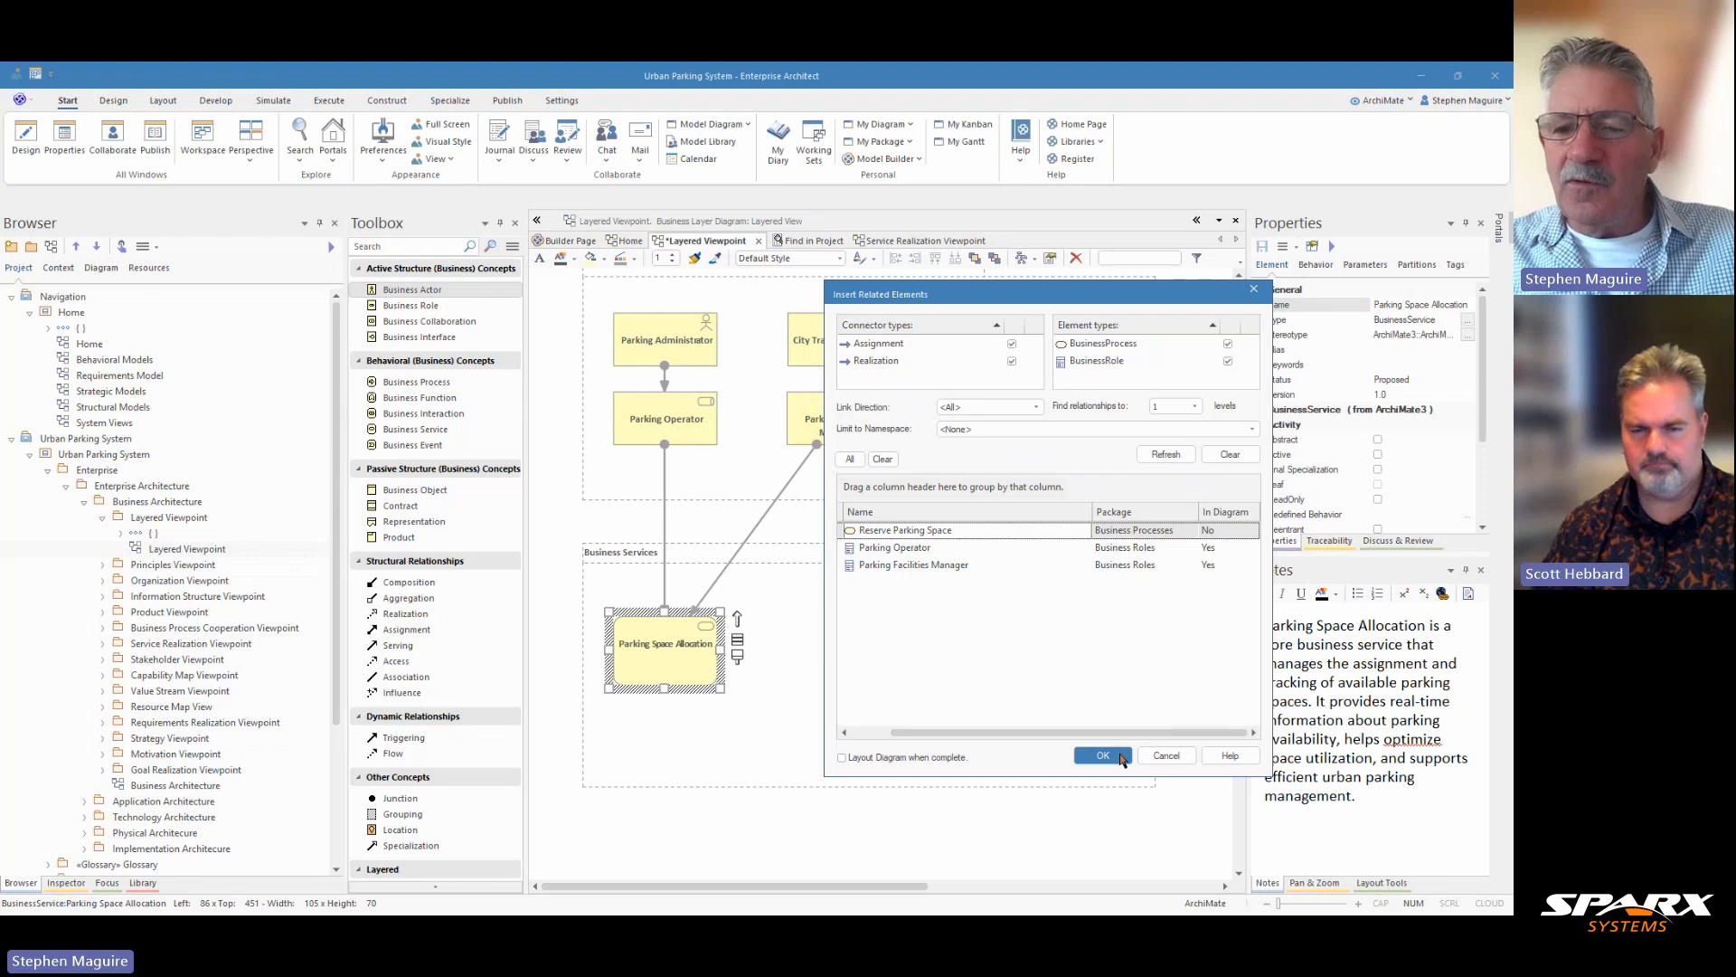
drag(1121, 731, 1055, 724)
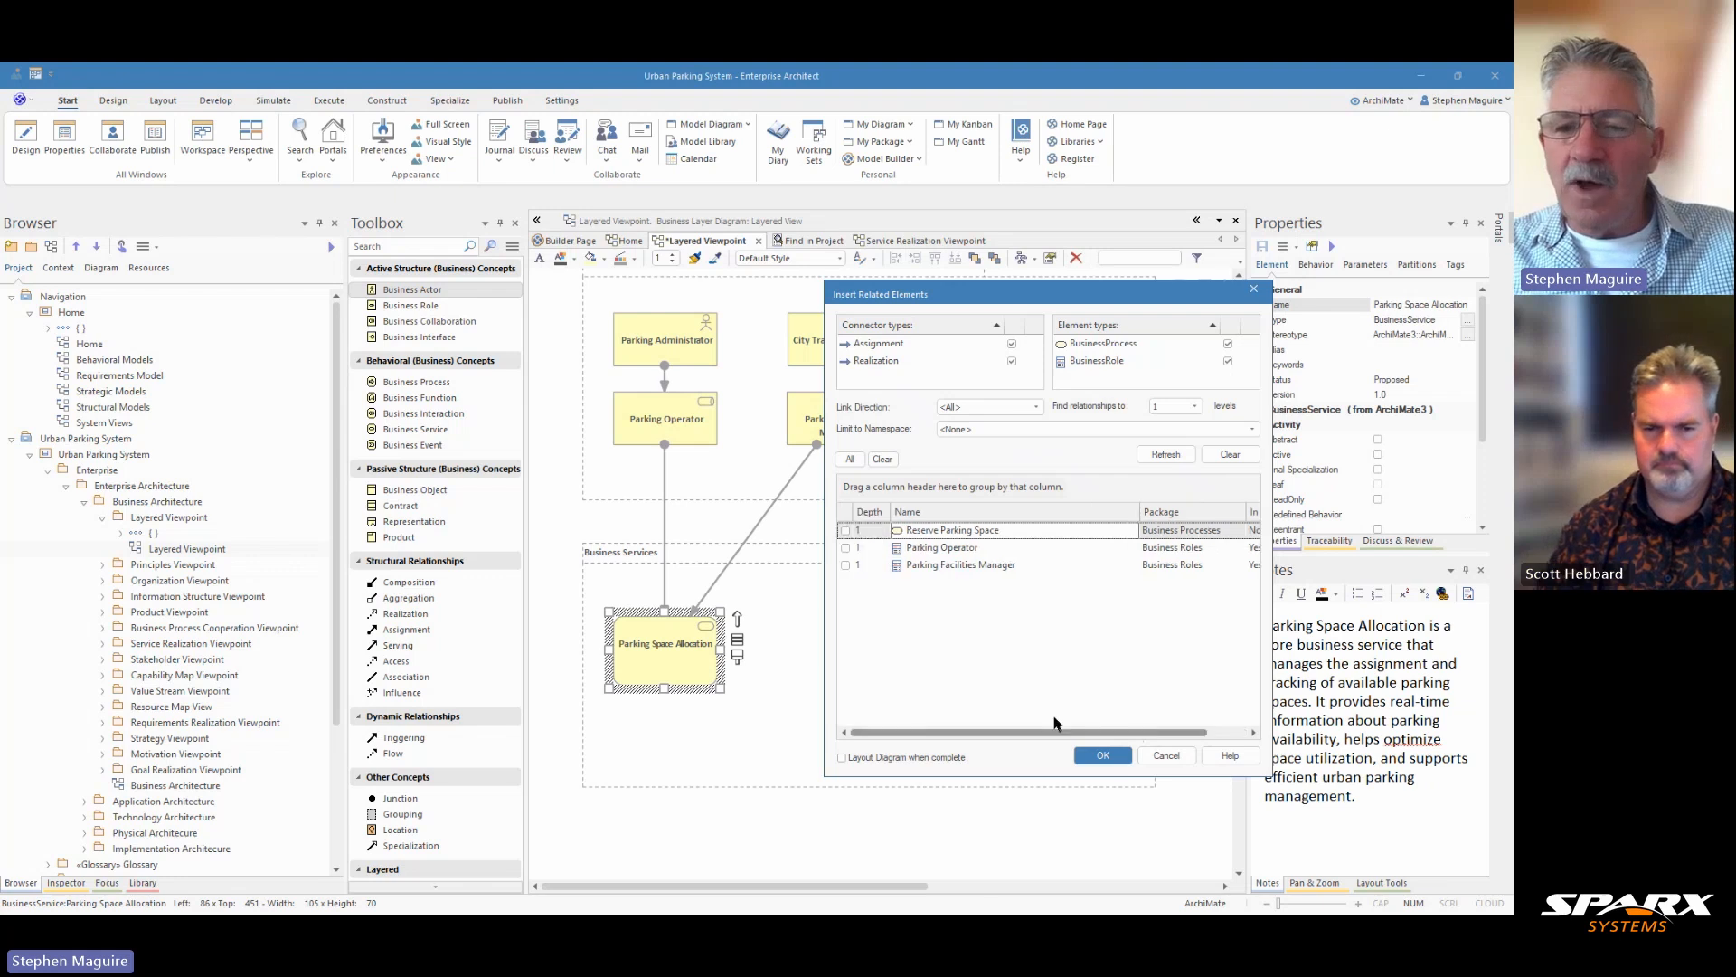
click(847, 531)
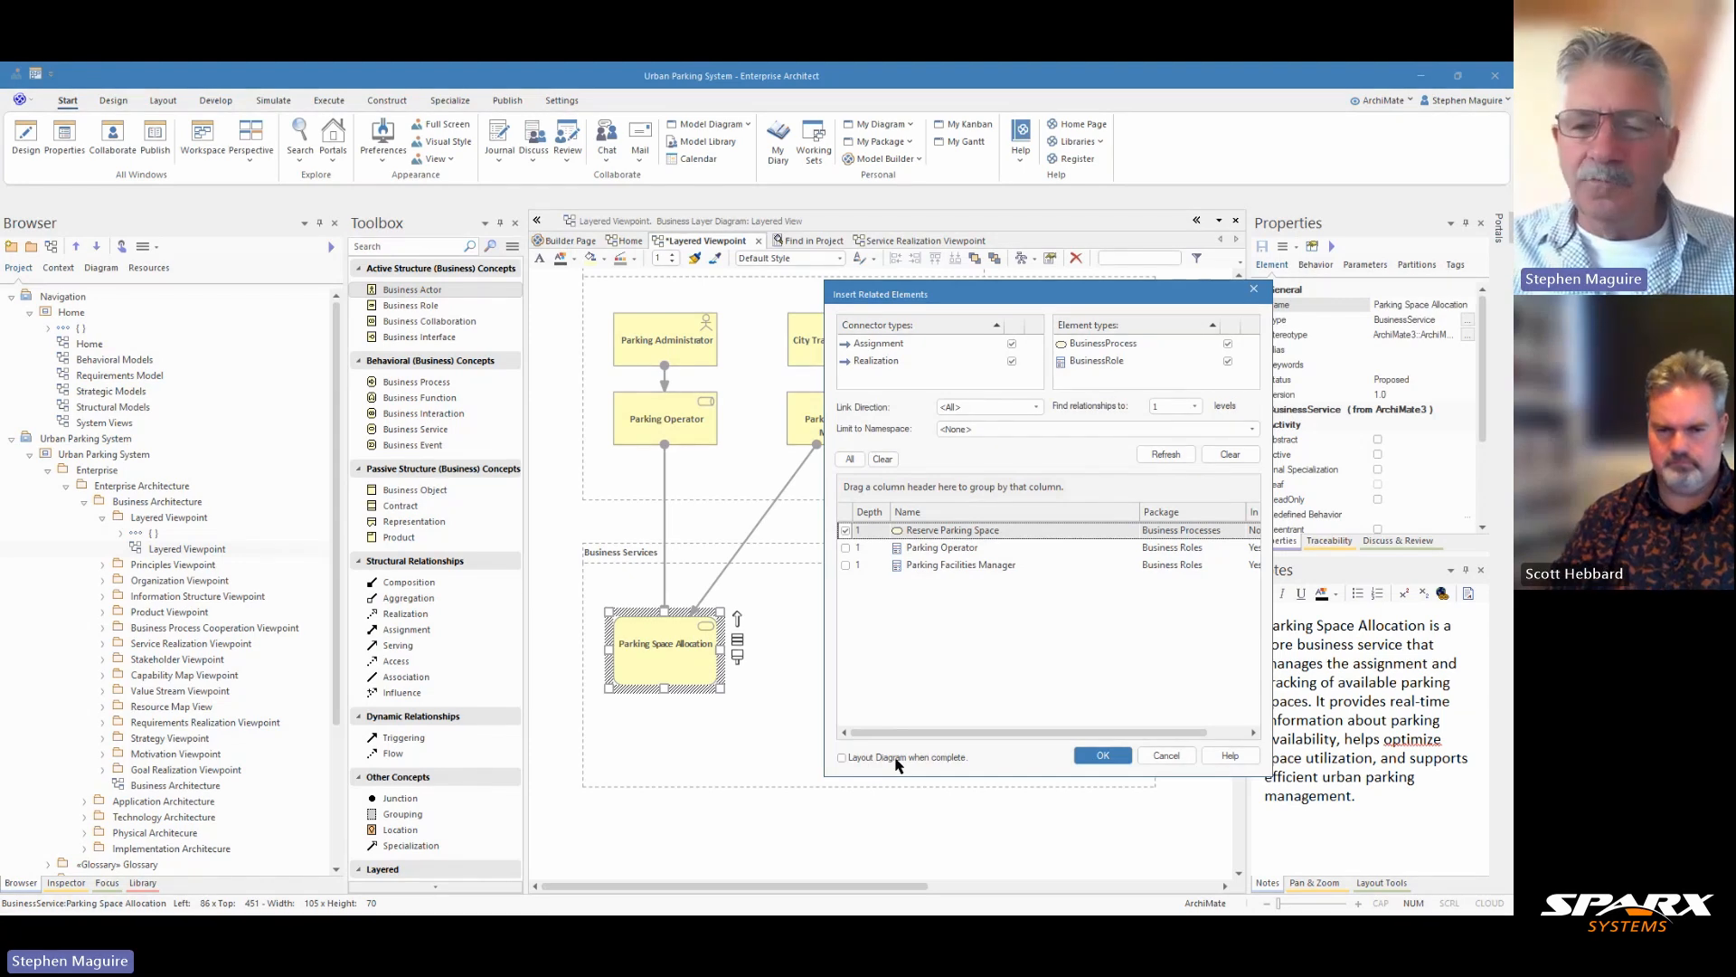
click(1103, 756)
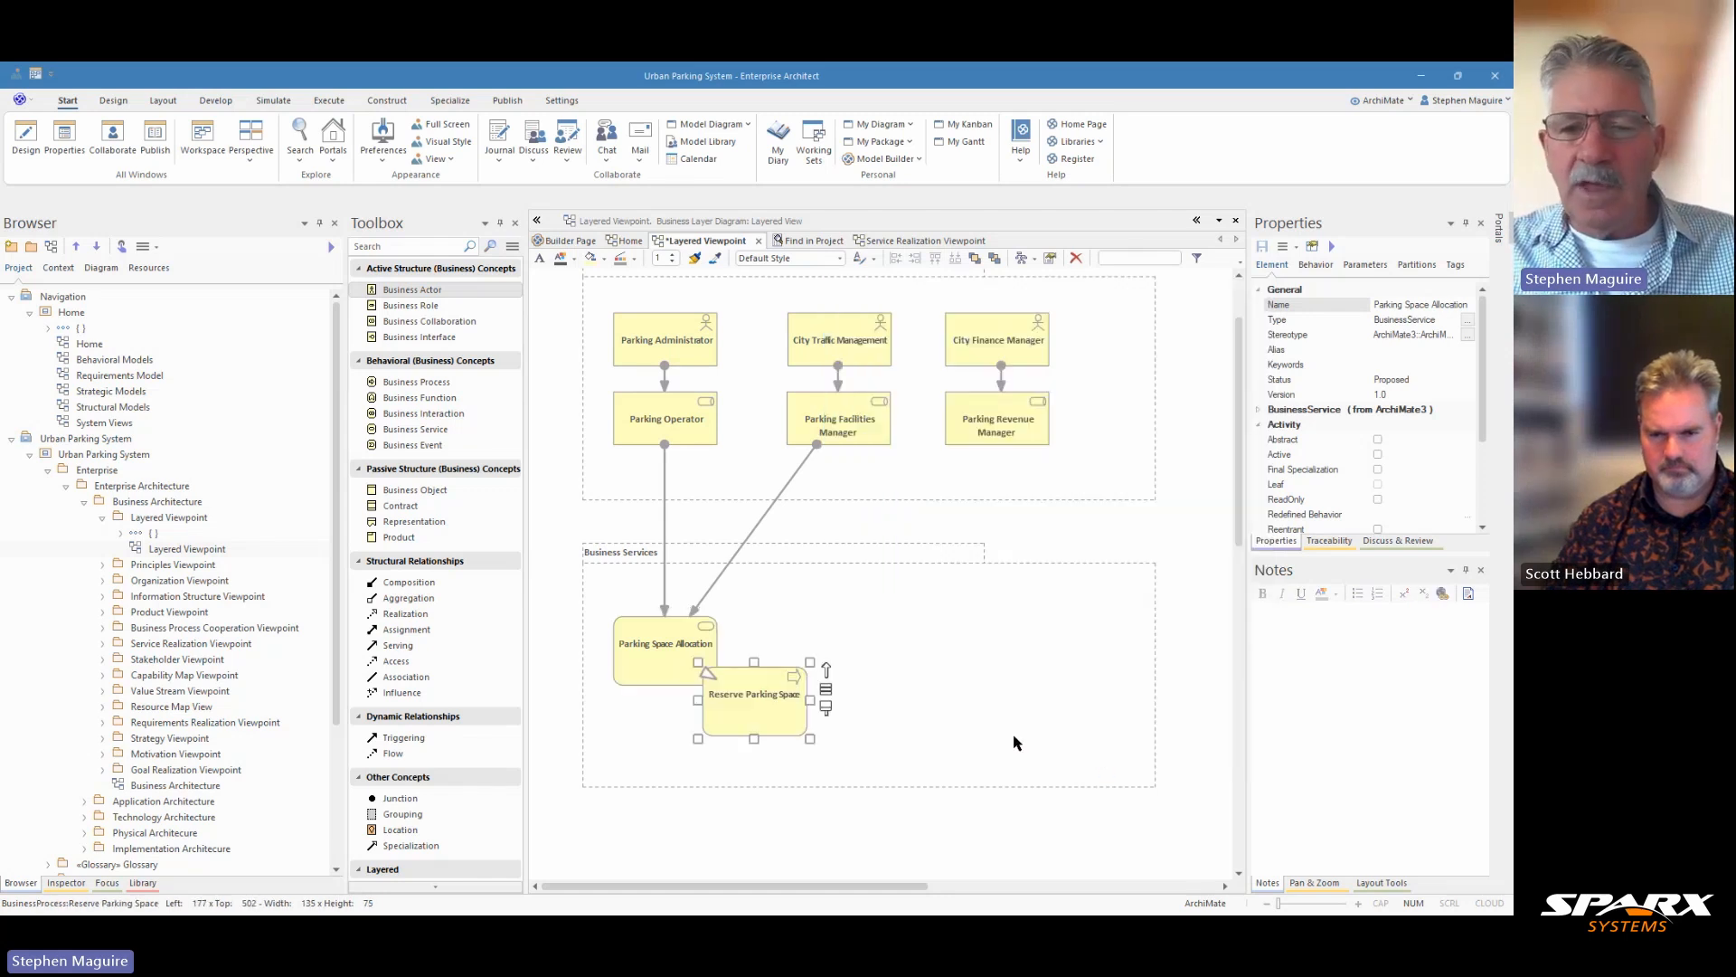
drag(767, 725, 675, 873)
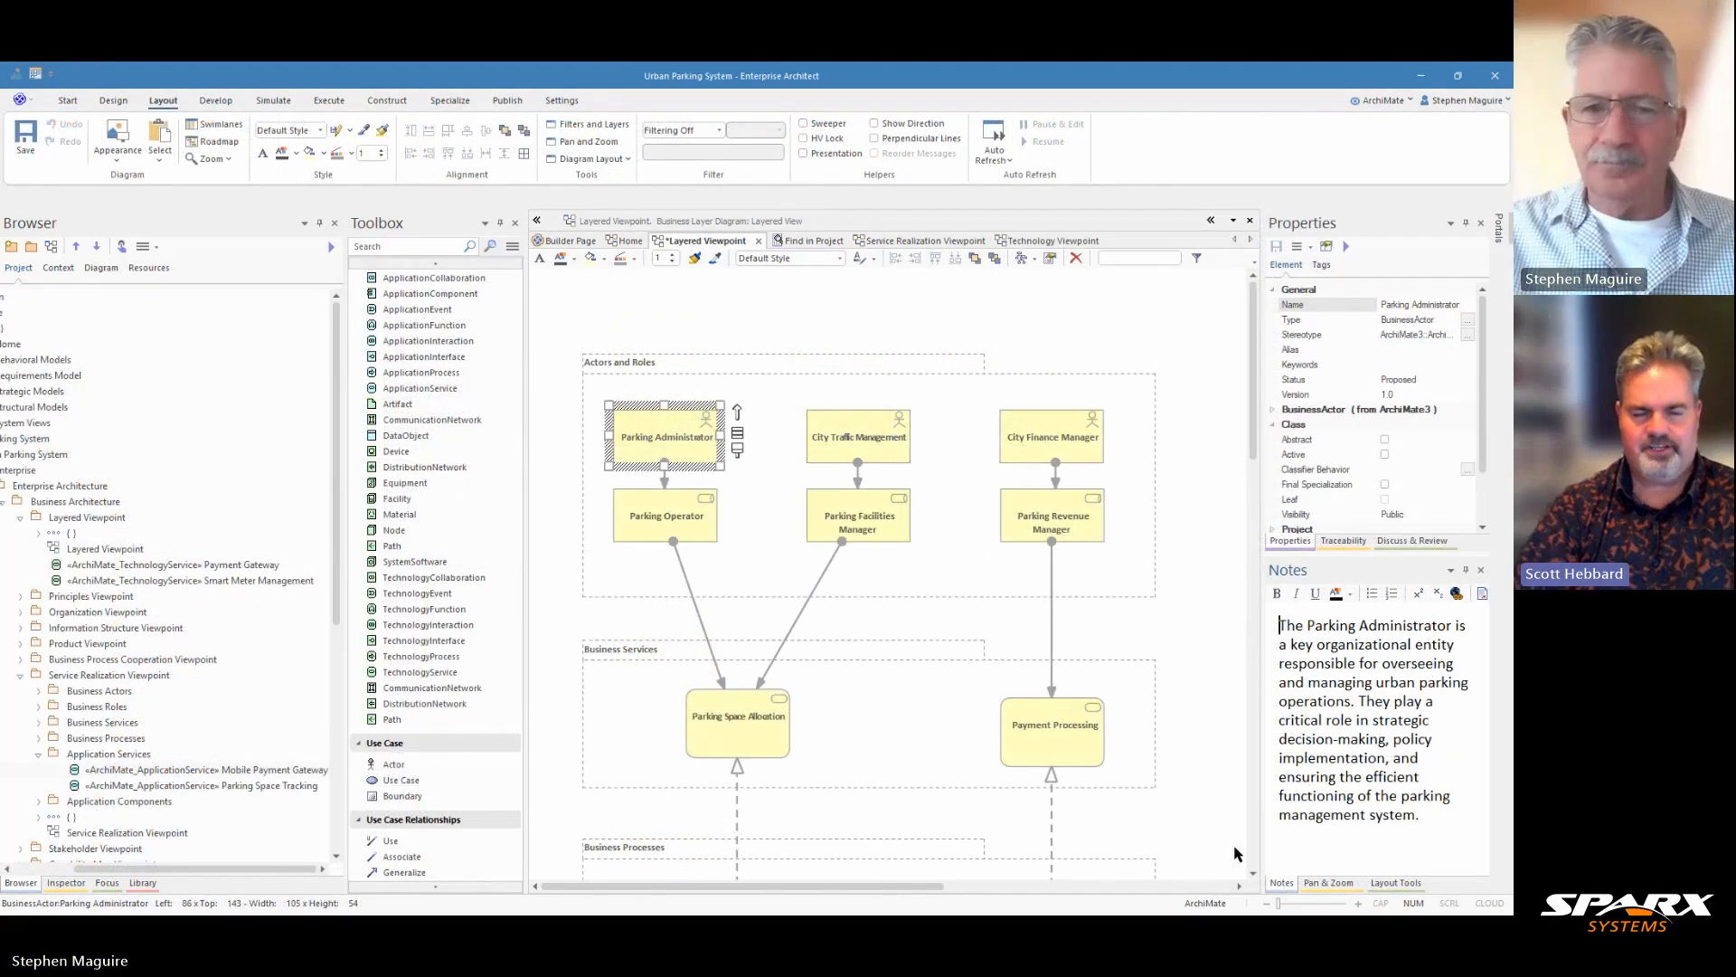
Examine the complete Layered Viewpoint as a whole, from the Actors and Roles grouping down to the technology layer.
ctrl+scroll(1144, 630, down, 2)
ctrl+scroll(1144, 631, down, 6)
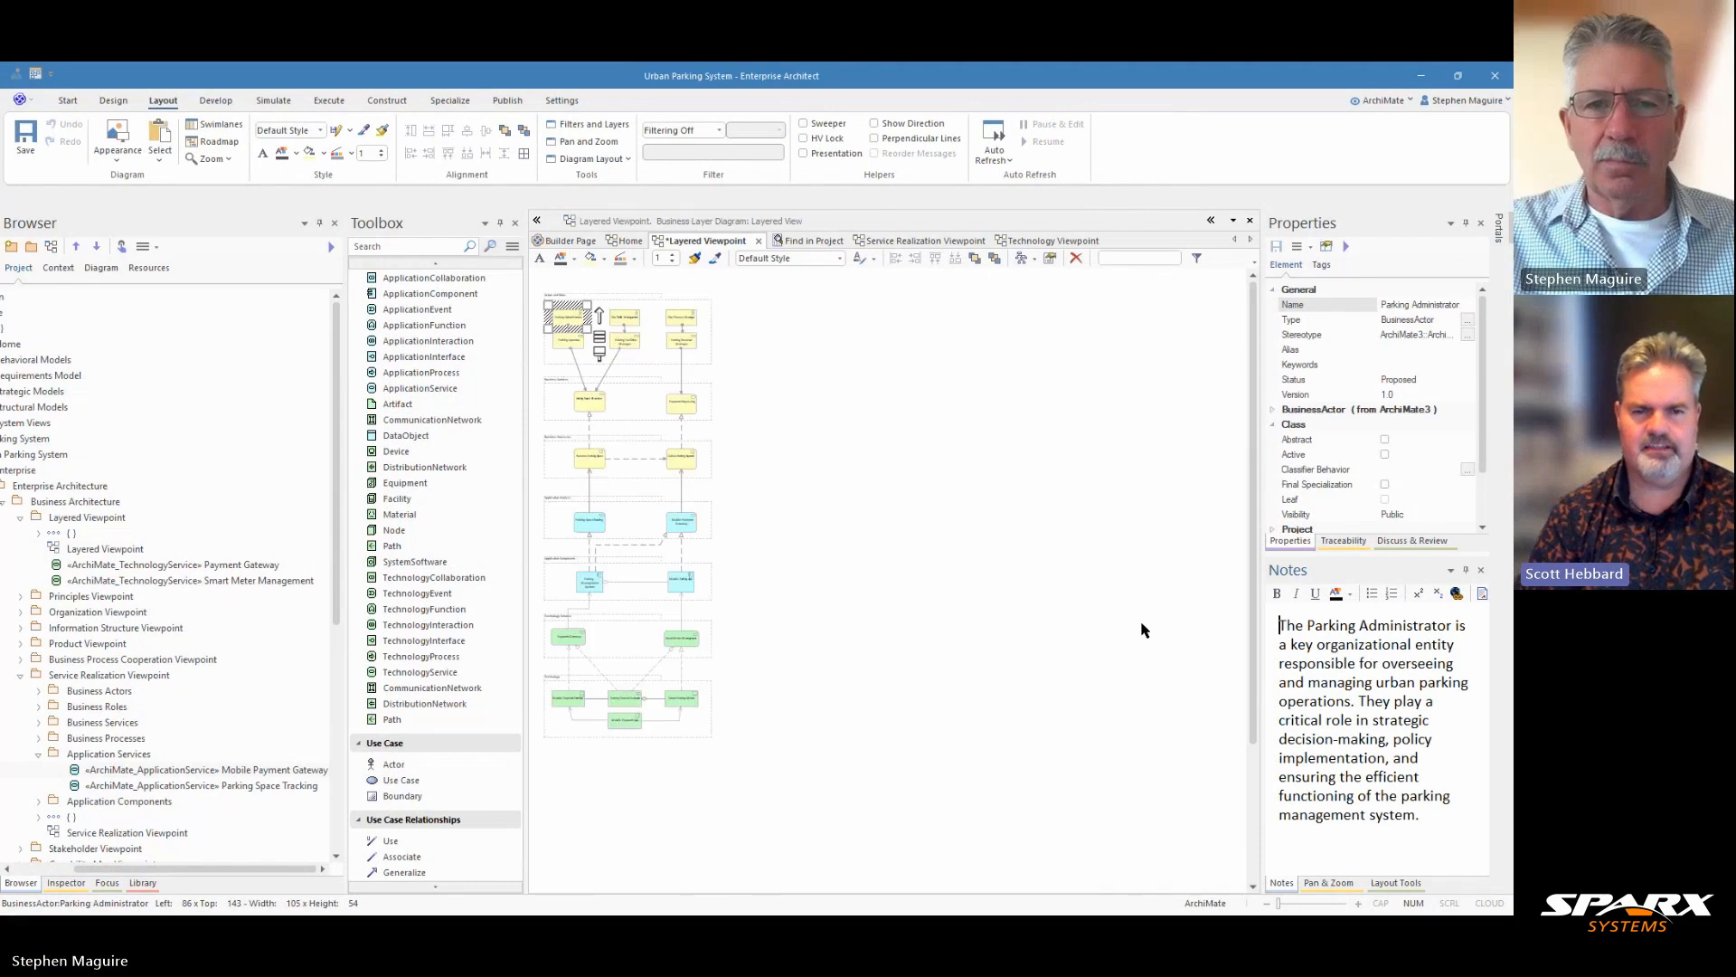
ctrl+scroll(1144, 630, up, 1)
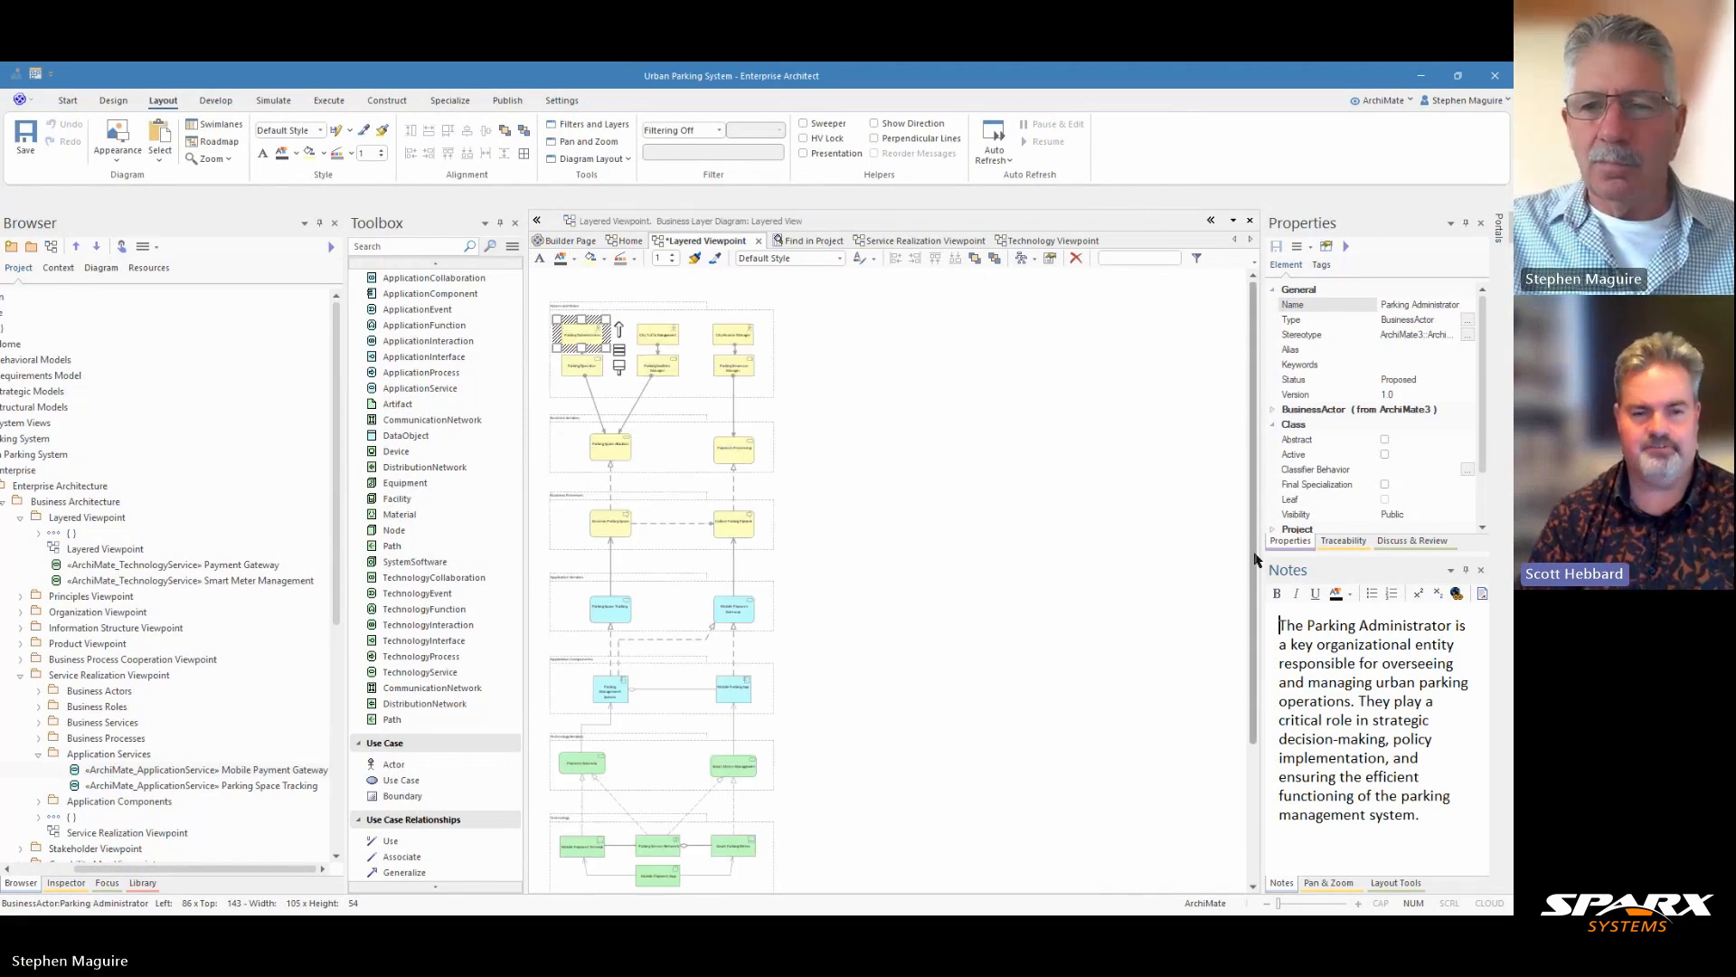
drag(1251, 554, 1250, 560)
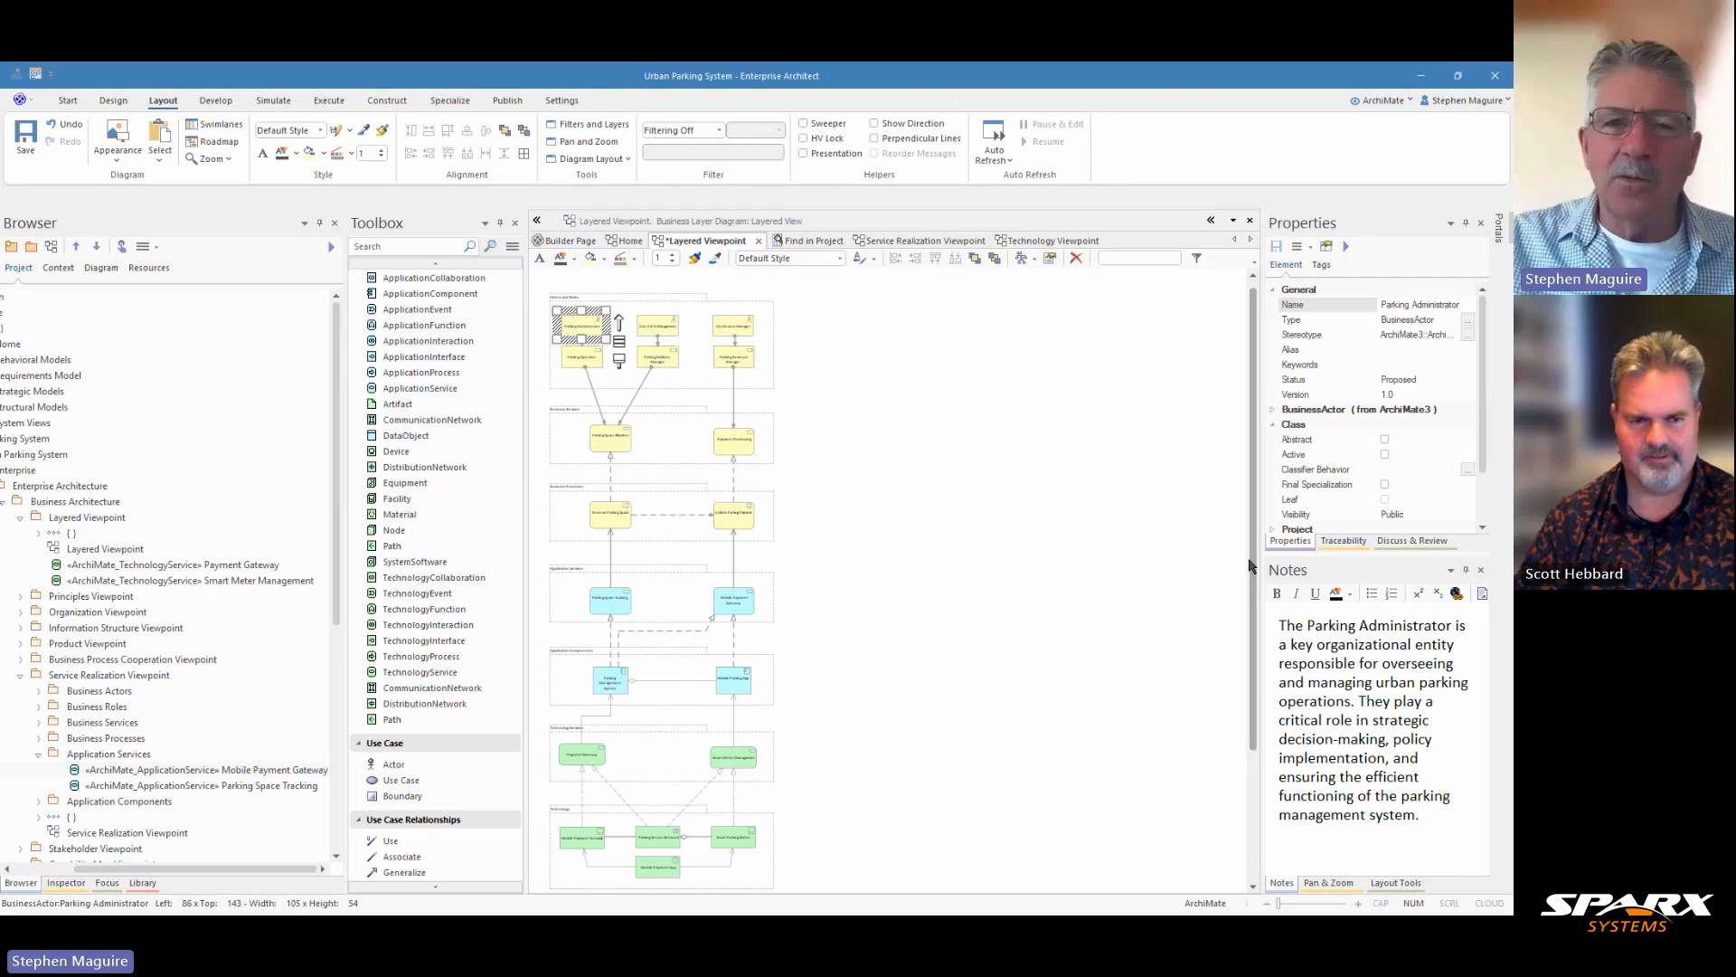
click(886, 458)
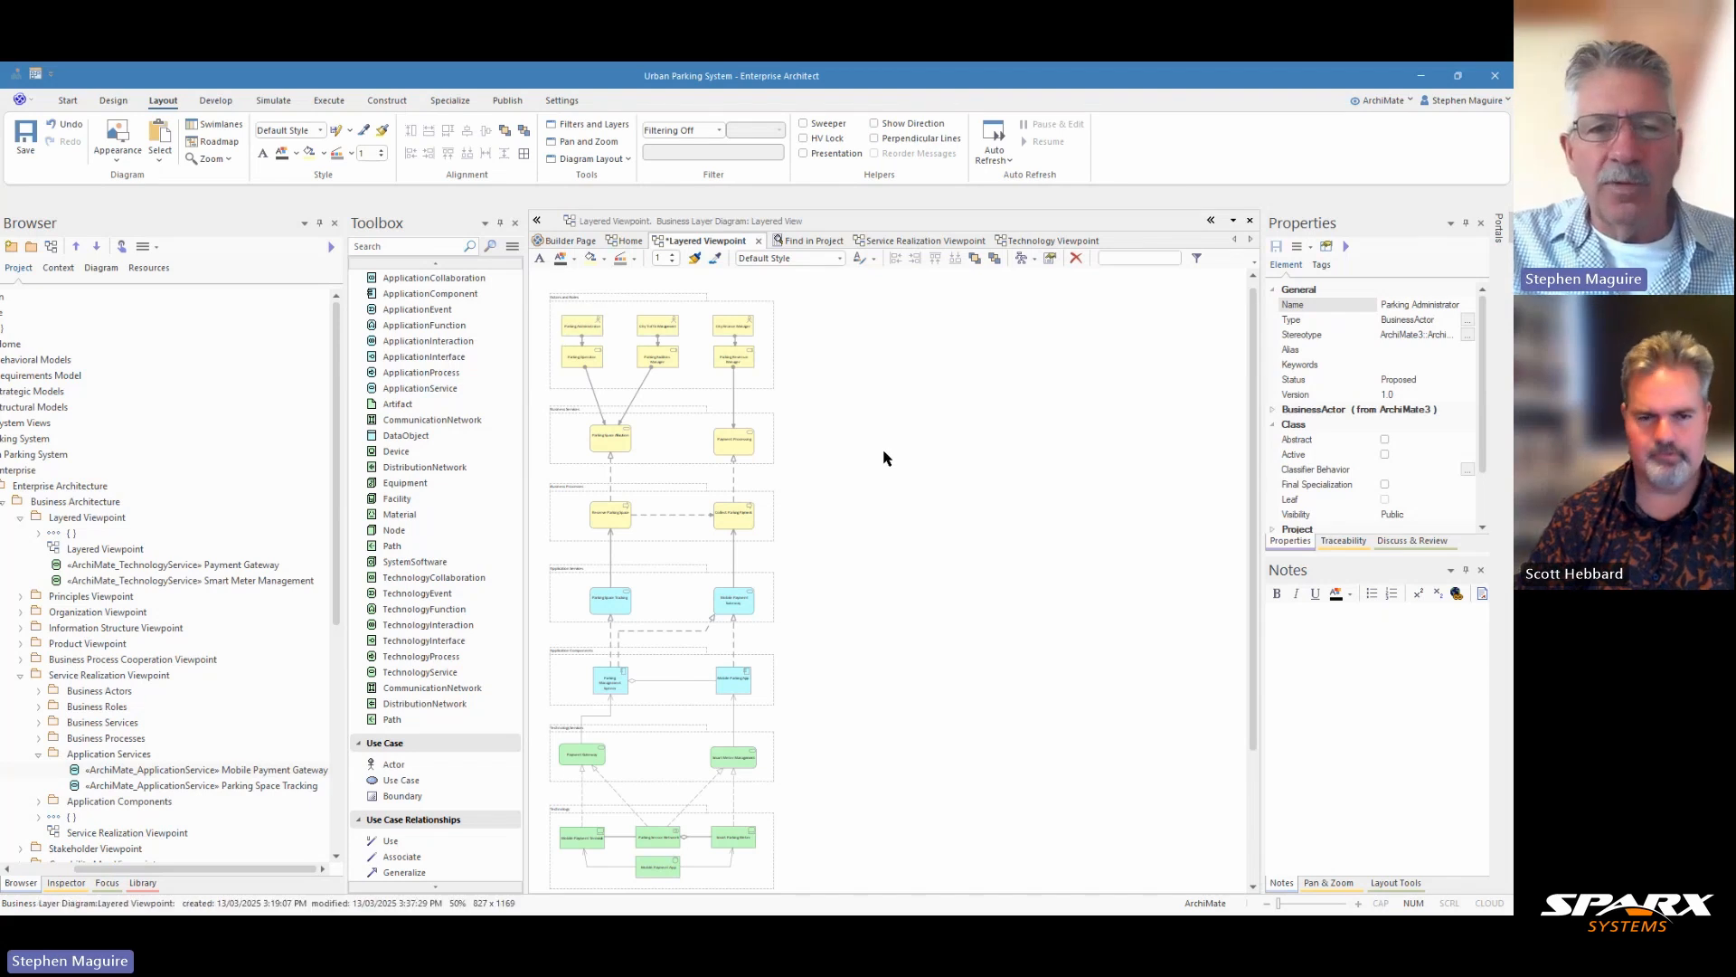
Reroute the realization connector from Parking Management System so that its end runs vertically into the underside of Mobile Payment Gateway.
scroll(885, 459, up, 4)
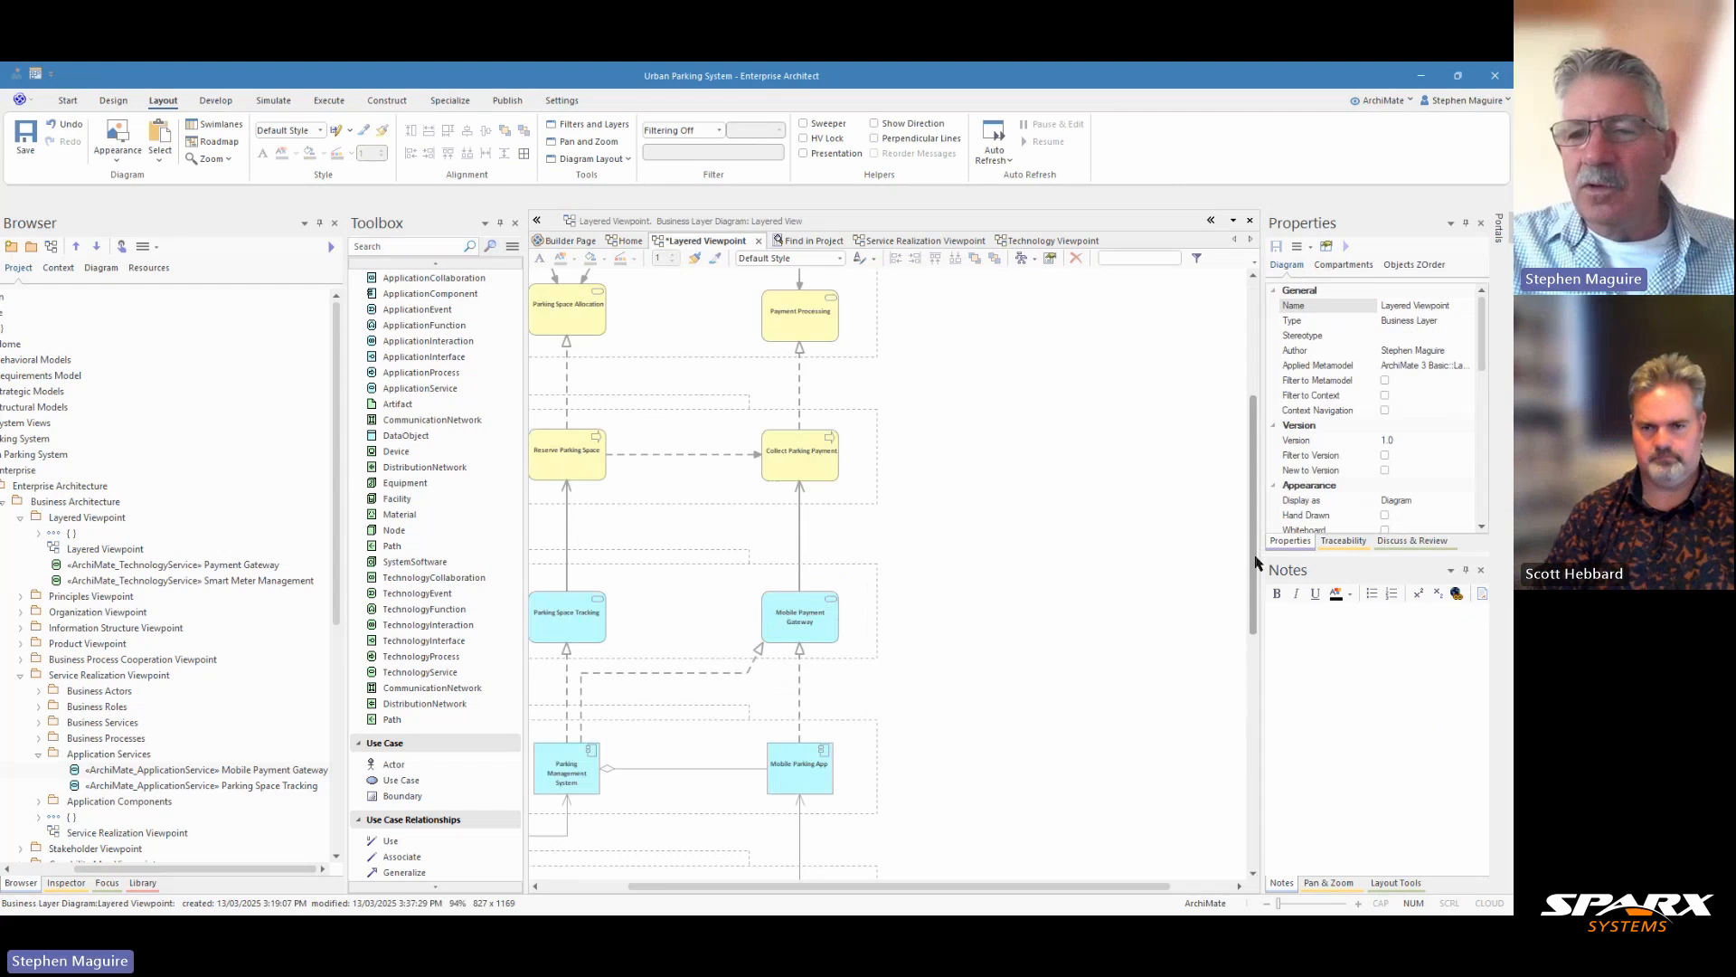
drag(1255, 562, 1256, 447)
drag(912, 893, 815, 894)
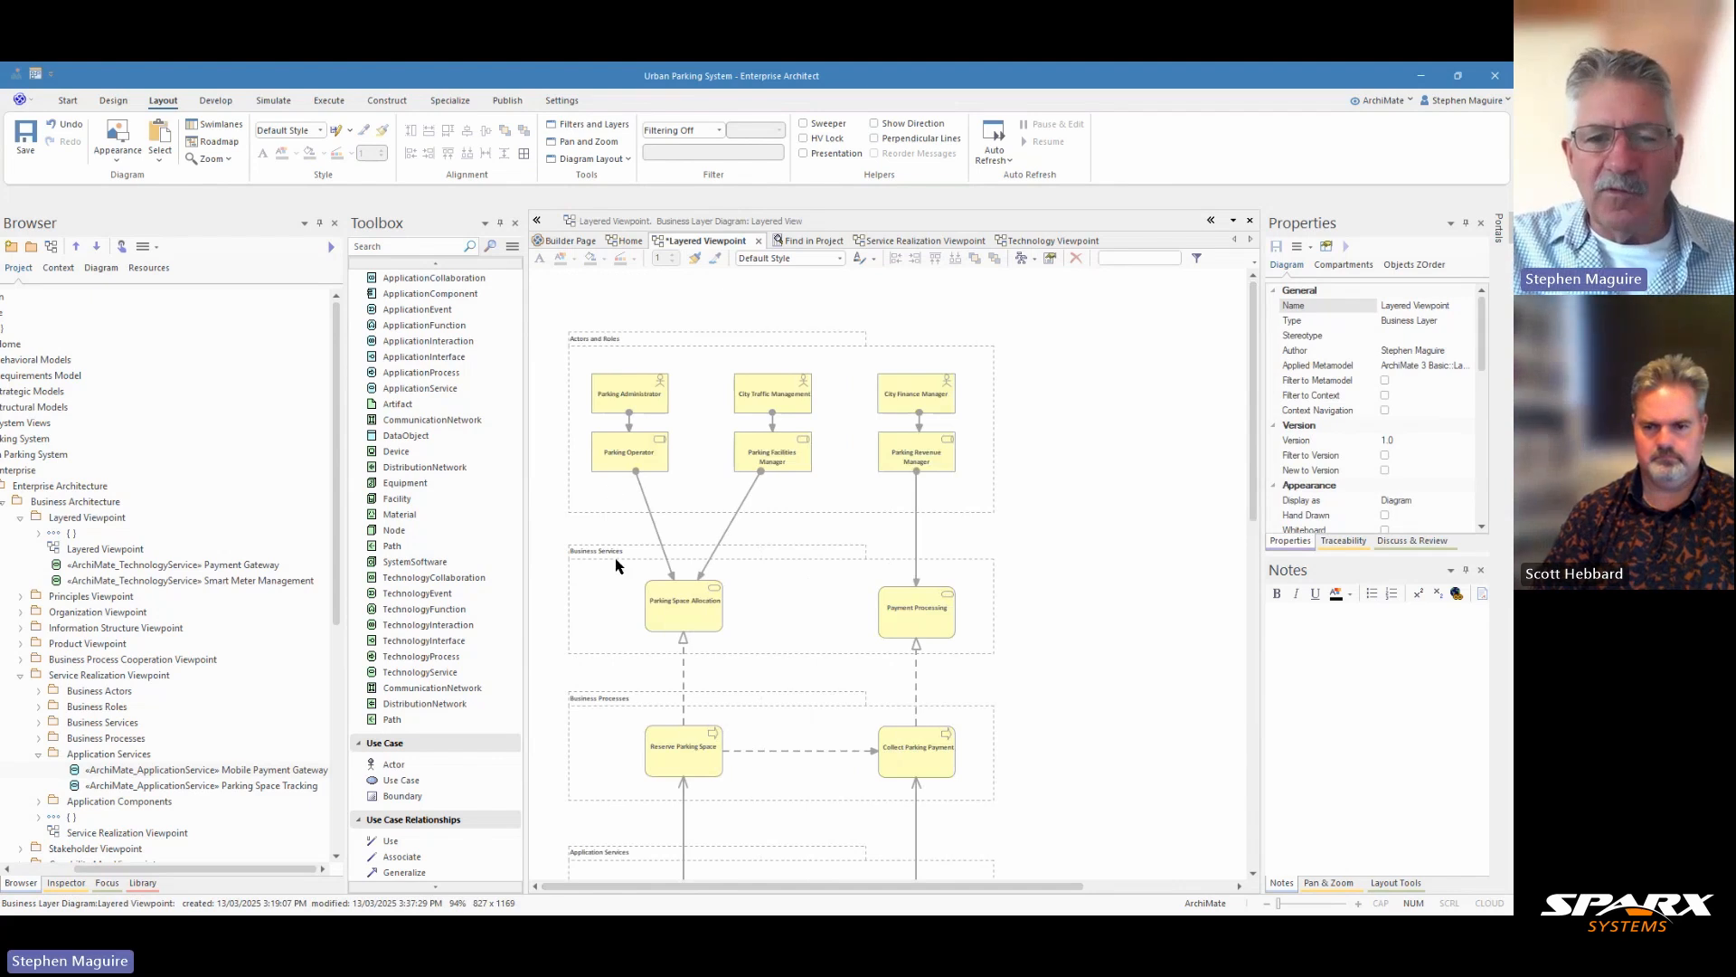
scroll(672, 648, down, 3)
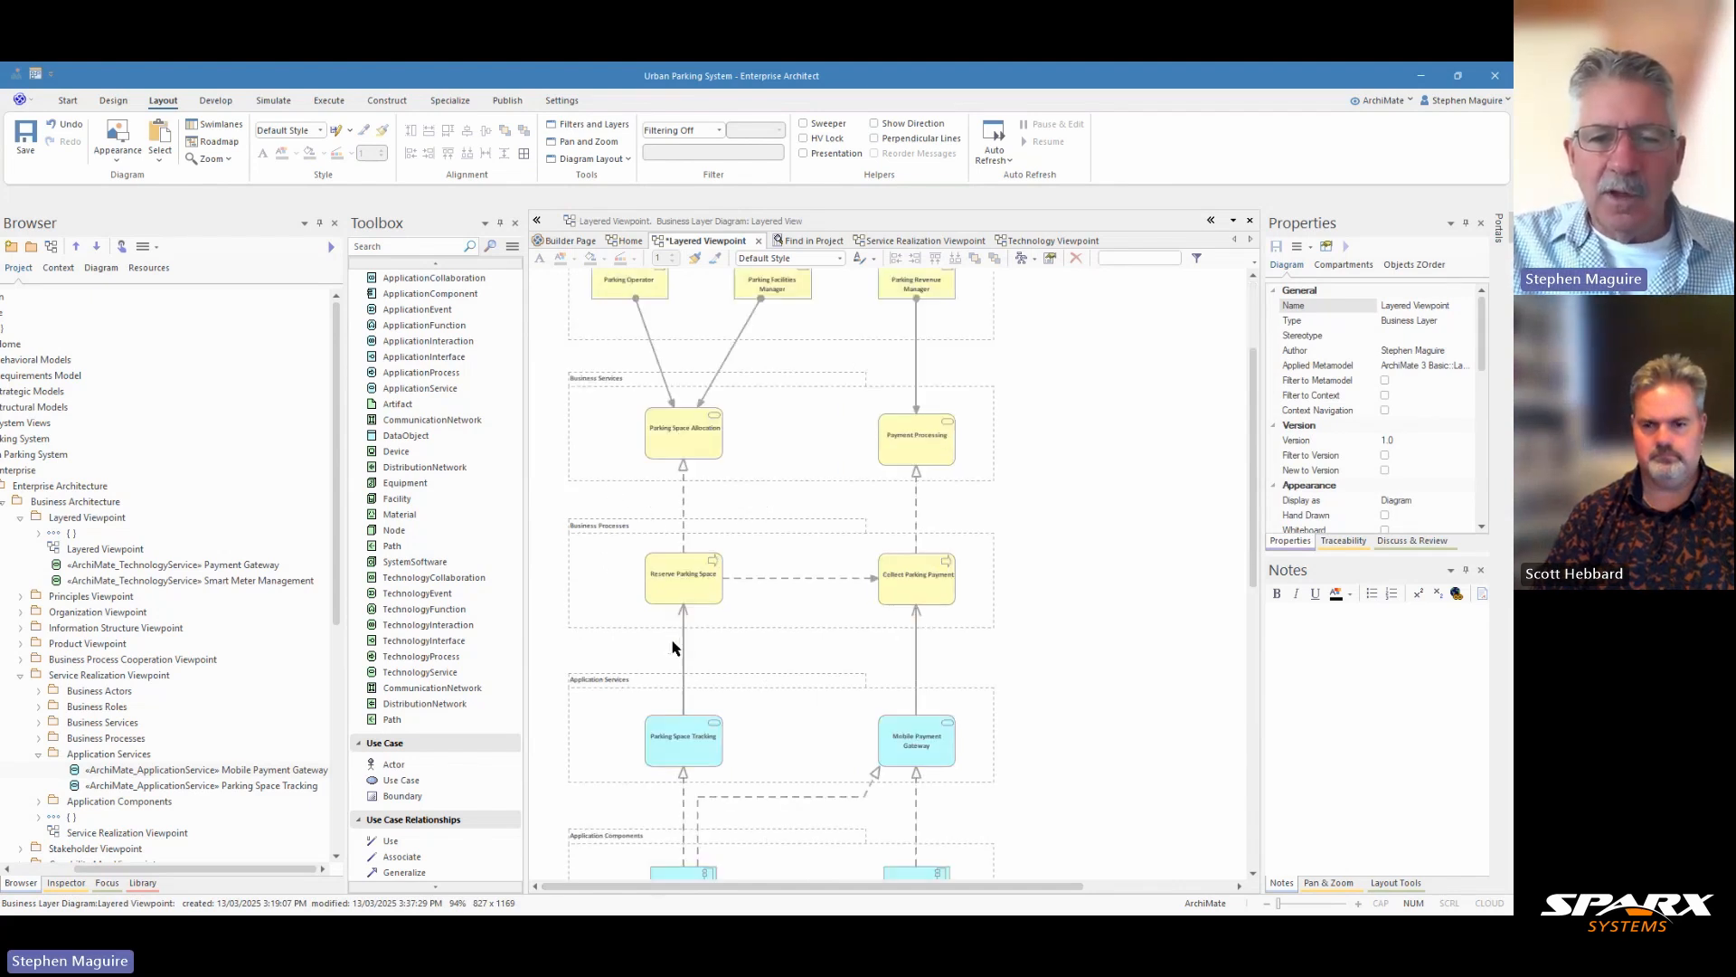
scroll(654, 578, down, 3)
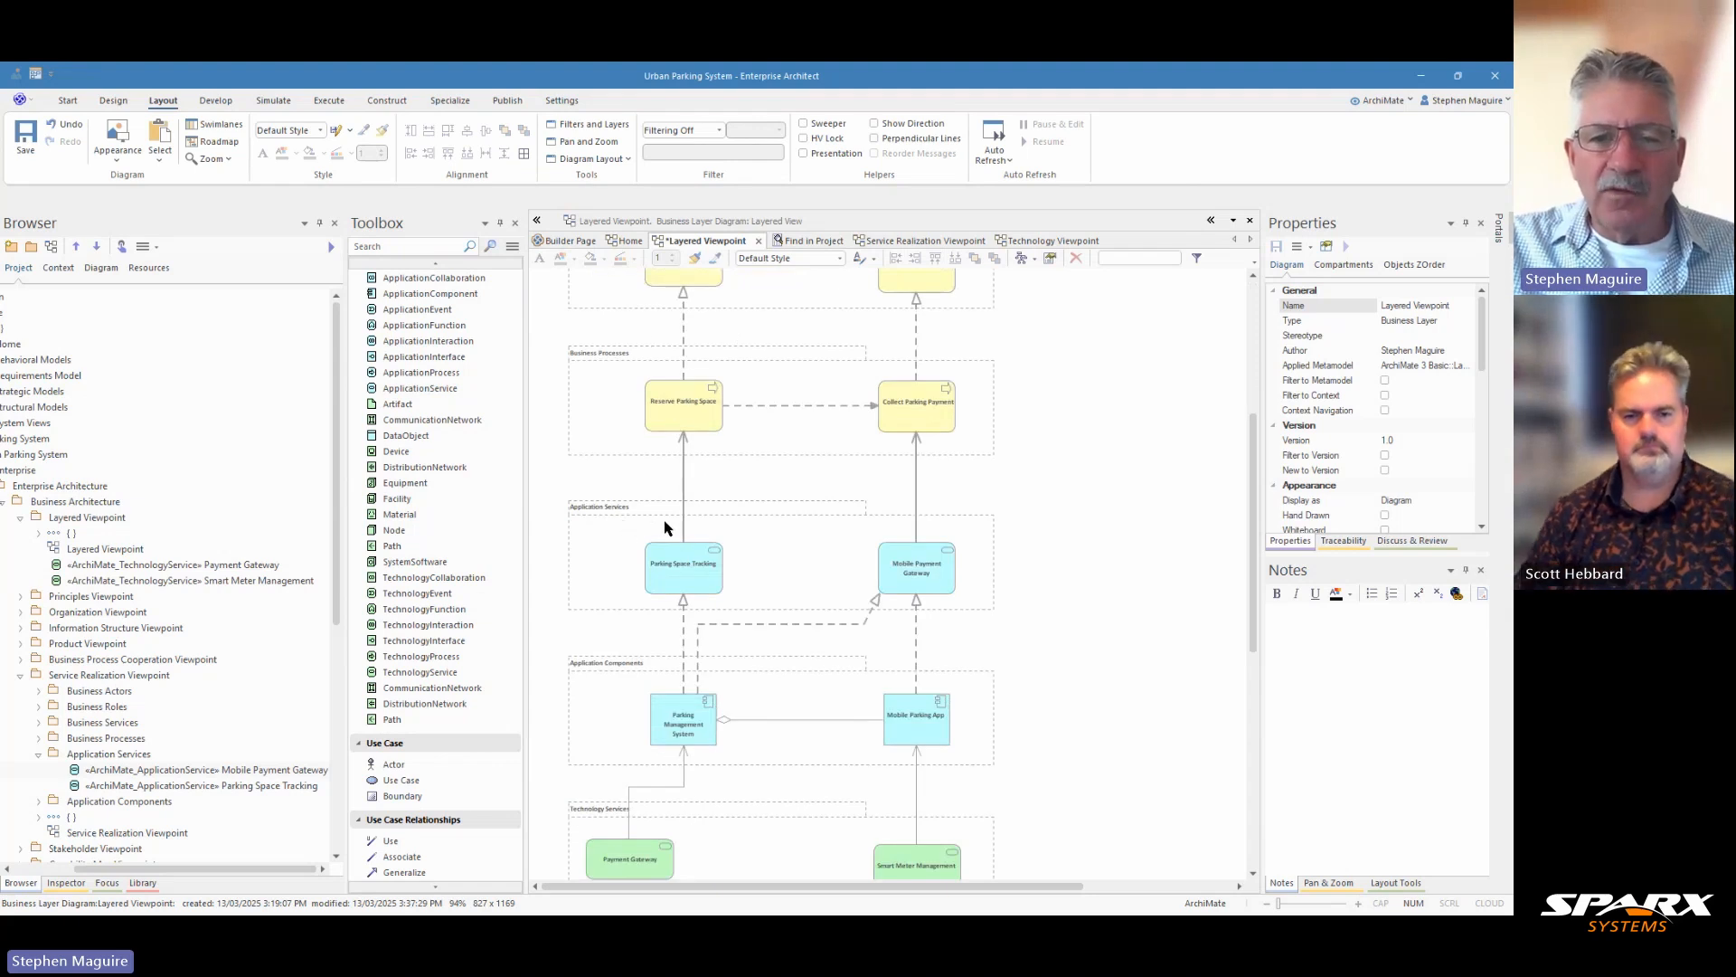
scroll(720, 649, down, 3)
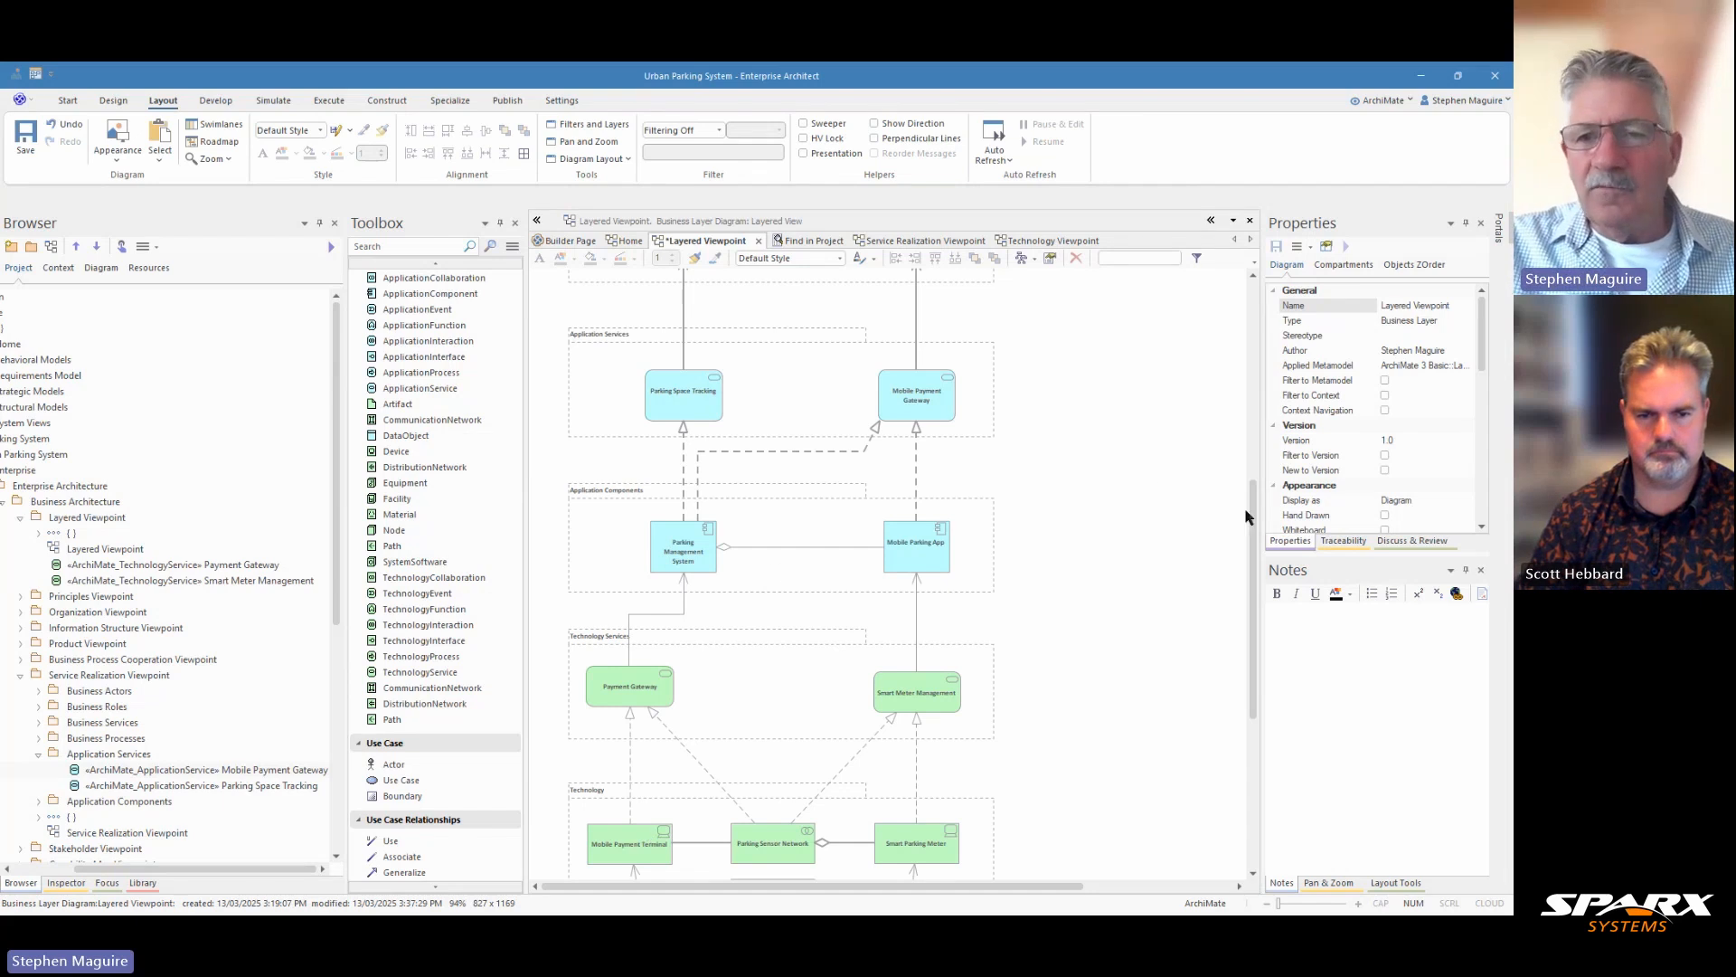
click(861, 451)
drag(864, 452, 900, 457)
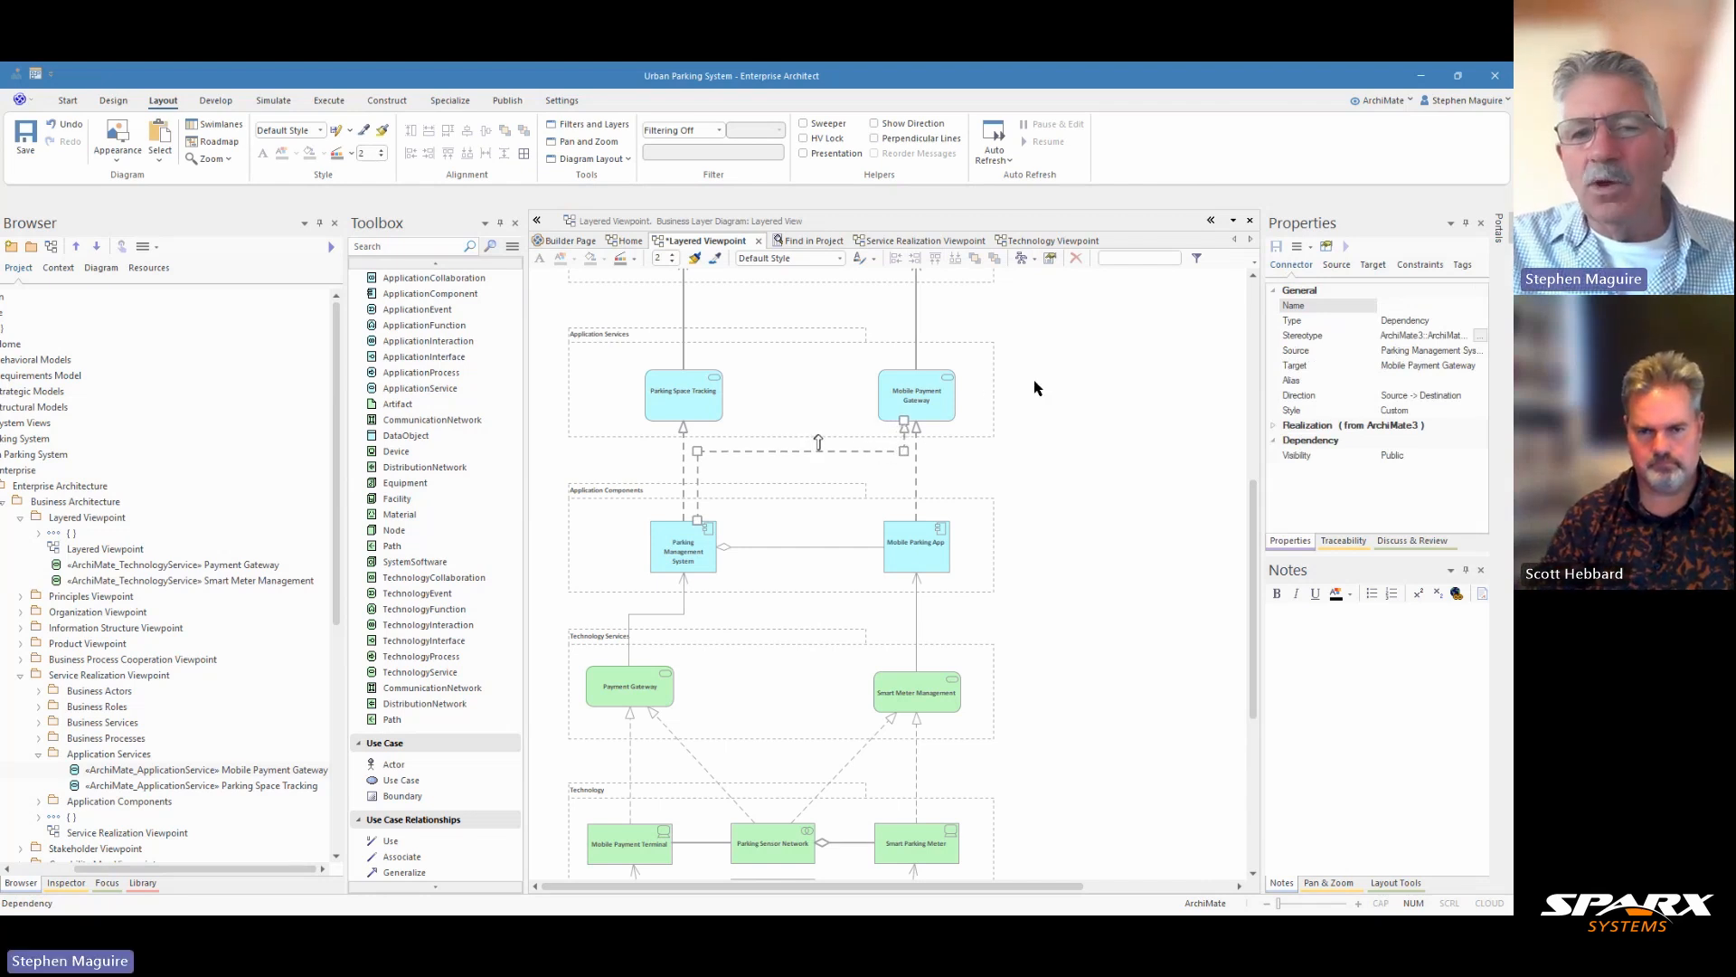
click(968, 285)
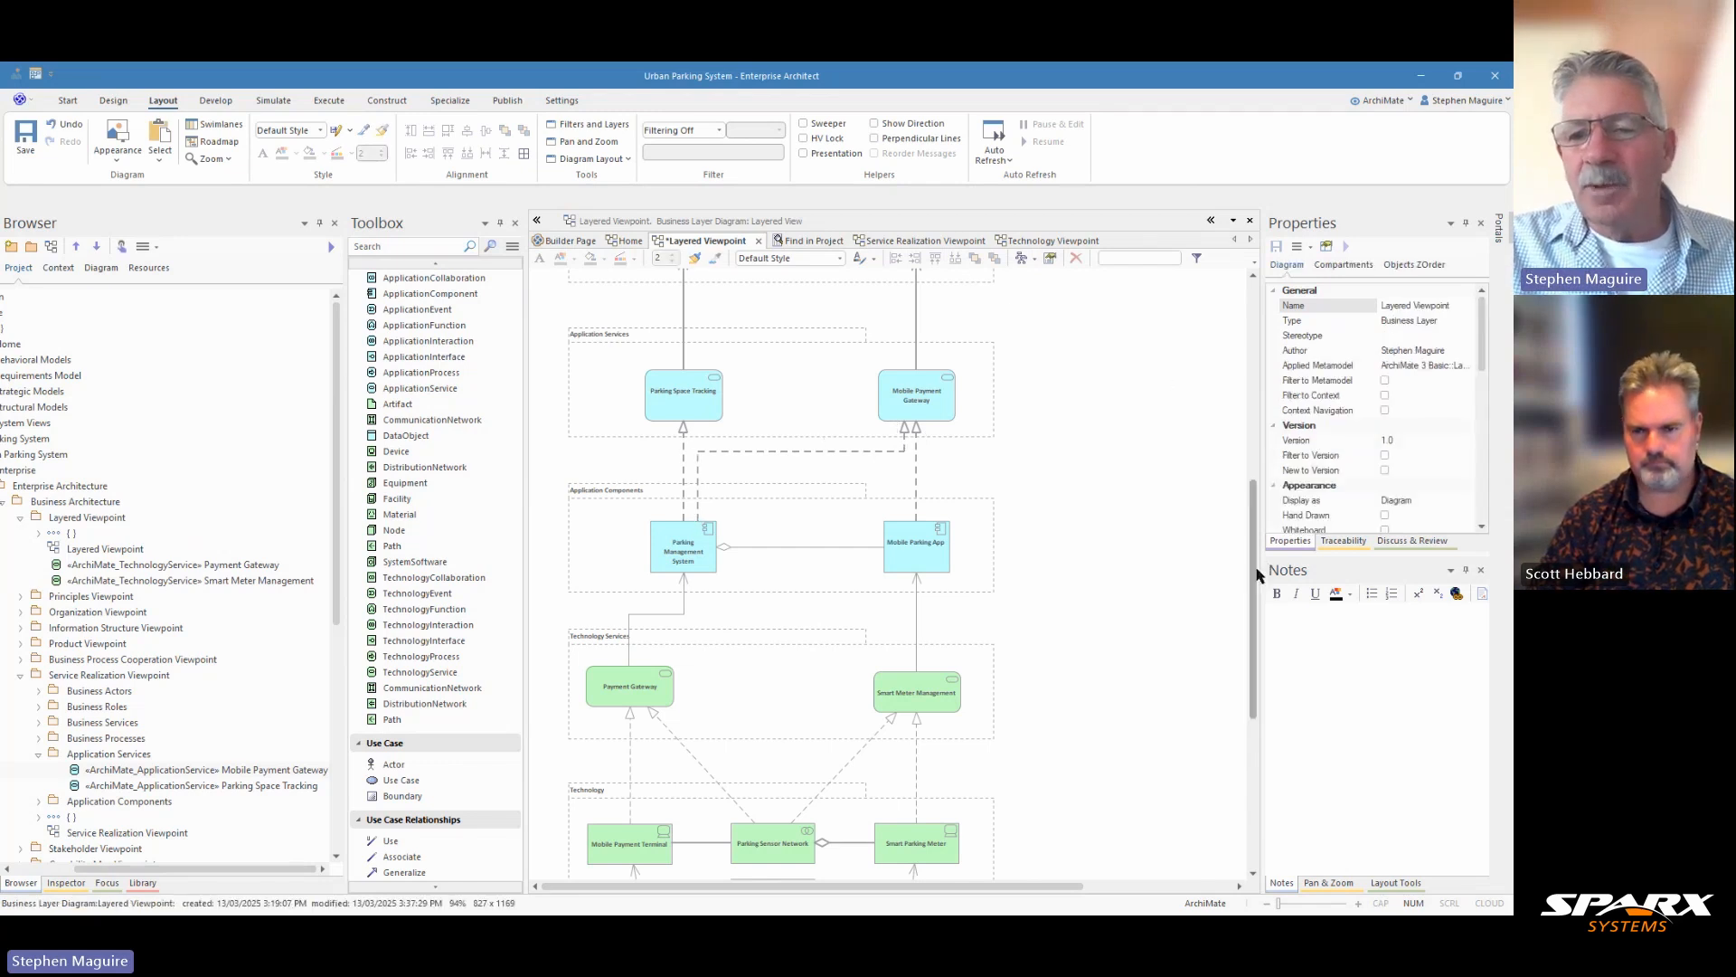
drag(1257, 575, 1194, 329)
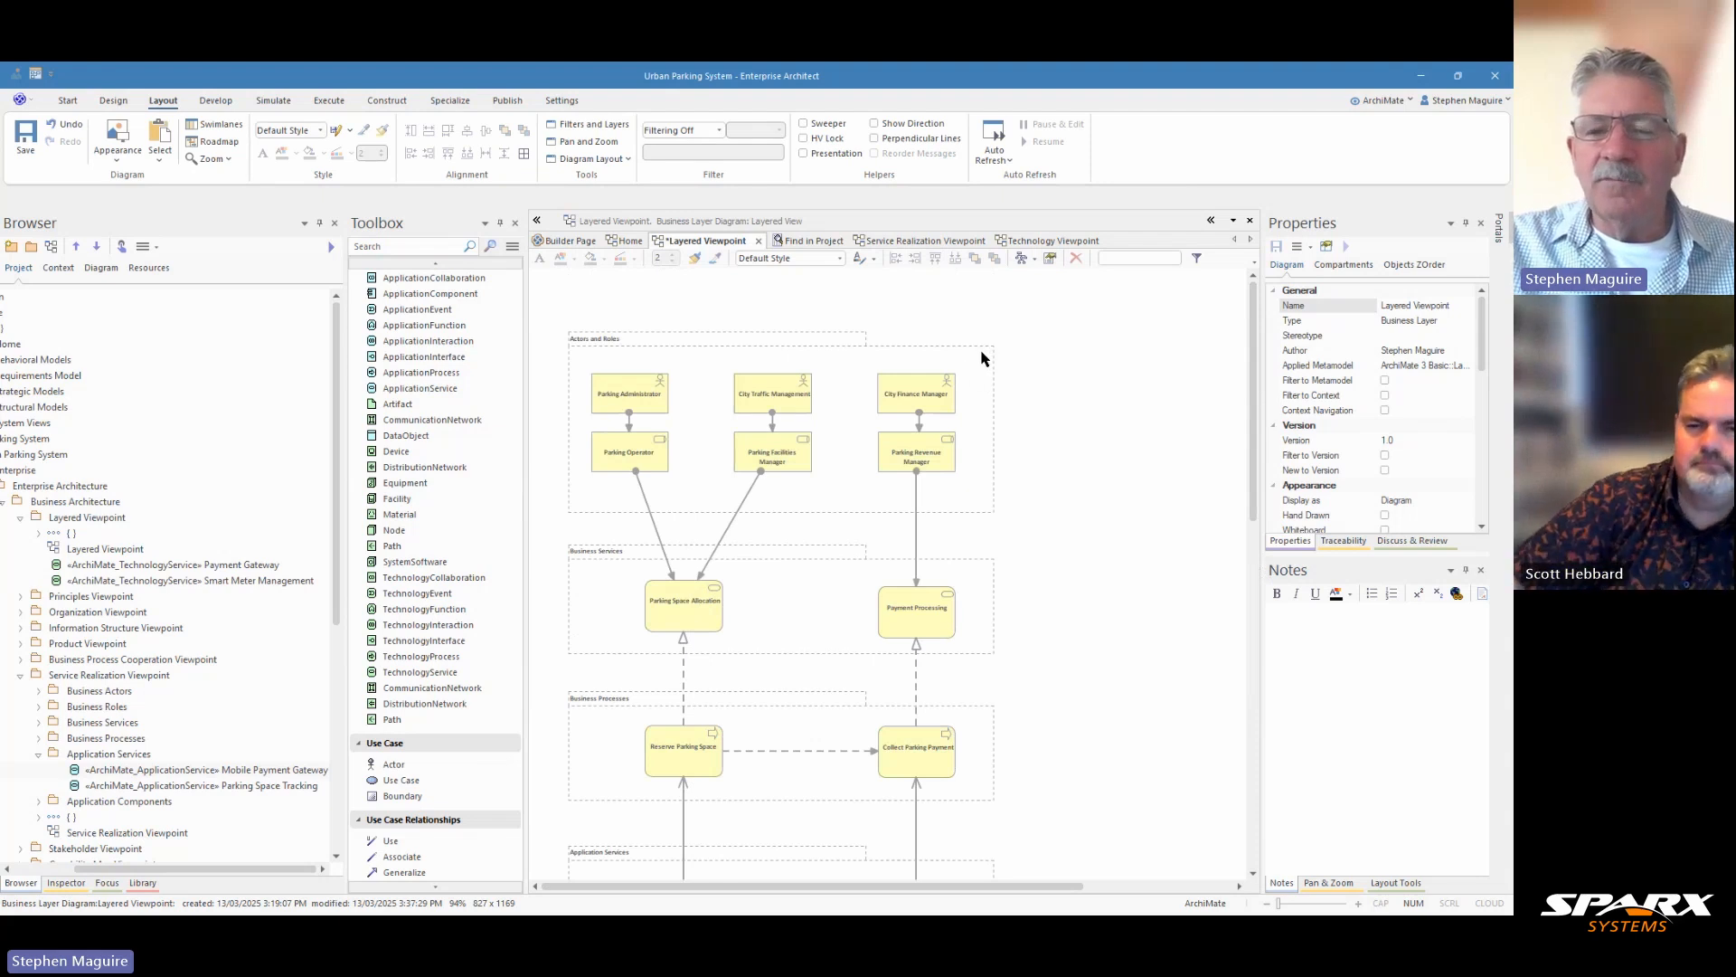
right_click(930, 398)
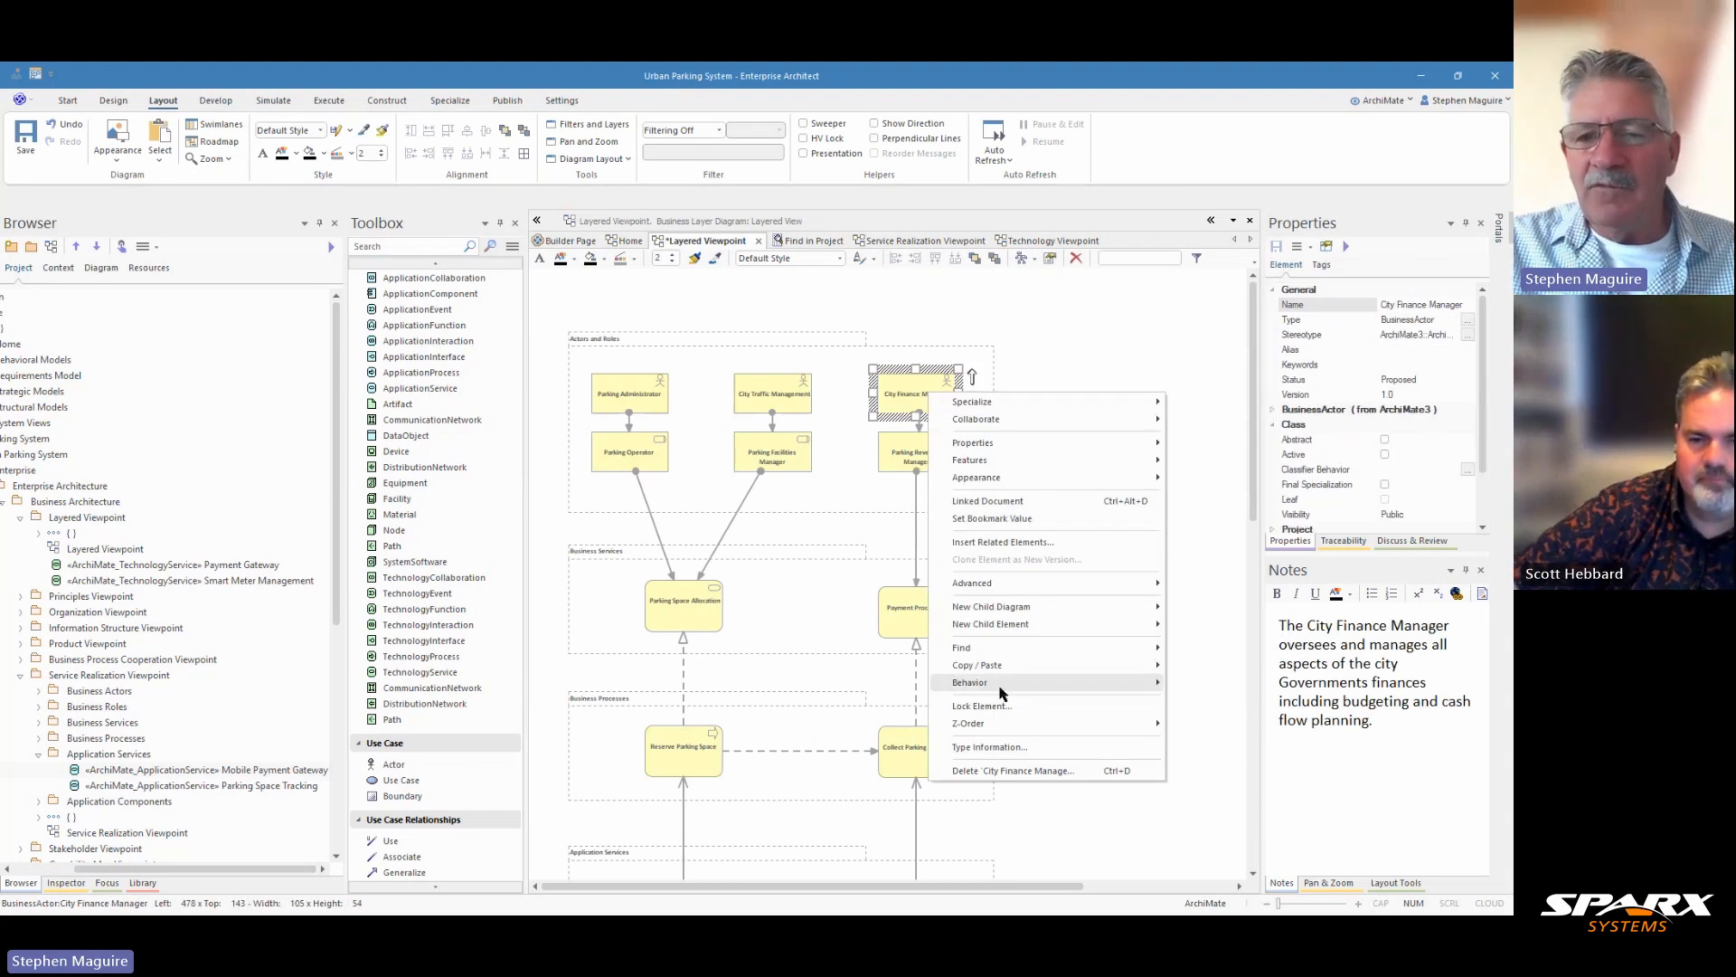
mouse_move(1000, 685)
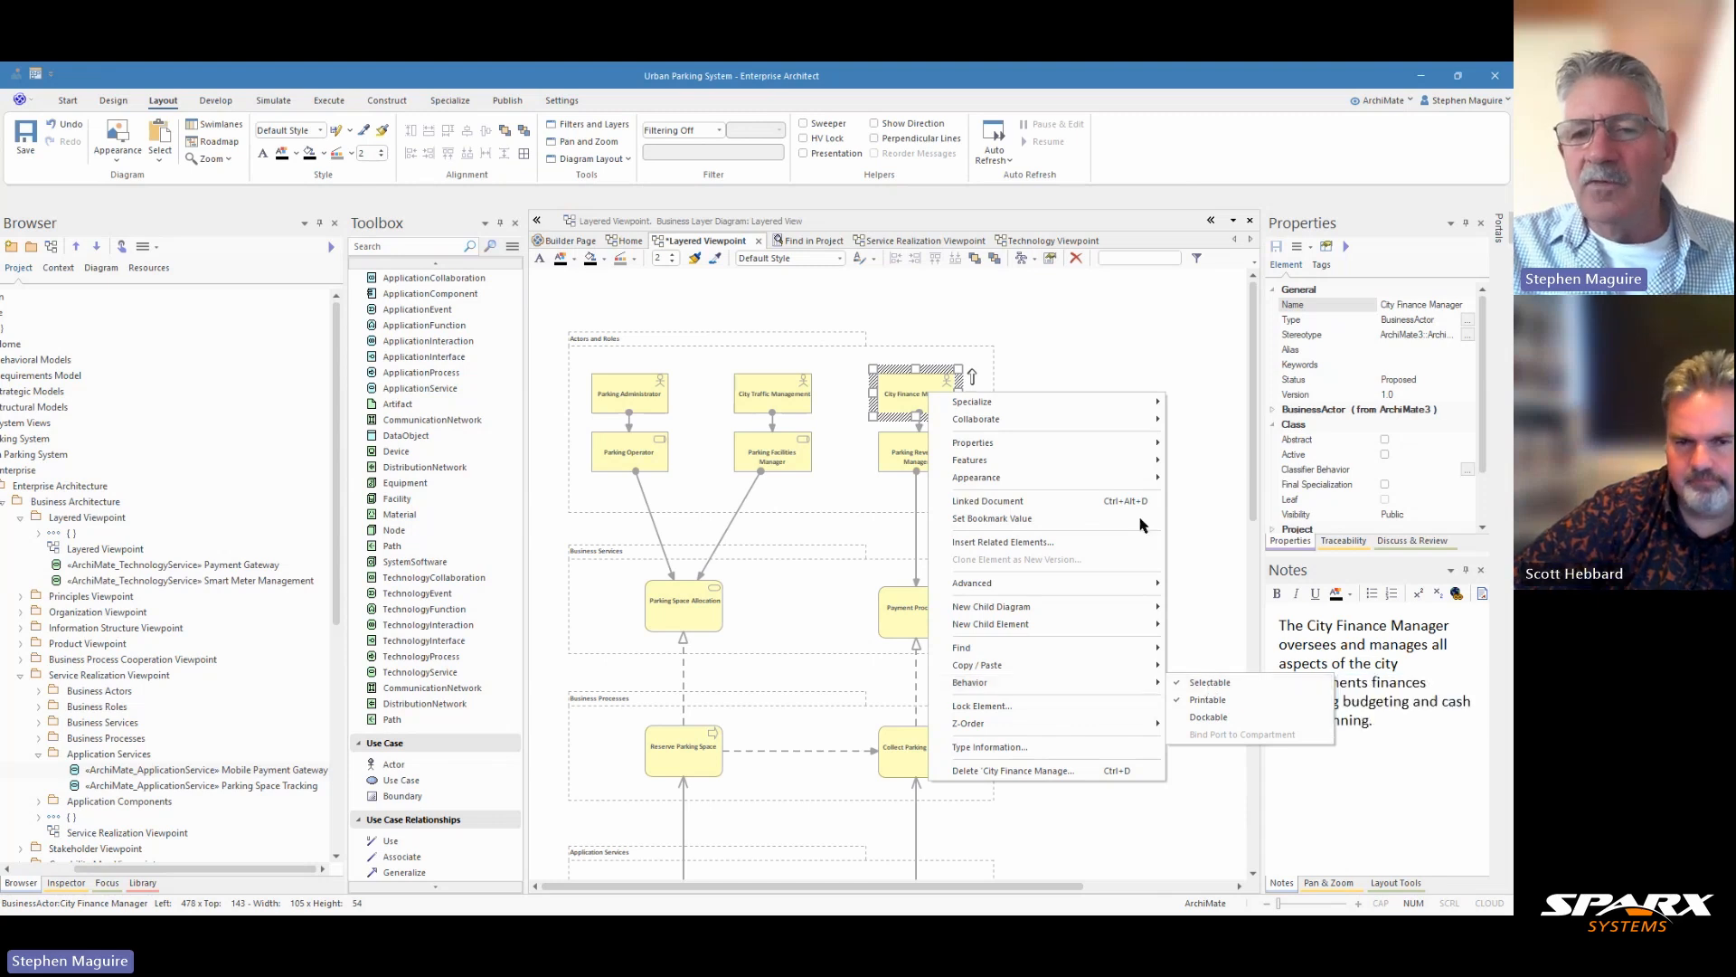
click(1085, 357)
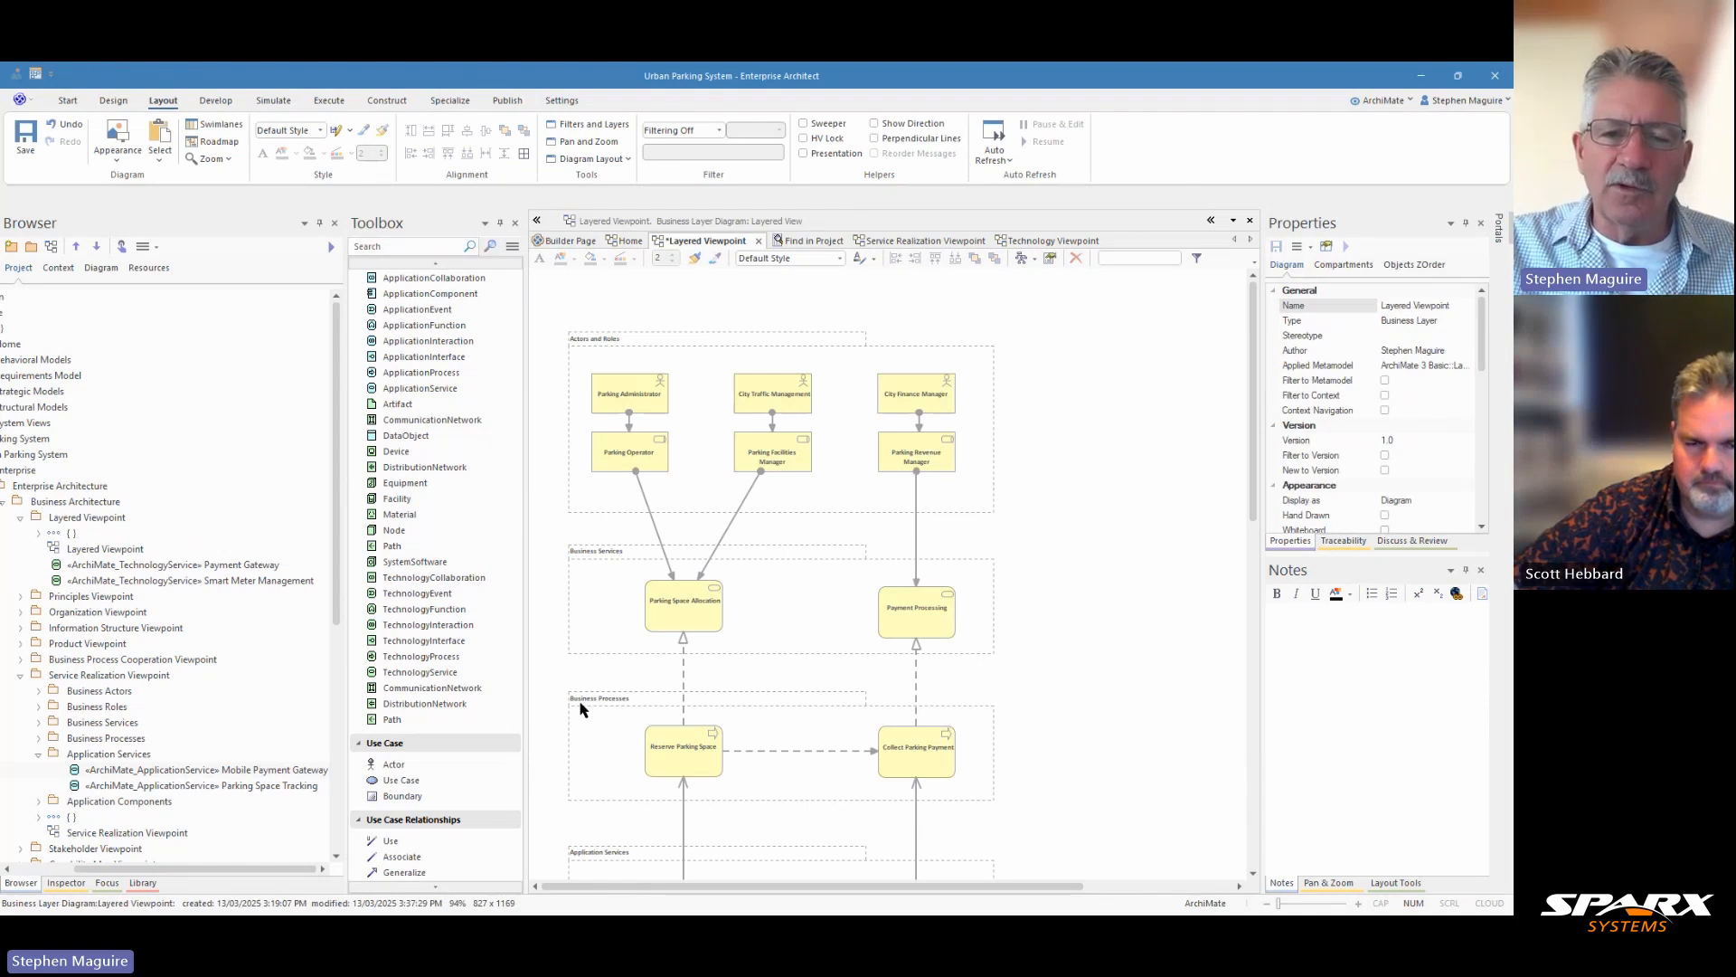
Select Parking Space Allocation and Reserve Parking Space together and shift both slightly right, placing Parking Space Allocation at about left 167, top 428.
scroll(586, 701, down, 3)
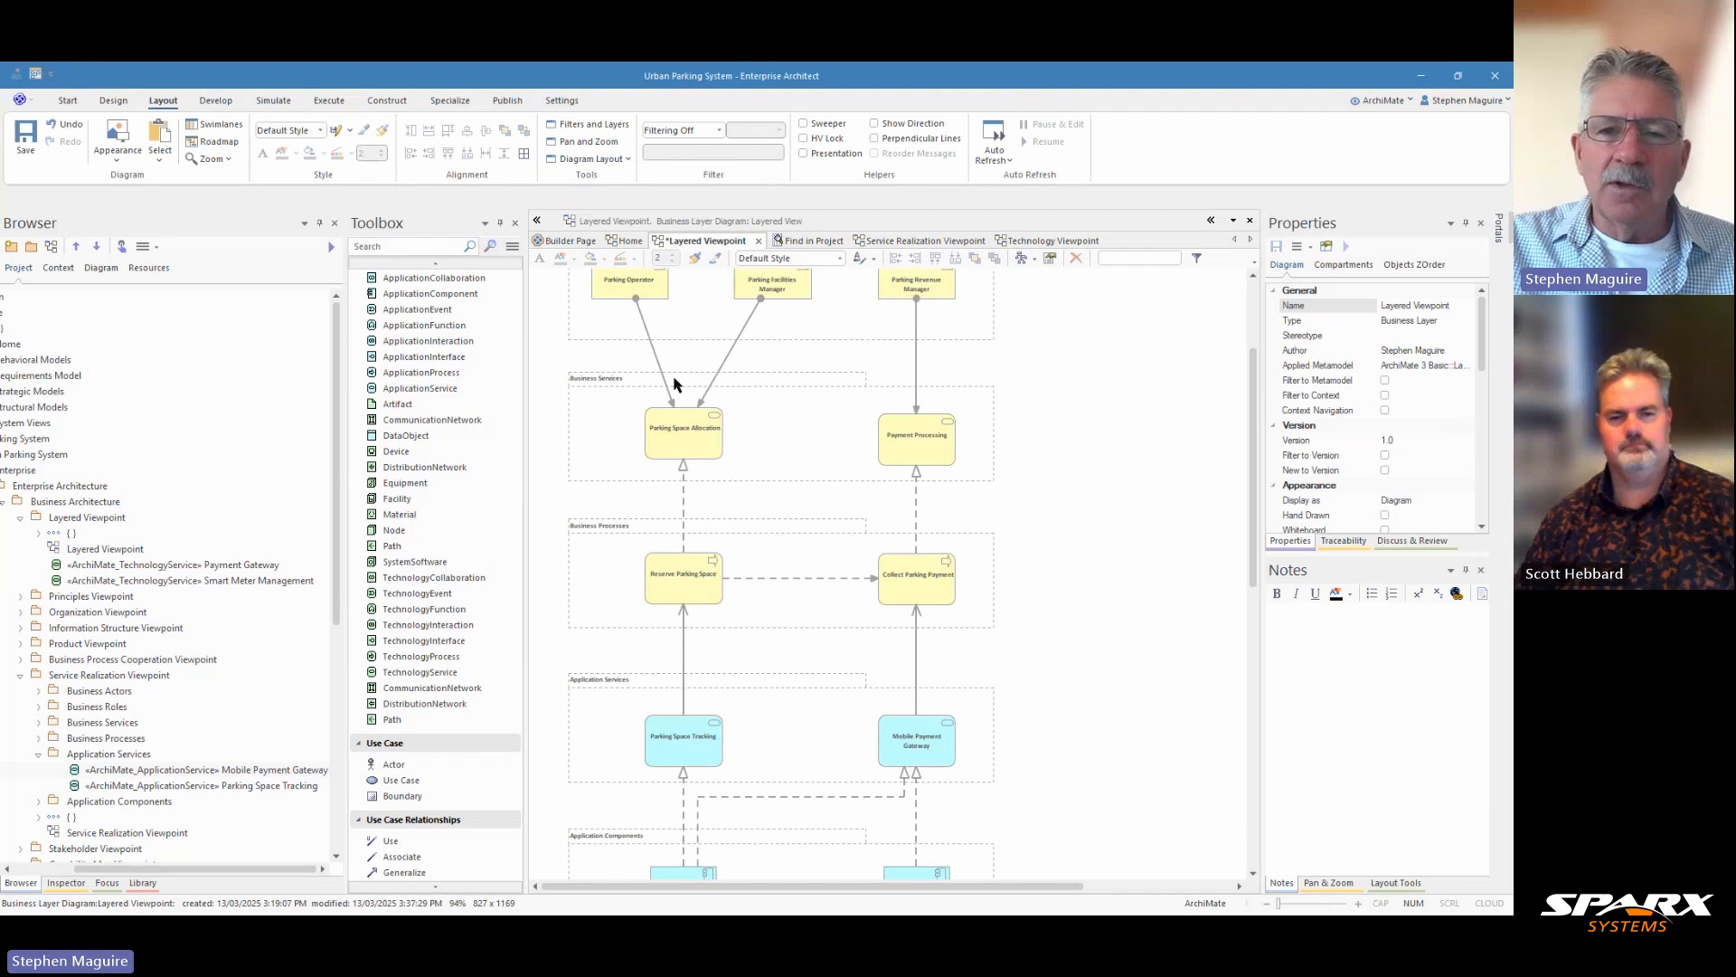
drag(672, 355, 706, 592)
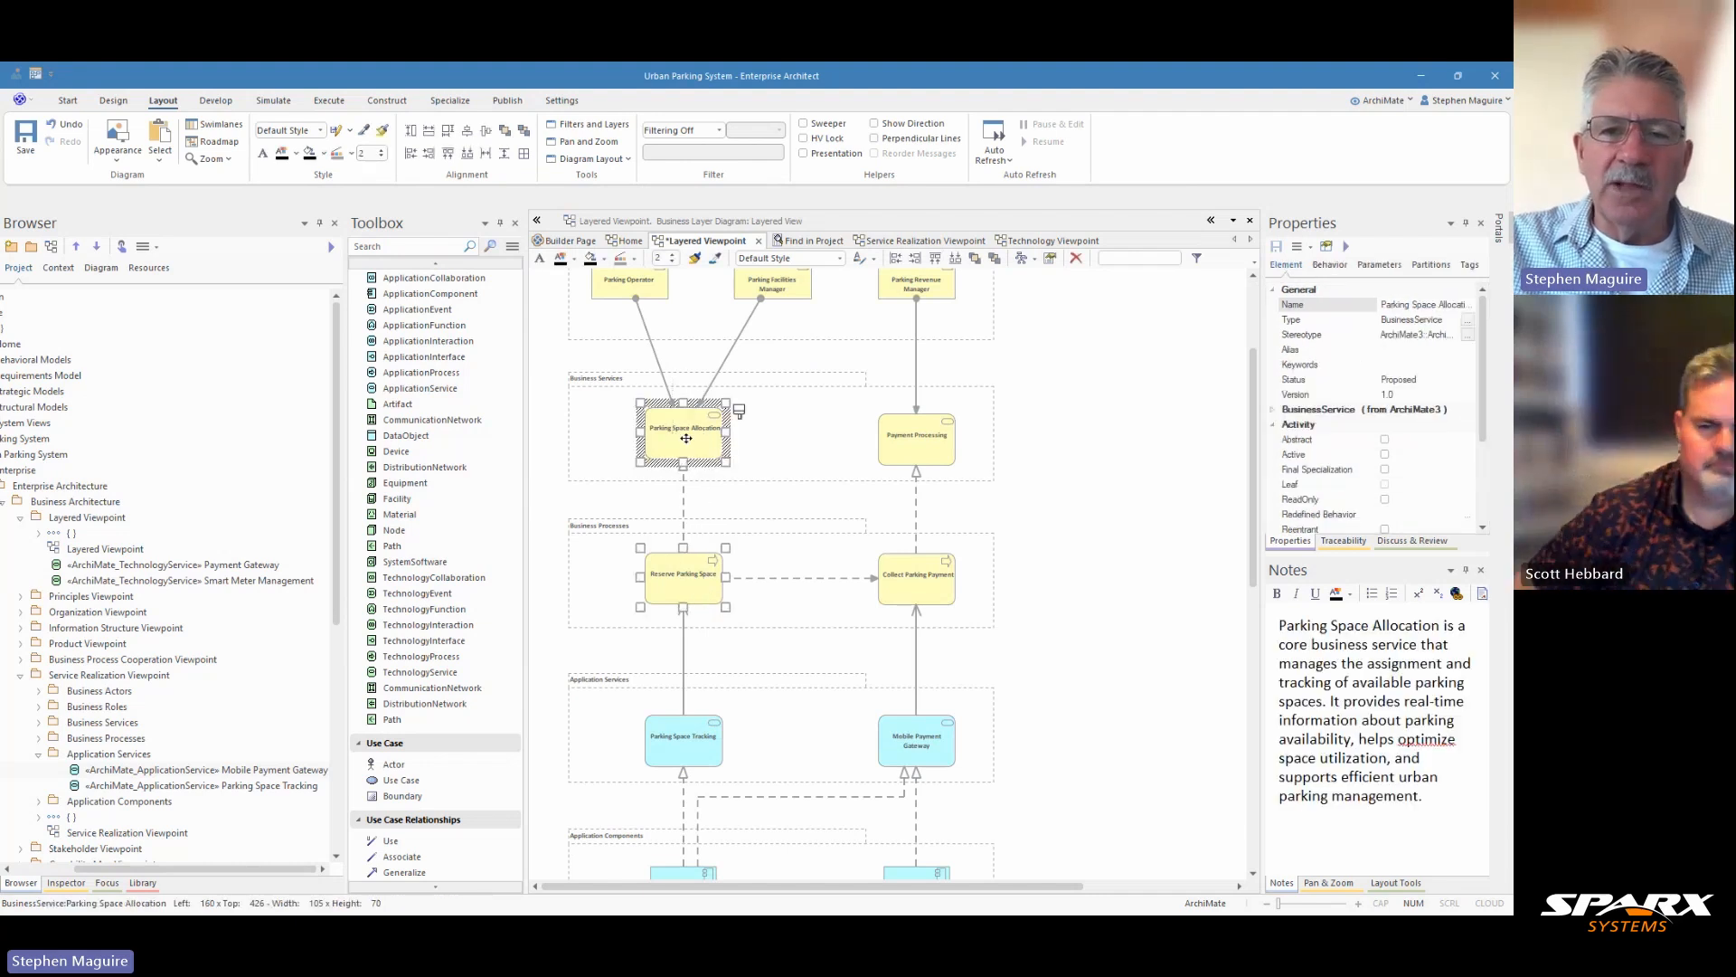
mouse_move(687, 437)
mouse_down()
mouse_move(658, 435)
mouse_move(689, 431)
mouse_up()
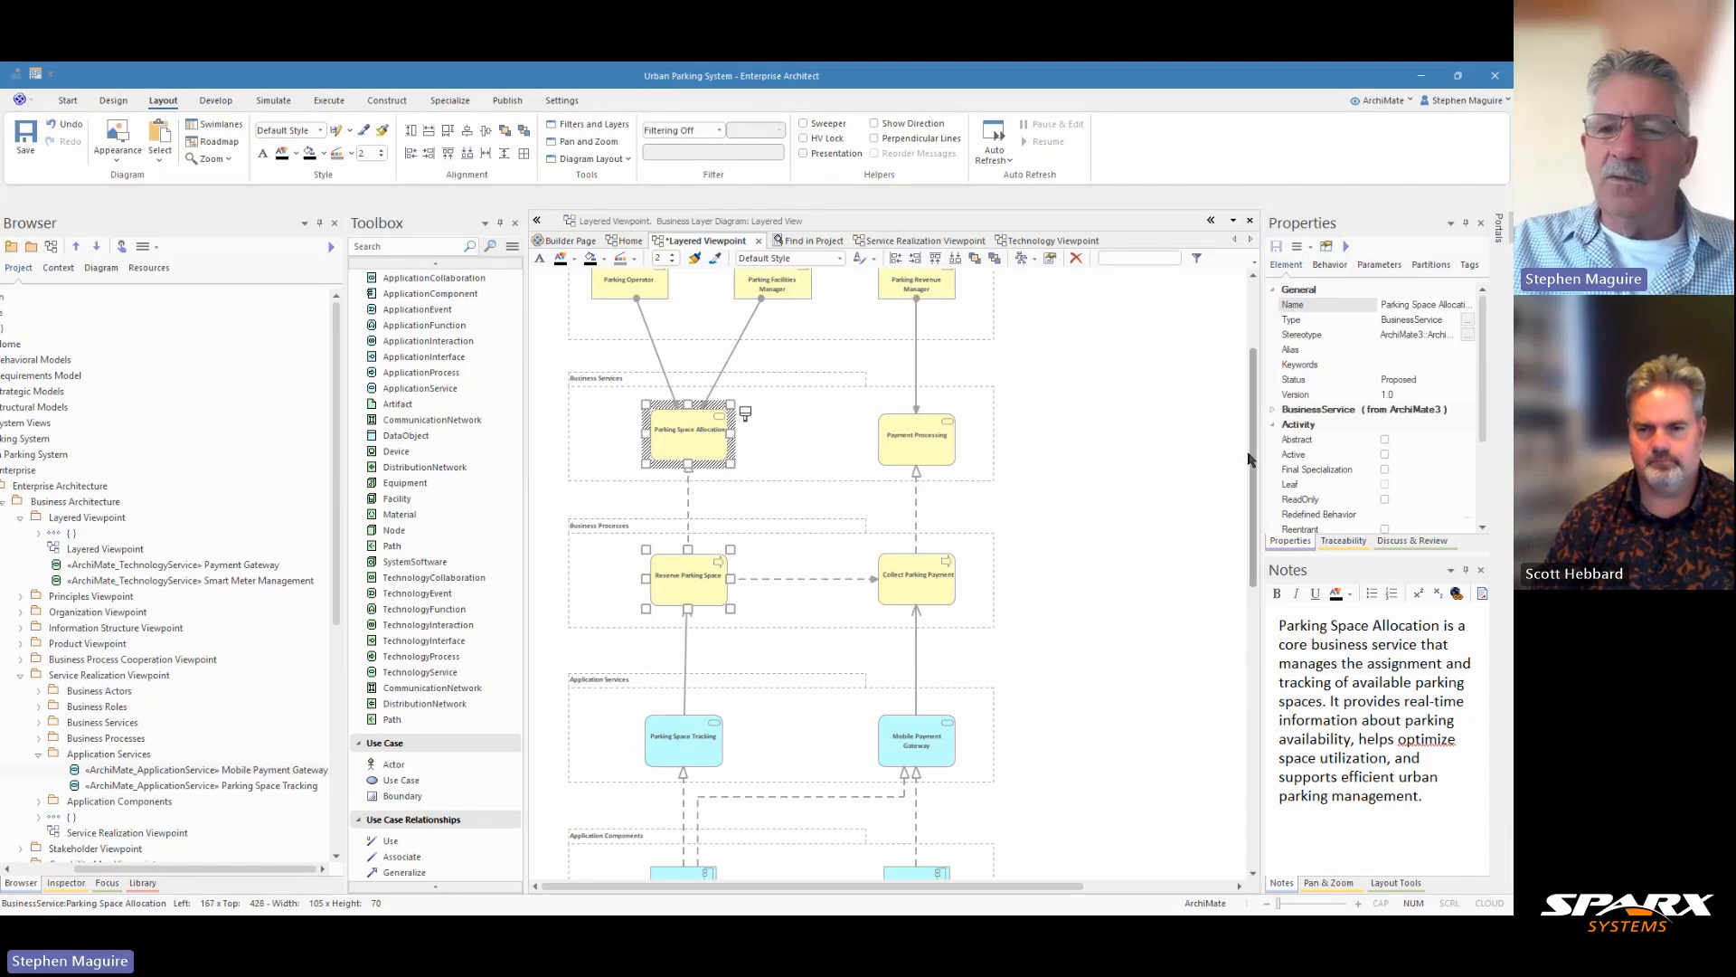
Examine the layers from Actors and Roles down to Technology, and return to the Actors and Roles grouping.
drag(1253, 457, 1253, 393)
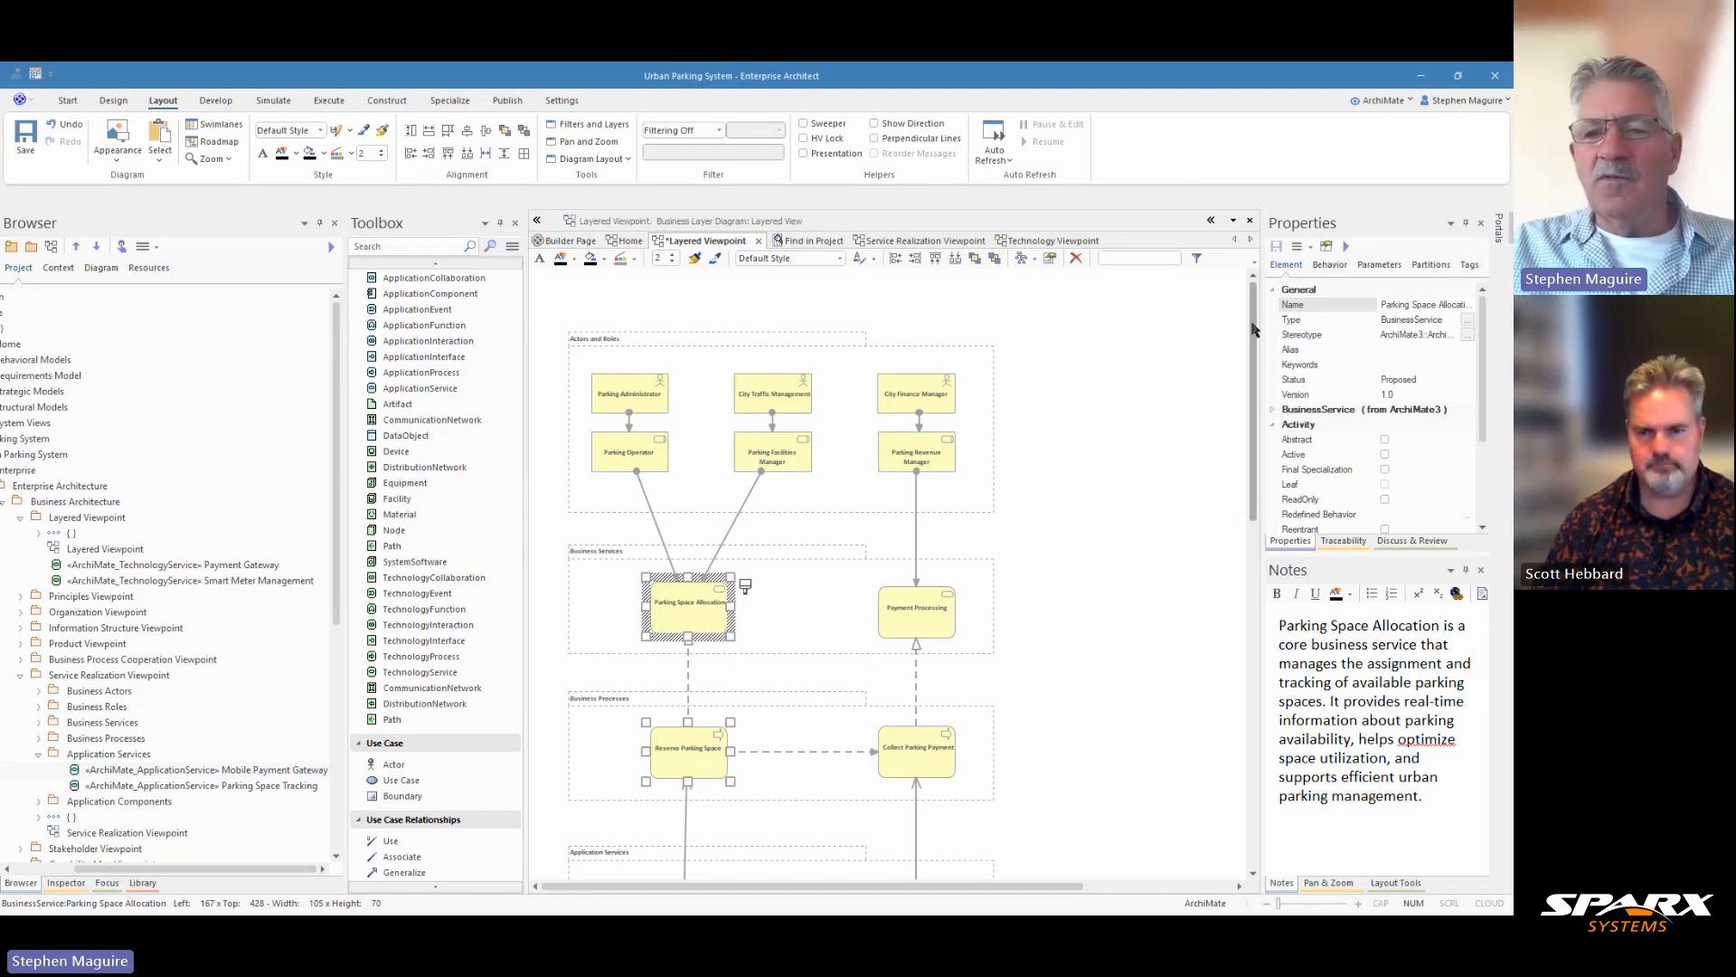
drag(1252, 322, 1243, 480)
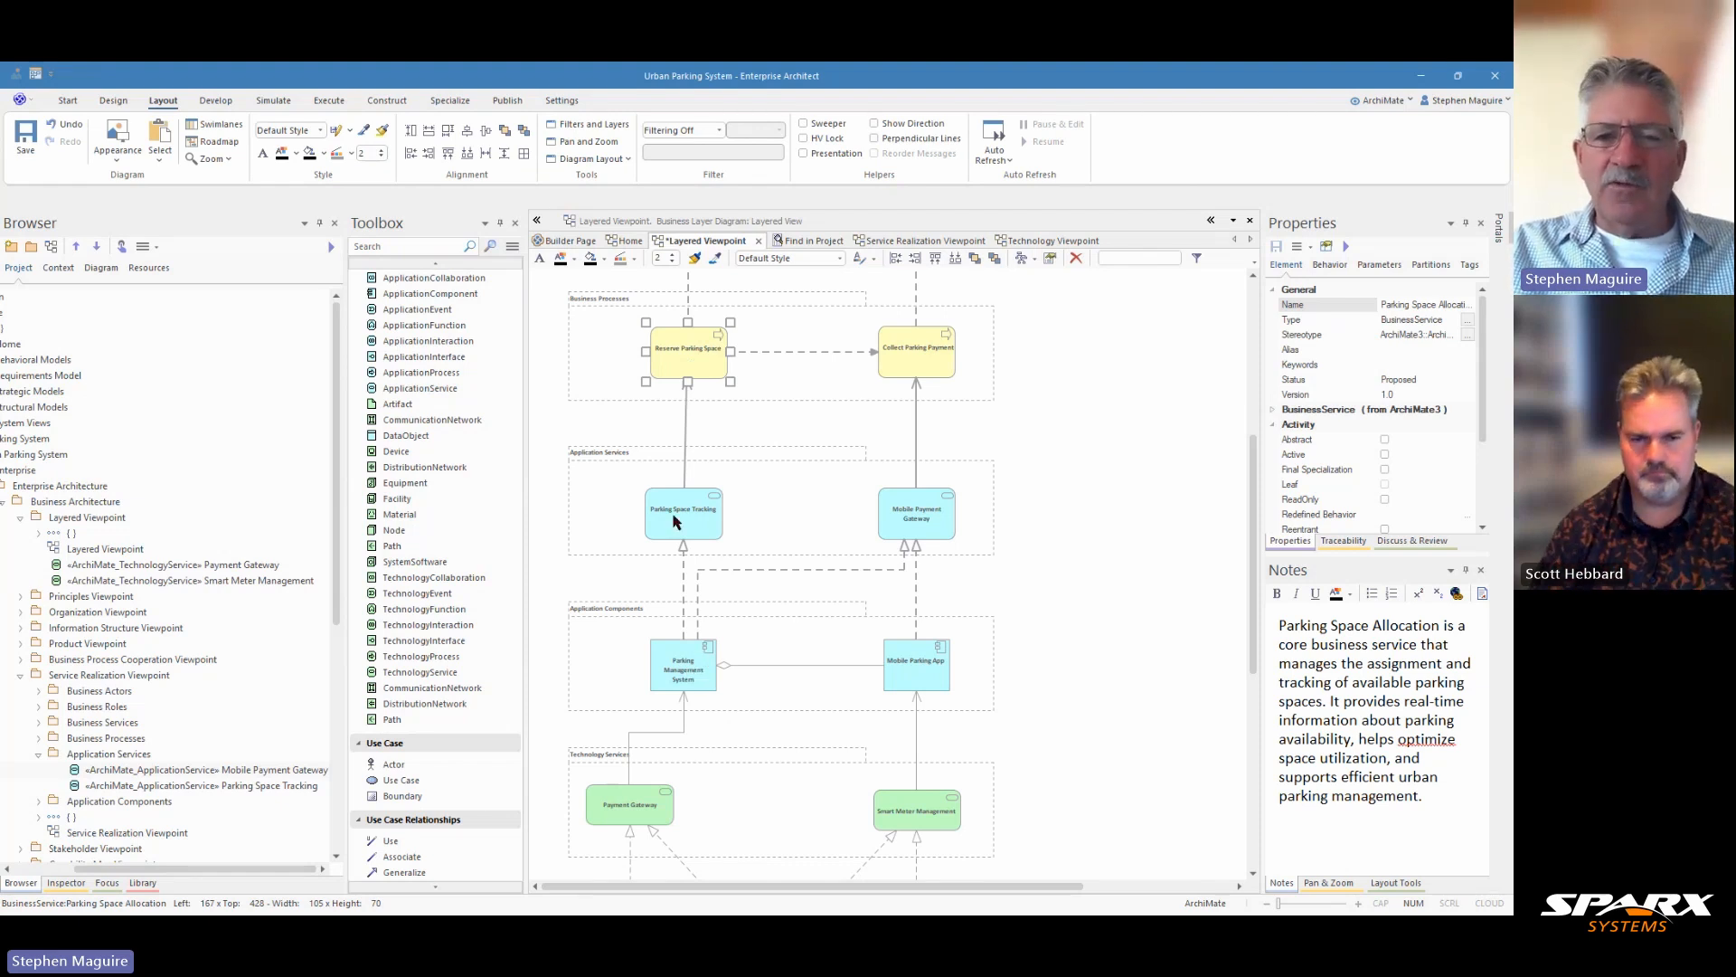
scroll(841, 543, down, 3)
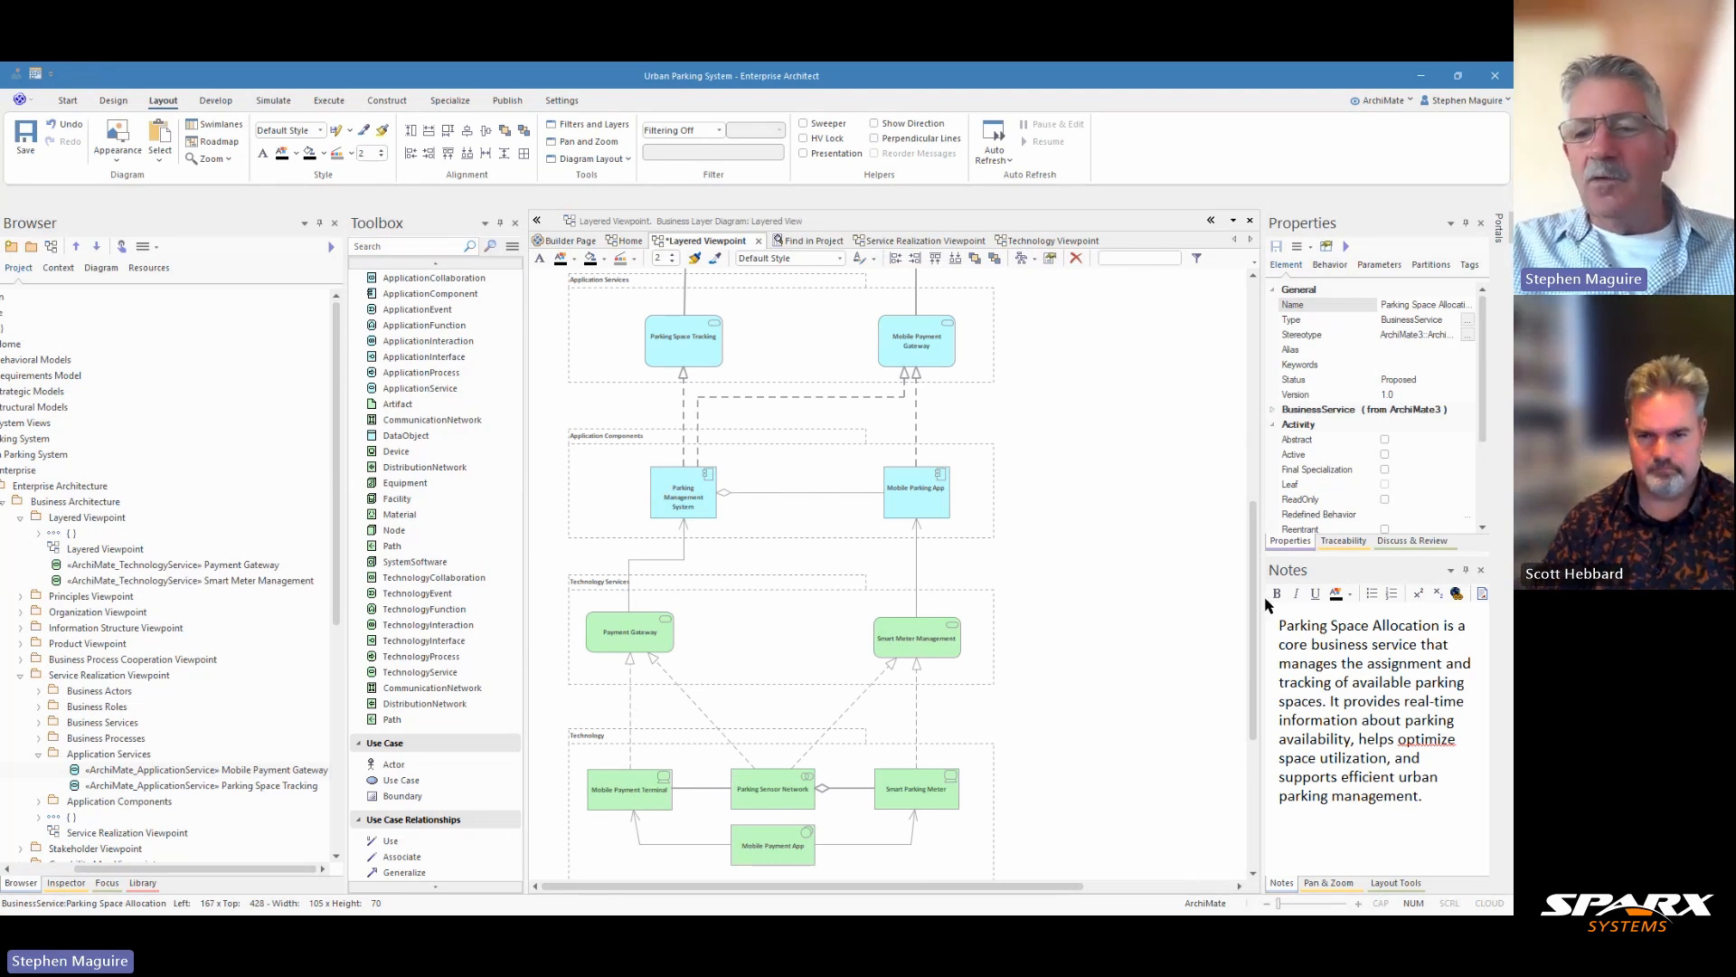
drag(1255, 646, 1263, 393)
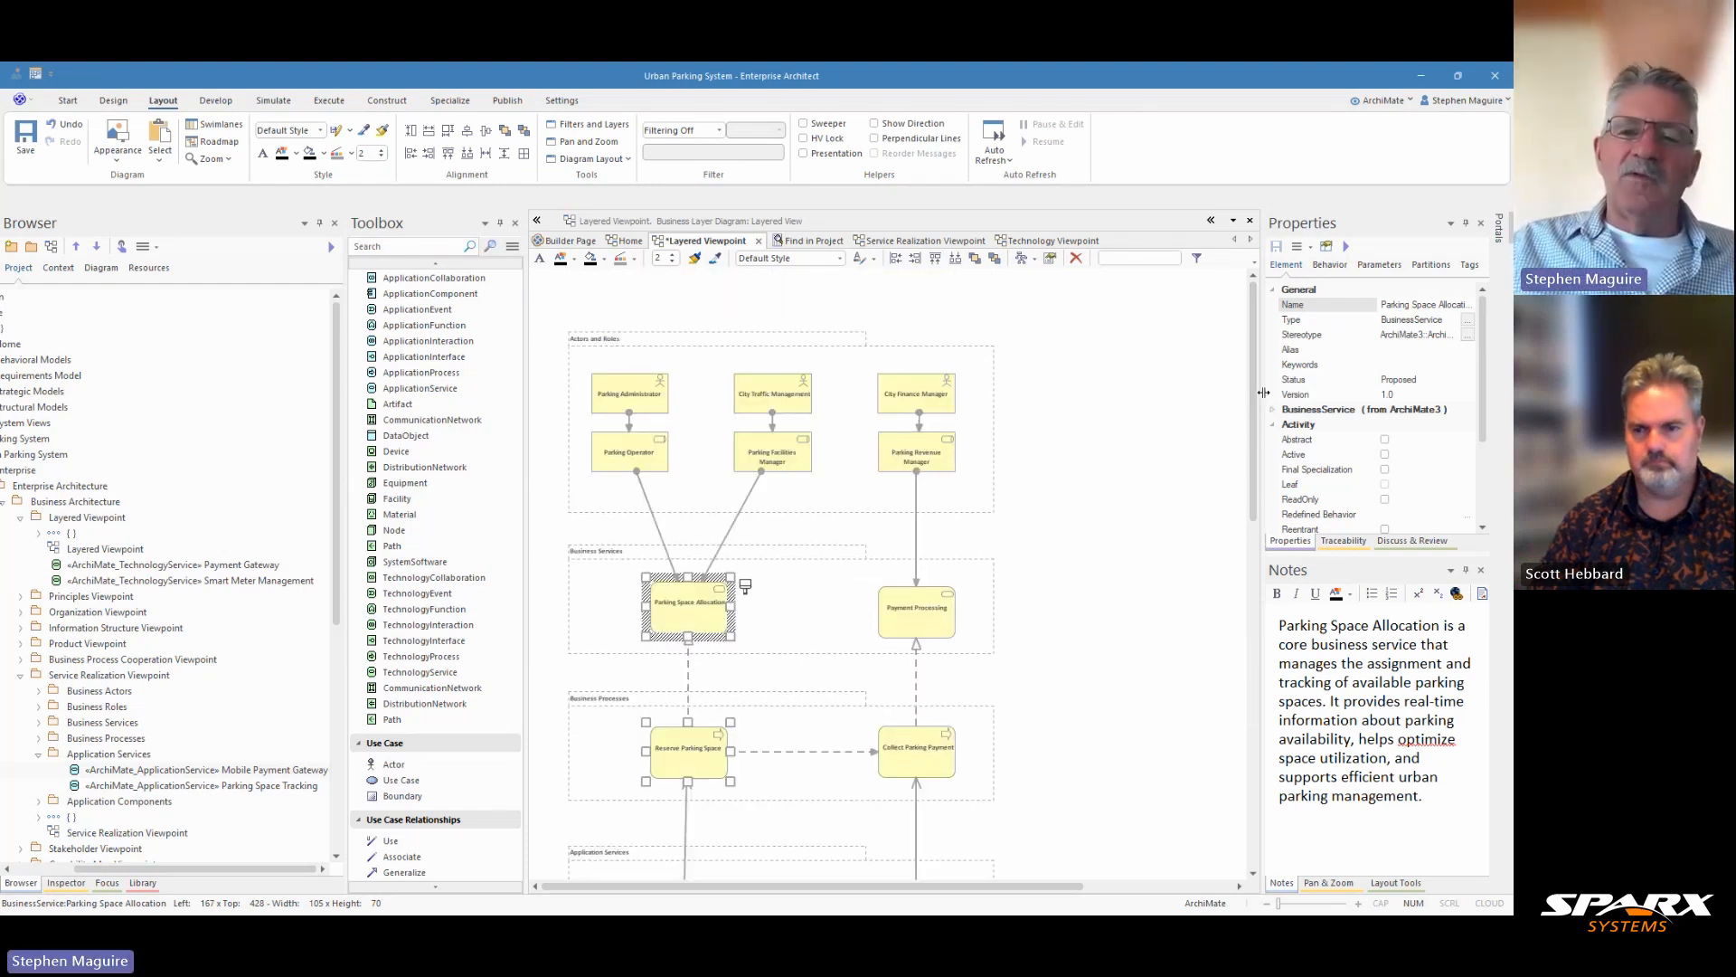